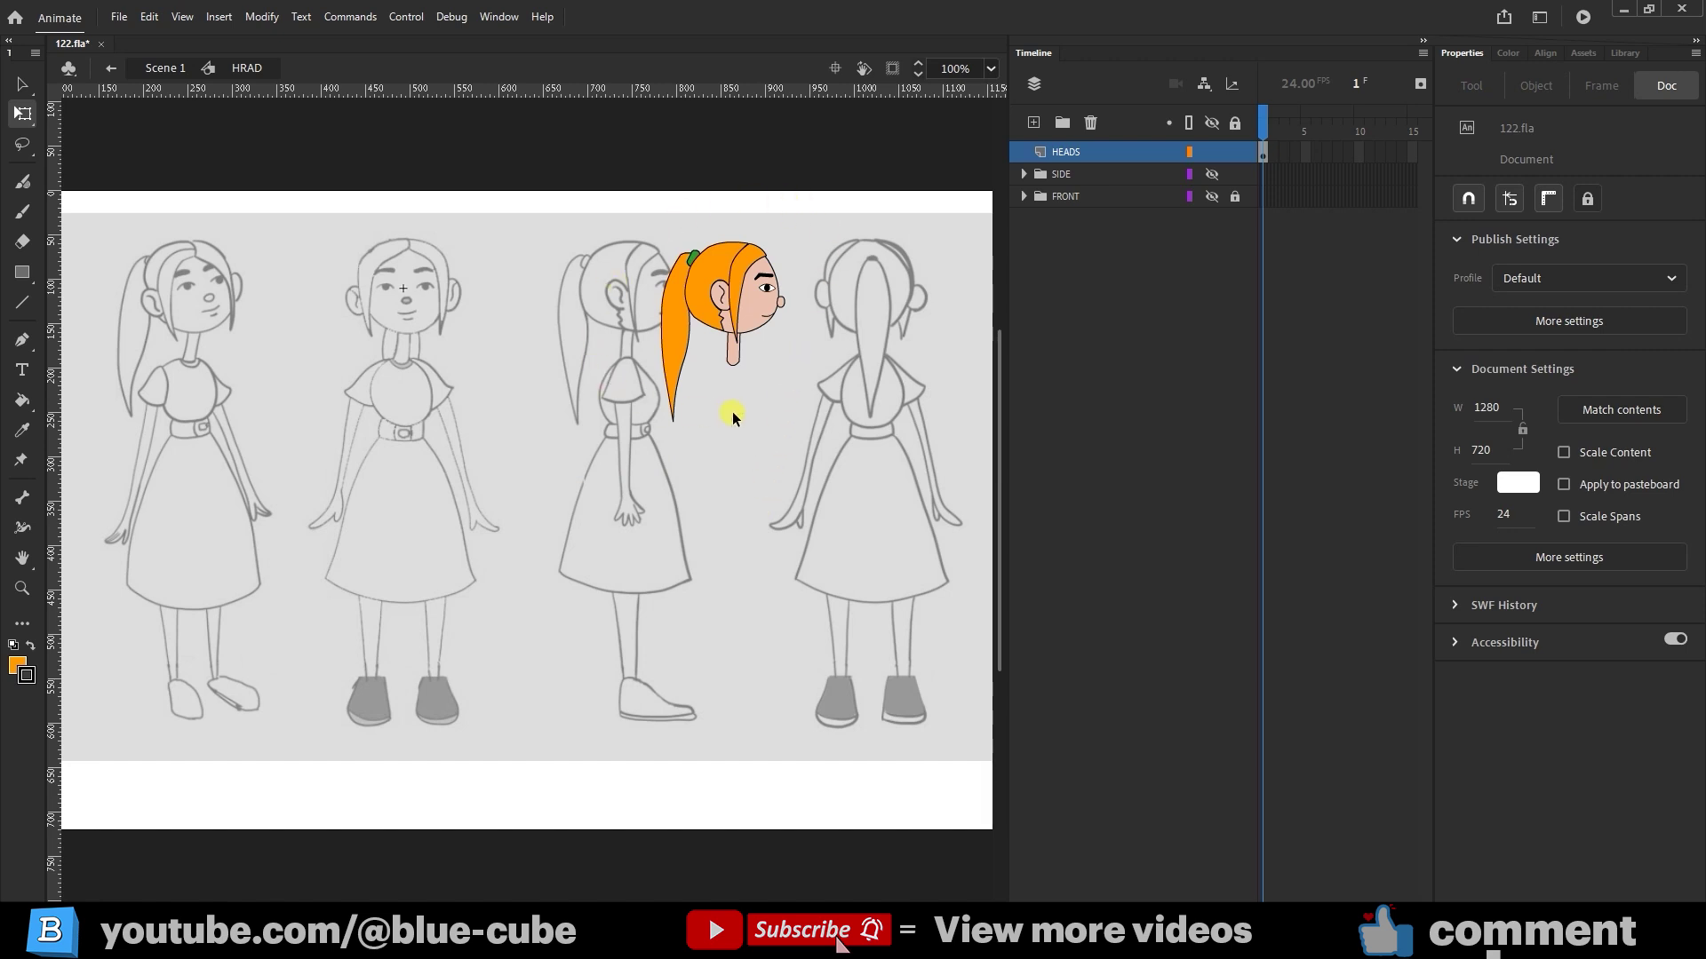
Step: Select the head and check the HEAD 1 symbol's frames, then return to HRAD
click(1066, 154)
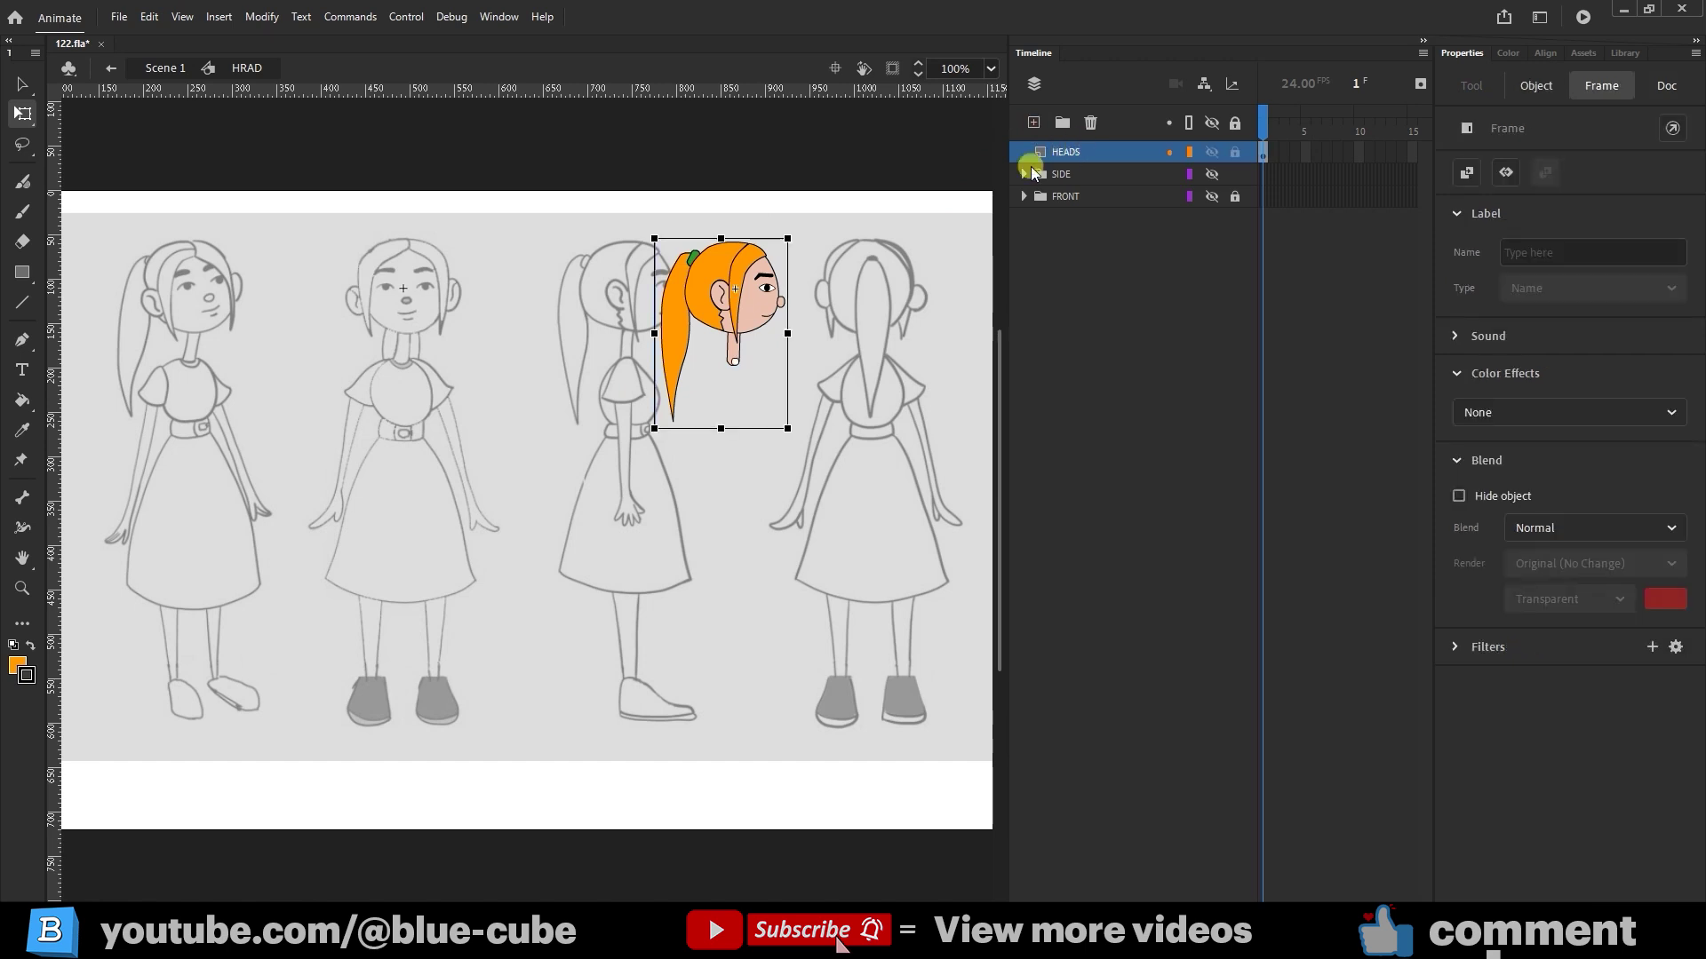
click(1061, 159)
click(760, 320)
double_click(761, 320)
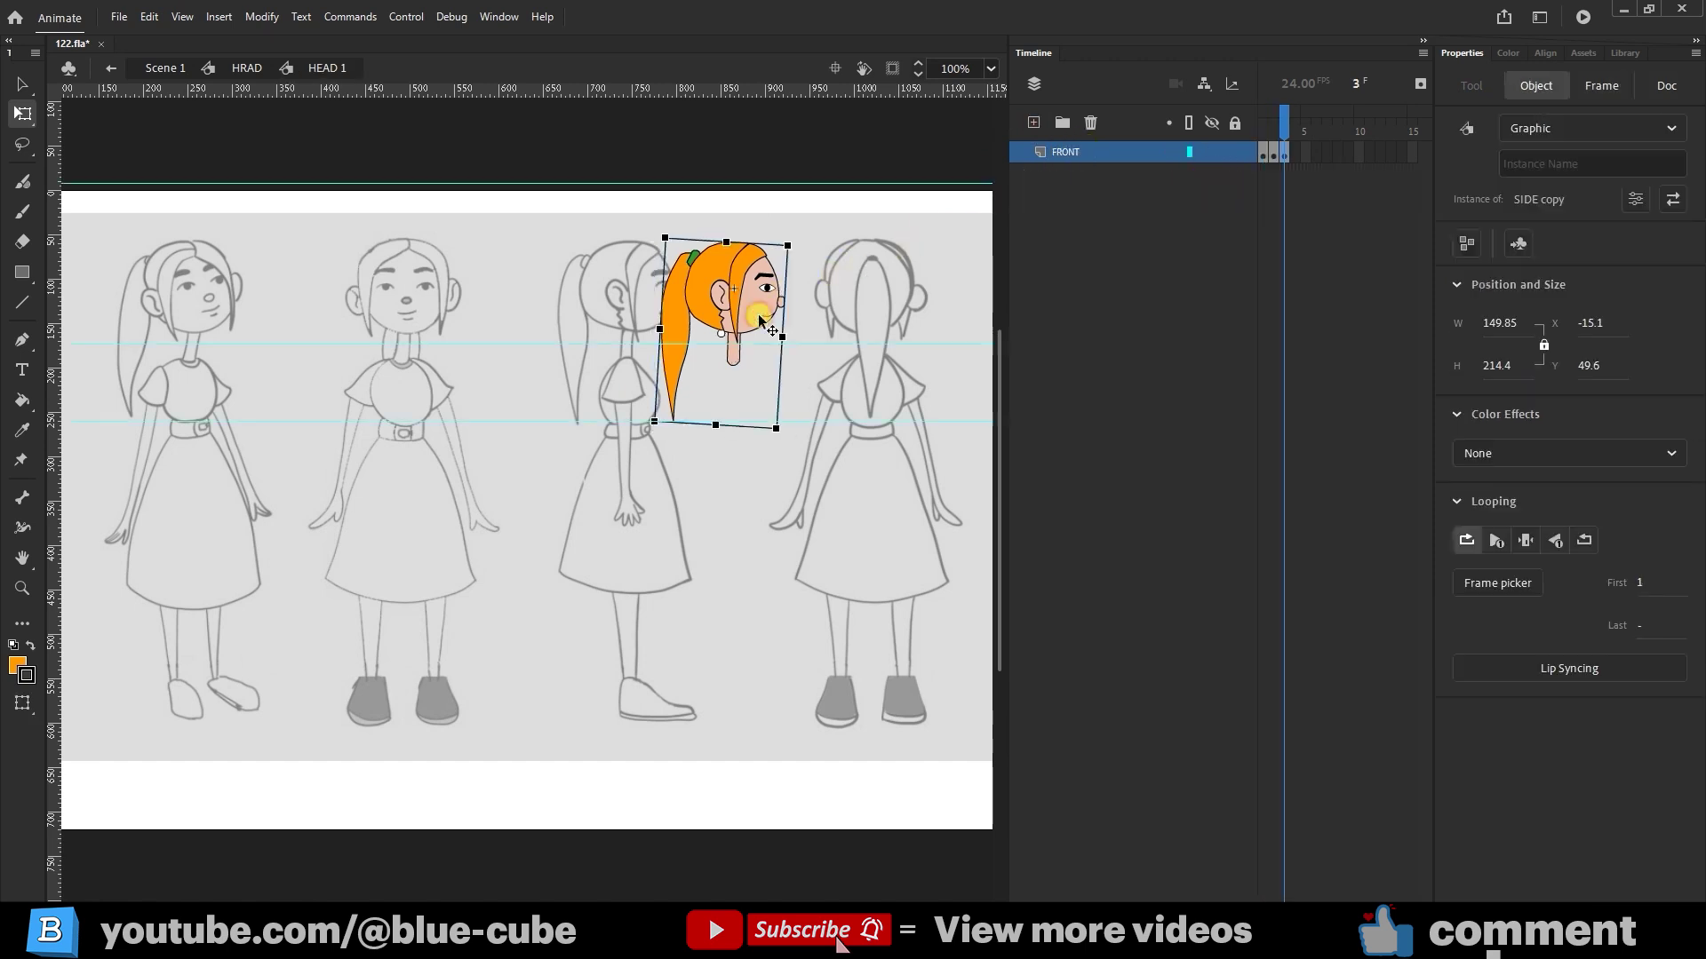
click(1273, 120)
click(1262, 120)
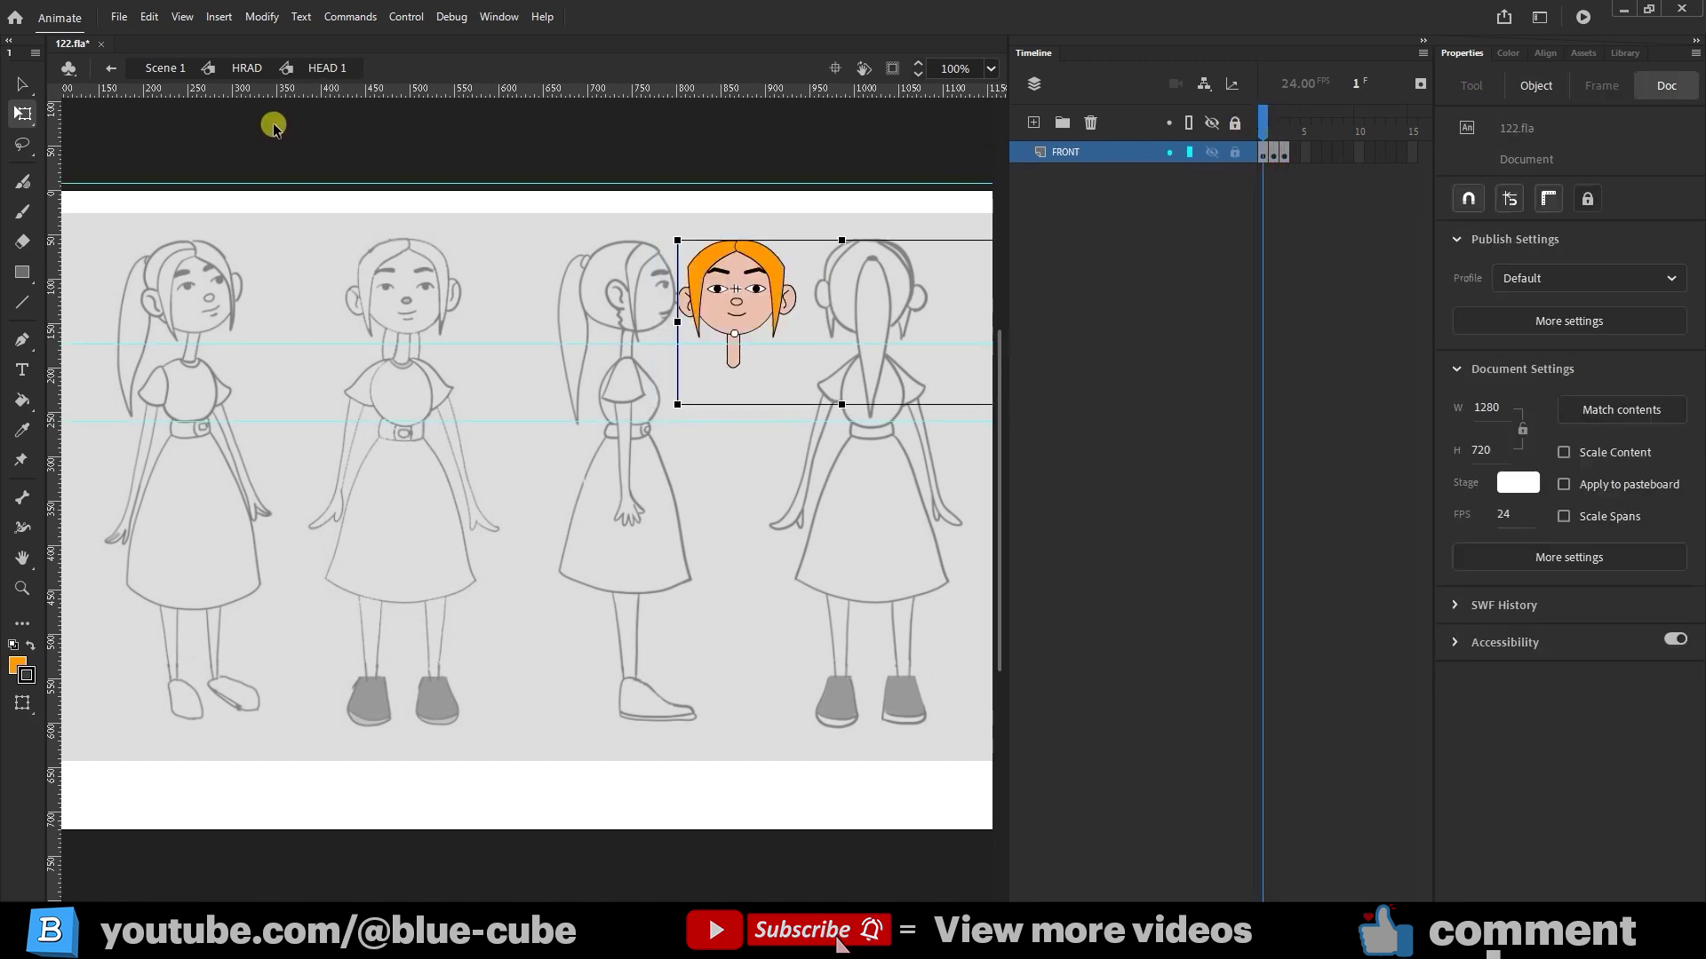
click(246, 68)
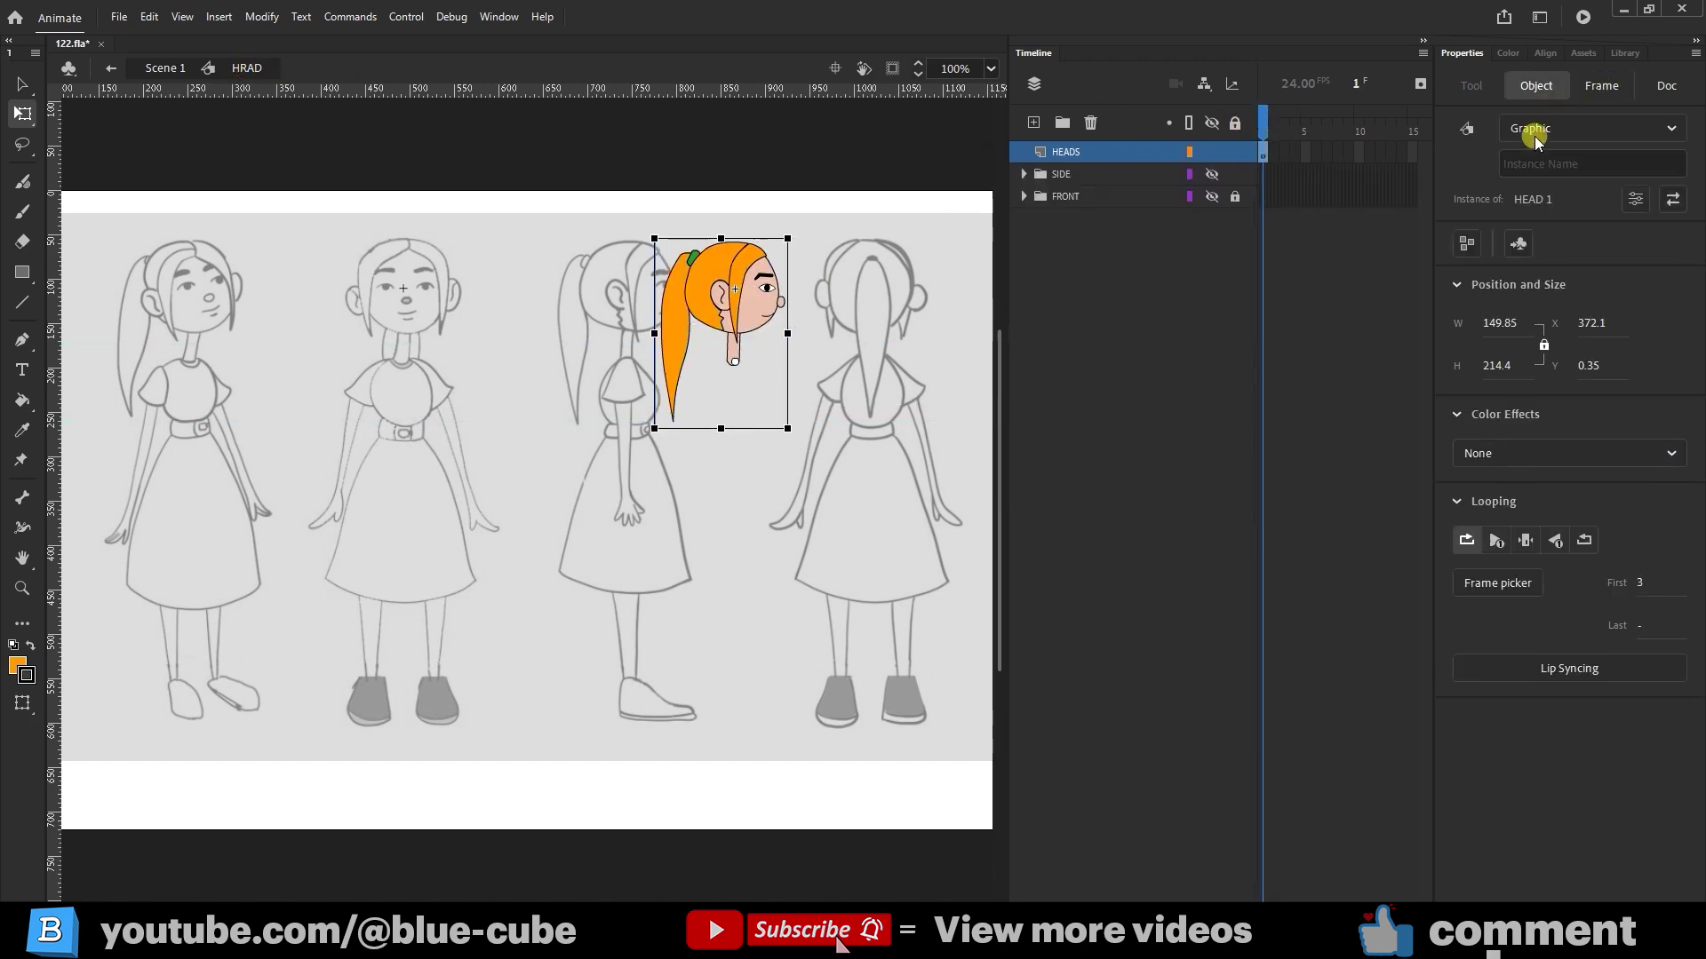
Step: Set the head to Play Single Frame and use Frame Picker to keep the side-view angle, frame 3
click(1524, 540)
click(1494, 583)
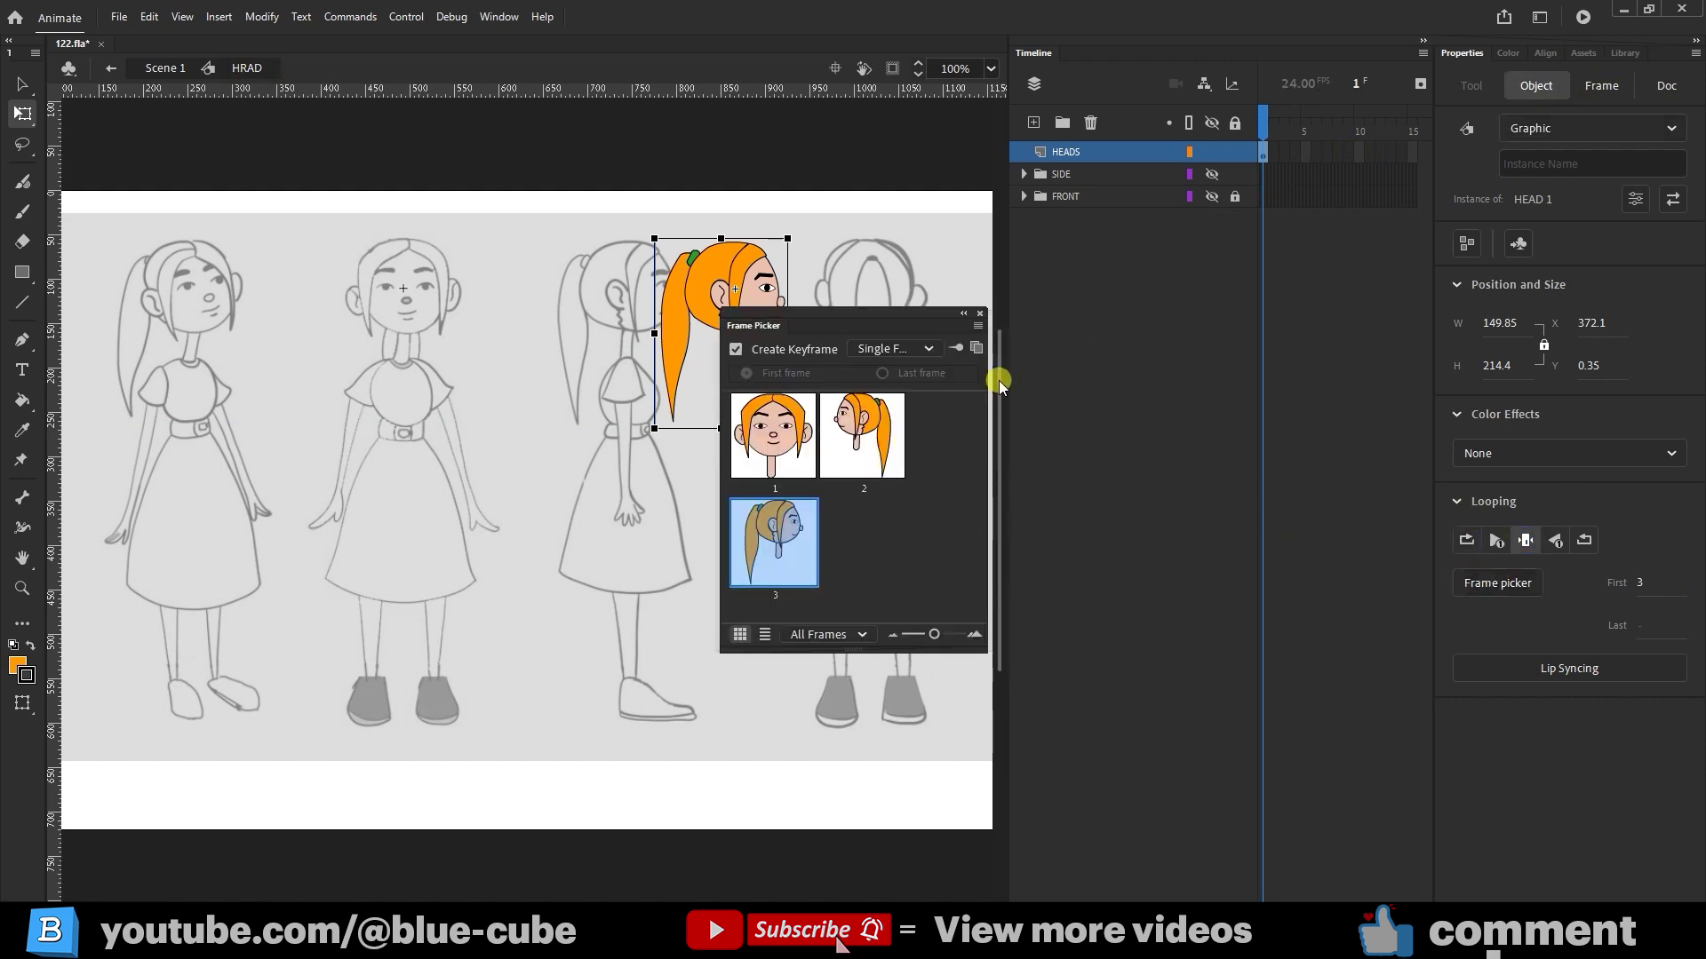
click(871, 437)
drag(815, 320, 910, 374)
click(866, 488)
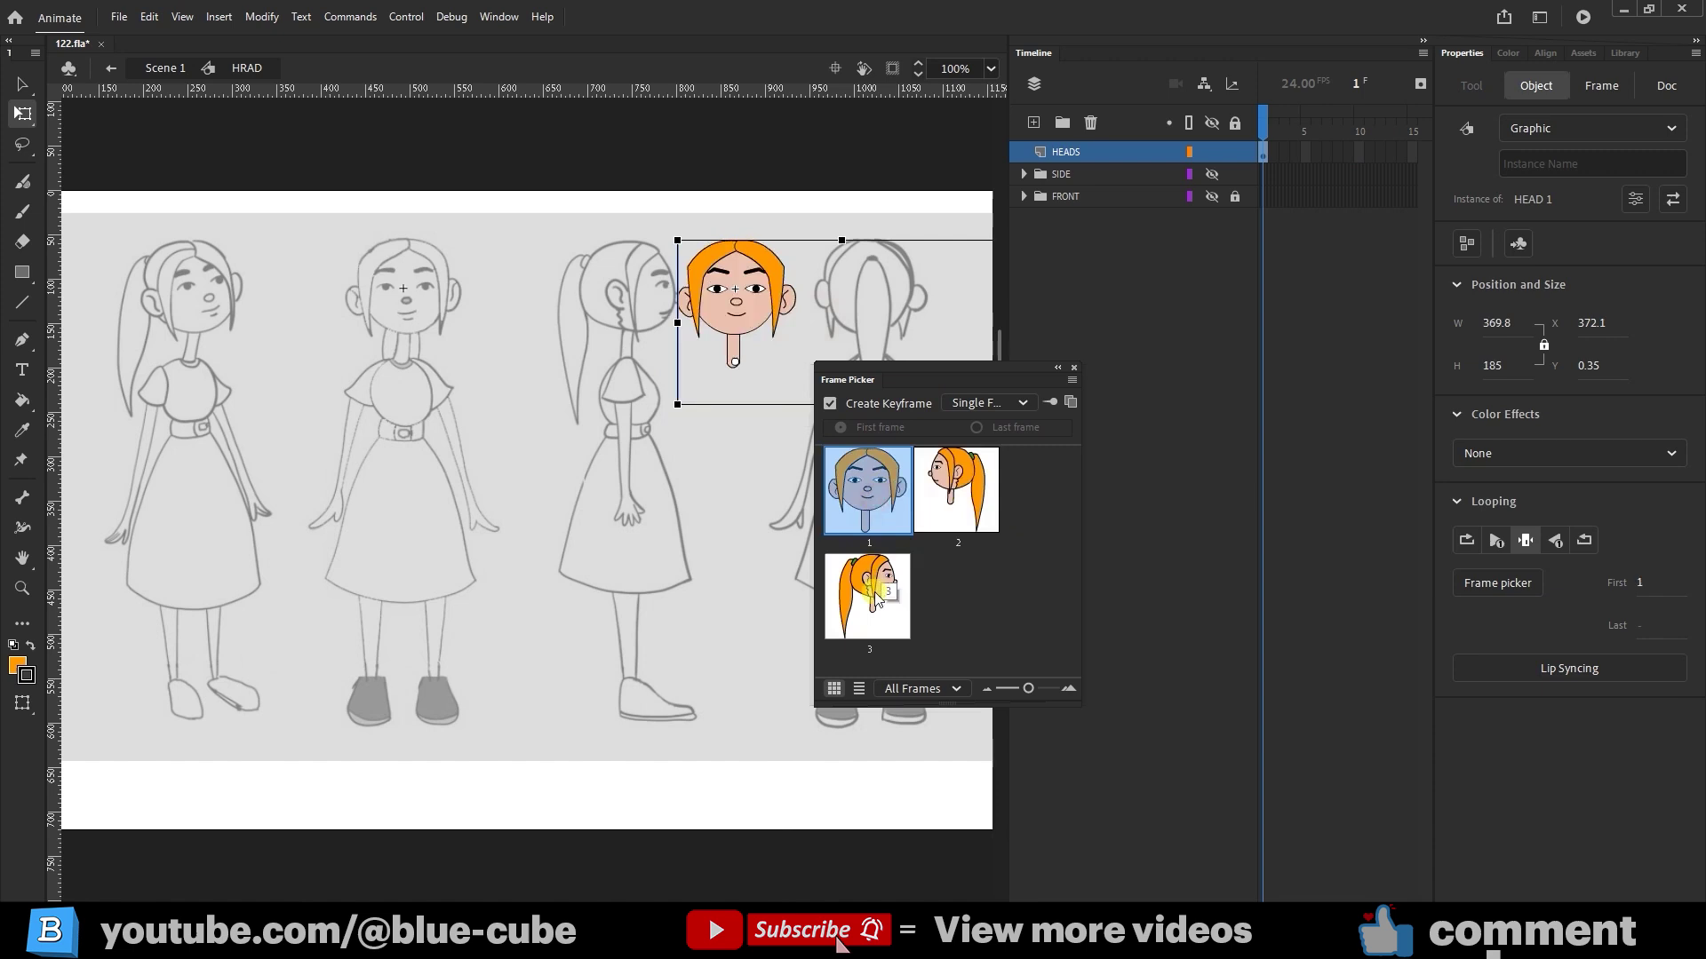
click(866, 595)
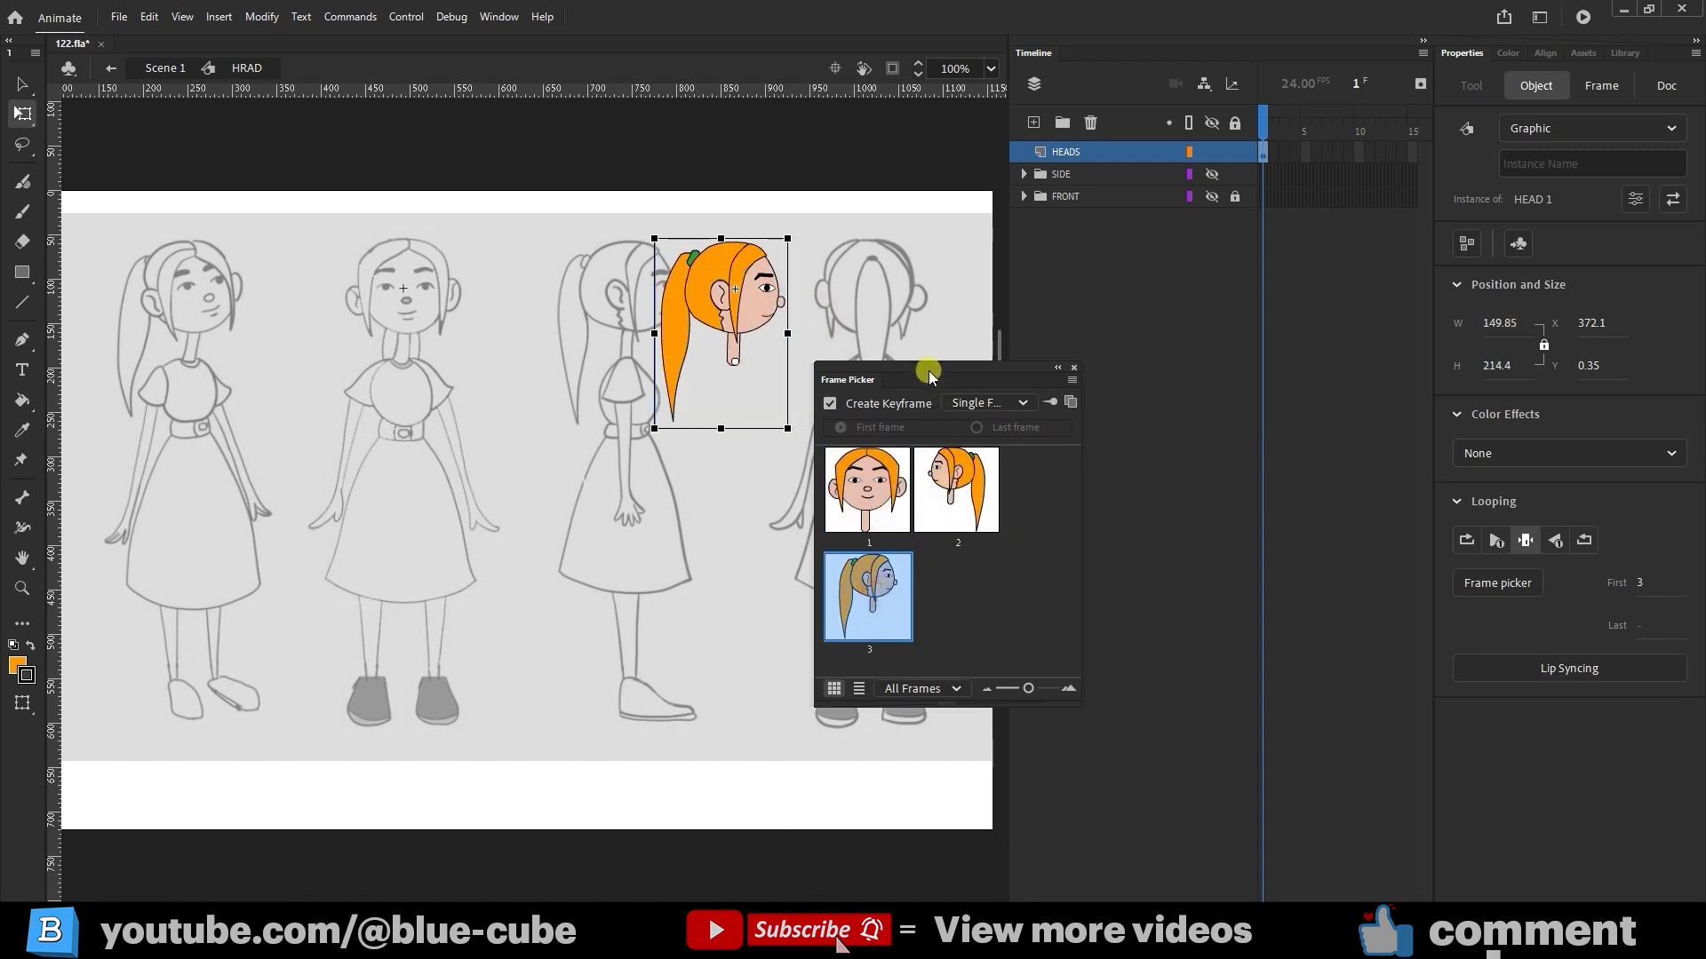
Step: Move the Frame Picker aside, browse the SIDE folder's left-arm layers, and make every layer visible
drag(882, 374, 946, 452)
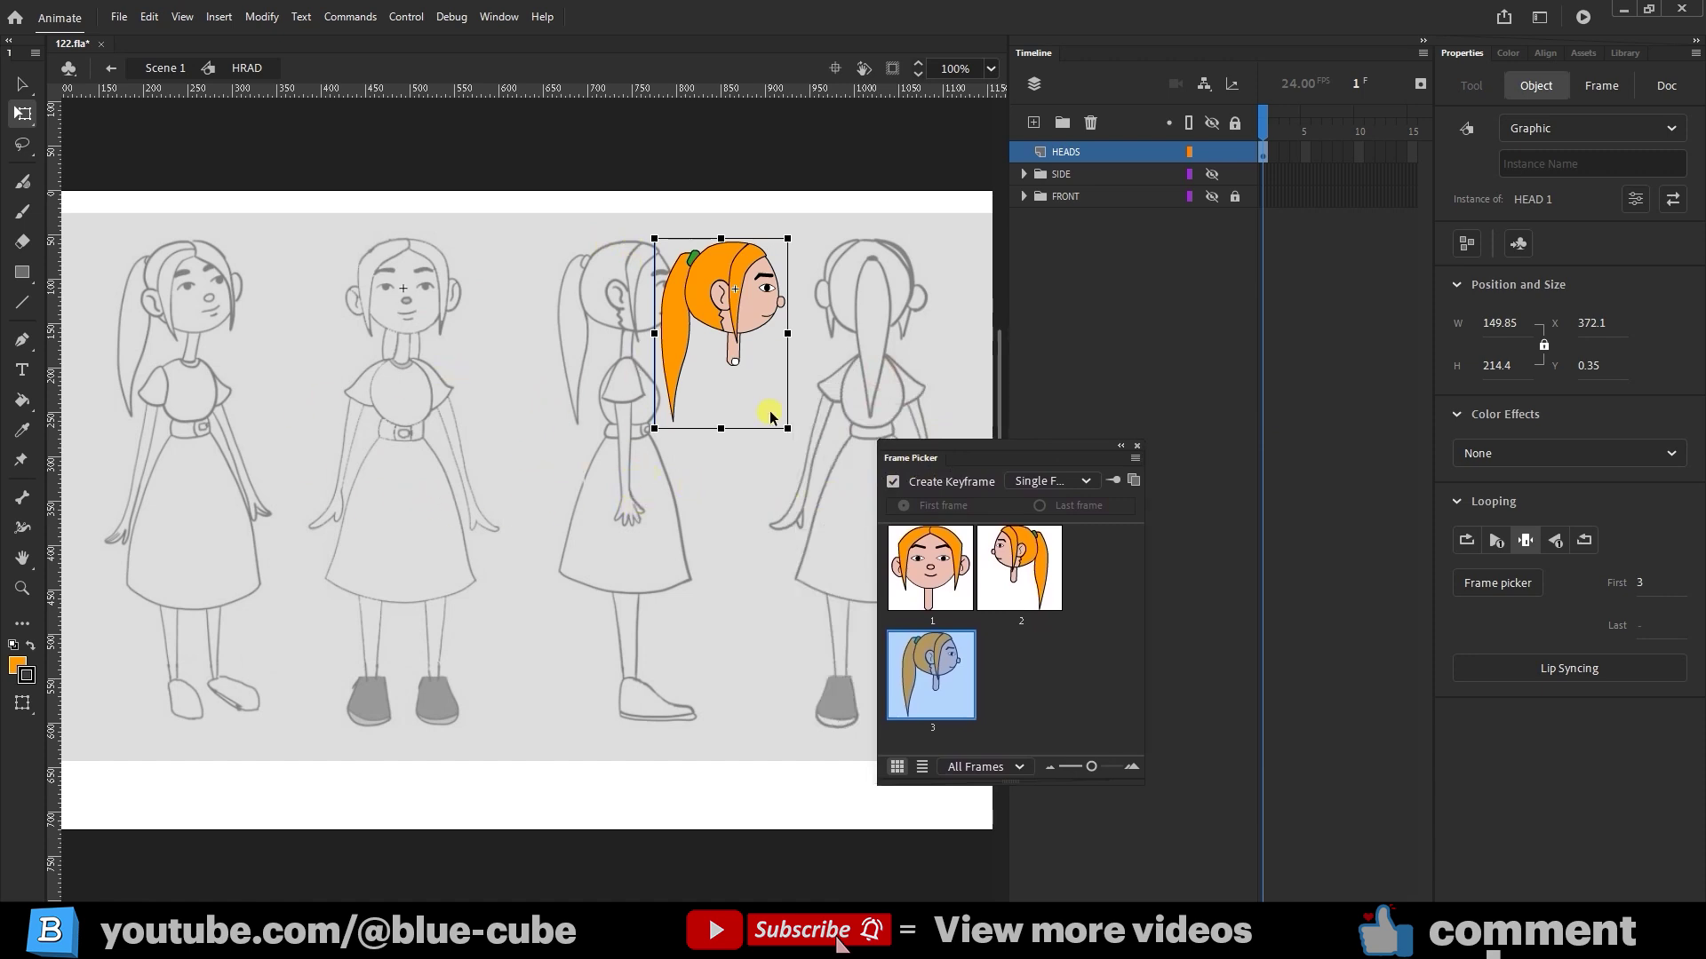
drag(954, 460, 1039, 483)
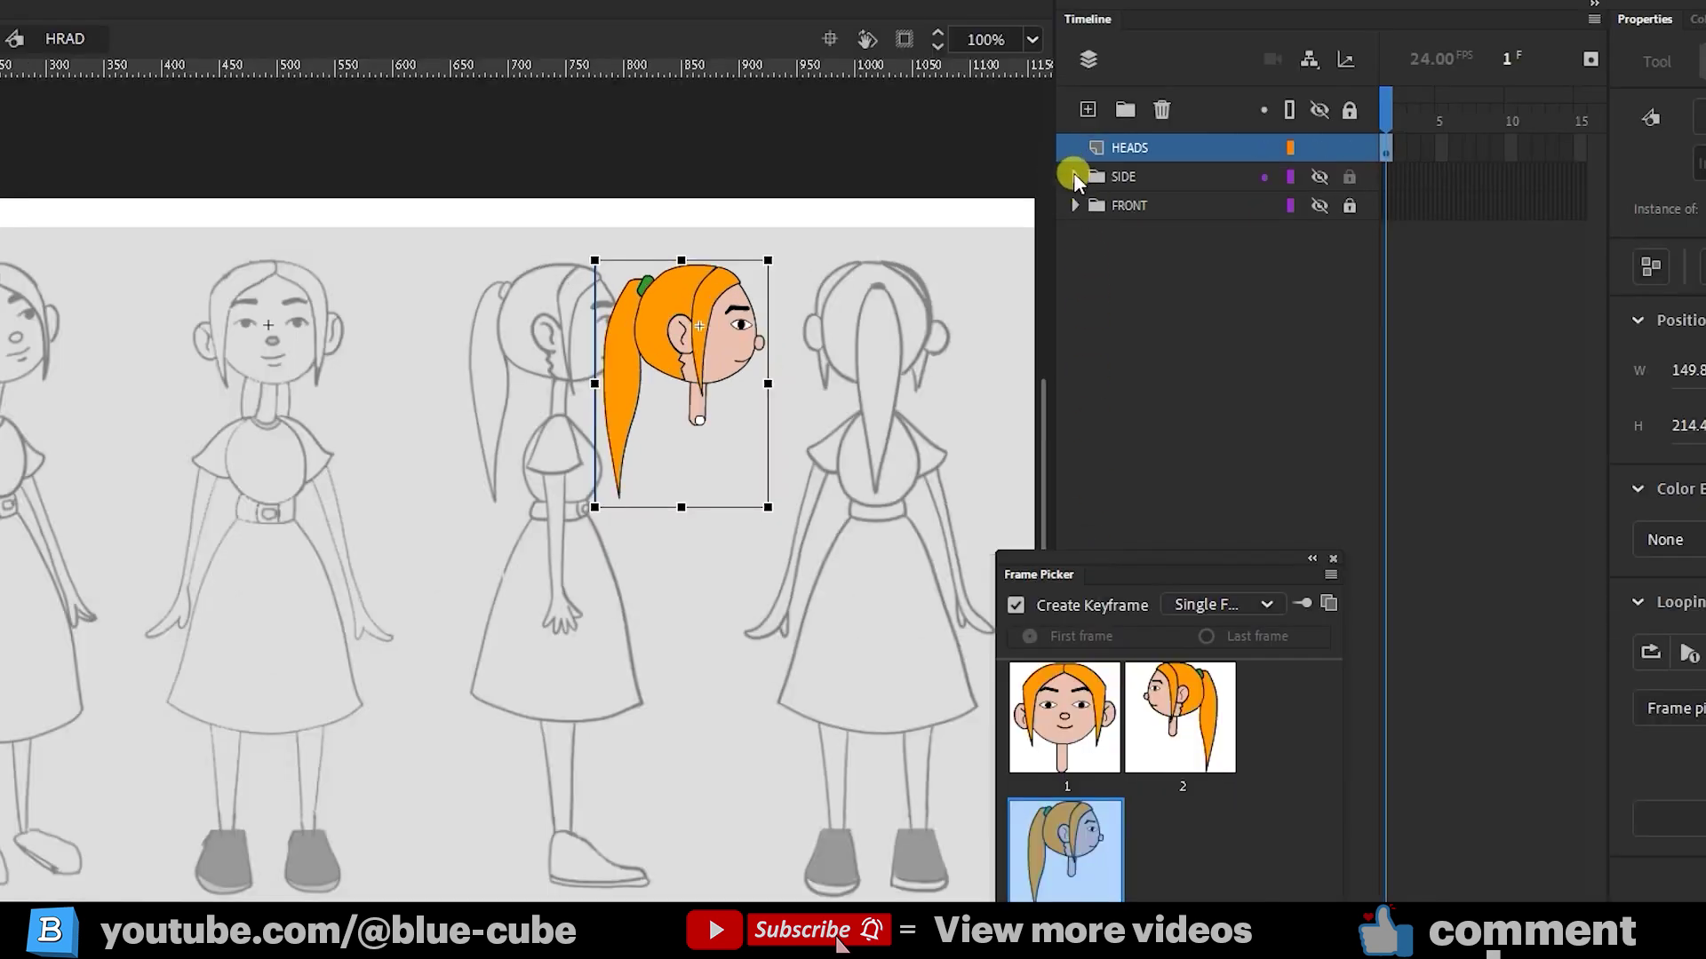
click(1075, 177)
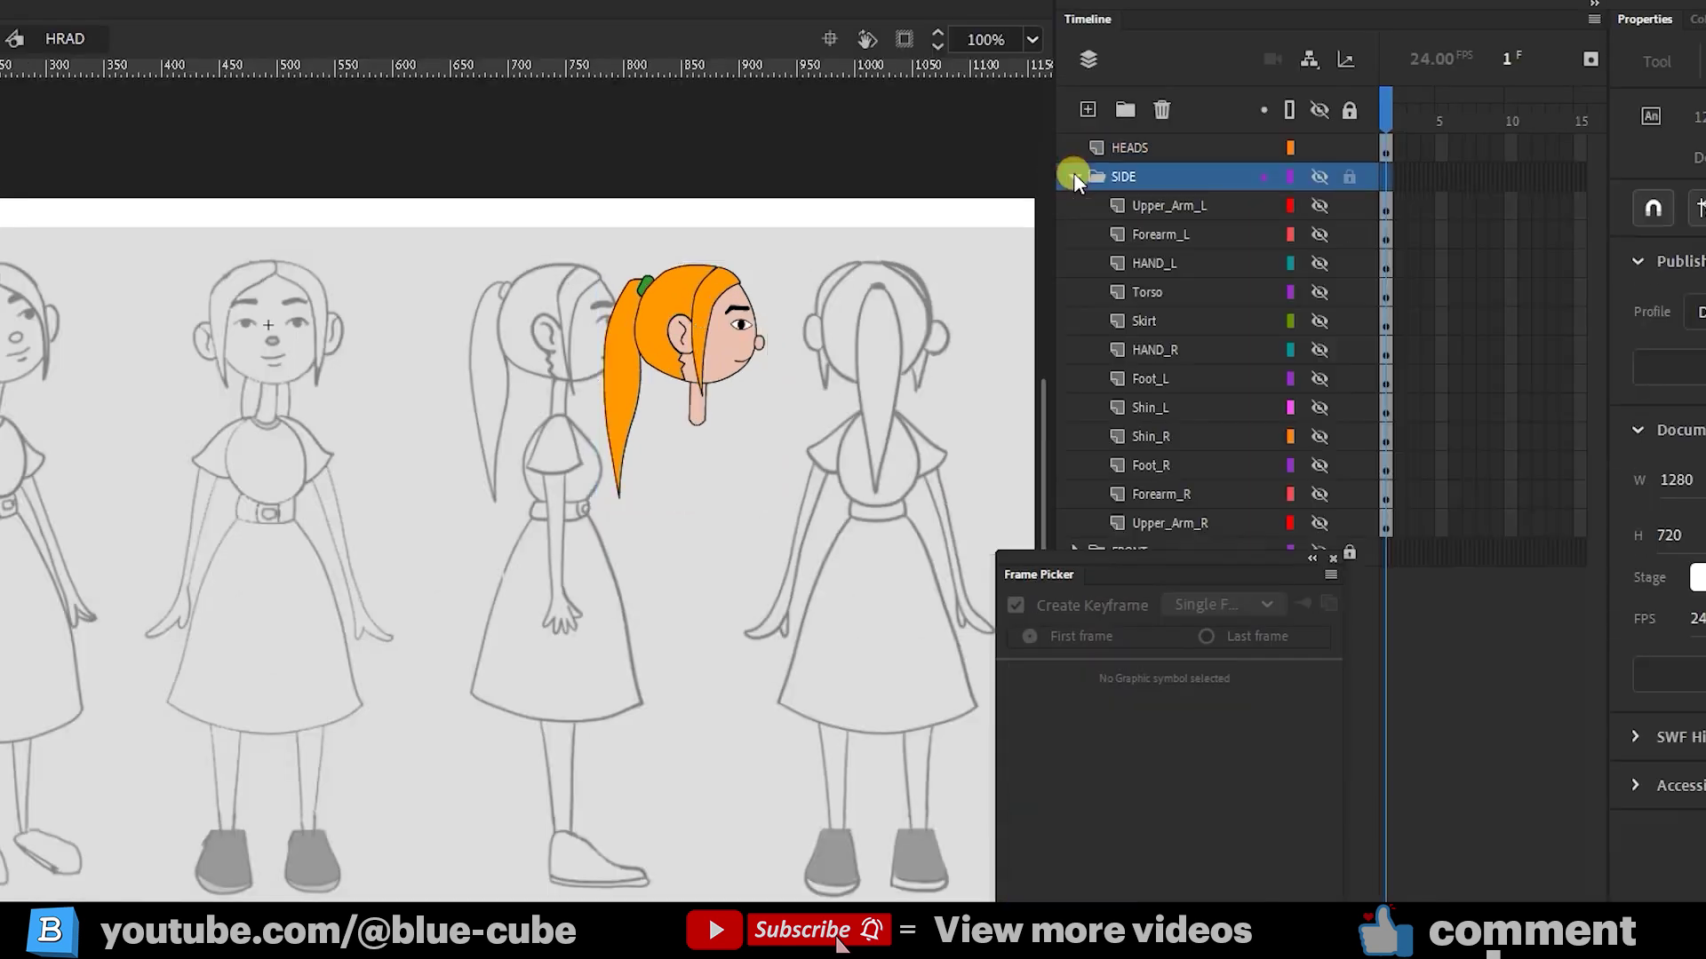
click(1174, 211)
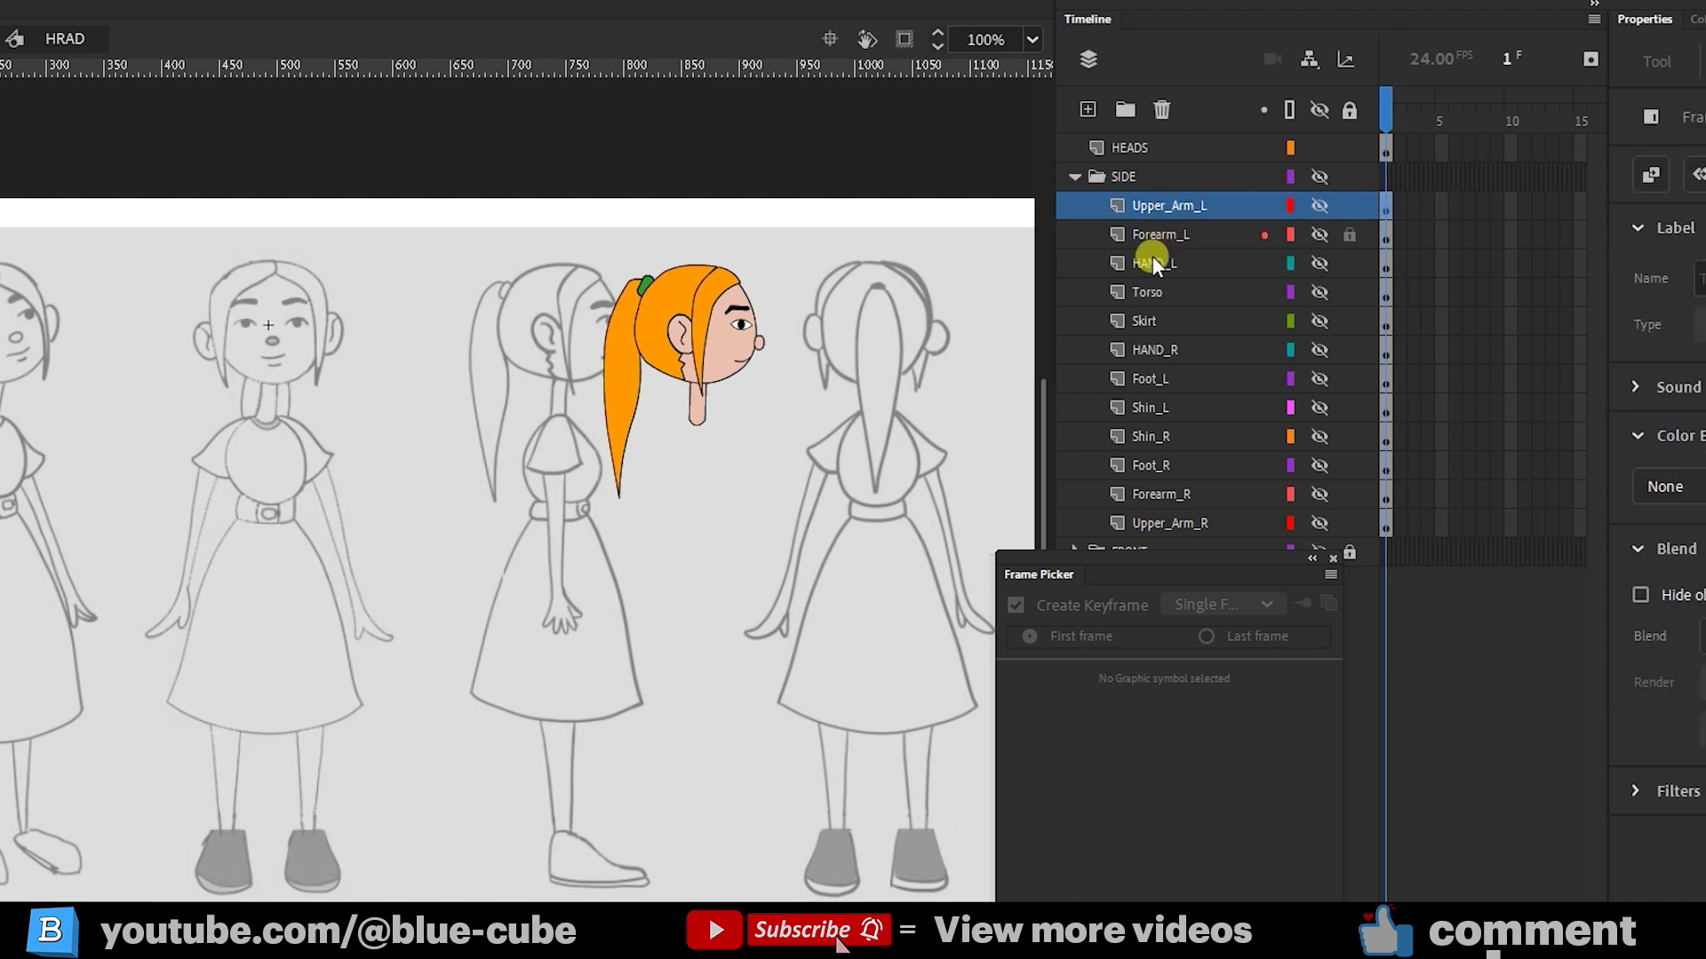
click(1162, 231)
click(1154, 264)
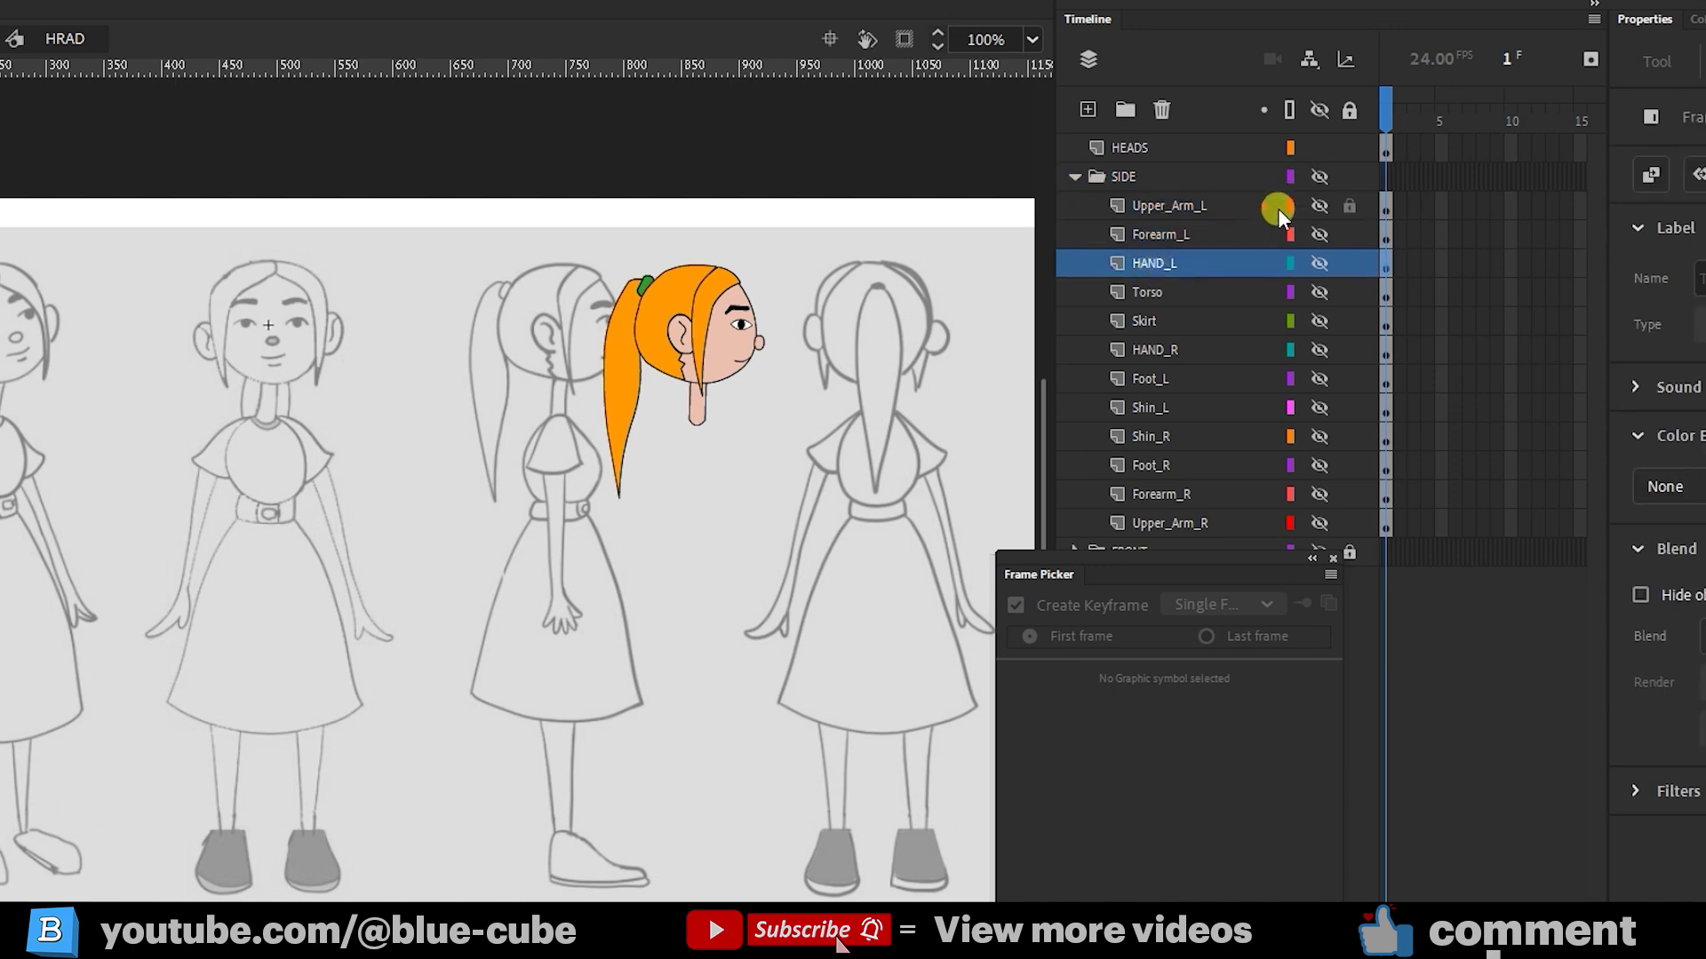
click(1319, 107)
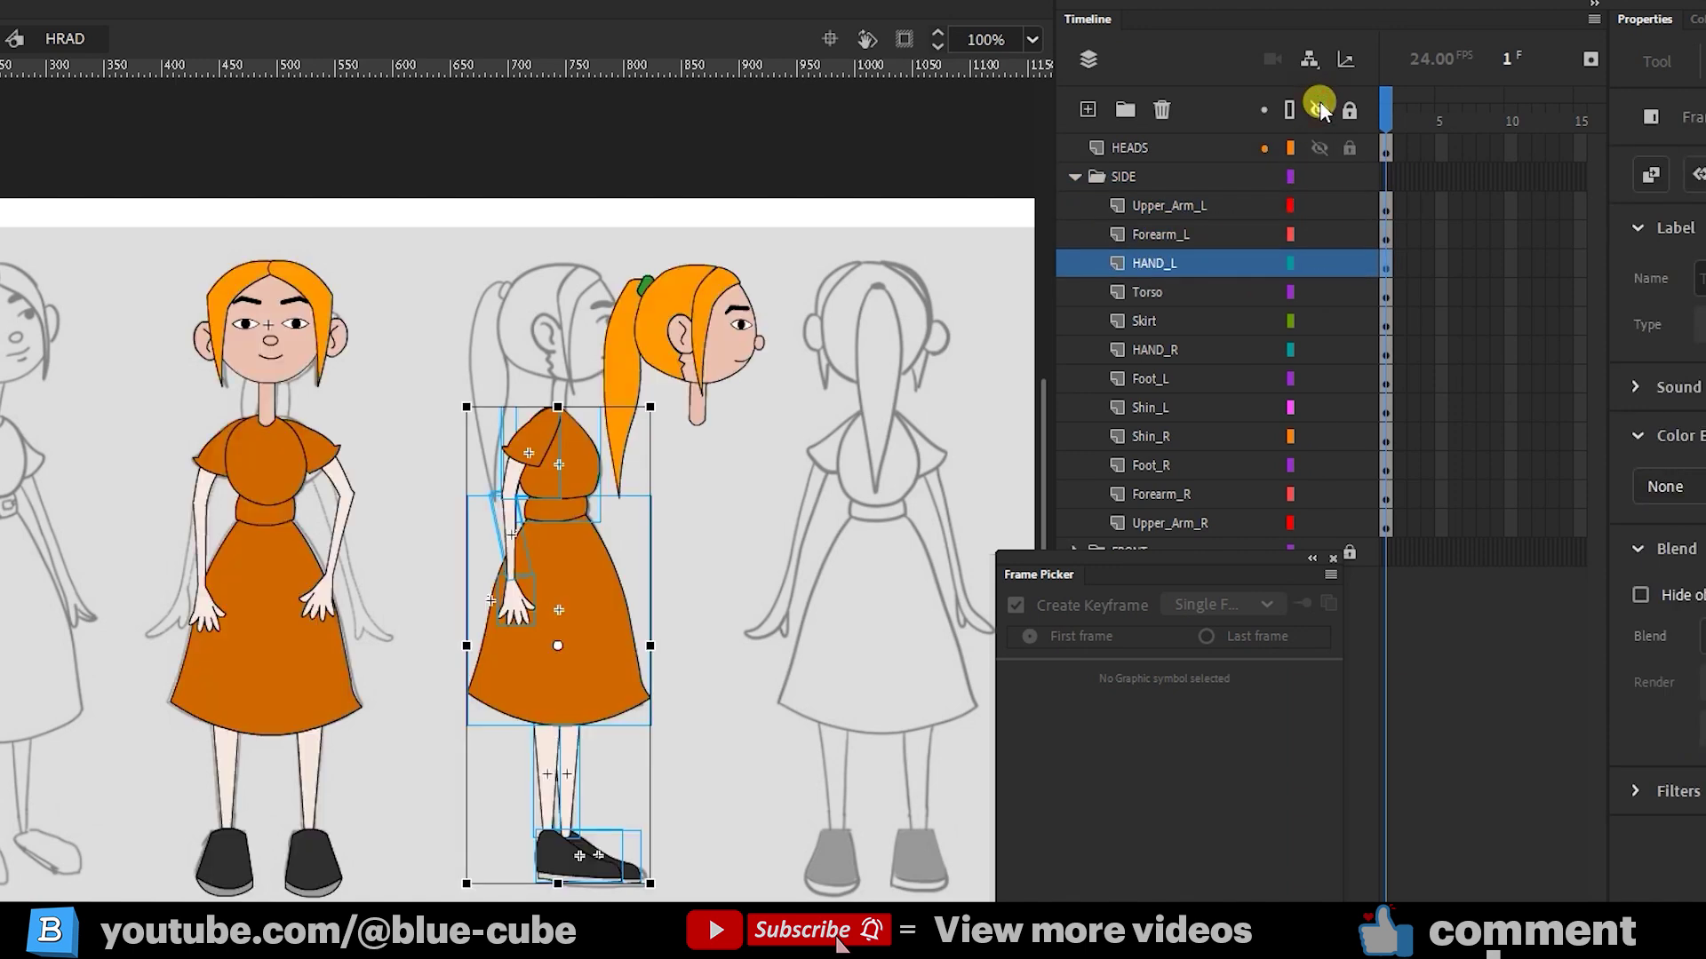
Step: Hide the FRONT folder and check the SIDE folder's left upper arm, forearm and hand layers
click(1075, 177)
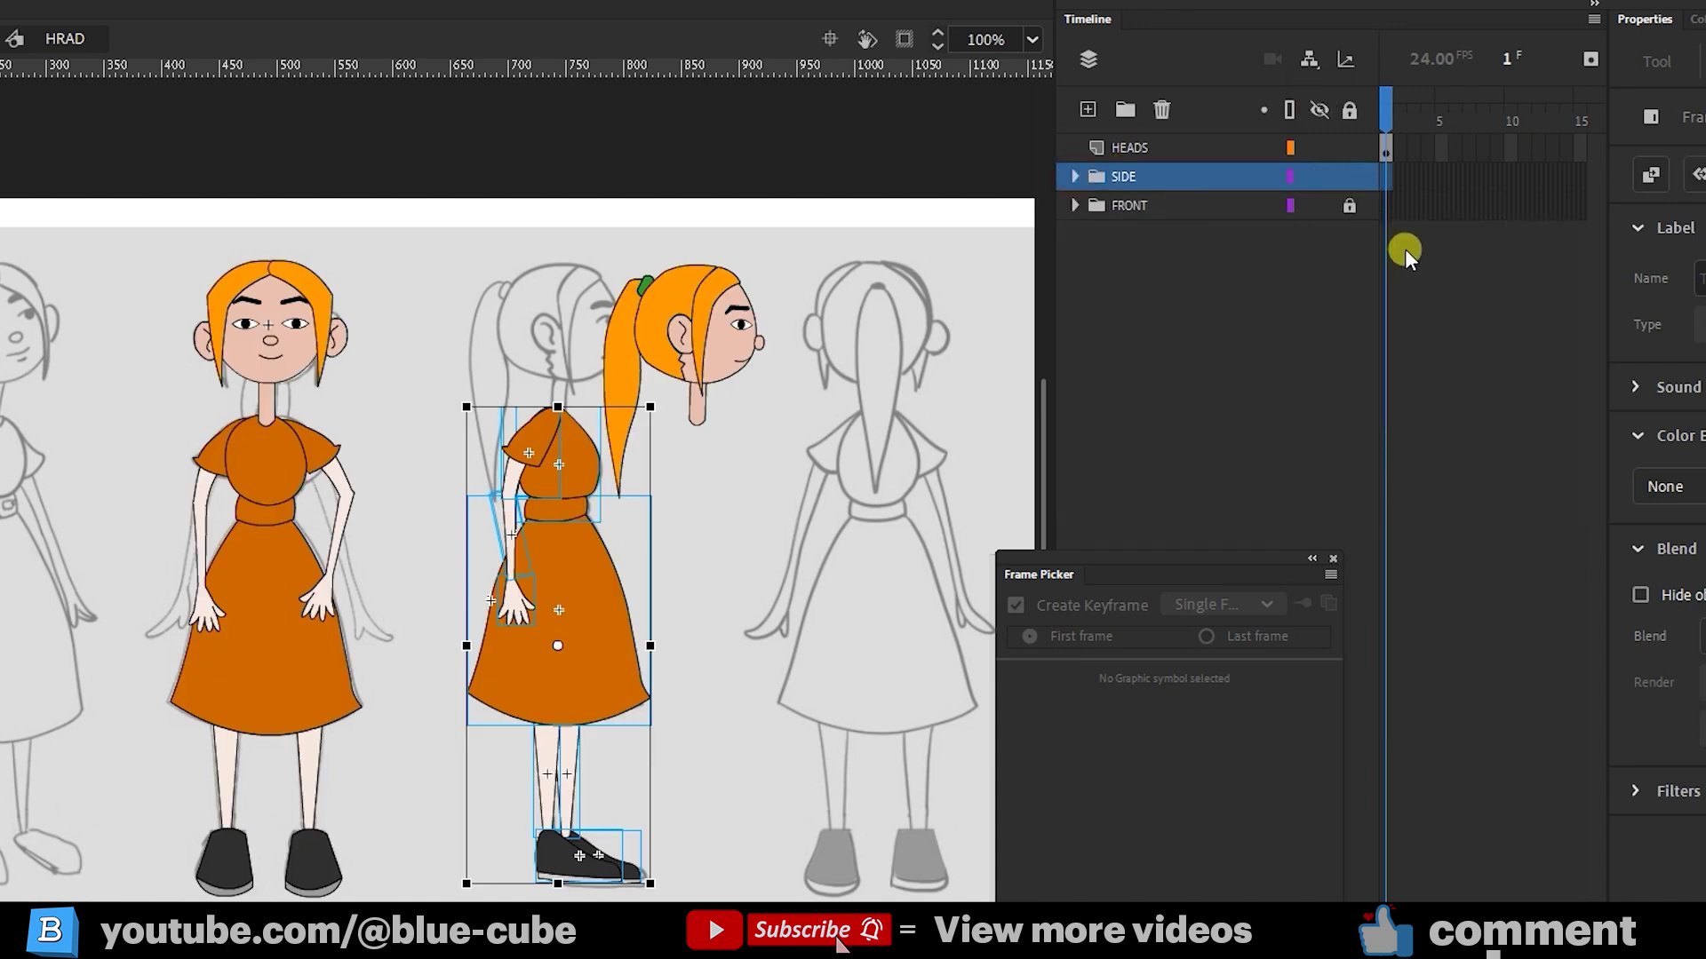
click(1319, 205)
click(1074, 175)
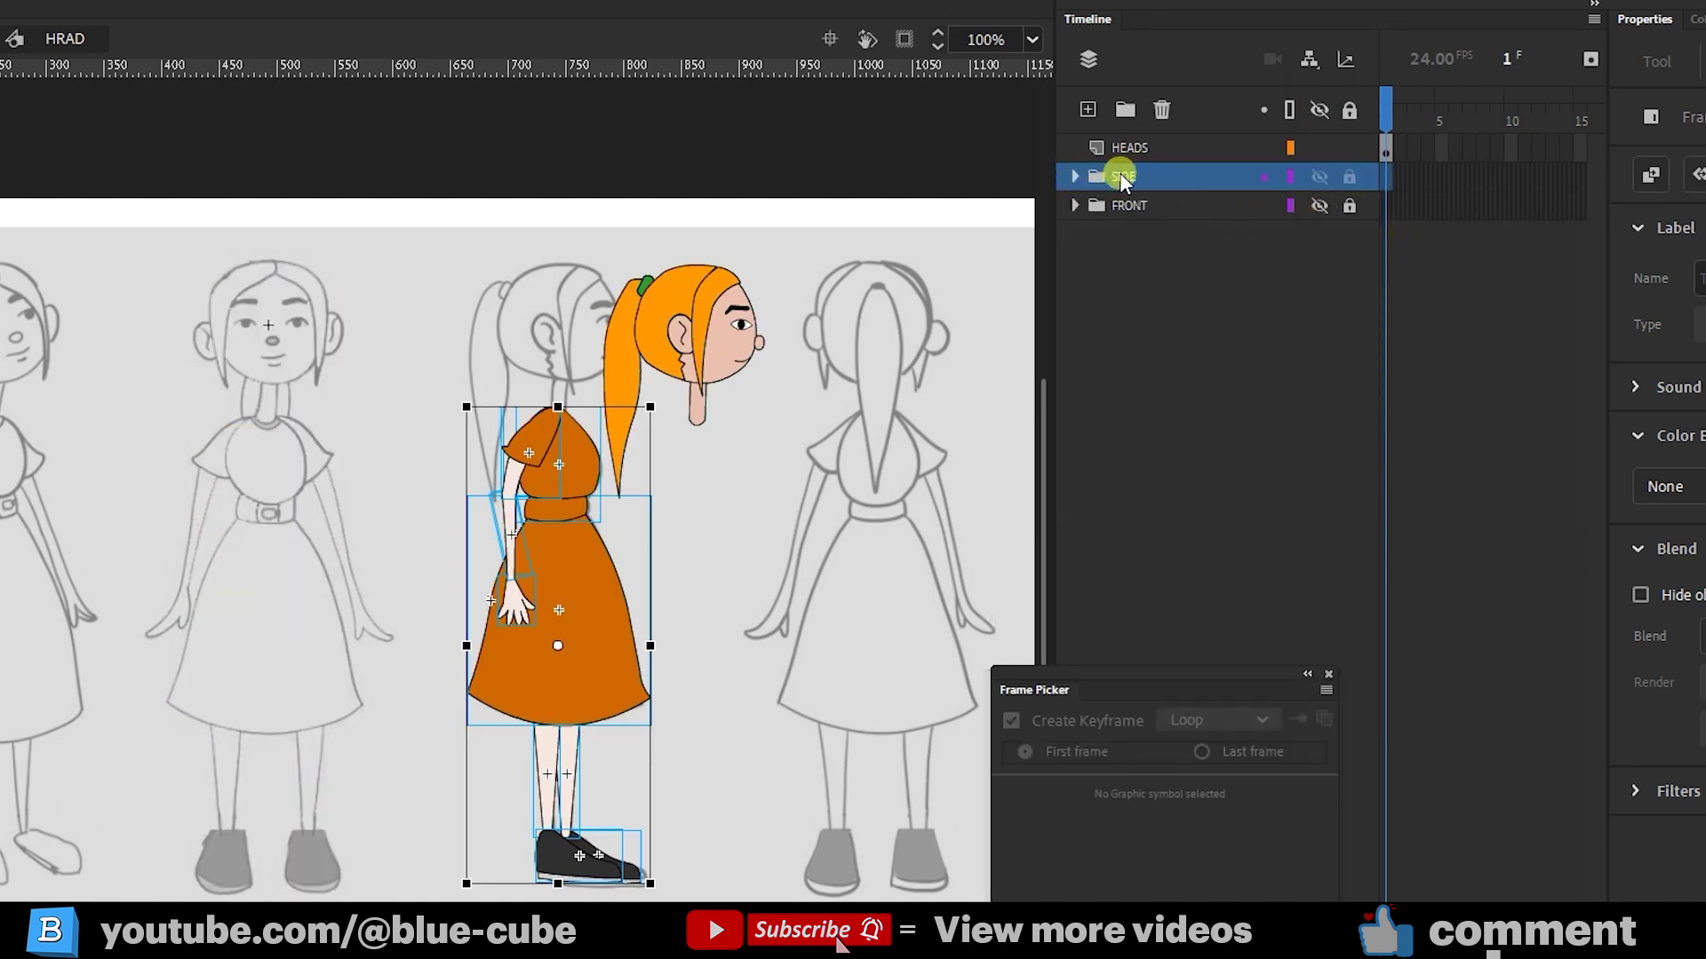
click(1072, 176)
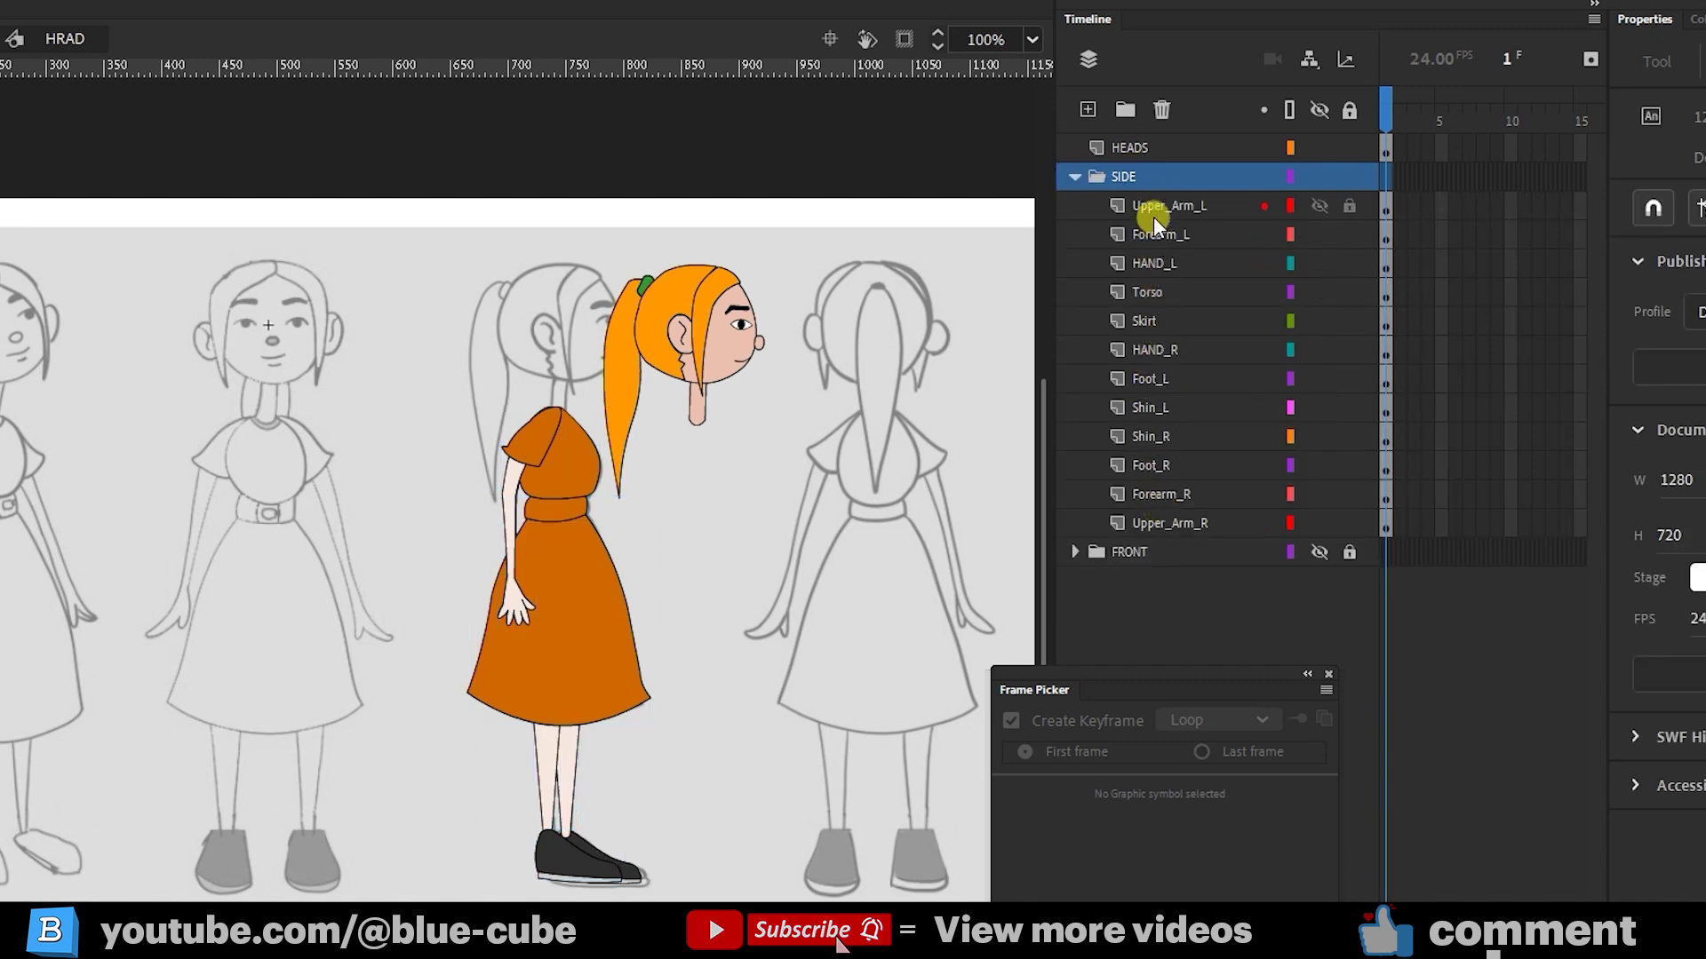
click(1187, 204)
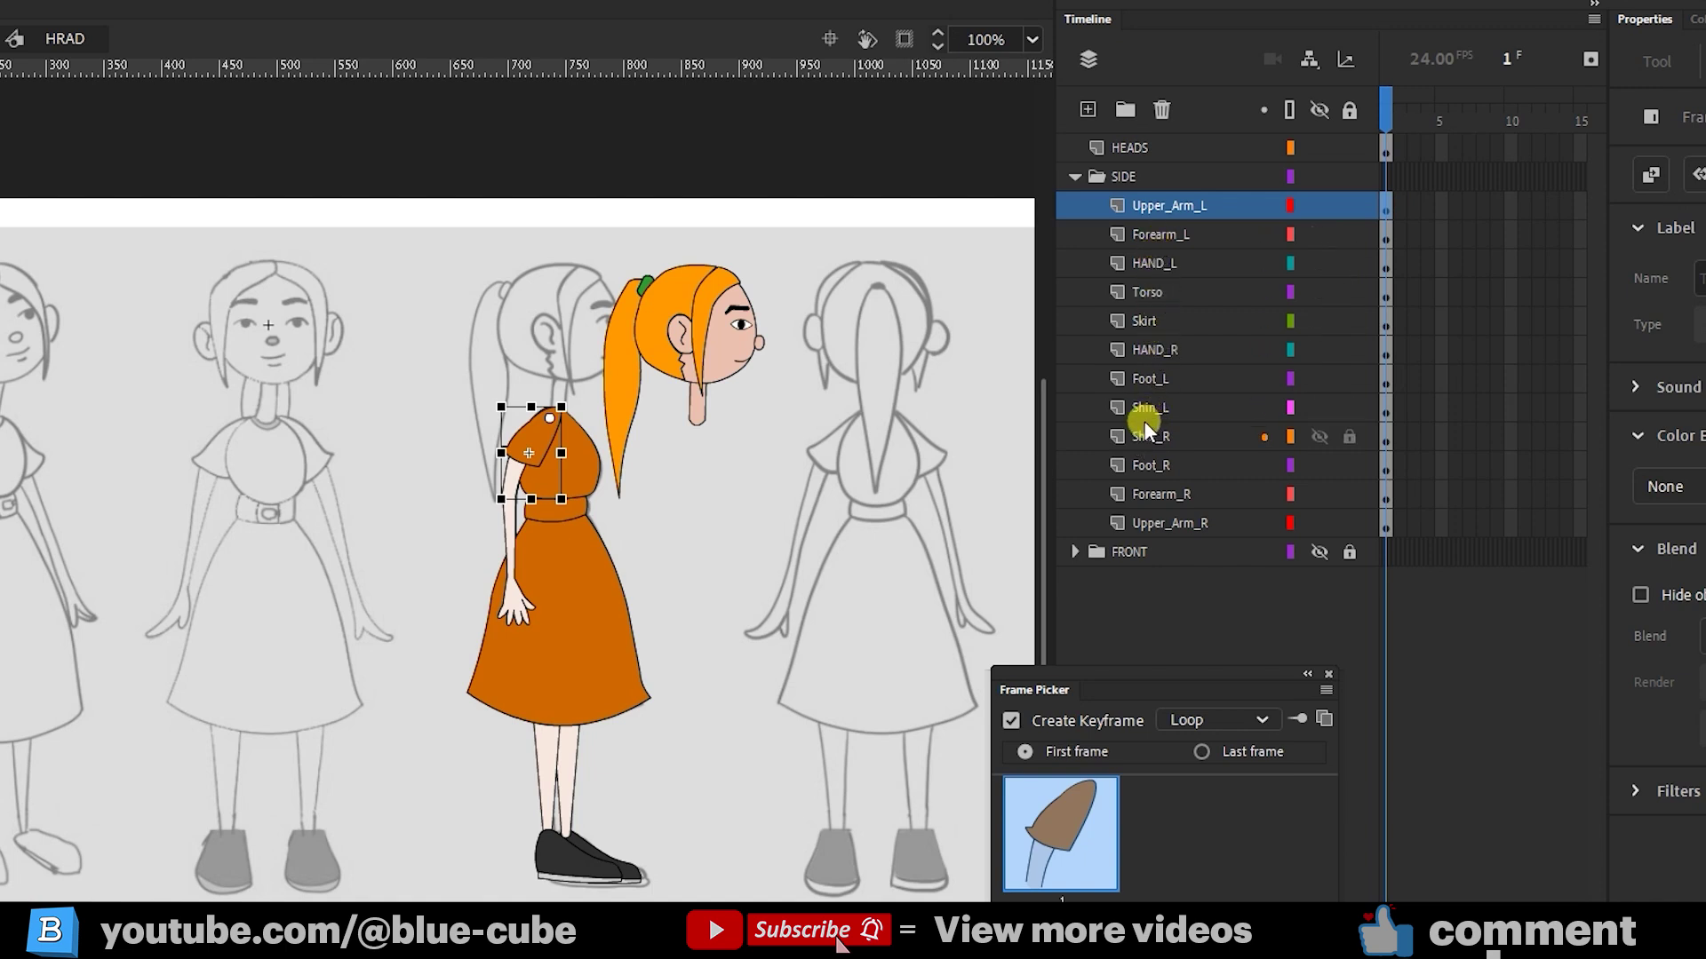
click(1153, 235)
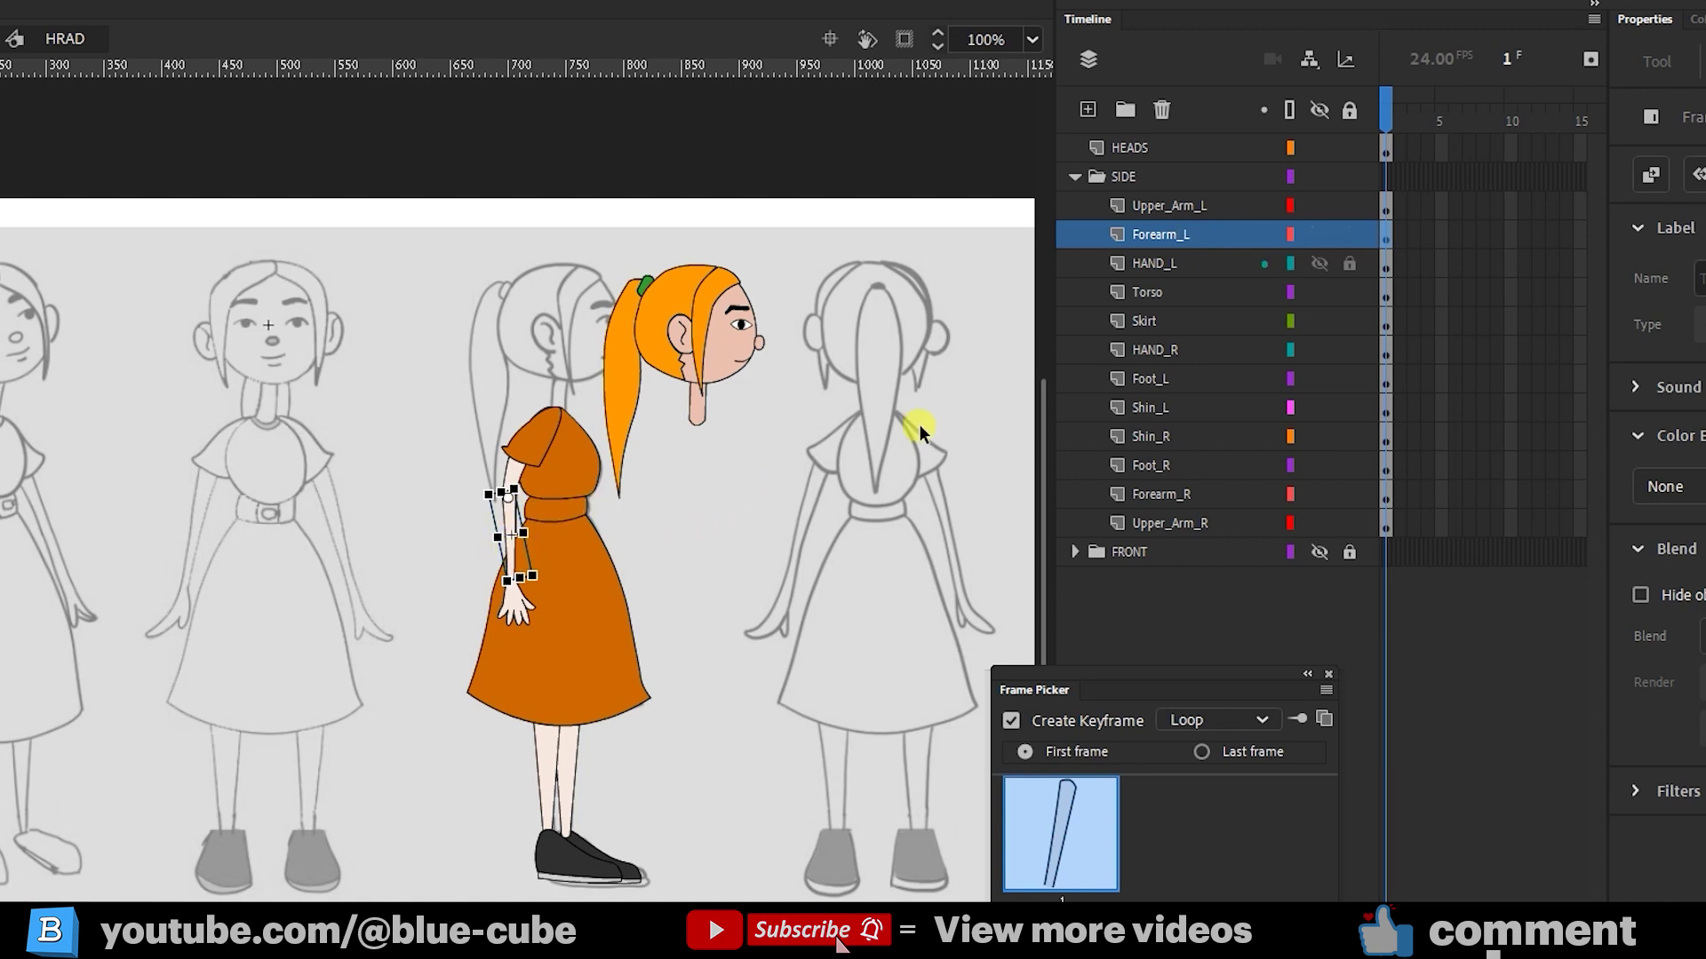
click(1159, 267)
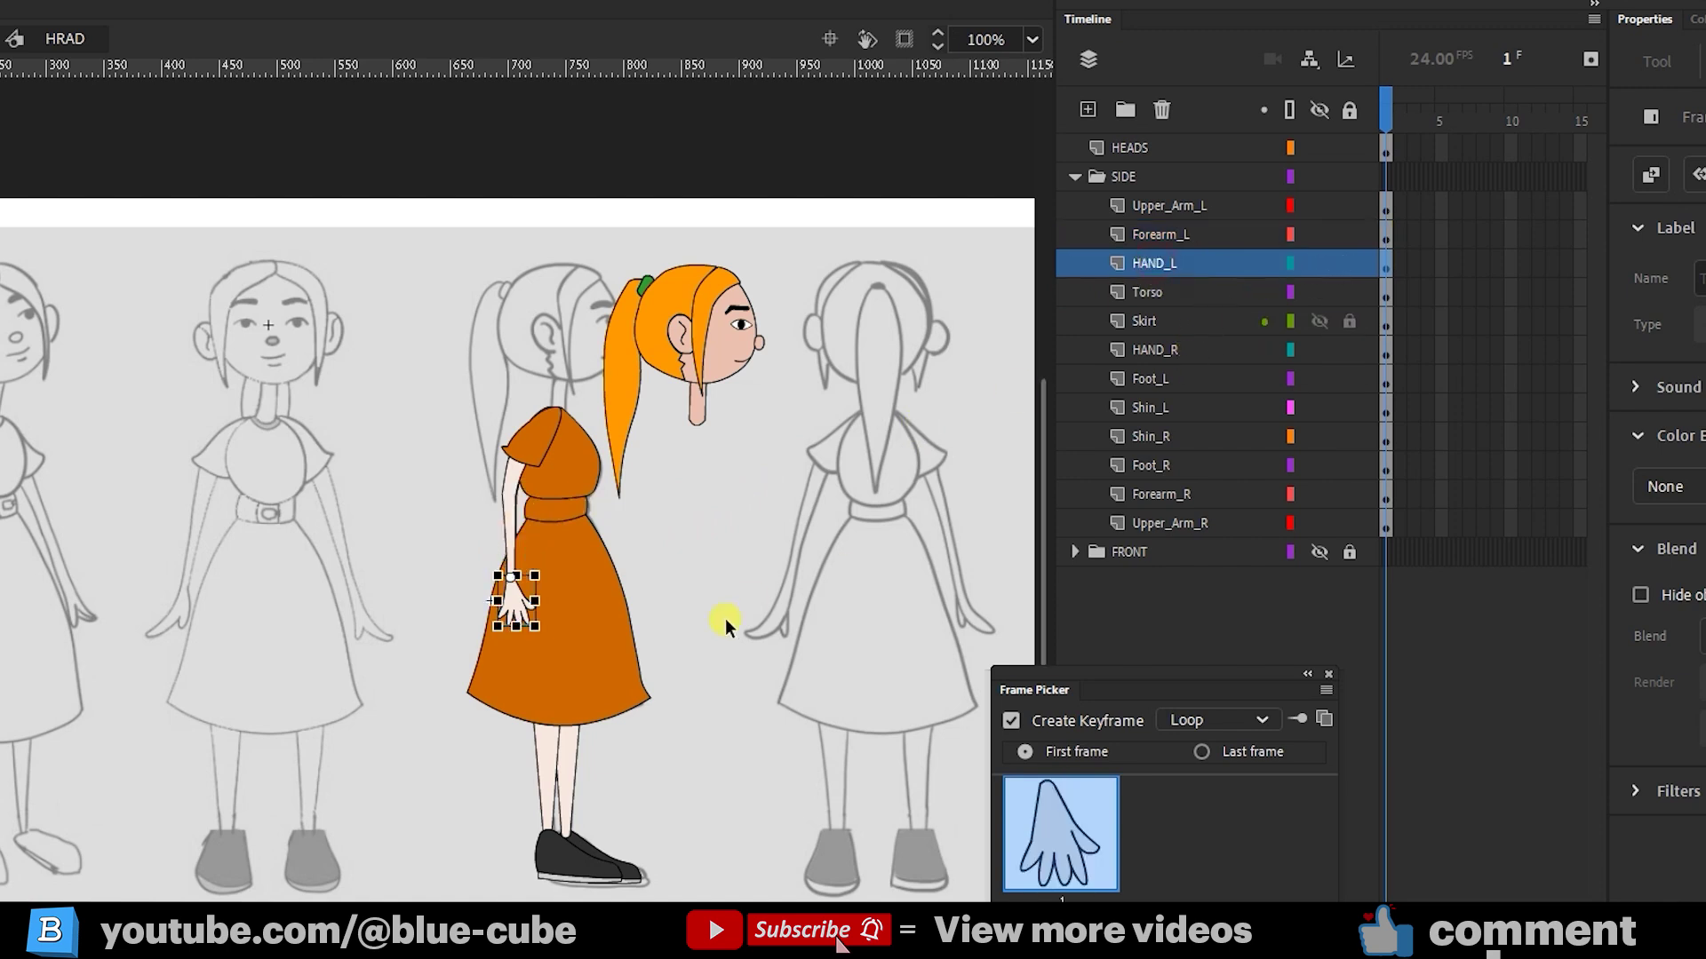
Step: Test-drag the torso and skirt off the body, undoing each move, then select HAND_R
click(1162, 289)
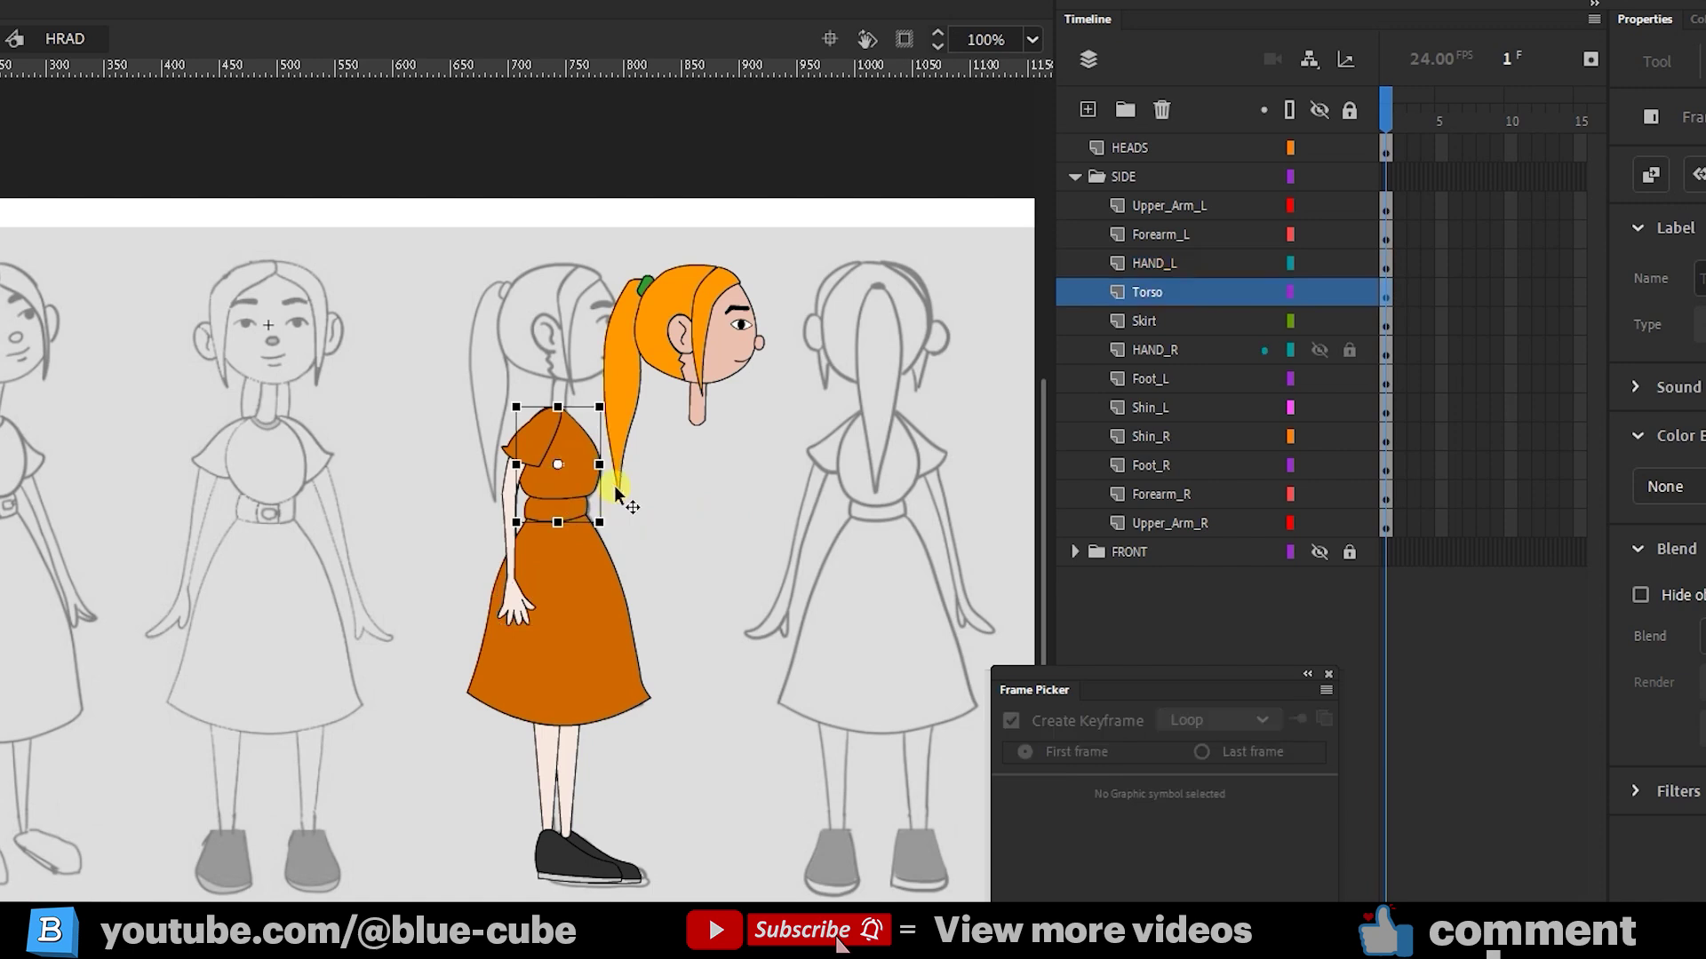
drag(570, 478, 415, 479)
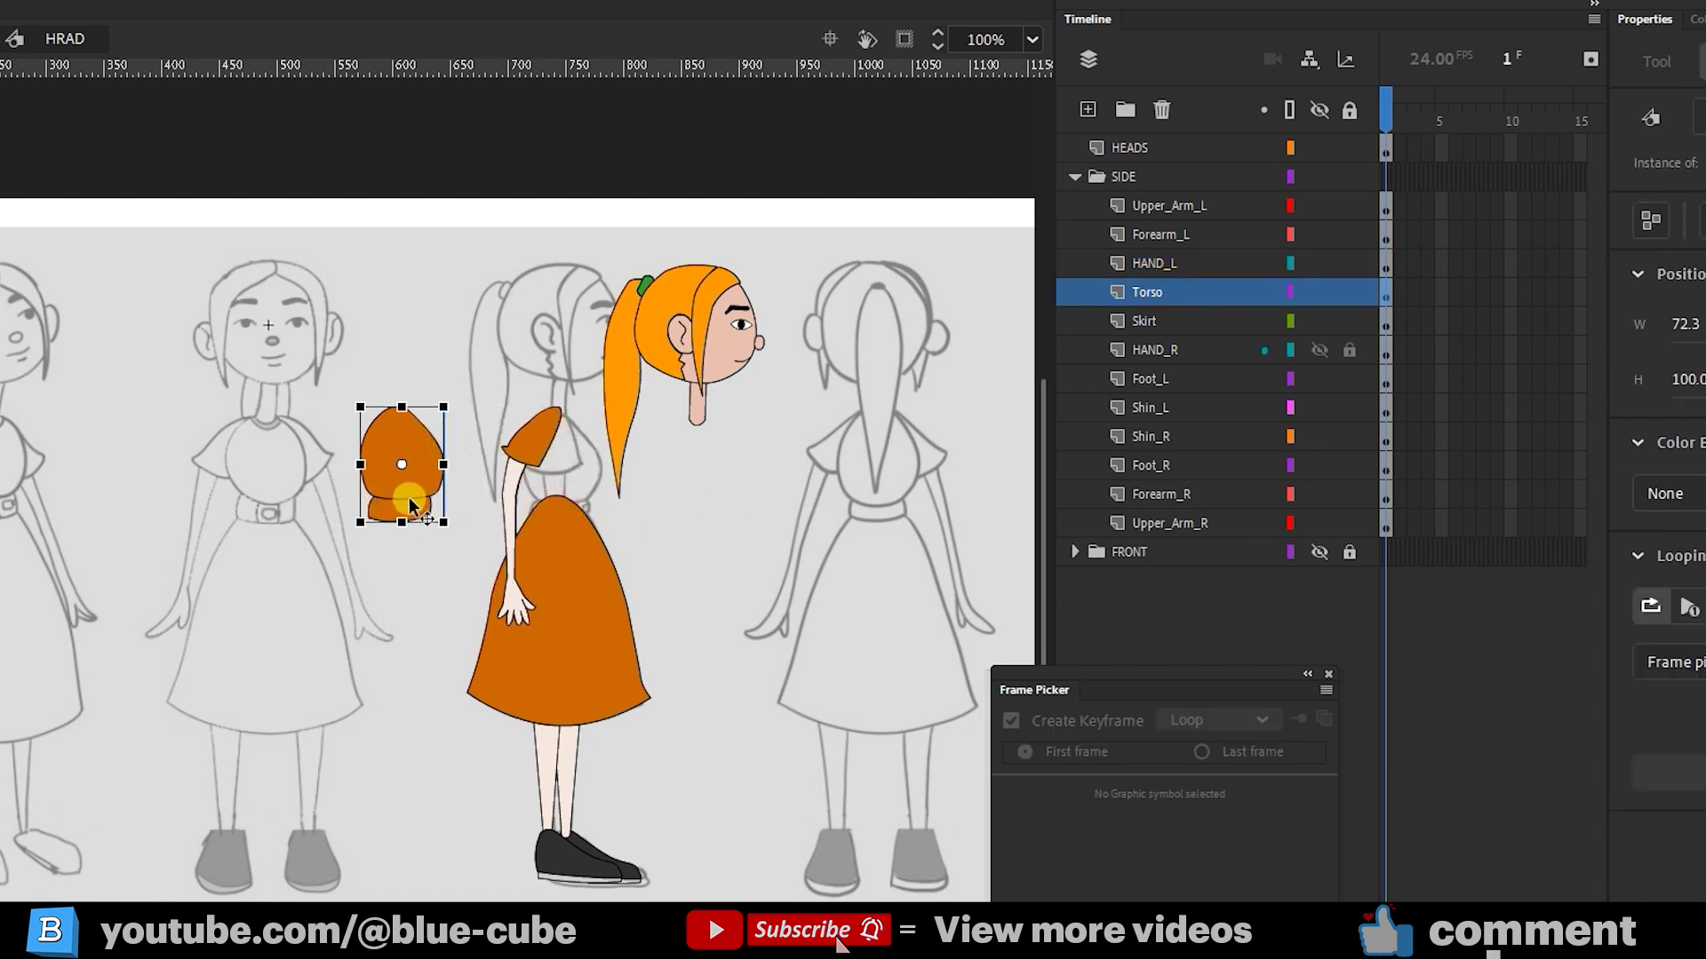
key(ctrl+z)
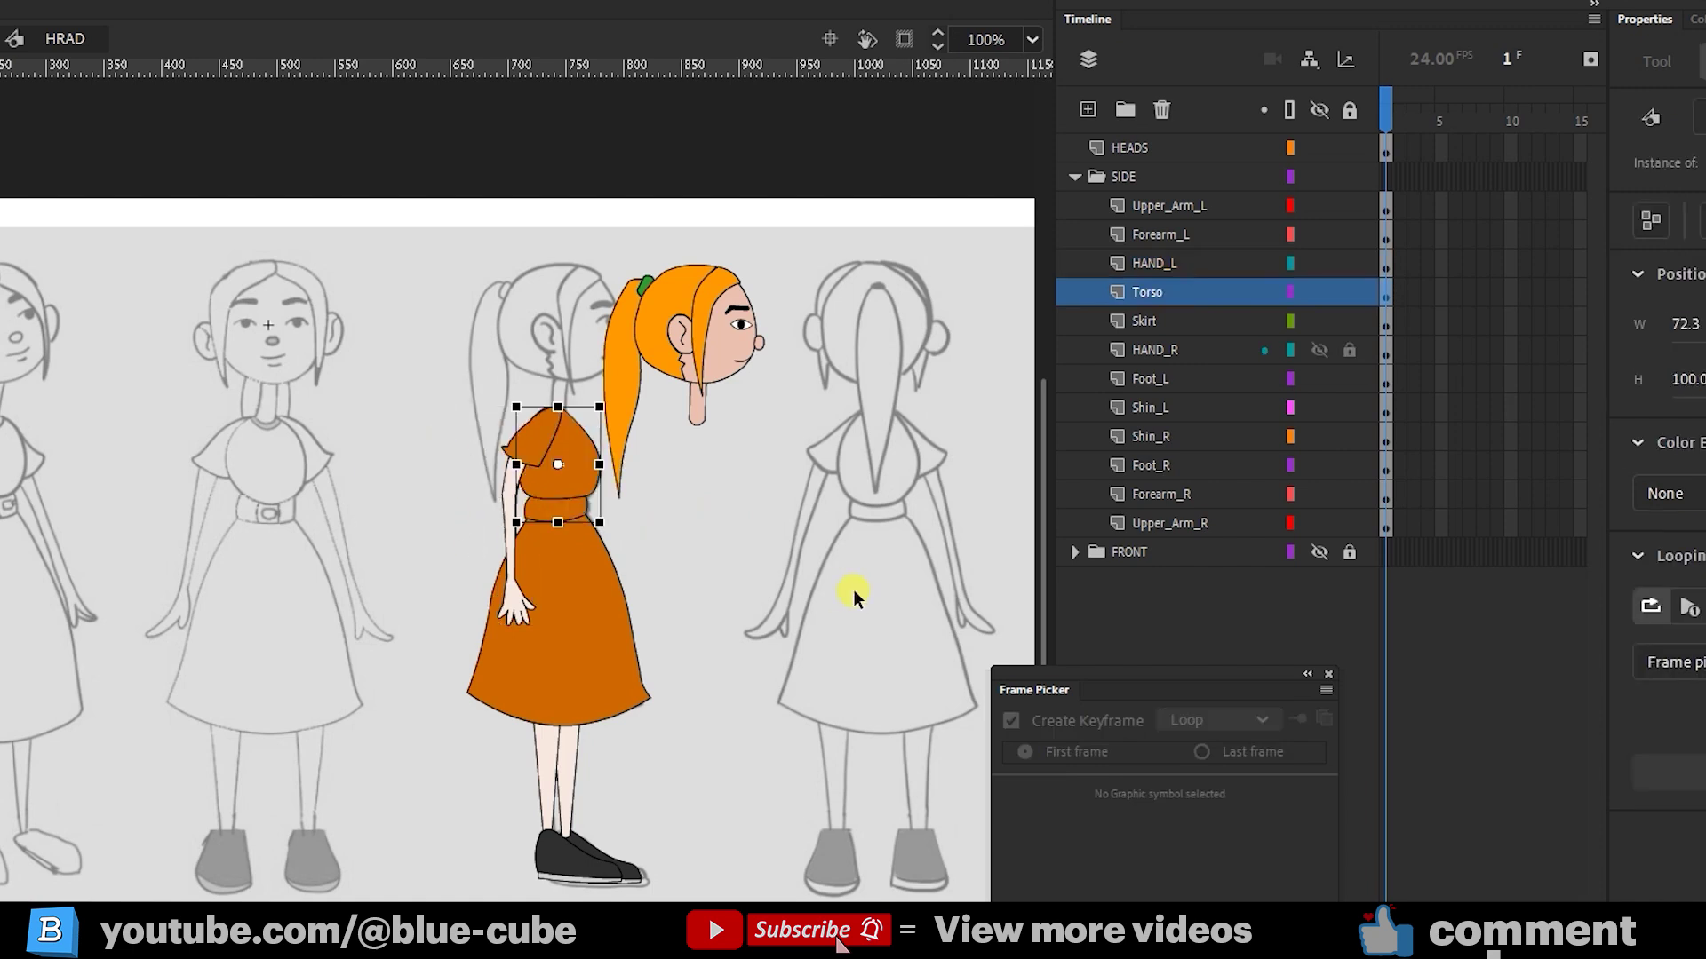
click(1146, 320)
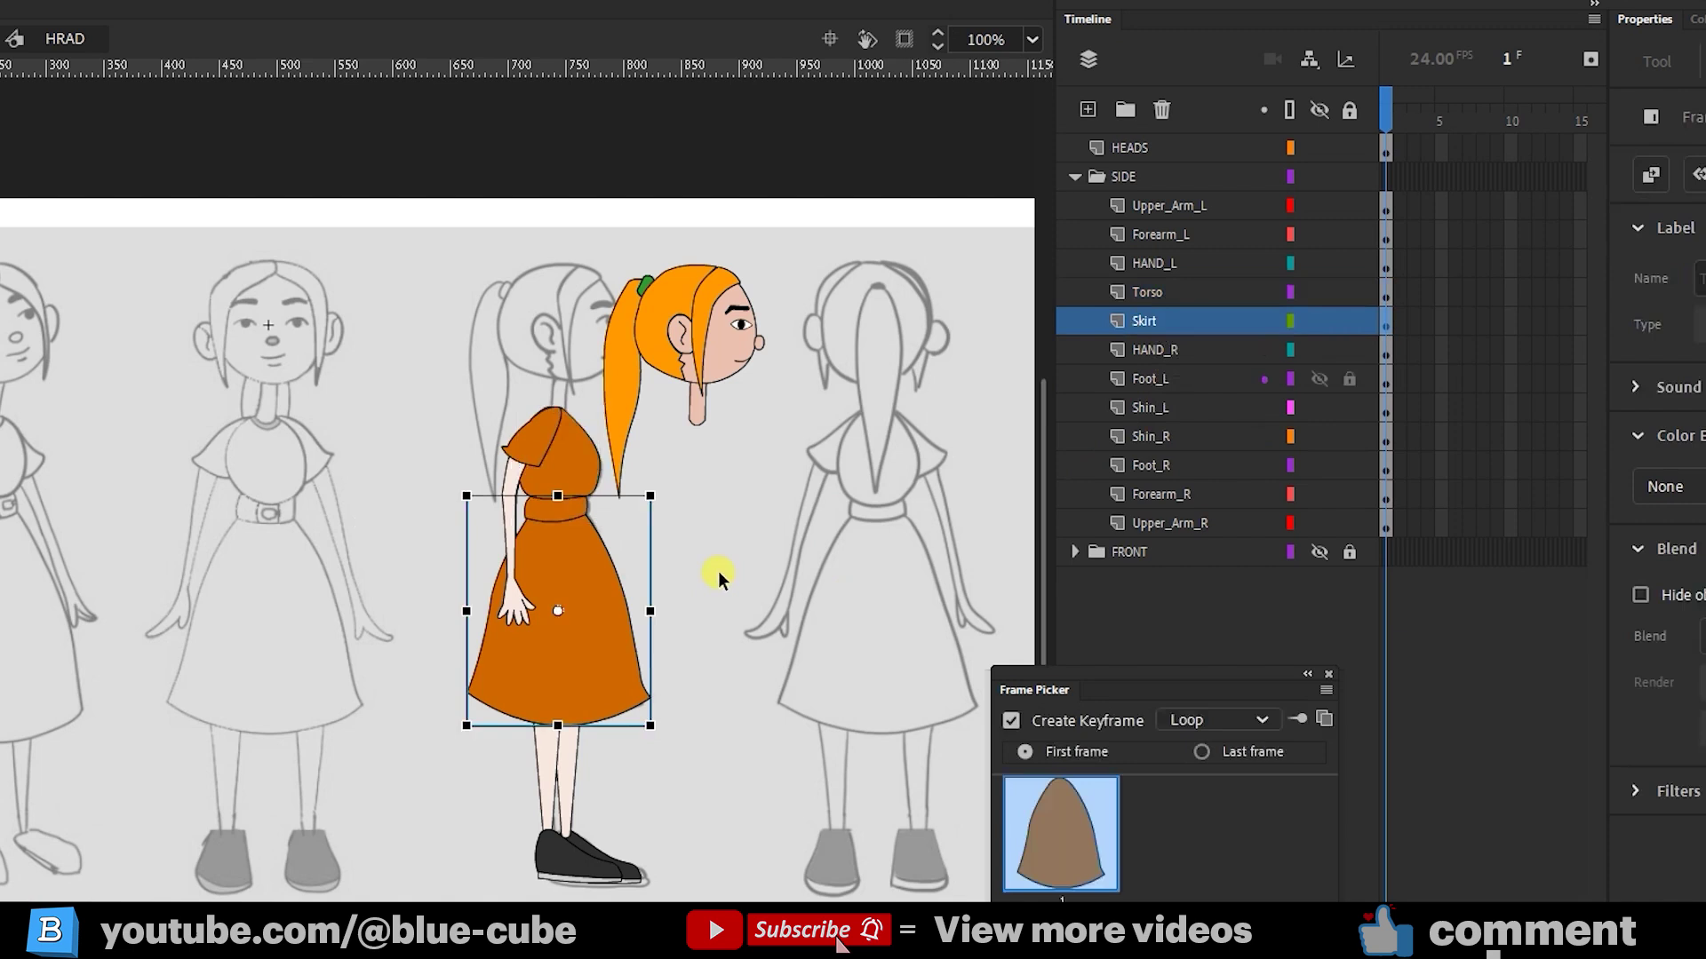
drag(557, 634, 406, 636)
key(ctrl+z)
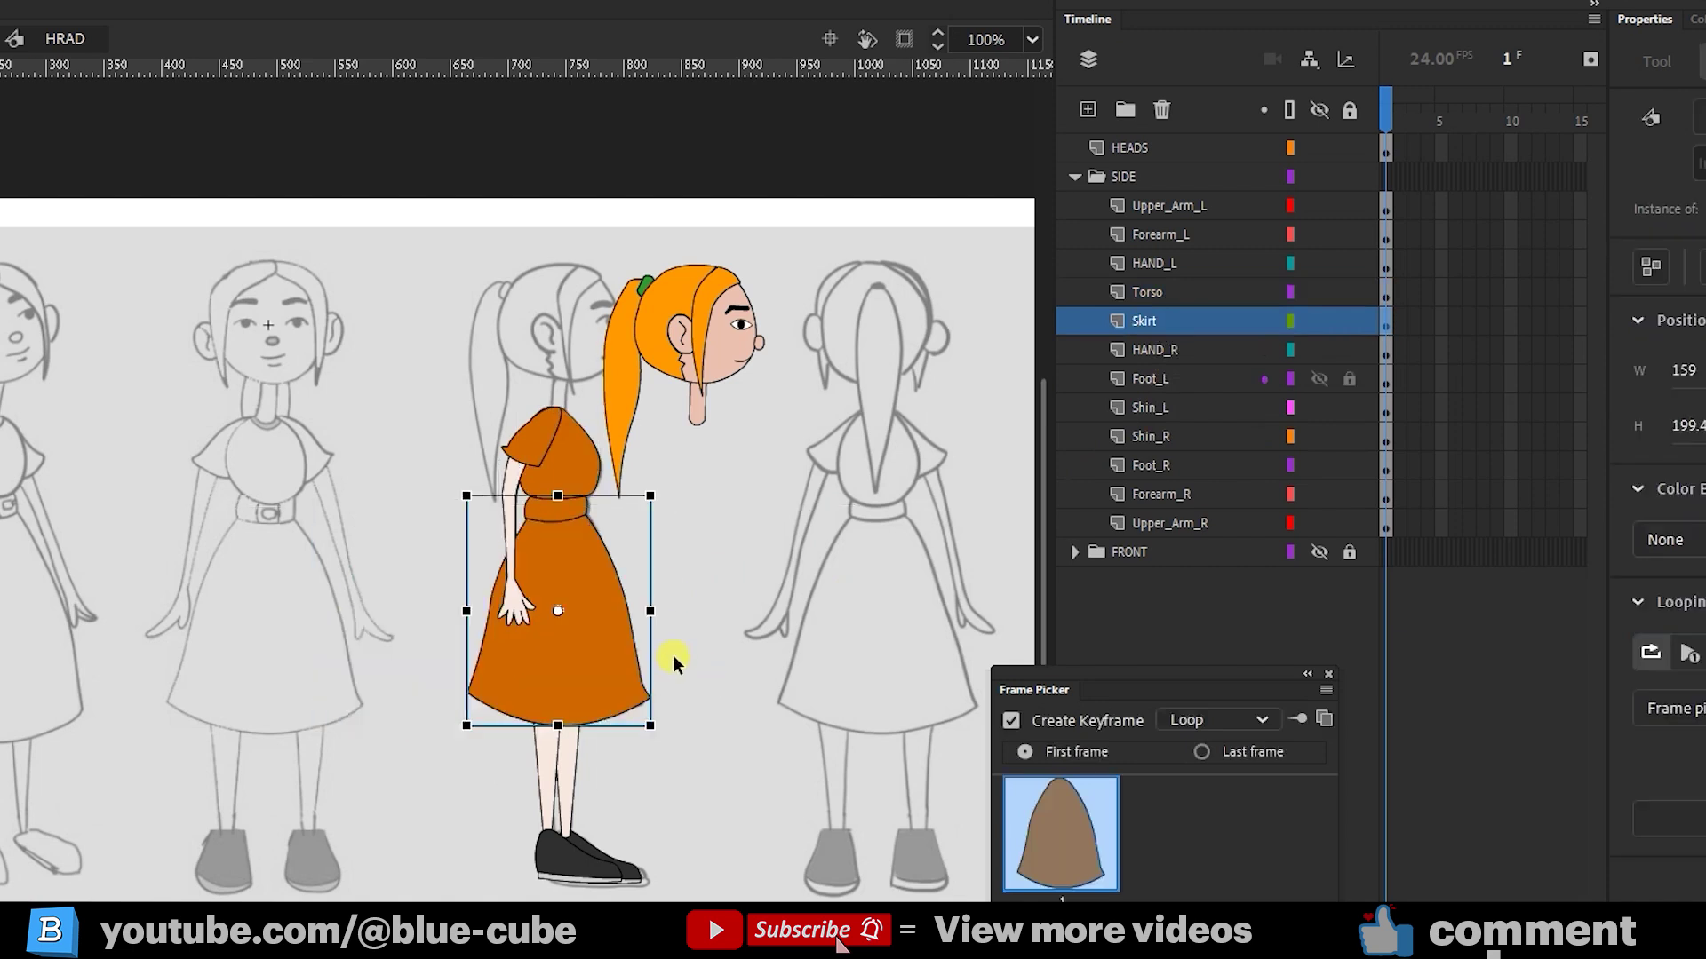
click(1166, 348)
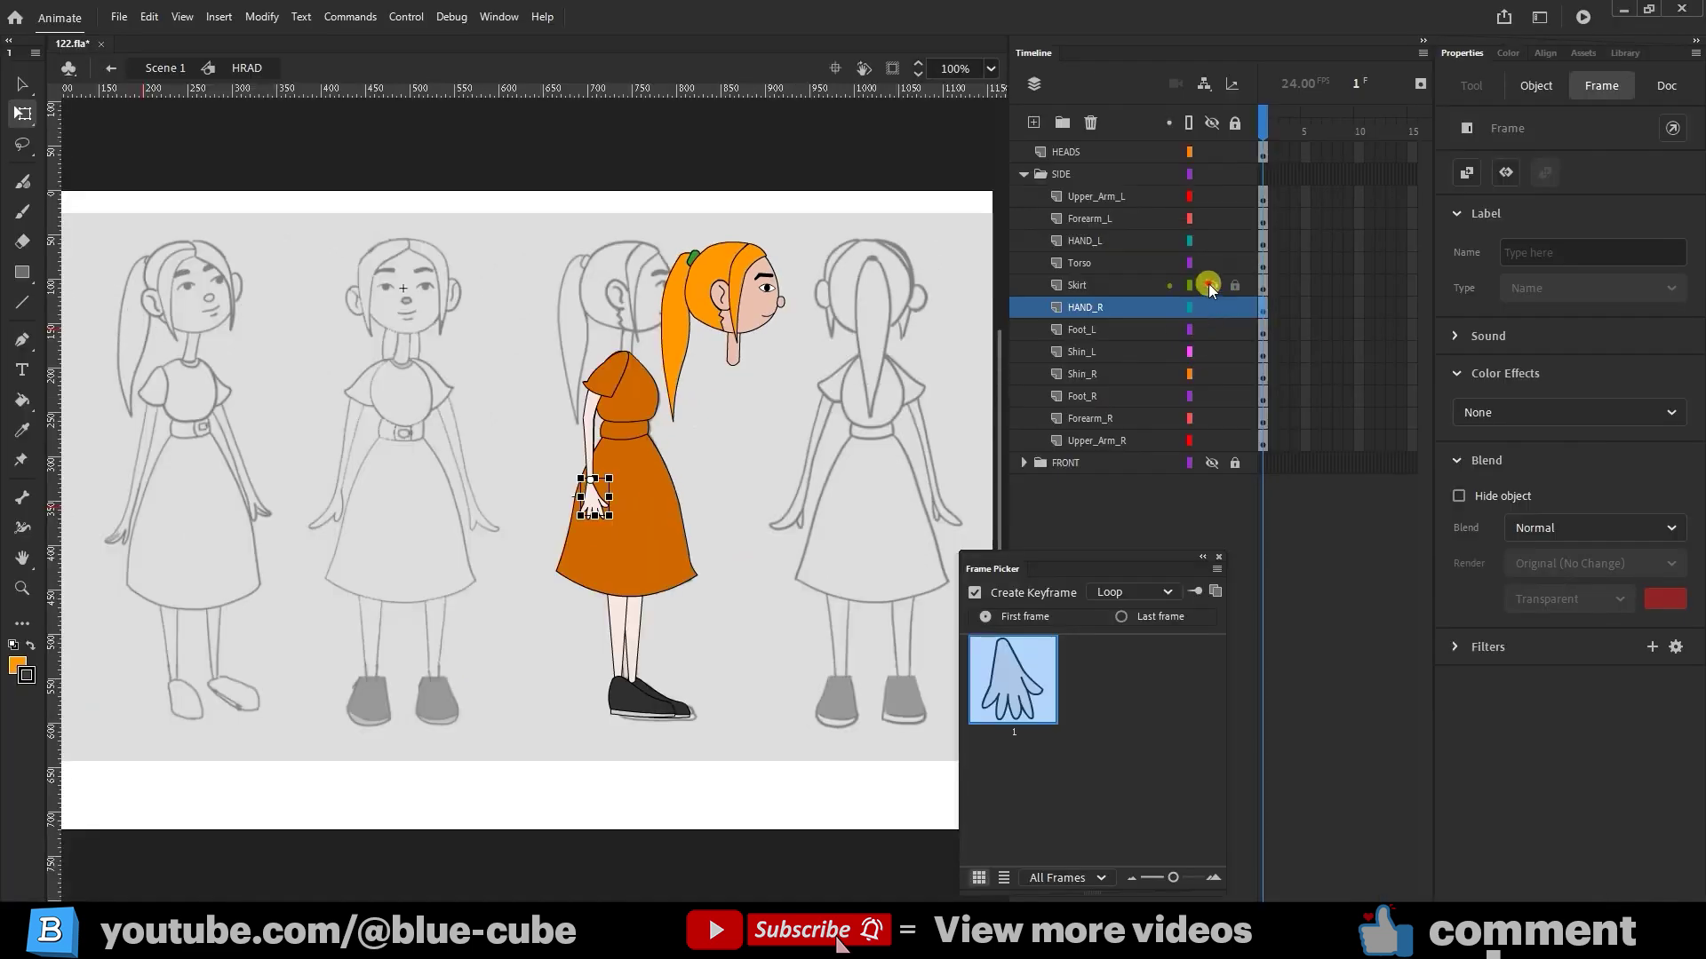
Step: Hide the skirt and zoom in on the side-view arm and right hand
click(1210, 285)
click(19, 590)
drag(791, 336, 497, 573)
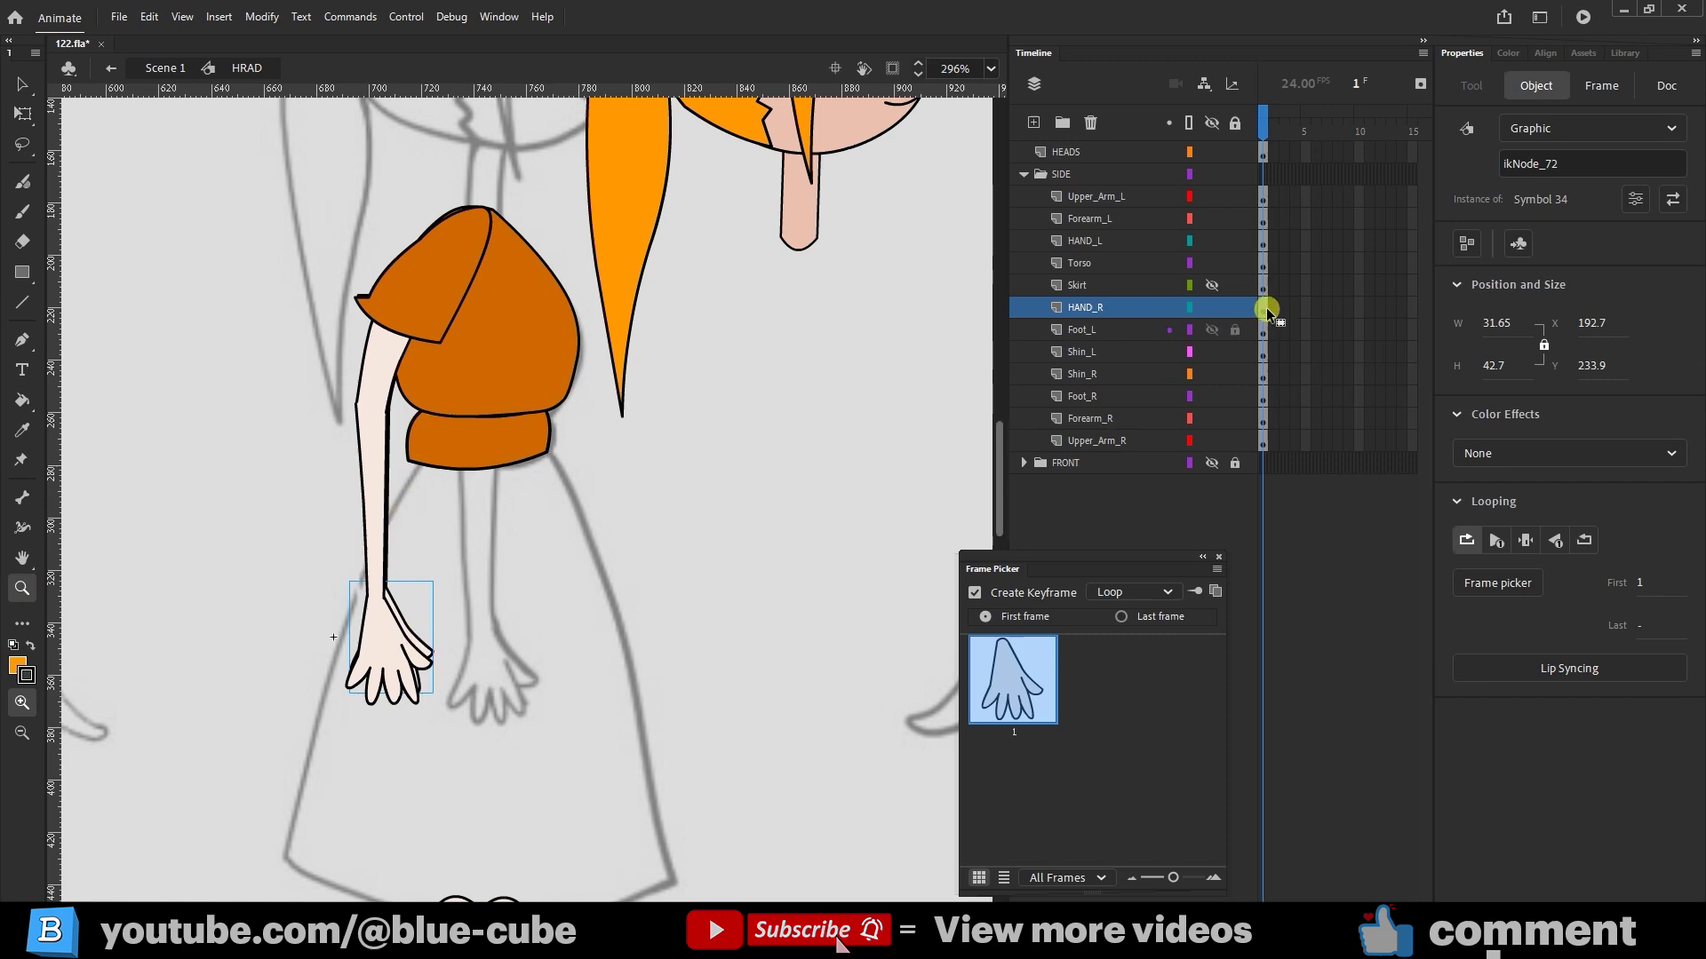
click(1205, 308)
click(1205, 308)
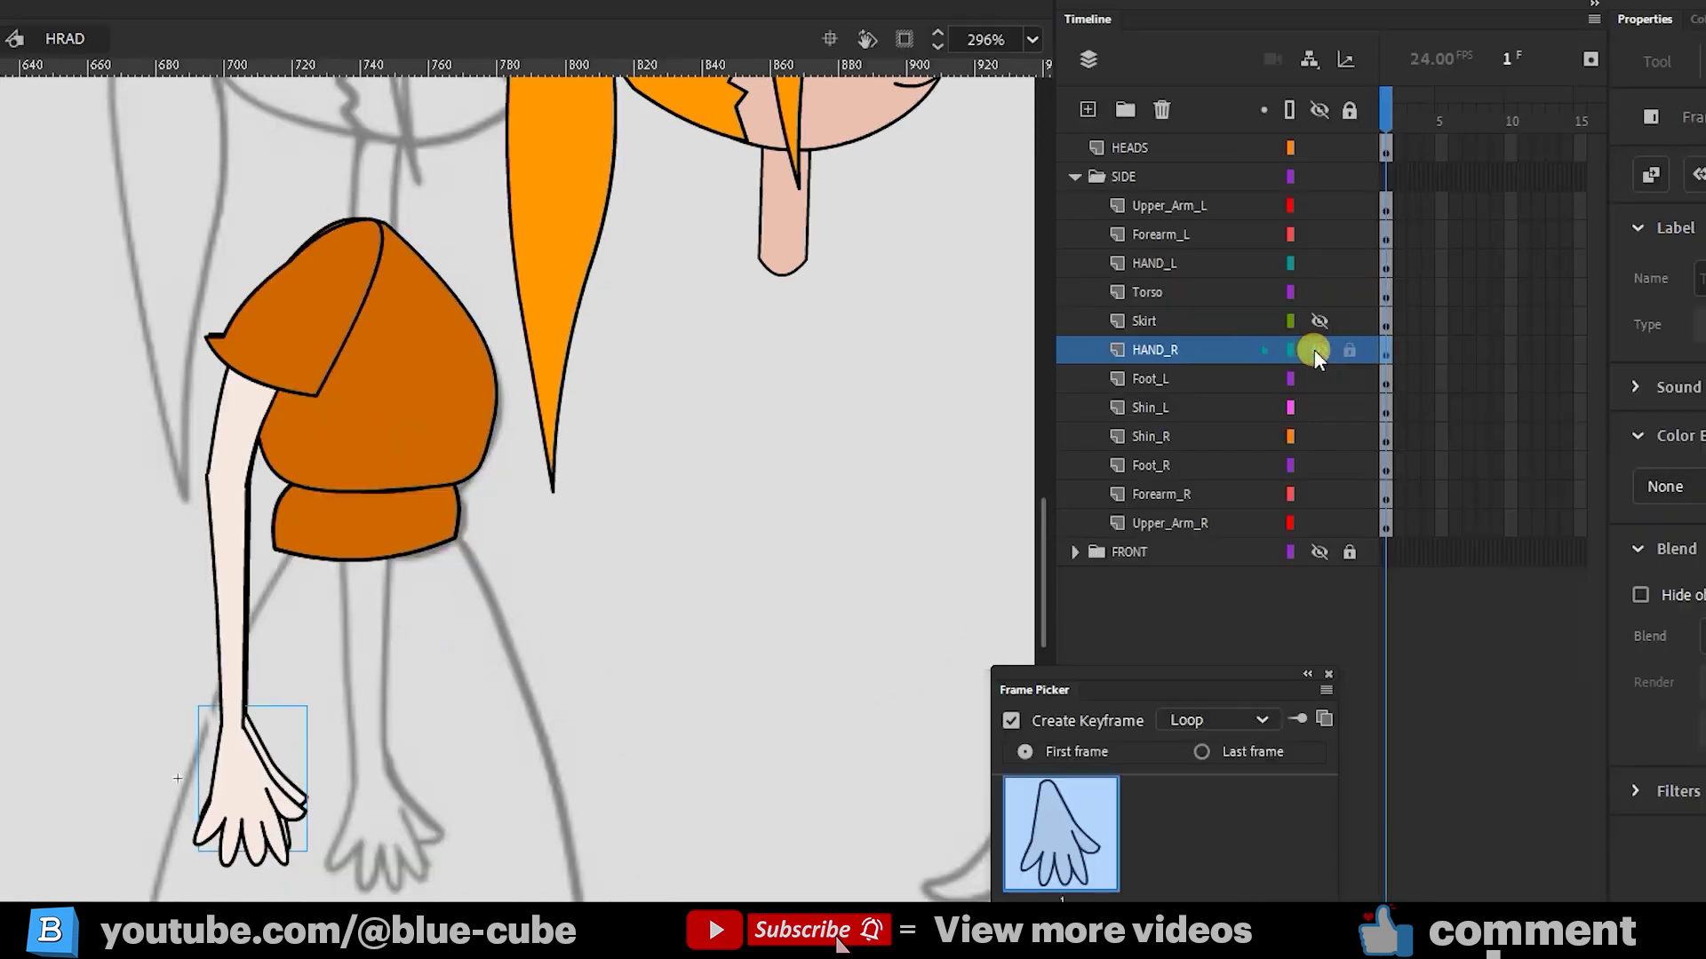
scroll(712, 582, down, 5)
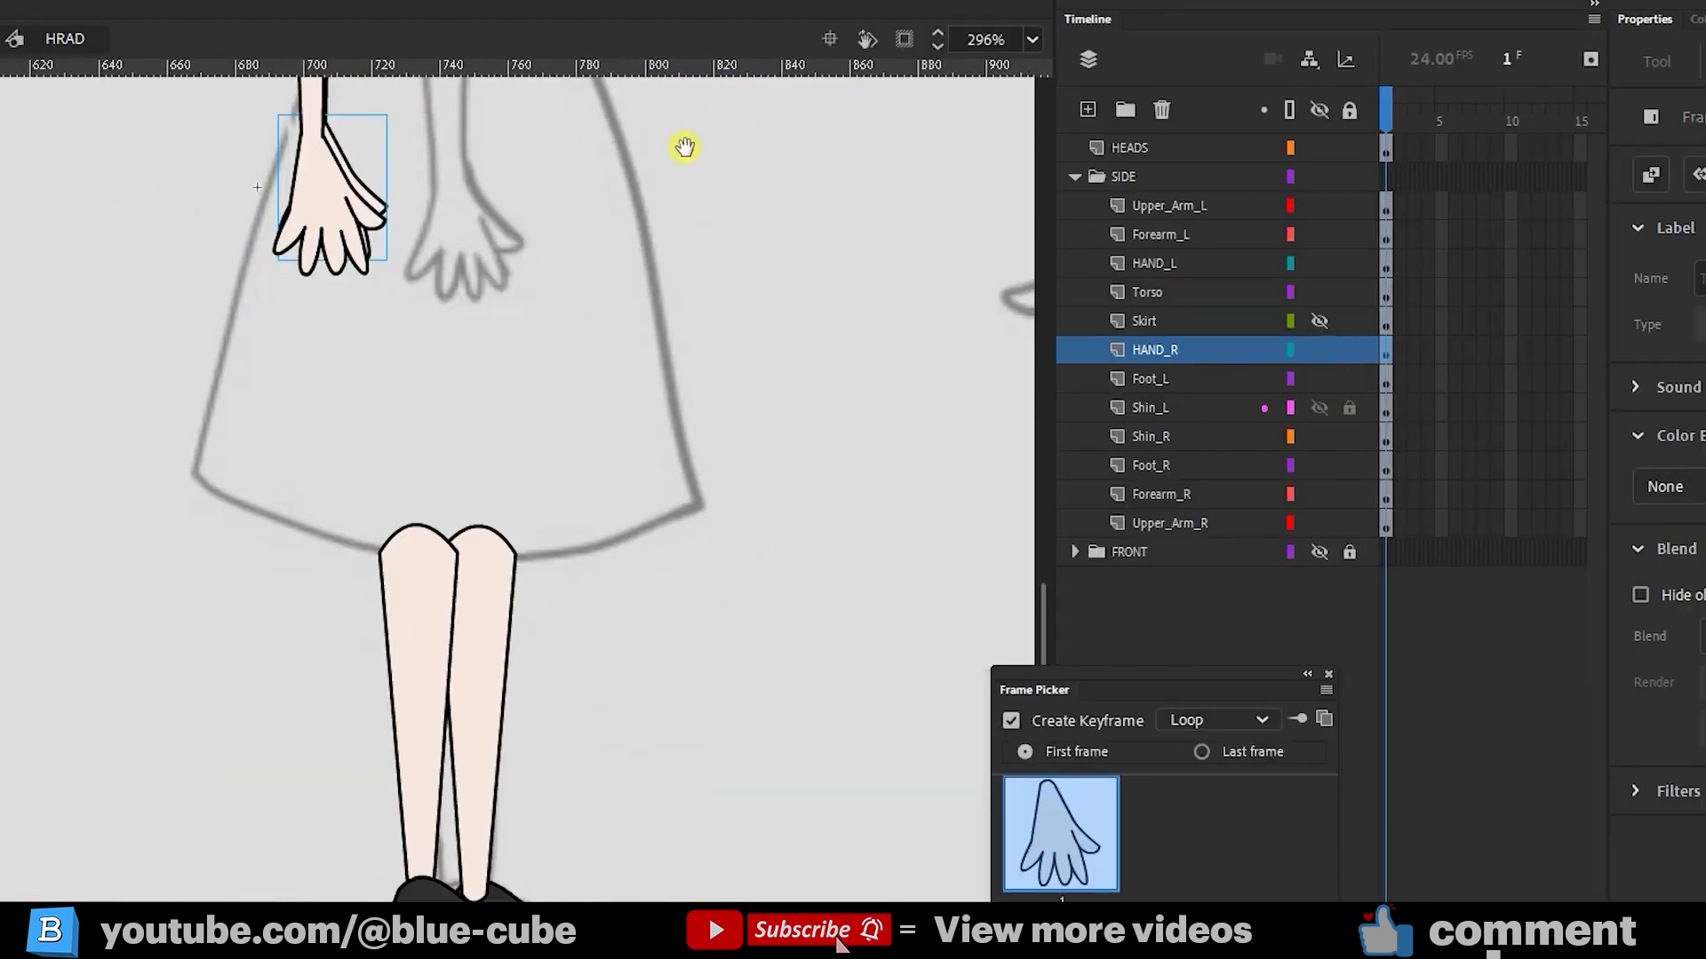
Step: Toggle the left foot and left shin visibility and check both shin layers
click(1160, 379)
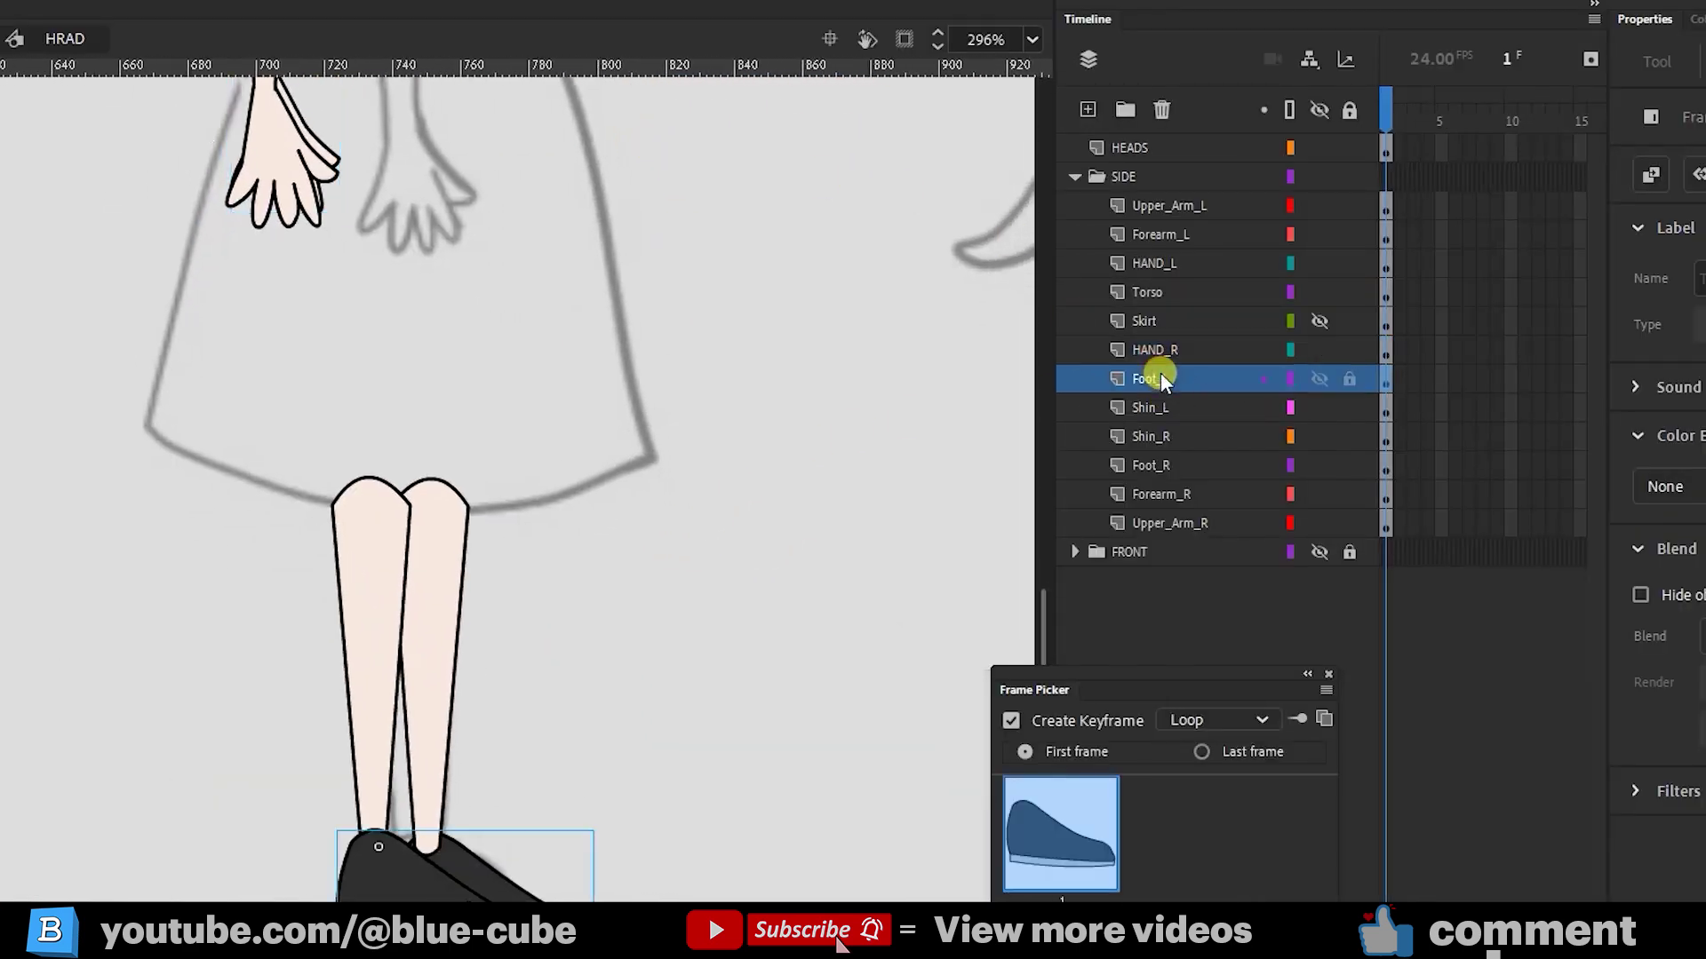
click(1319, 377)
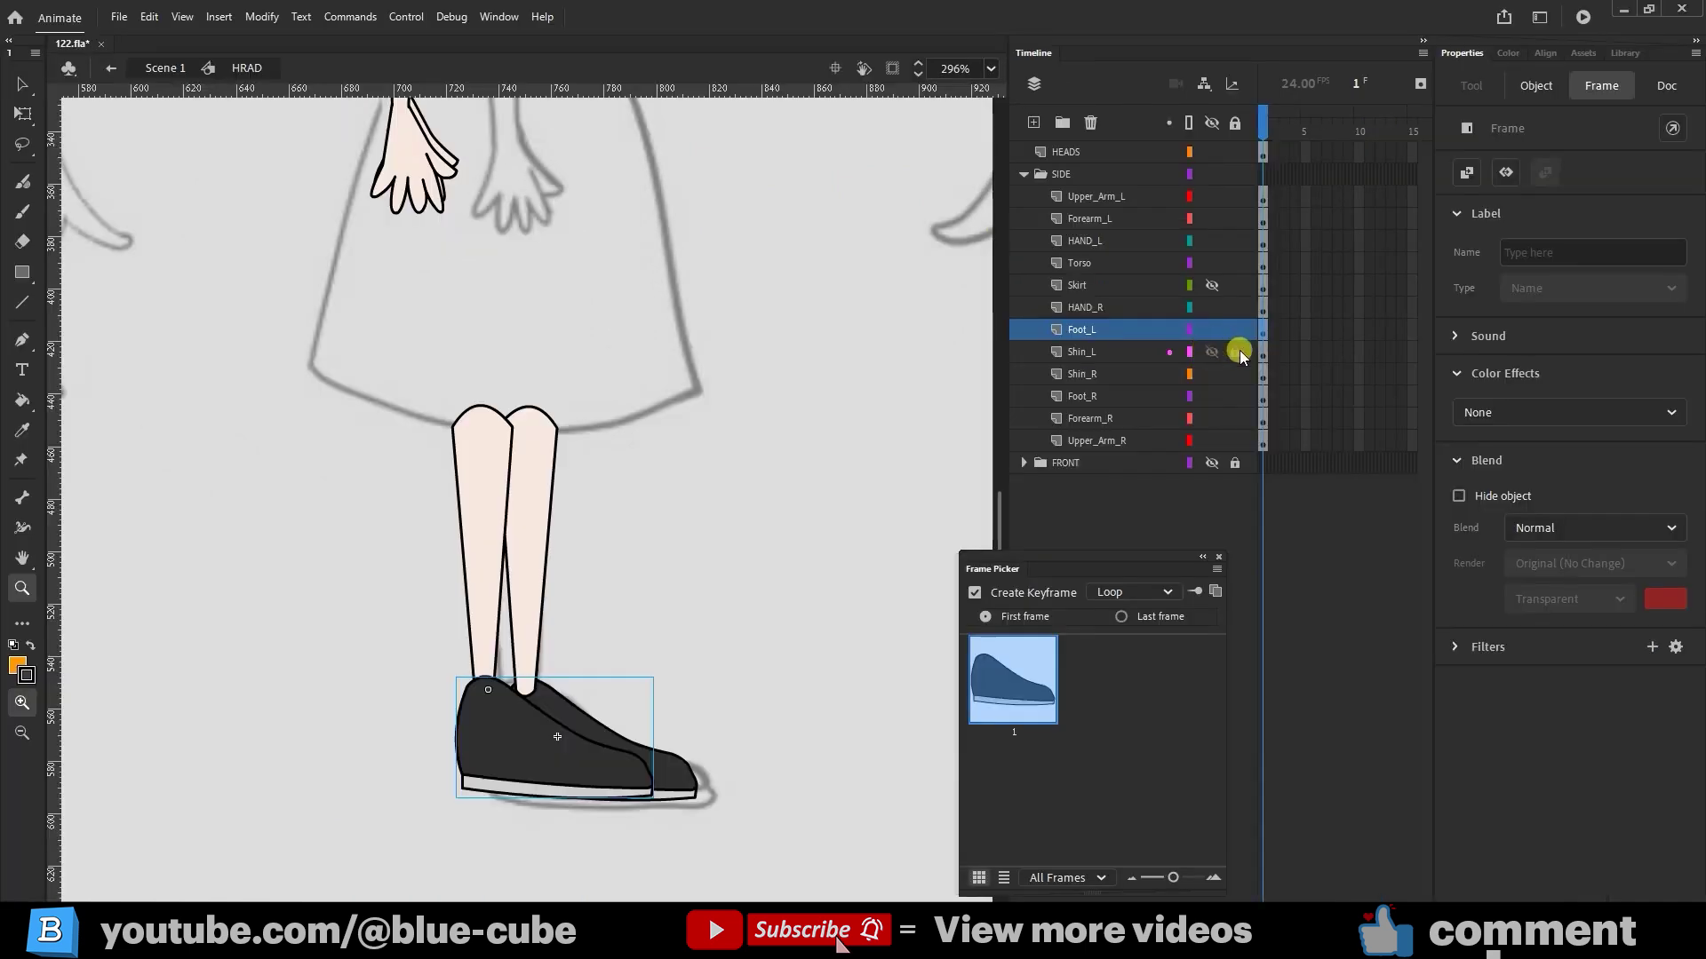
click(1205, 352)
click(1204, 352)
click(1091, 354)
click(1082, 374)
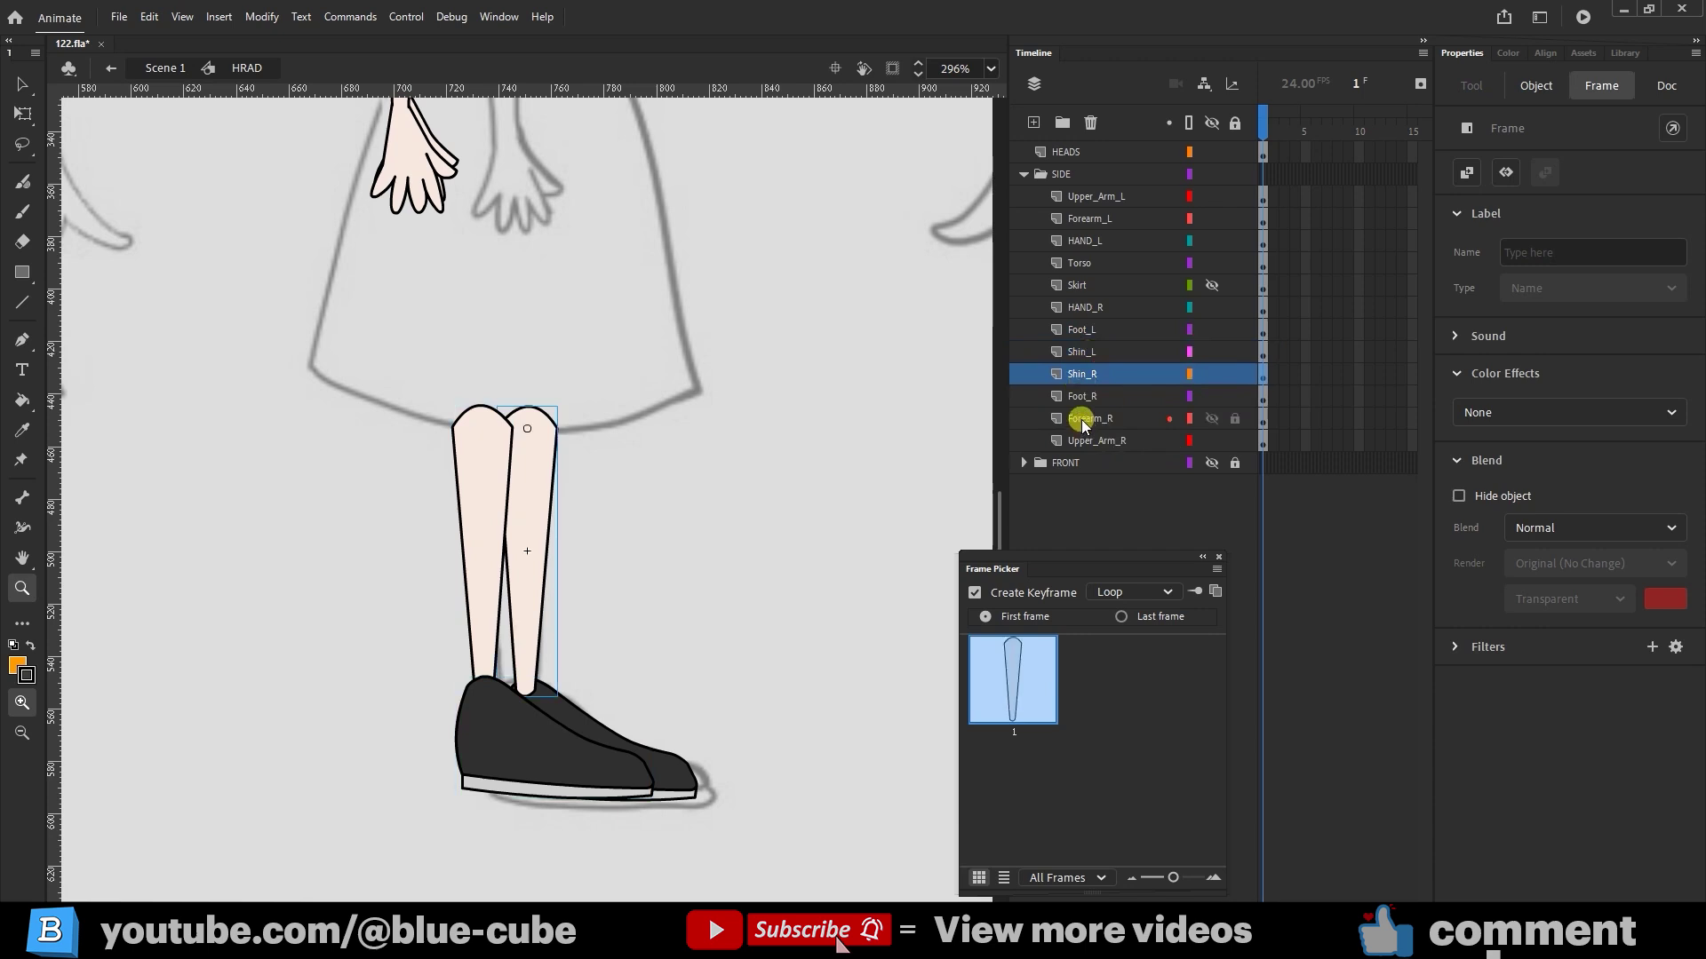
scroll(622, 408, up, 6)
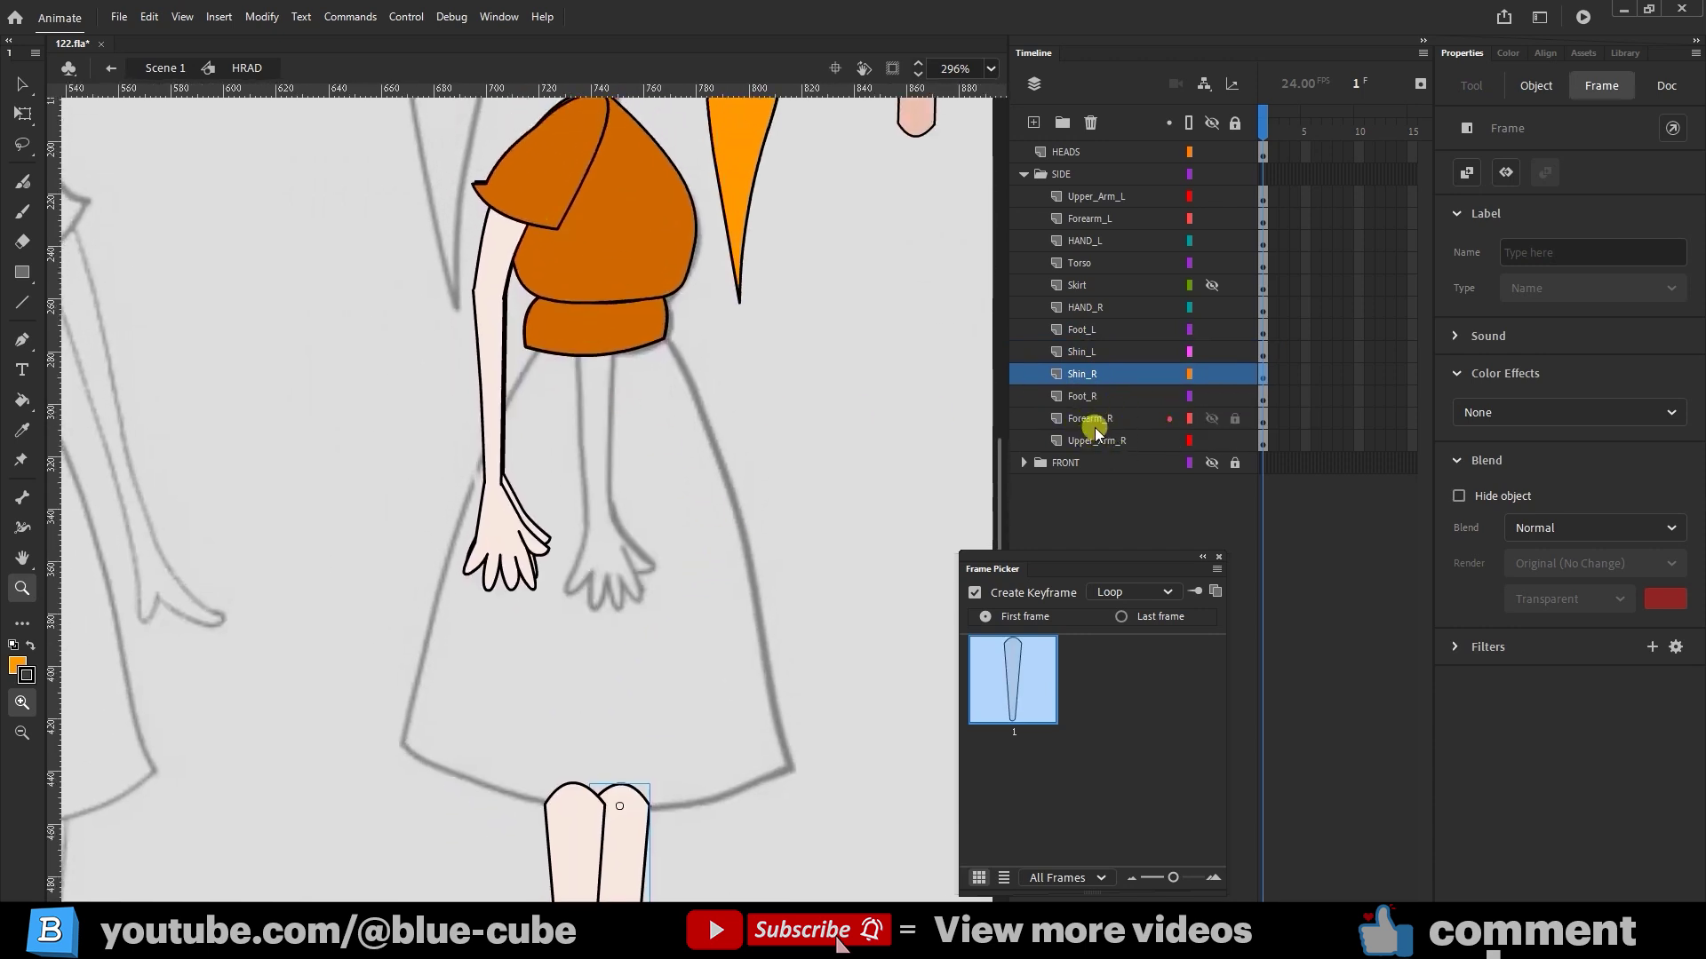
drag(603, 399, 666, 449)
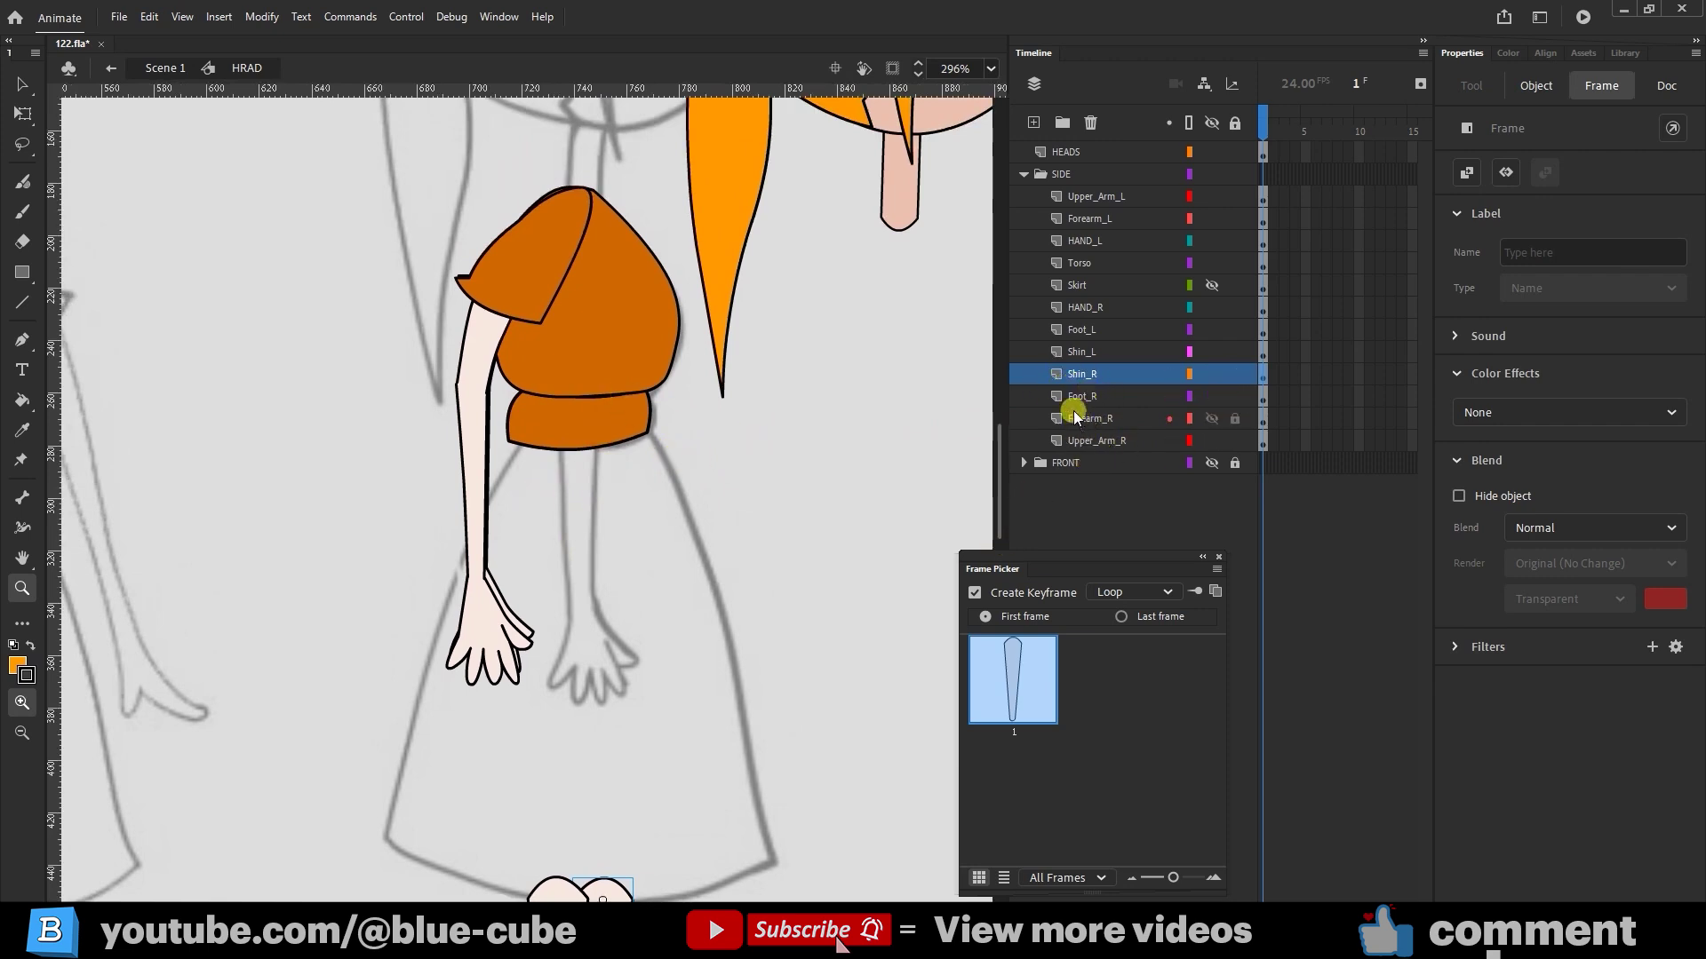
Step: Toggle the Torso layer's visibility to check it, then make the skirt visible again
click(1086, 263)
click(1210, 262)
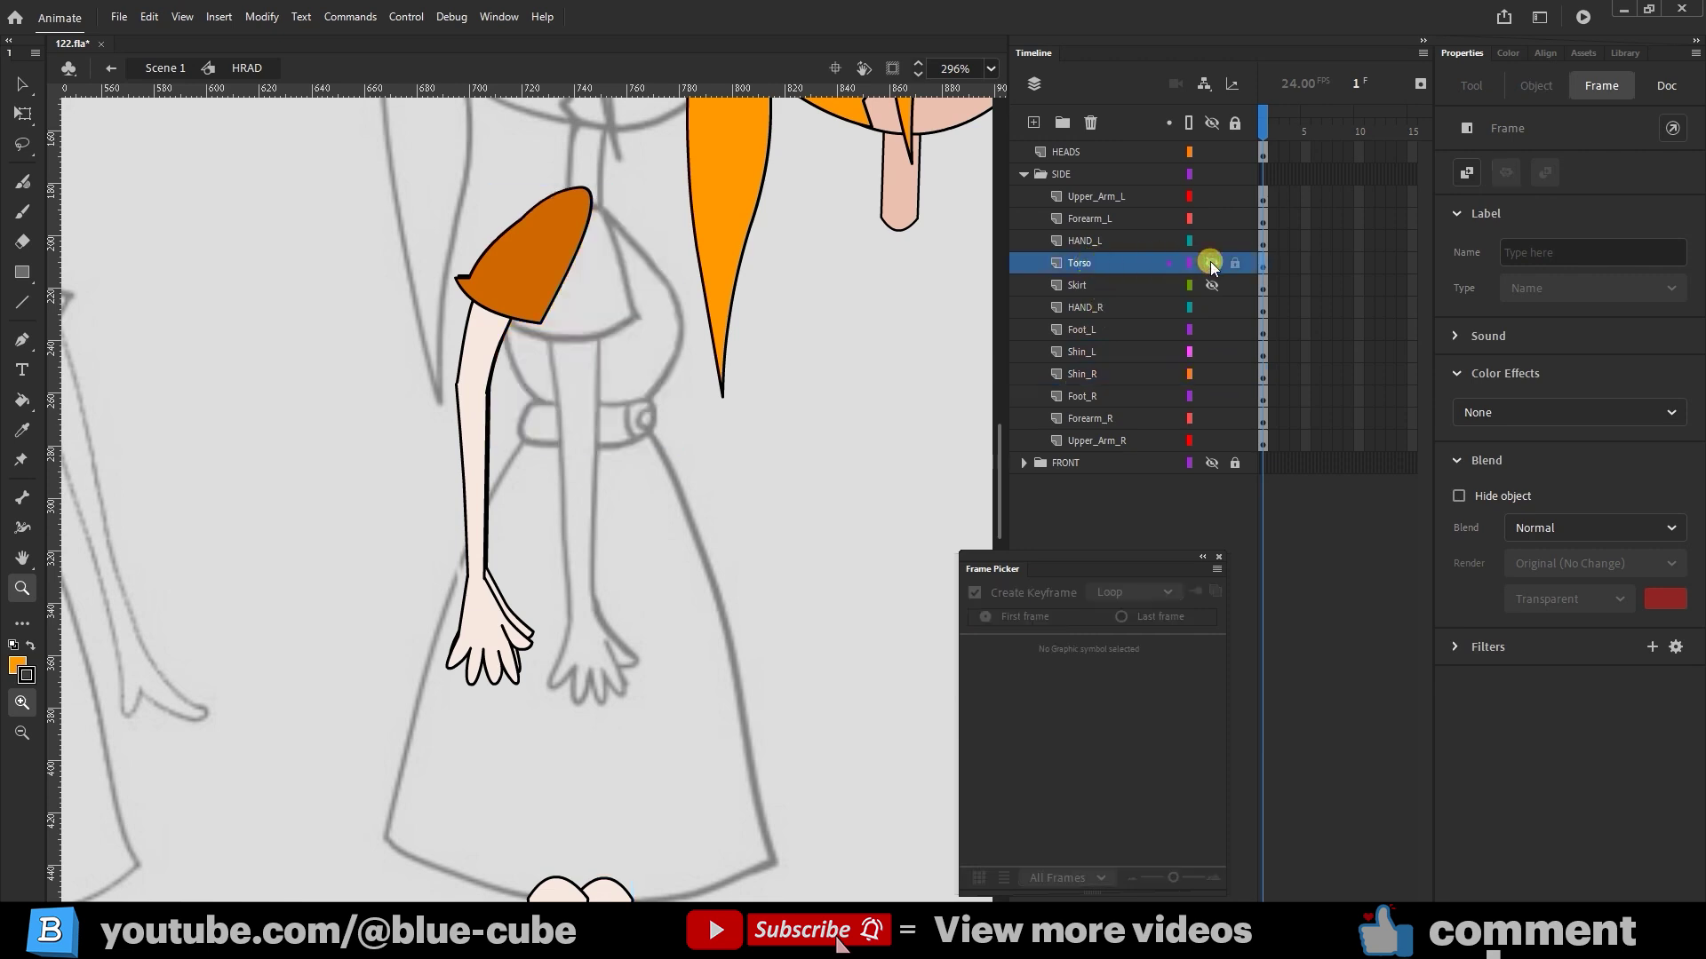
click(1210, 262)
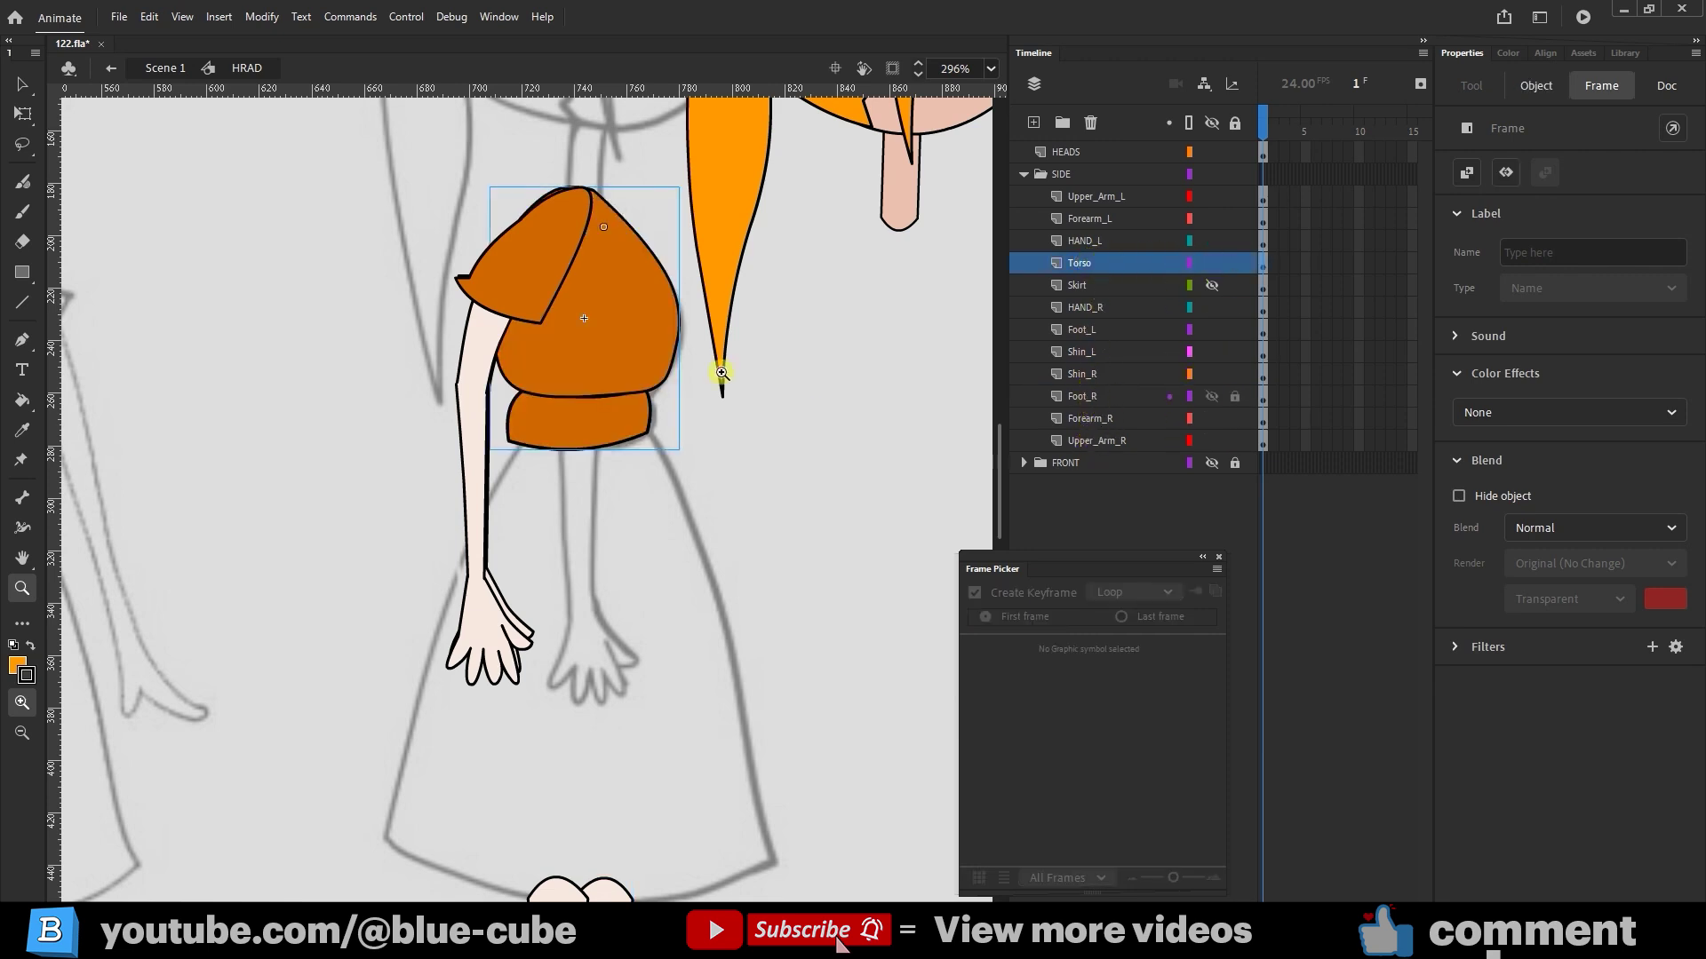
click(1079, 419)
click(1093, 265)
click(1209, 283)
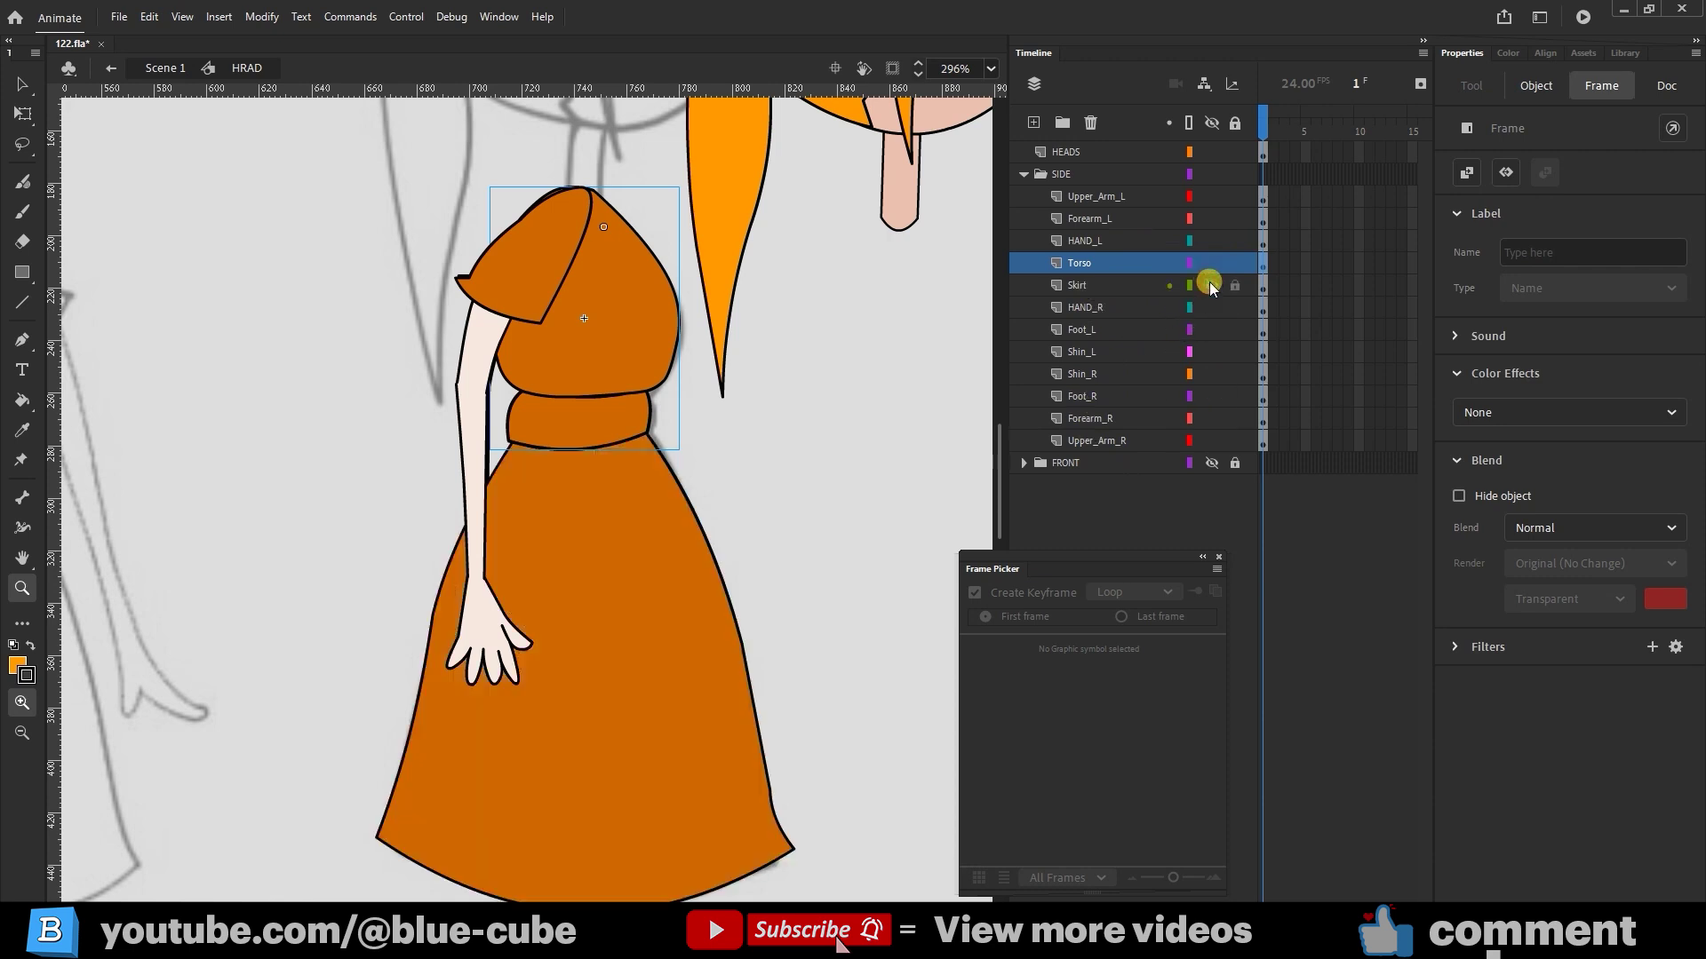
drag(811, 273, 634, 626)
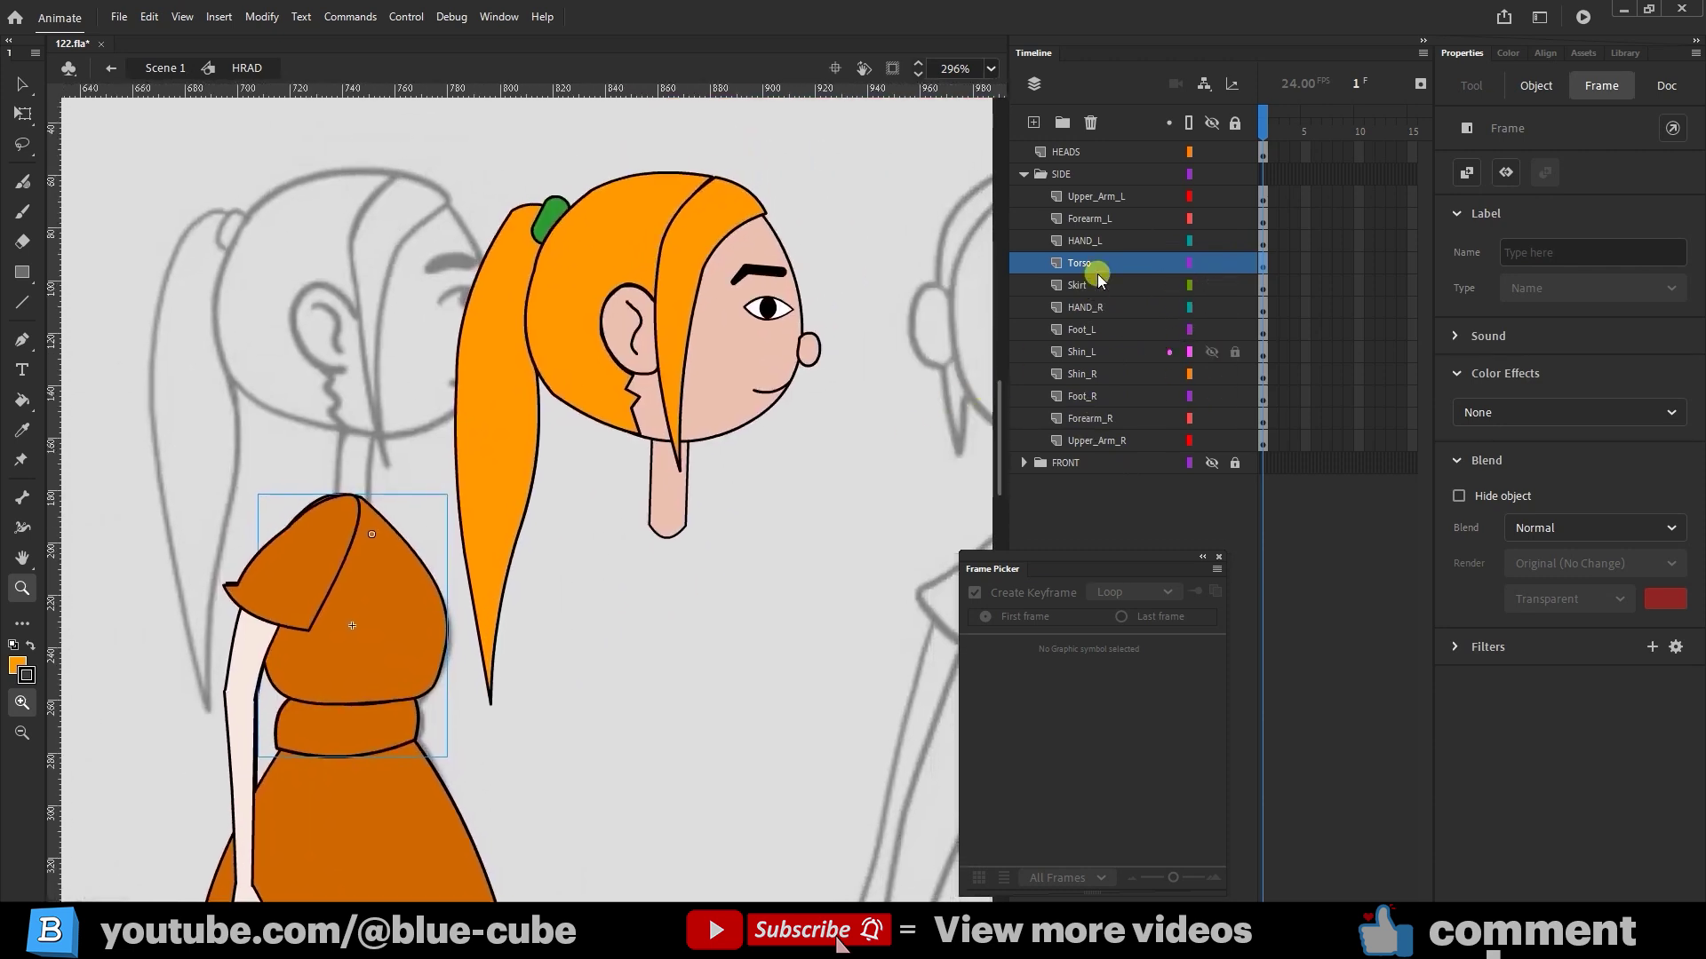
click(1077, 154)
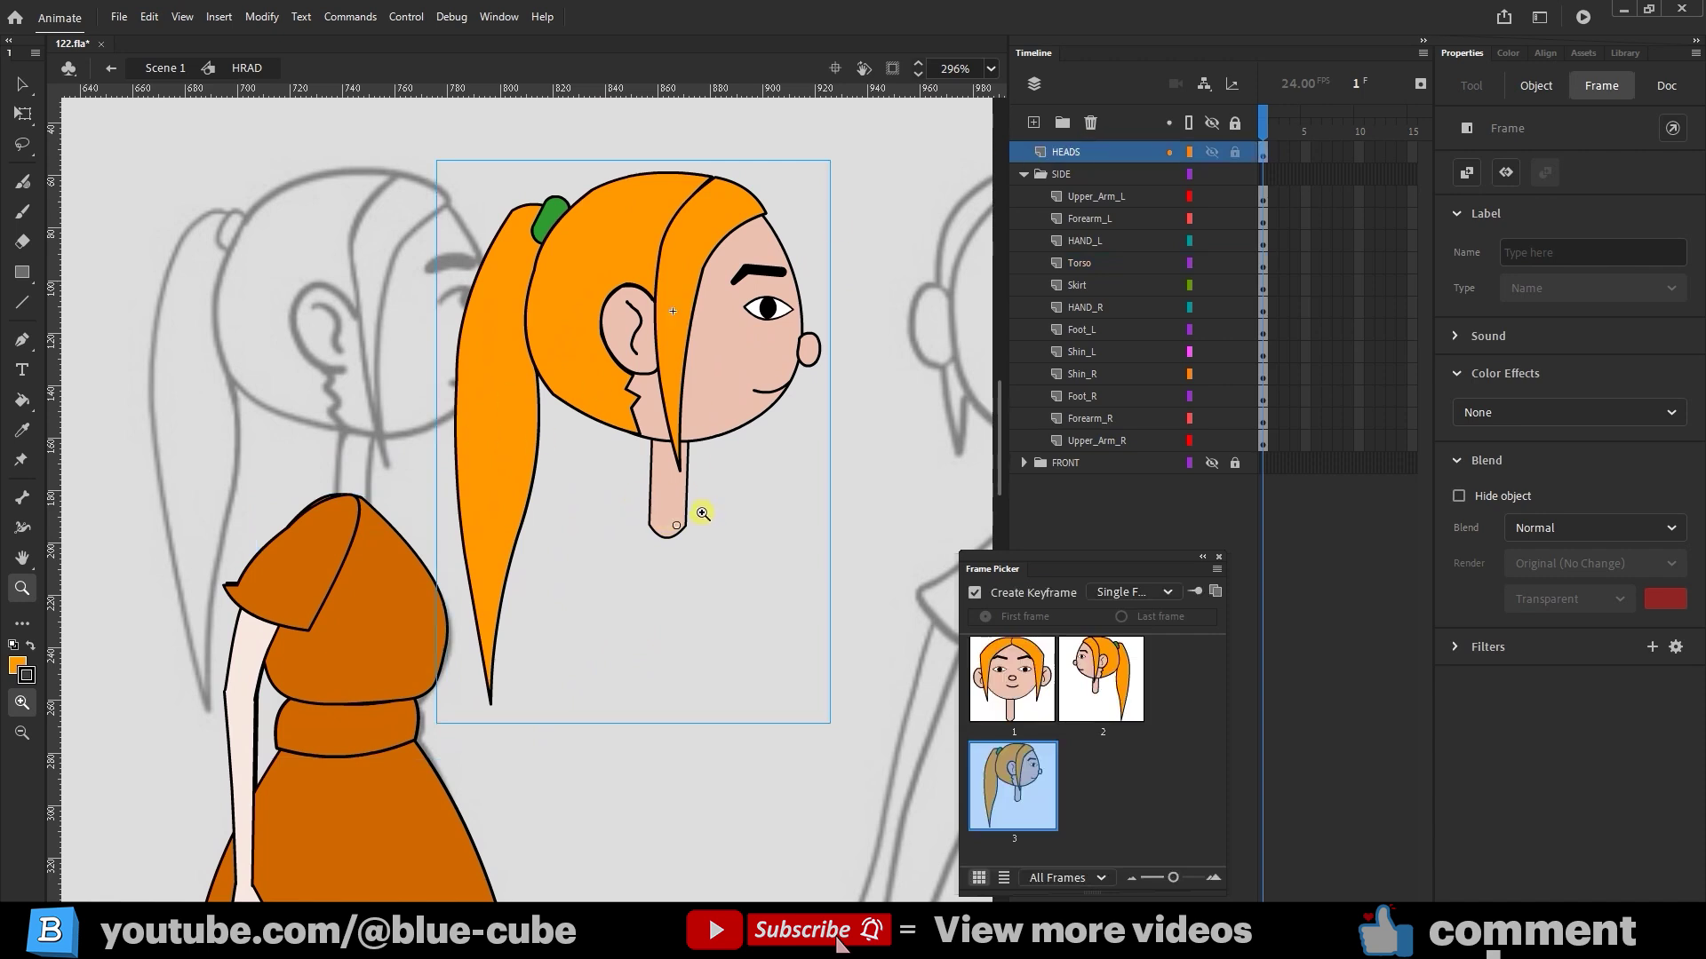
key(q)
double_click(709, 393)
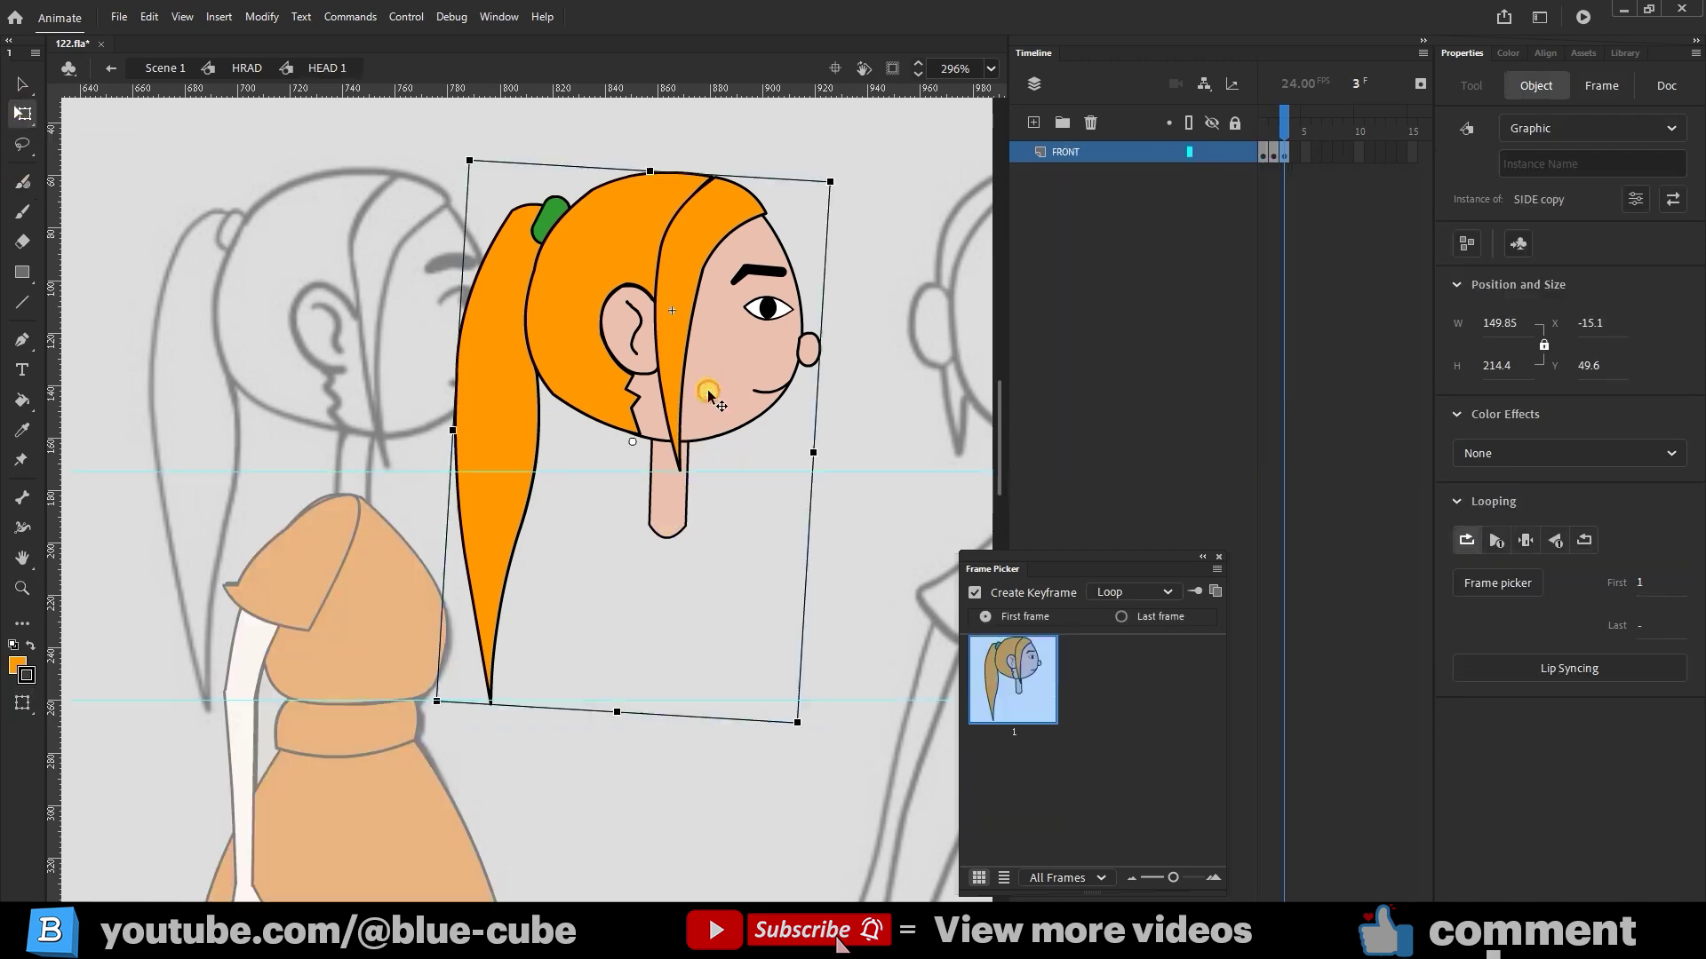
click(1262, 129)
click(1285, 129)
click(774, 359)
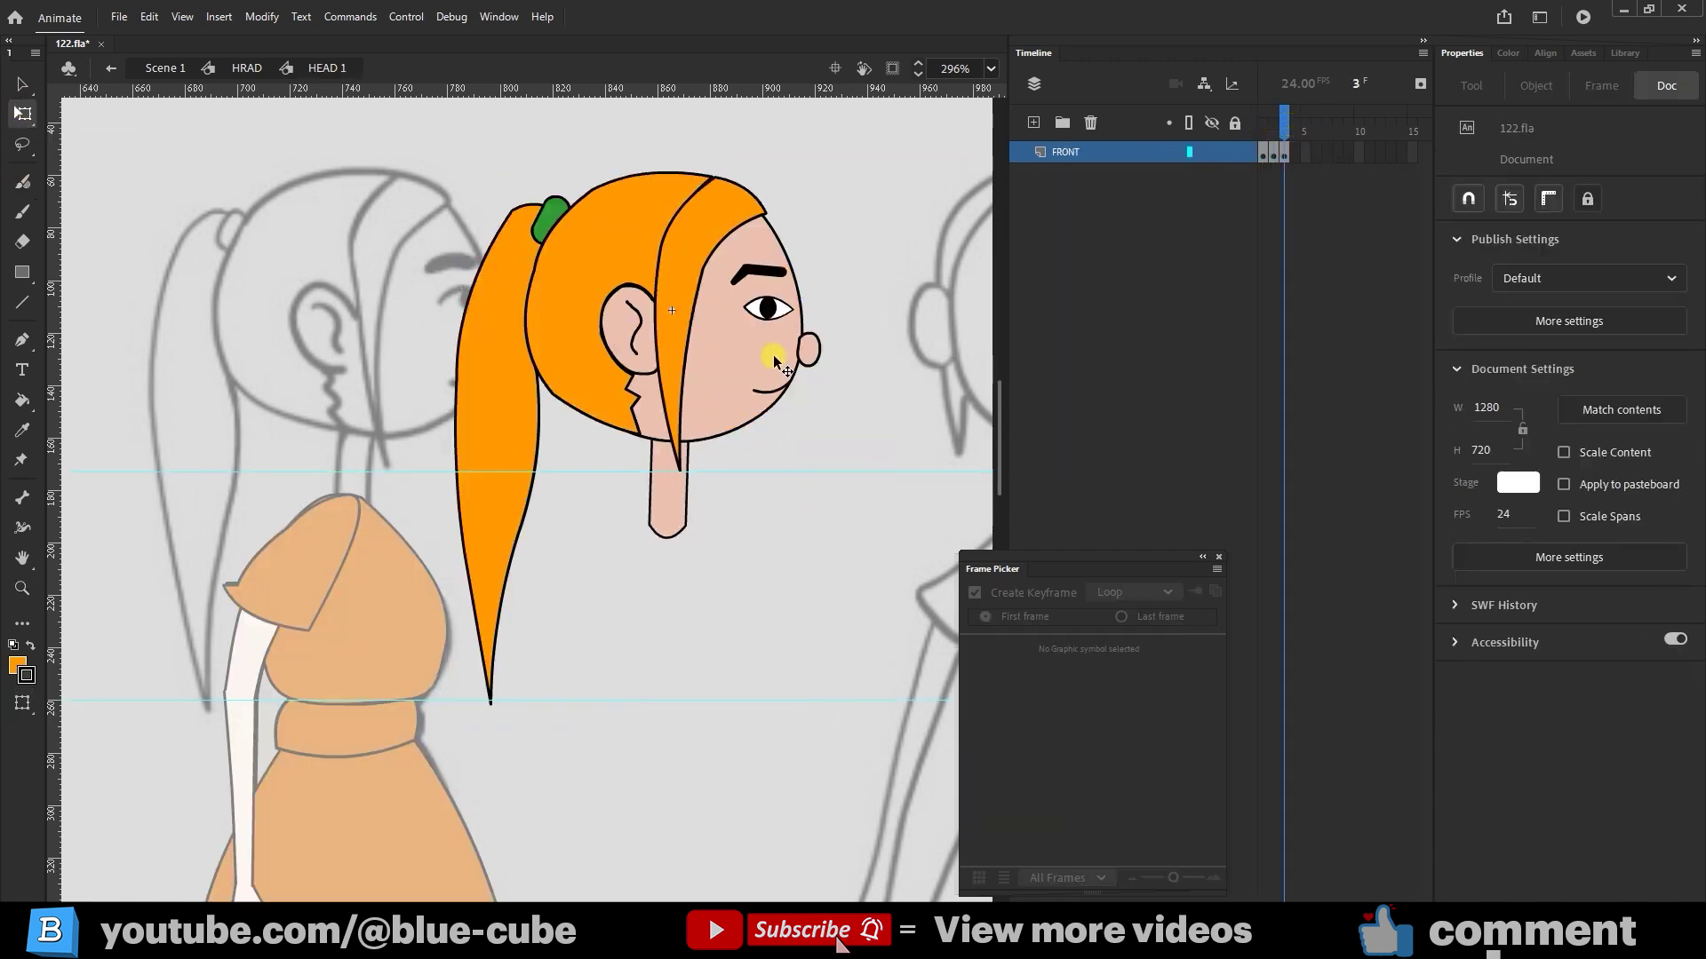
double_click(716, 389)
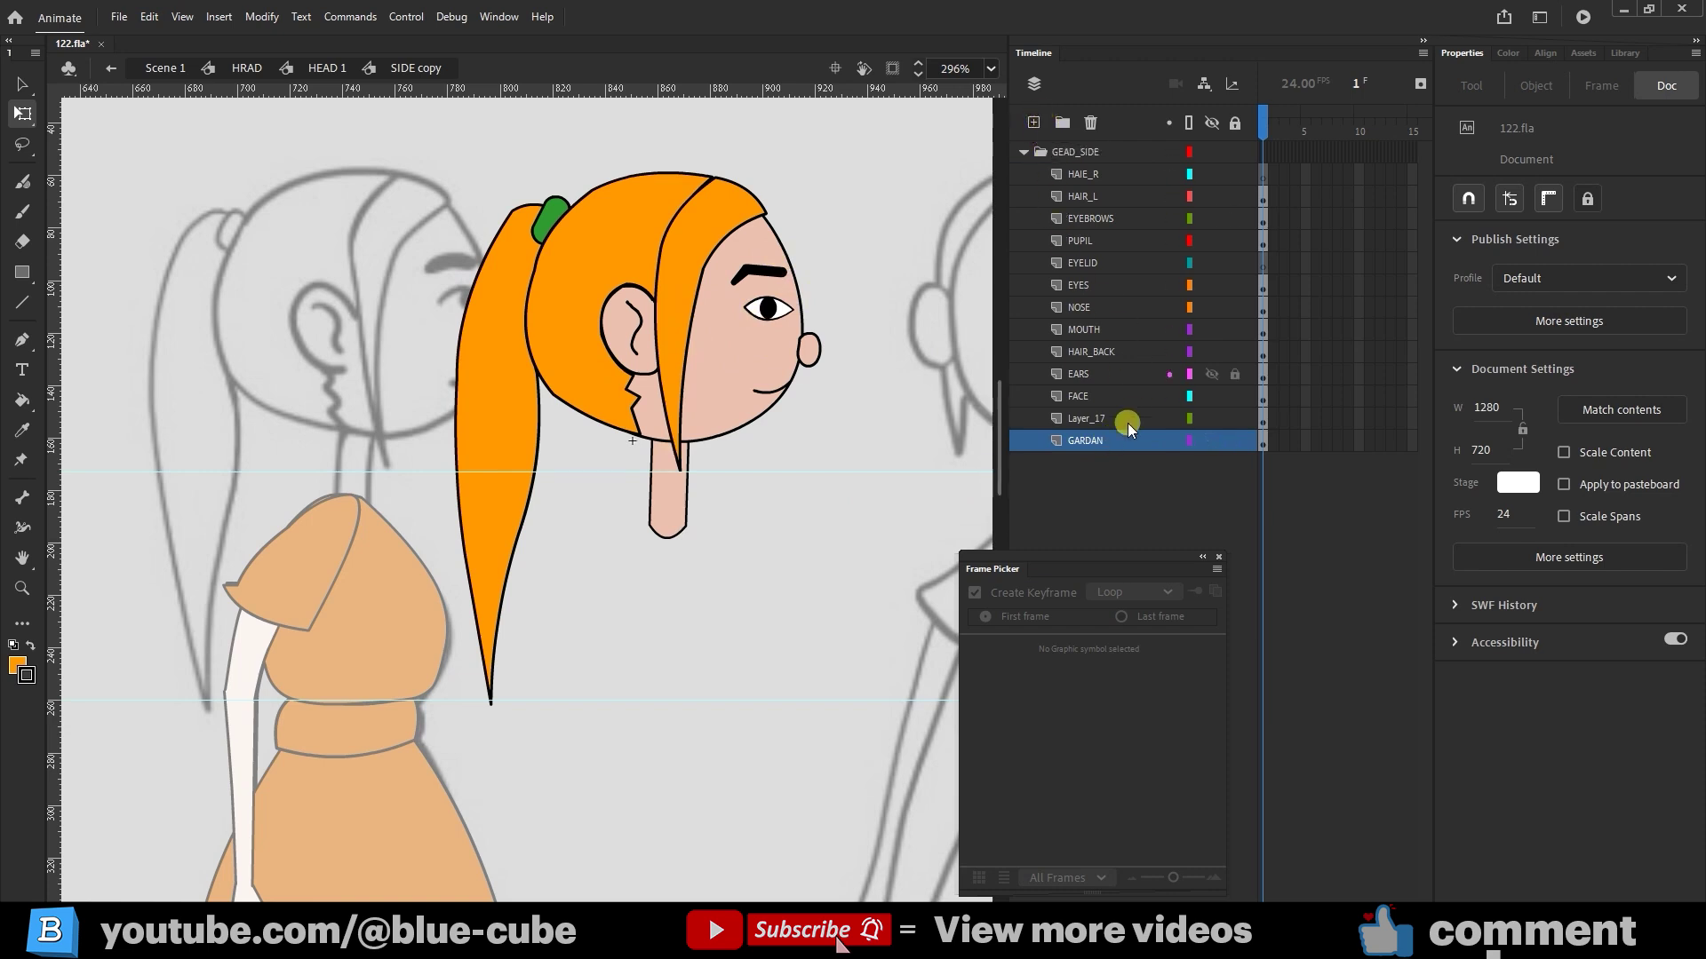
click(670, 498)
drag(670, 497, 733, 540)
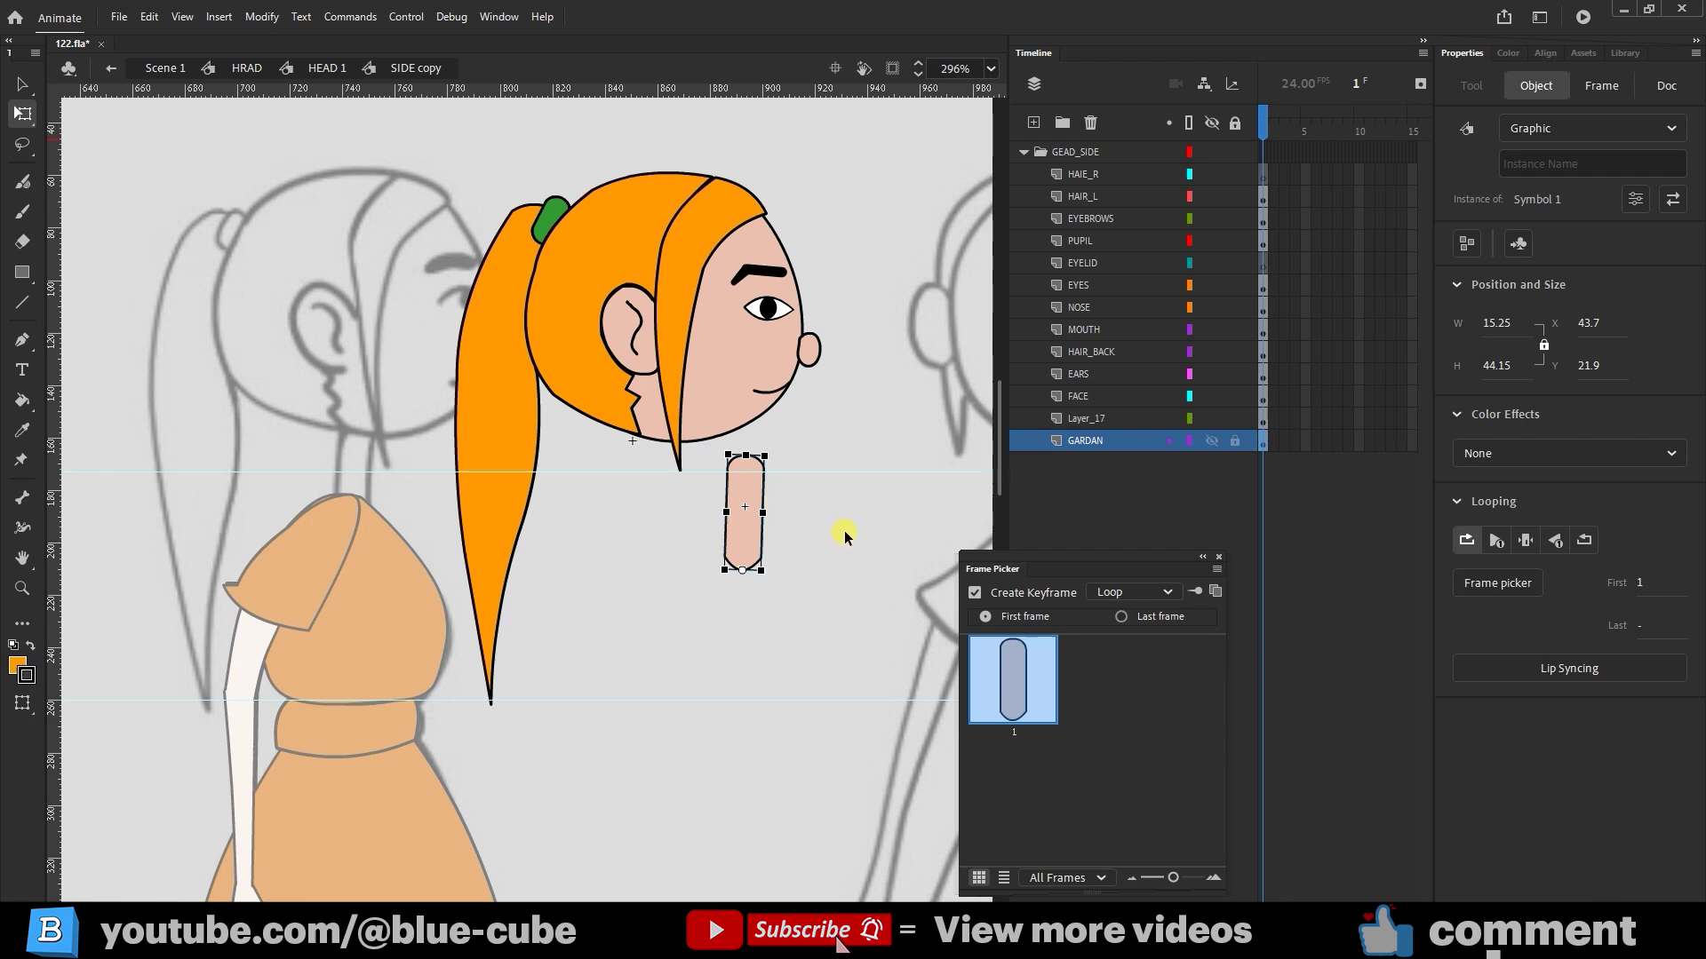
key(ctrl+z)
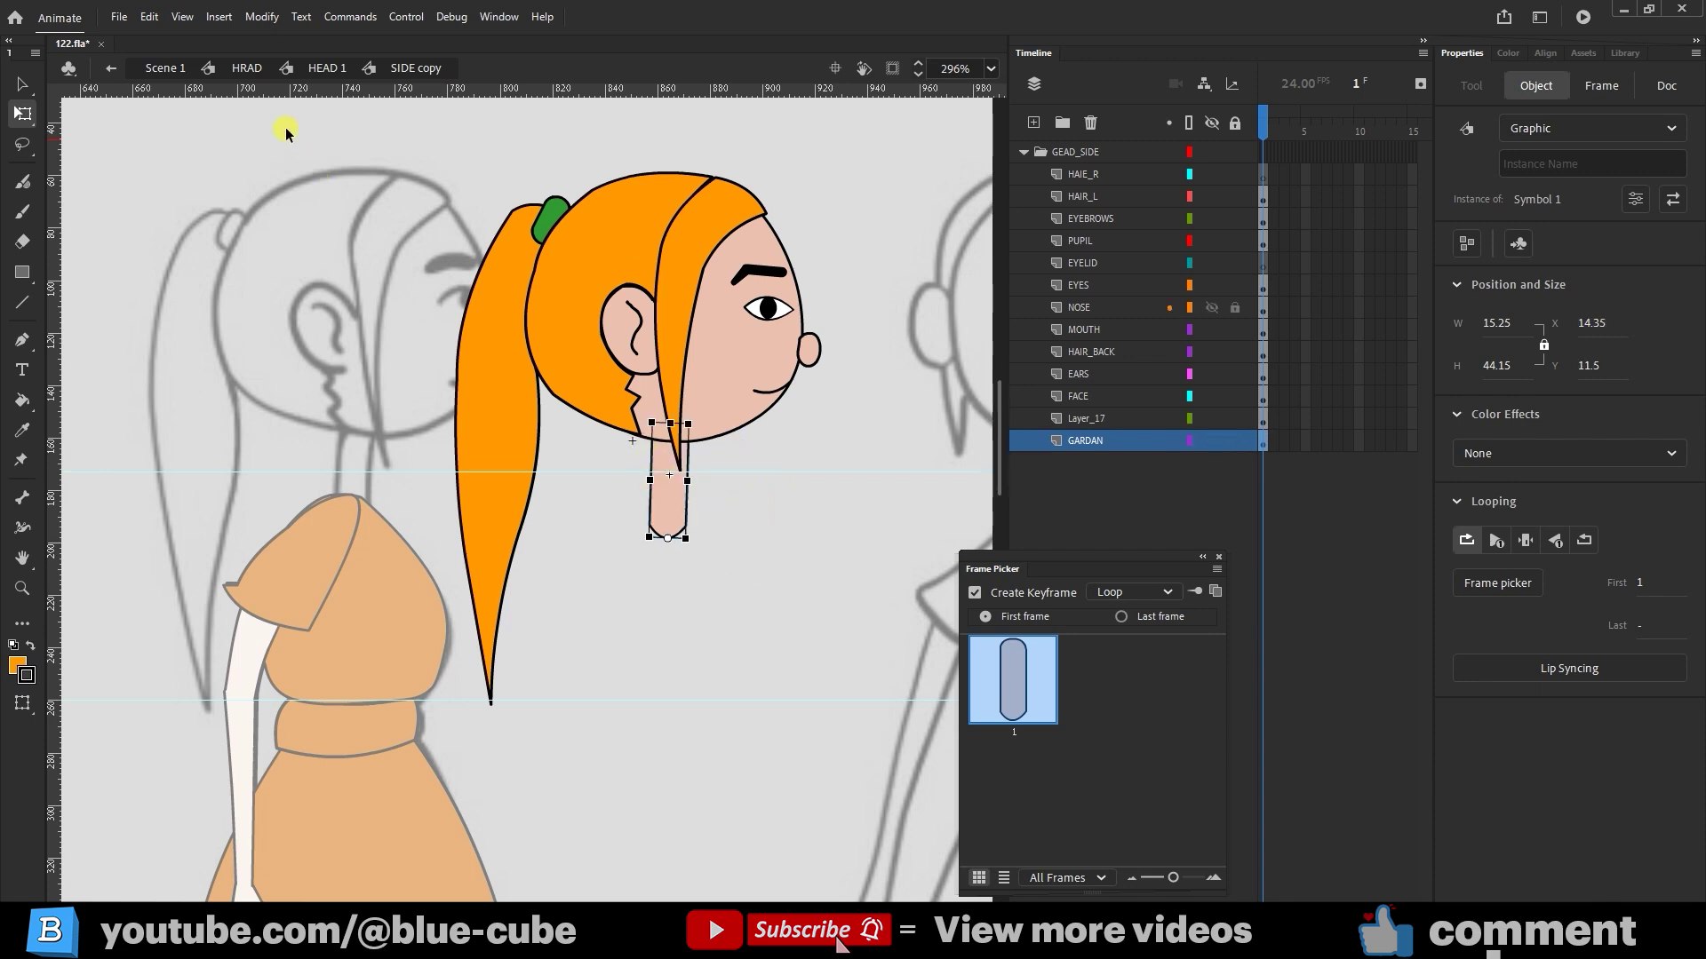
click(249, 69)
key(ctrl+1)
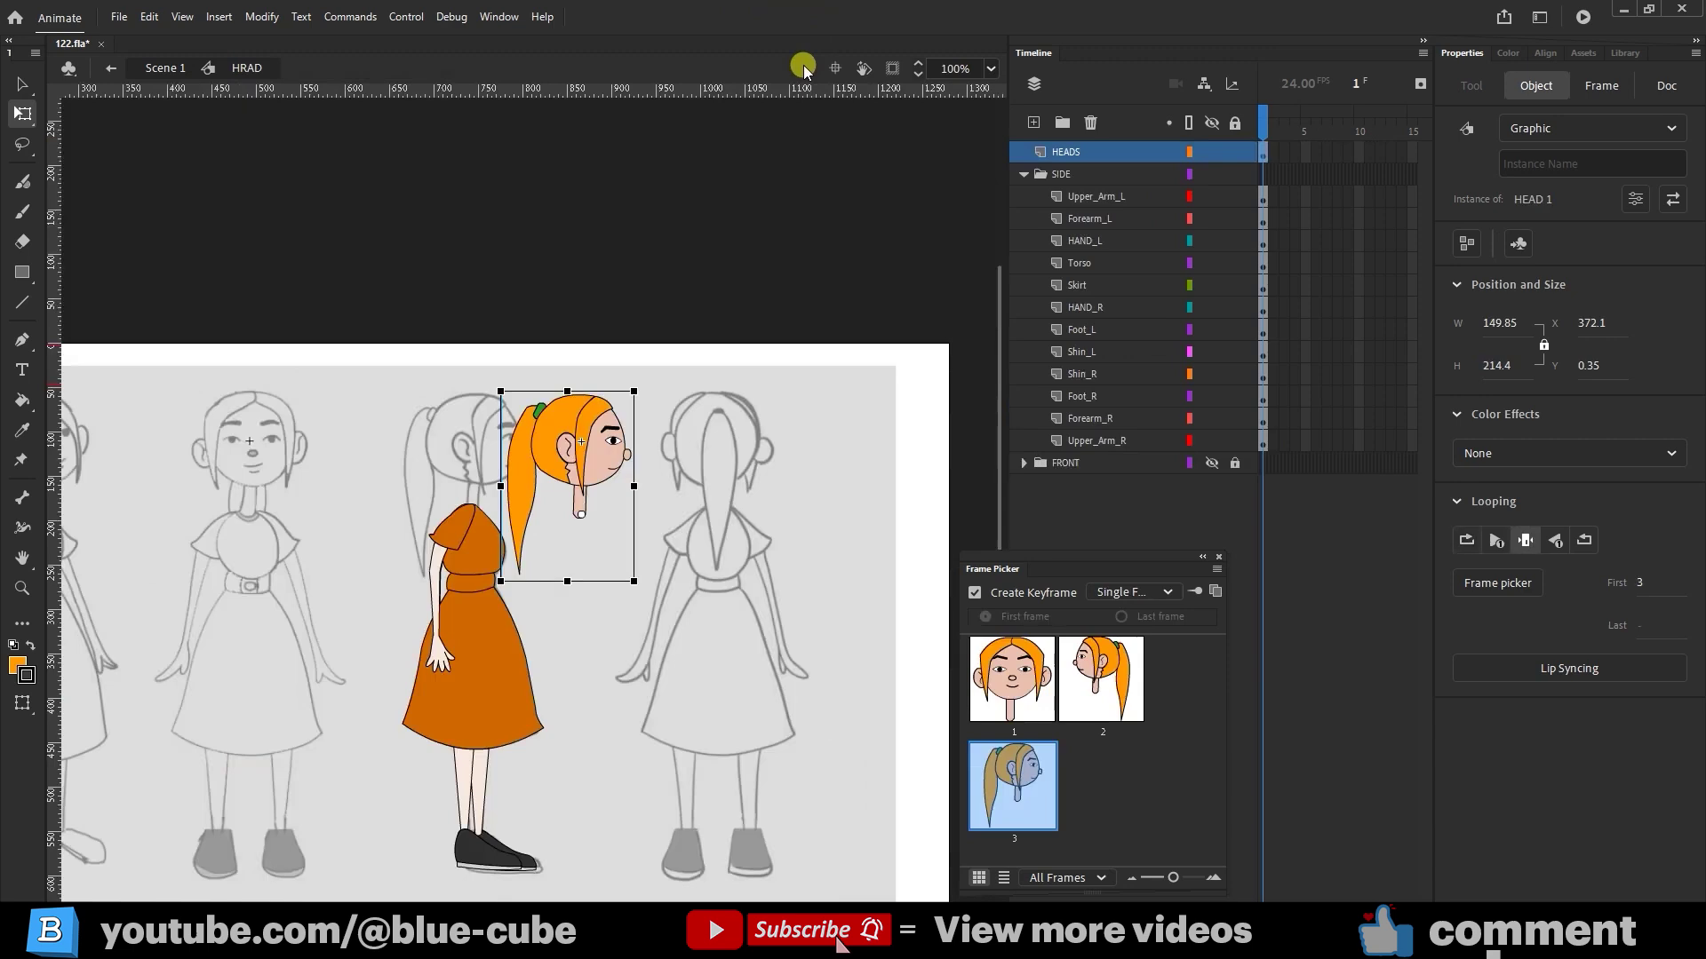
drag(560, 431, 747, 318)
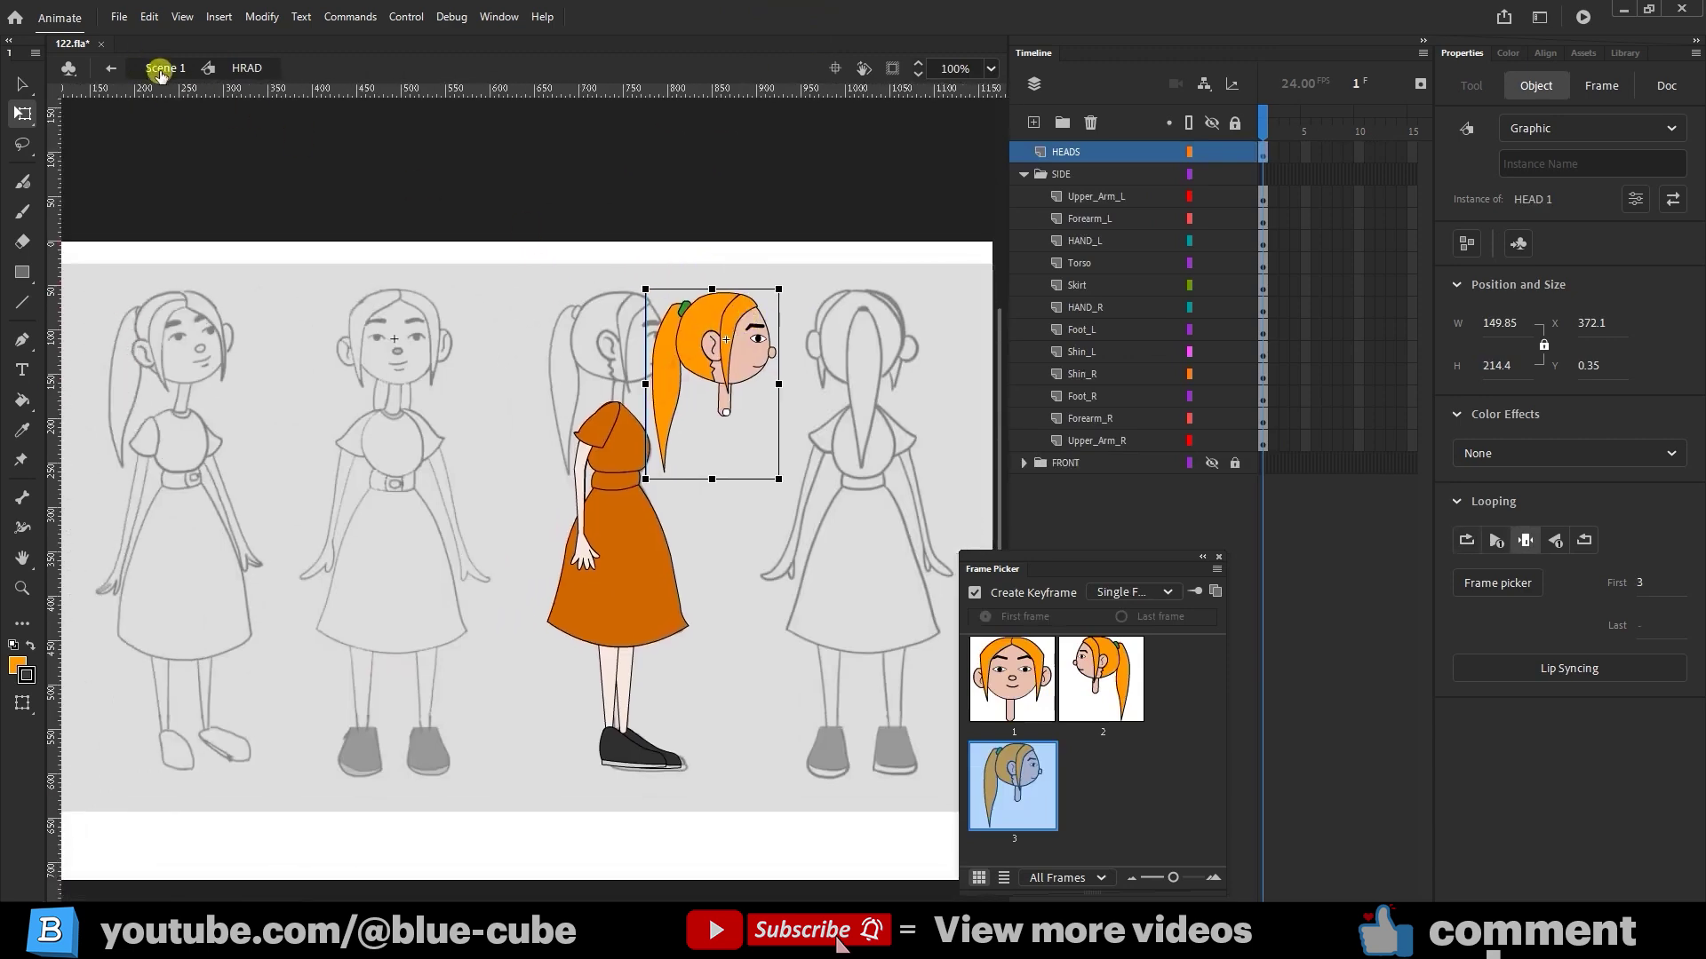
click(165, 69)
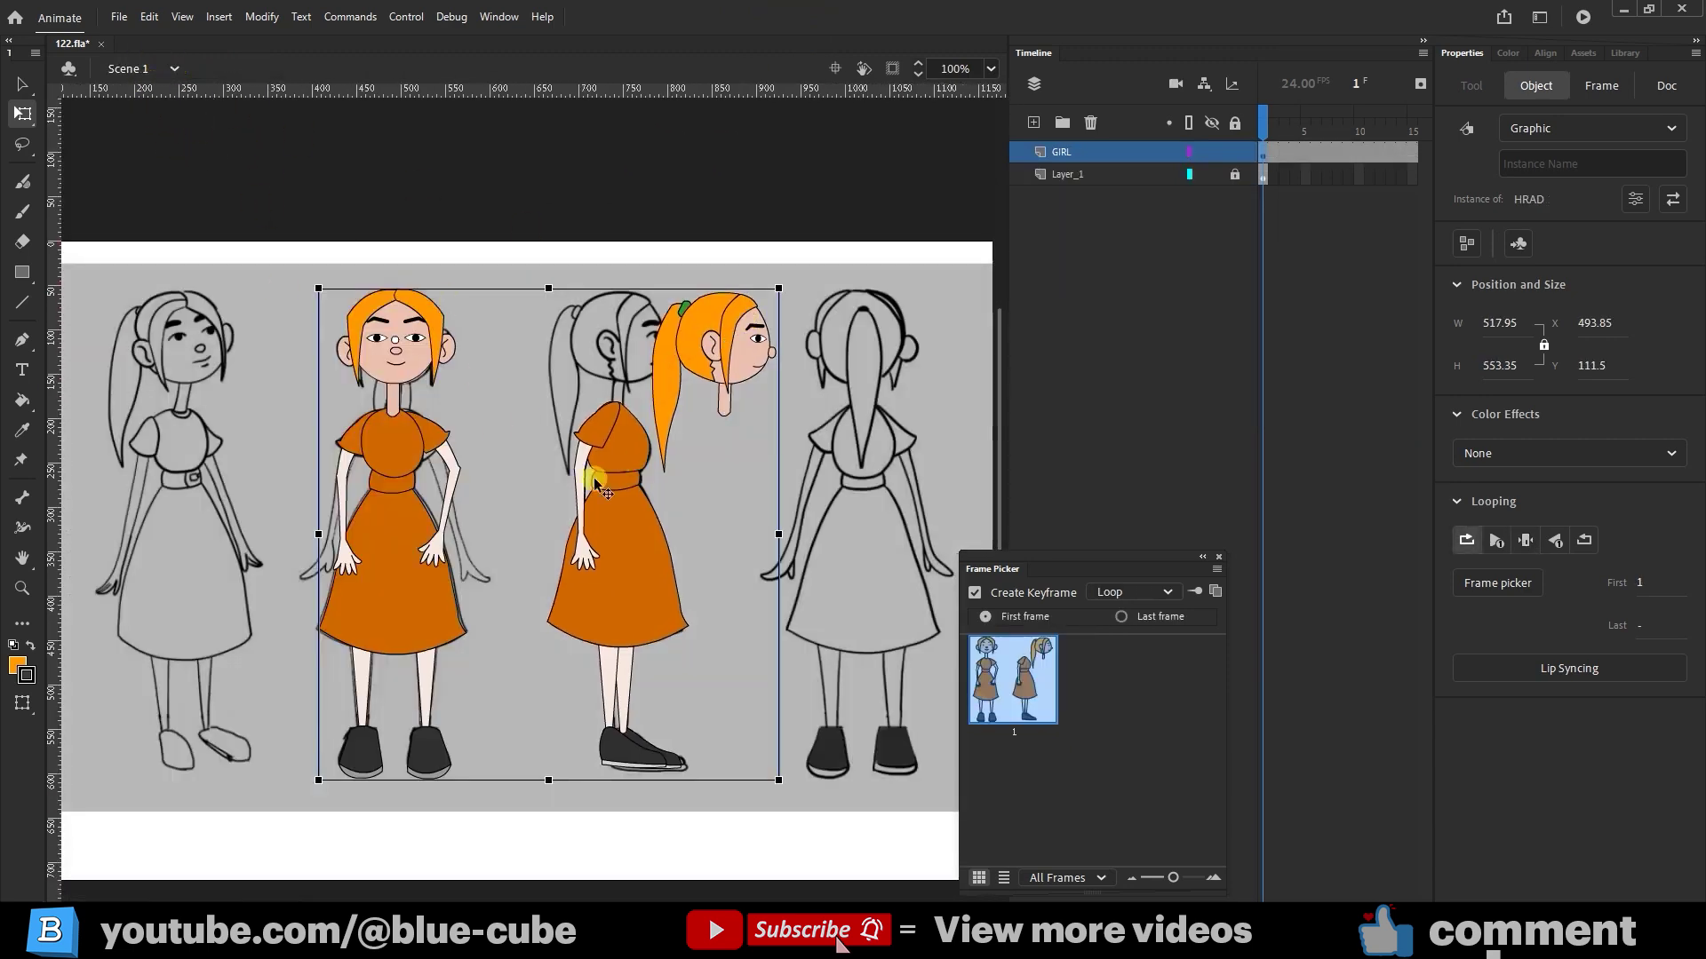
double_click(746, 359)
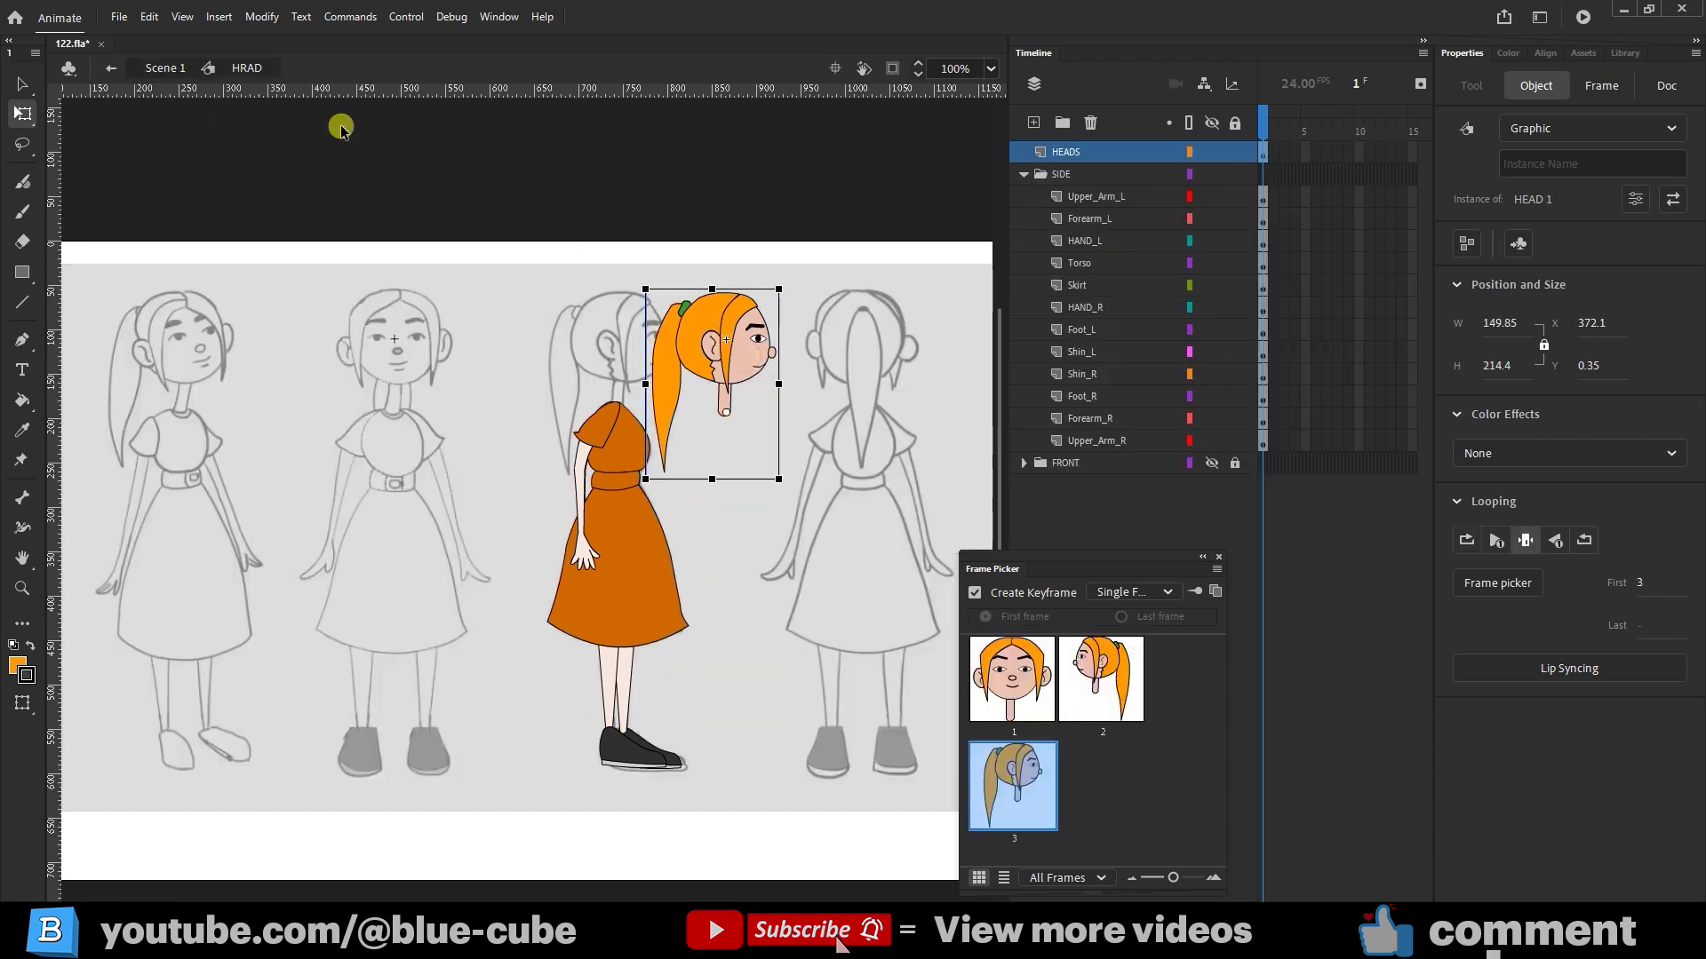
click(179, 66)
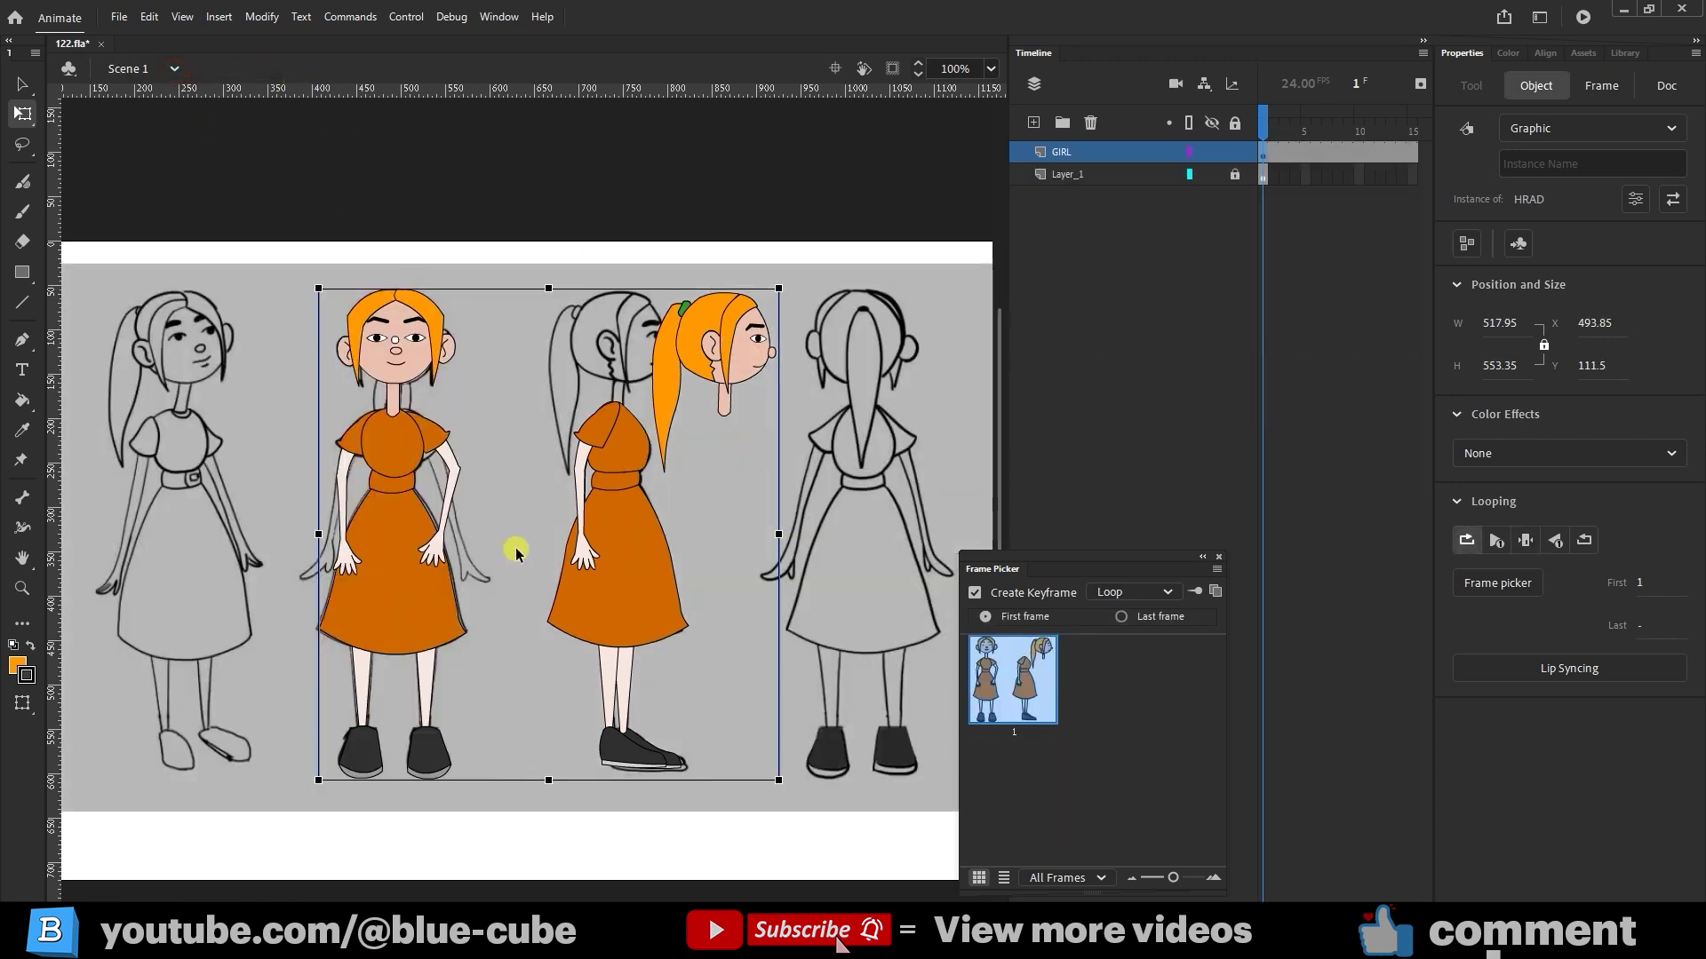
double_click(748, 356)
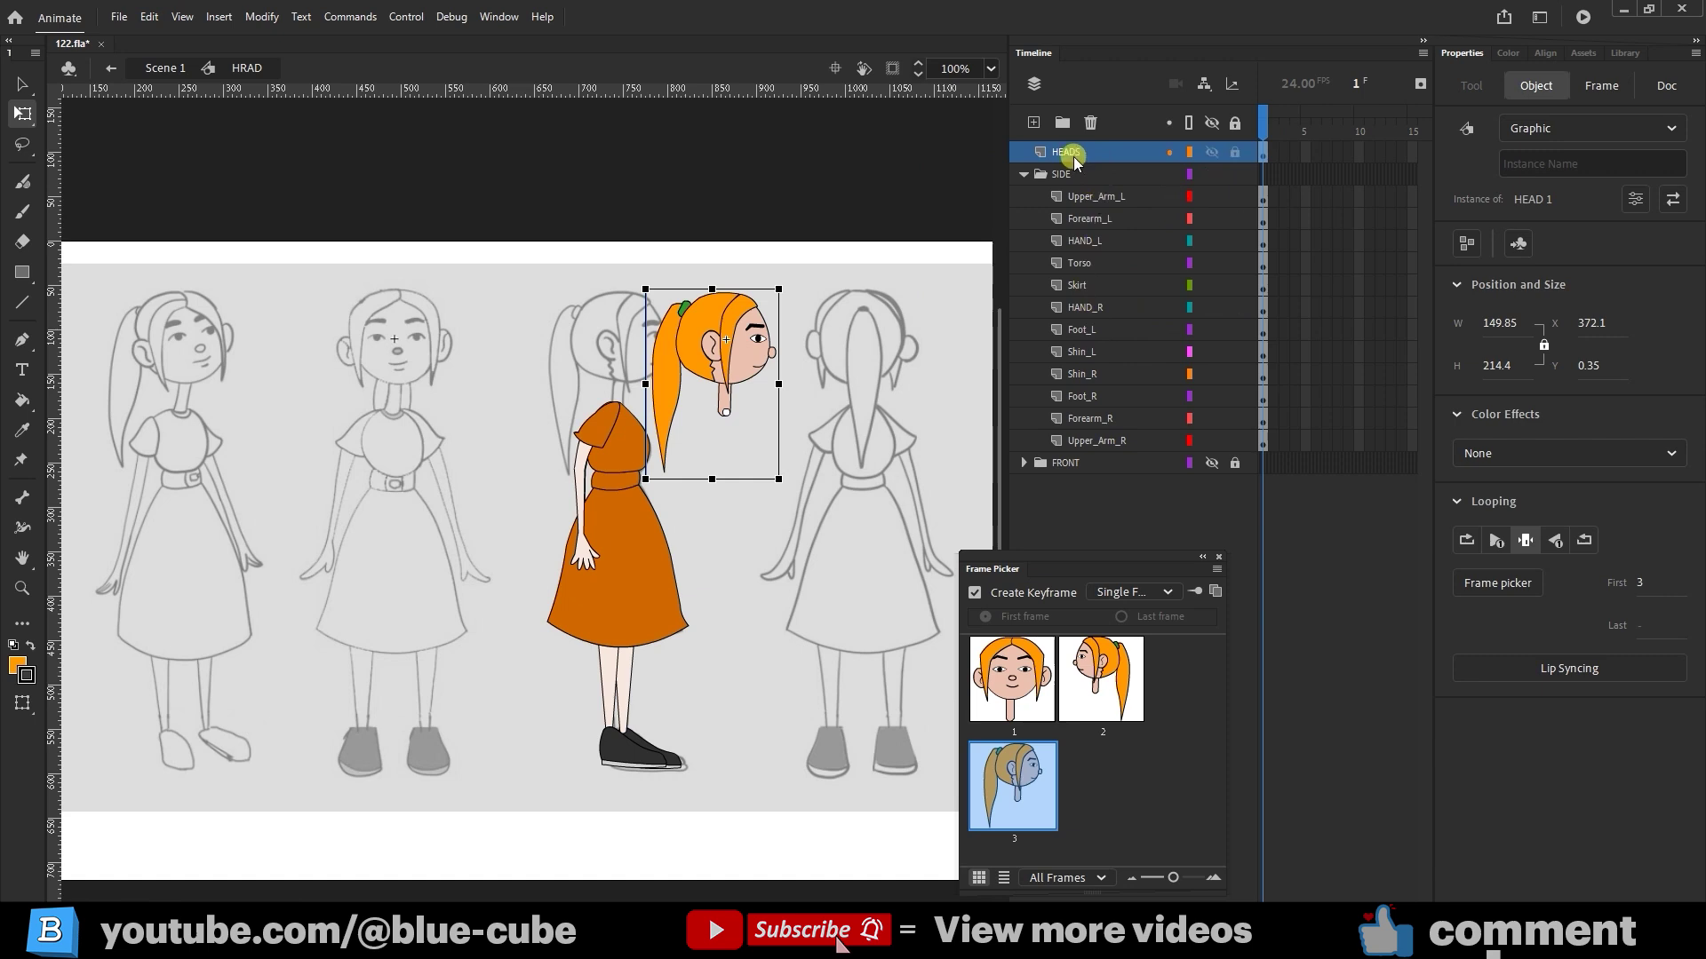
Step: Move the HEAD 1 head left onto the side body and line it up with the neck
click(1066, 152)
drag(718, 364, 604, 365)
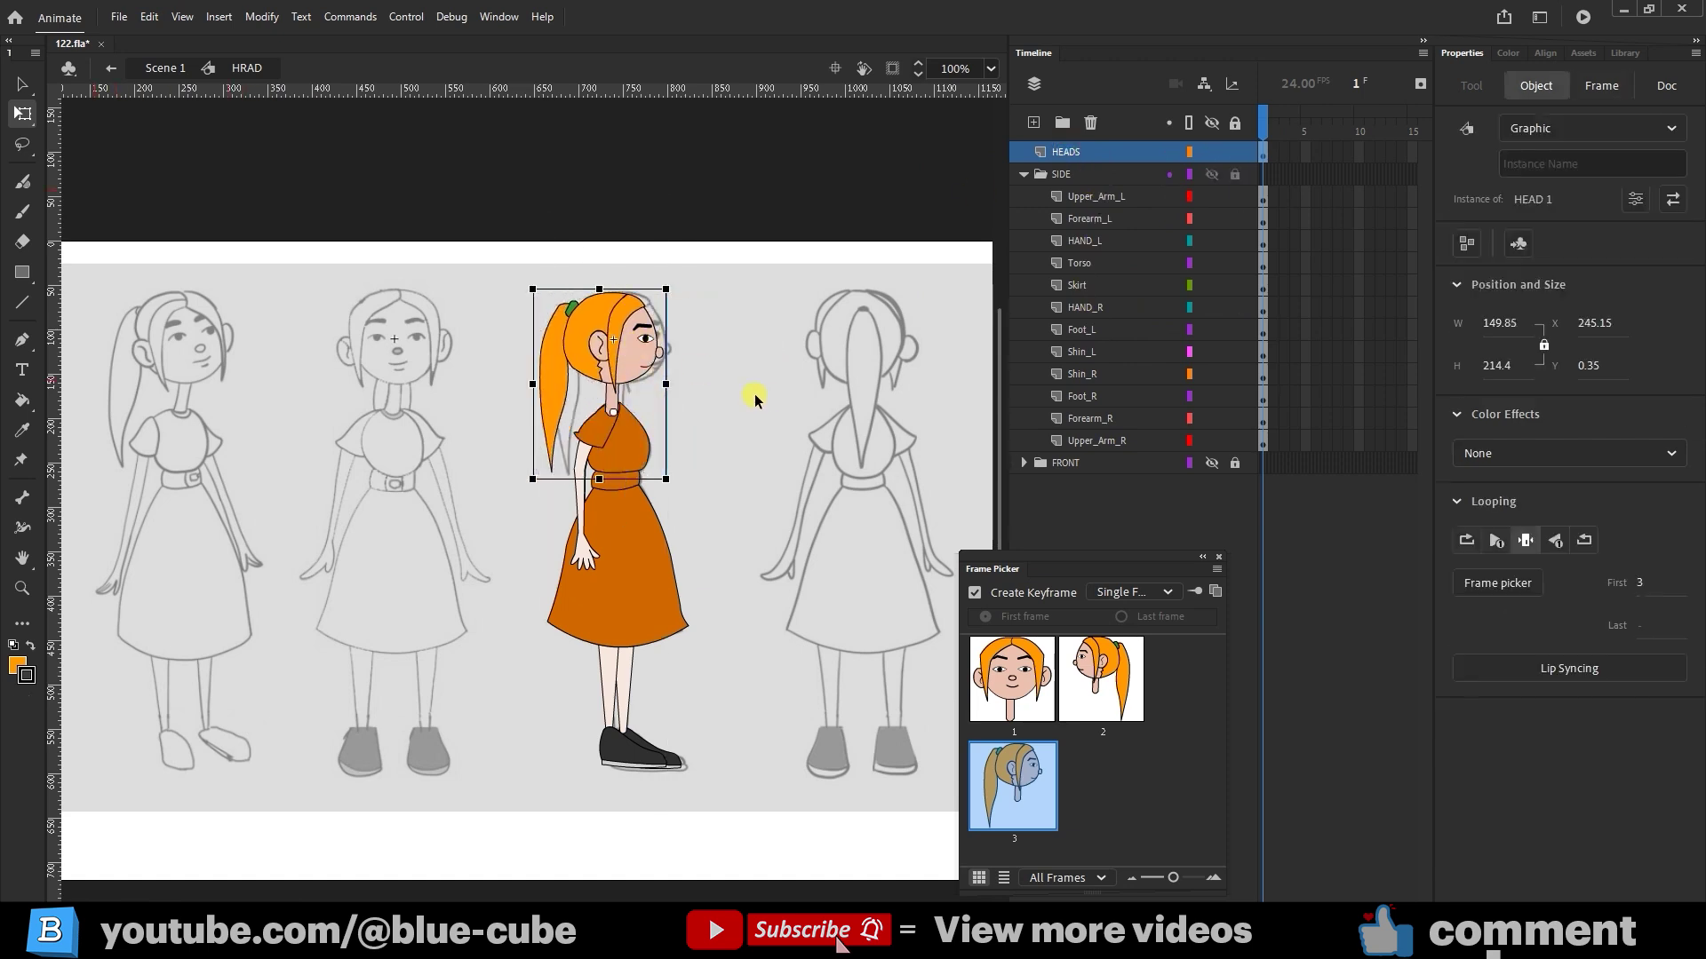
click(21, 588)
drag(786, 206, 497, 622)
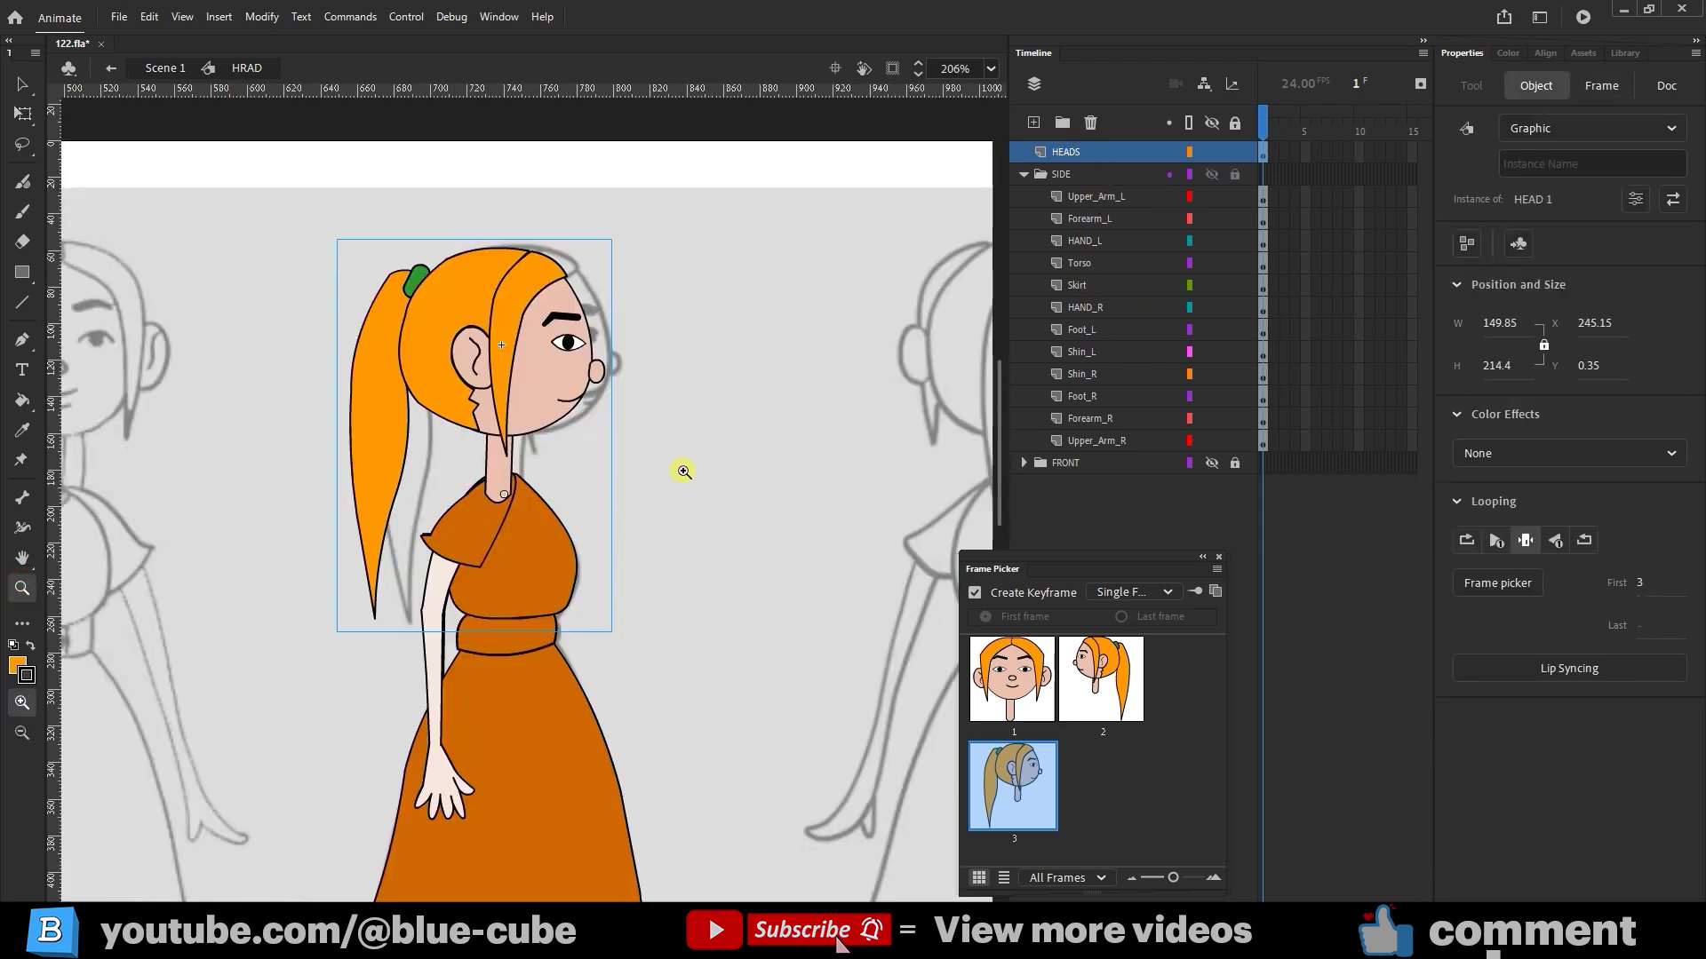
key(q)
click(475, 320)
drag(476, 320, 486, 321)
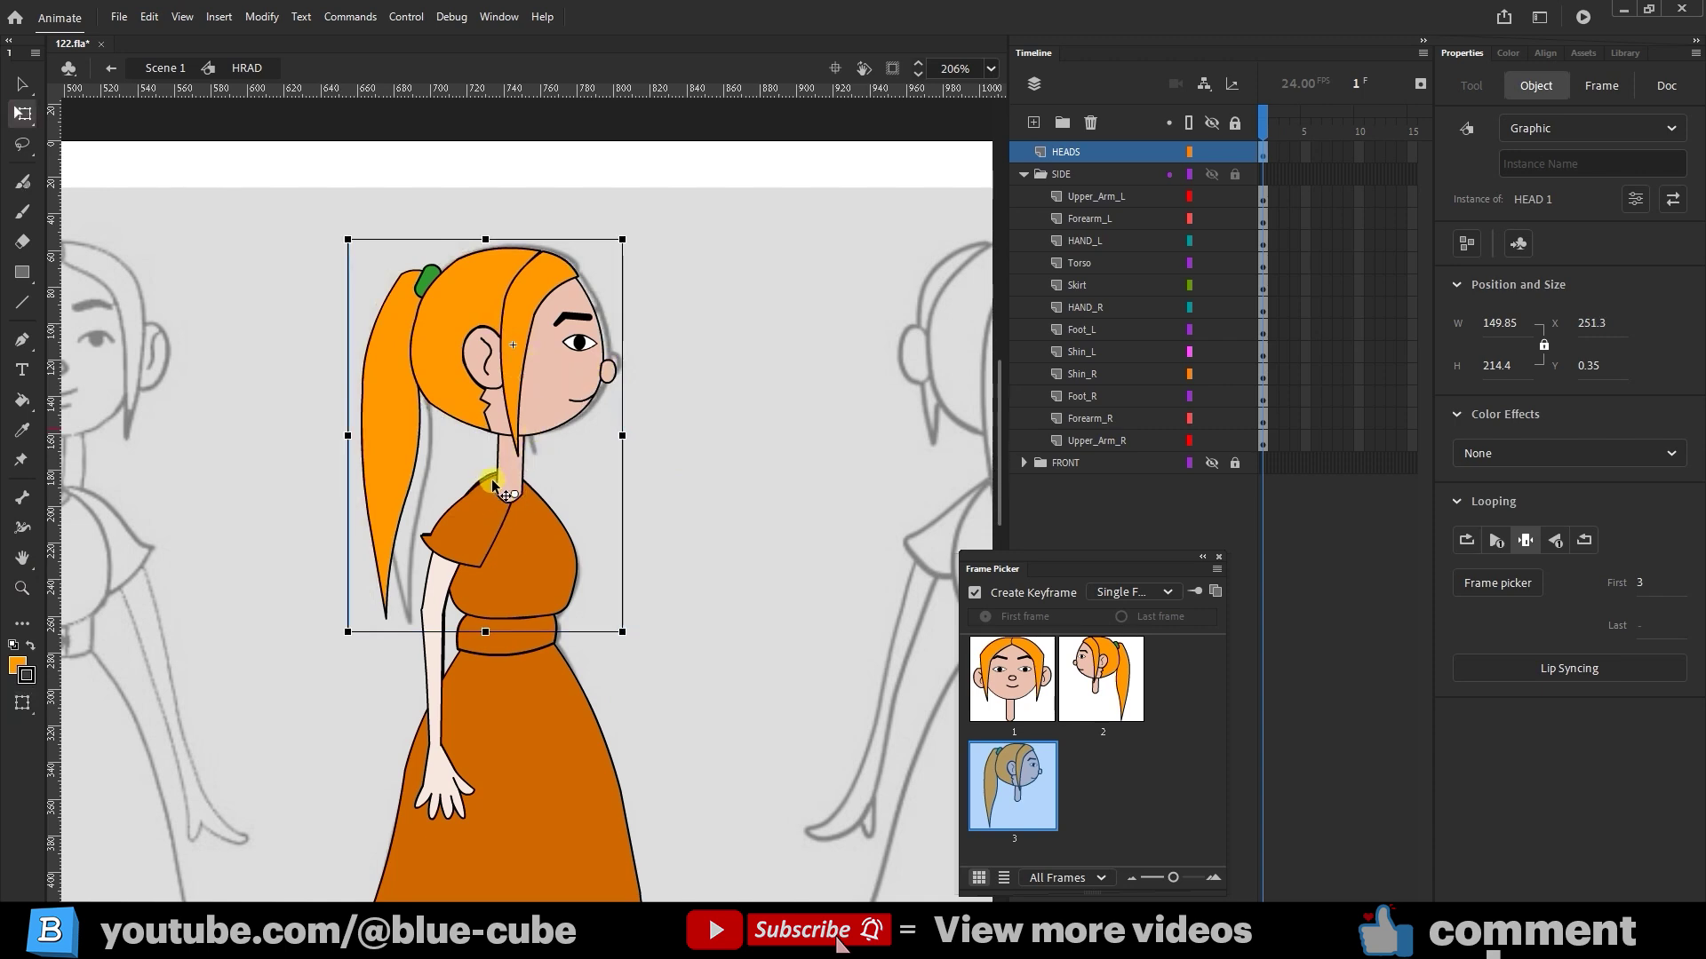
Step: Duplicate the HEADS layer to try the front-facing head, then delete the HEADS_copy layer
right_click(1068, 154)
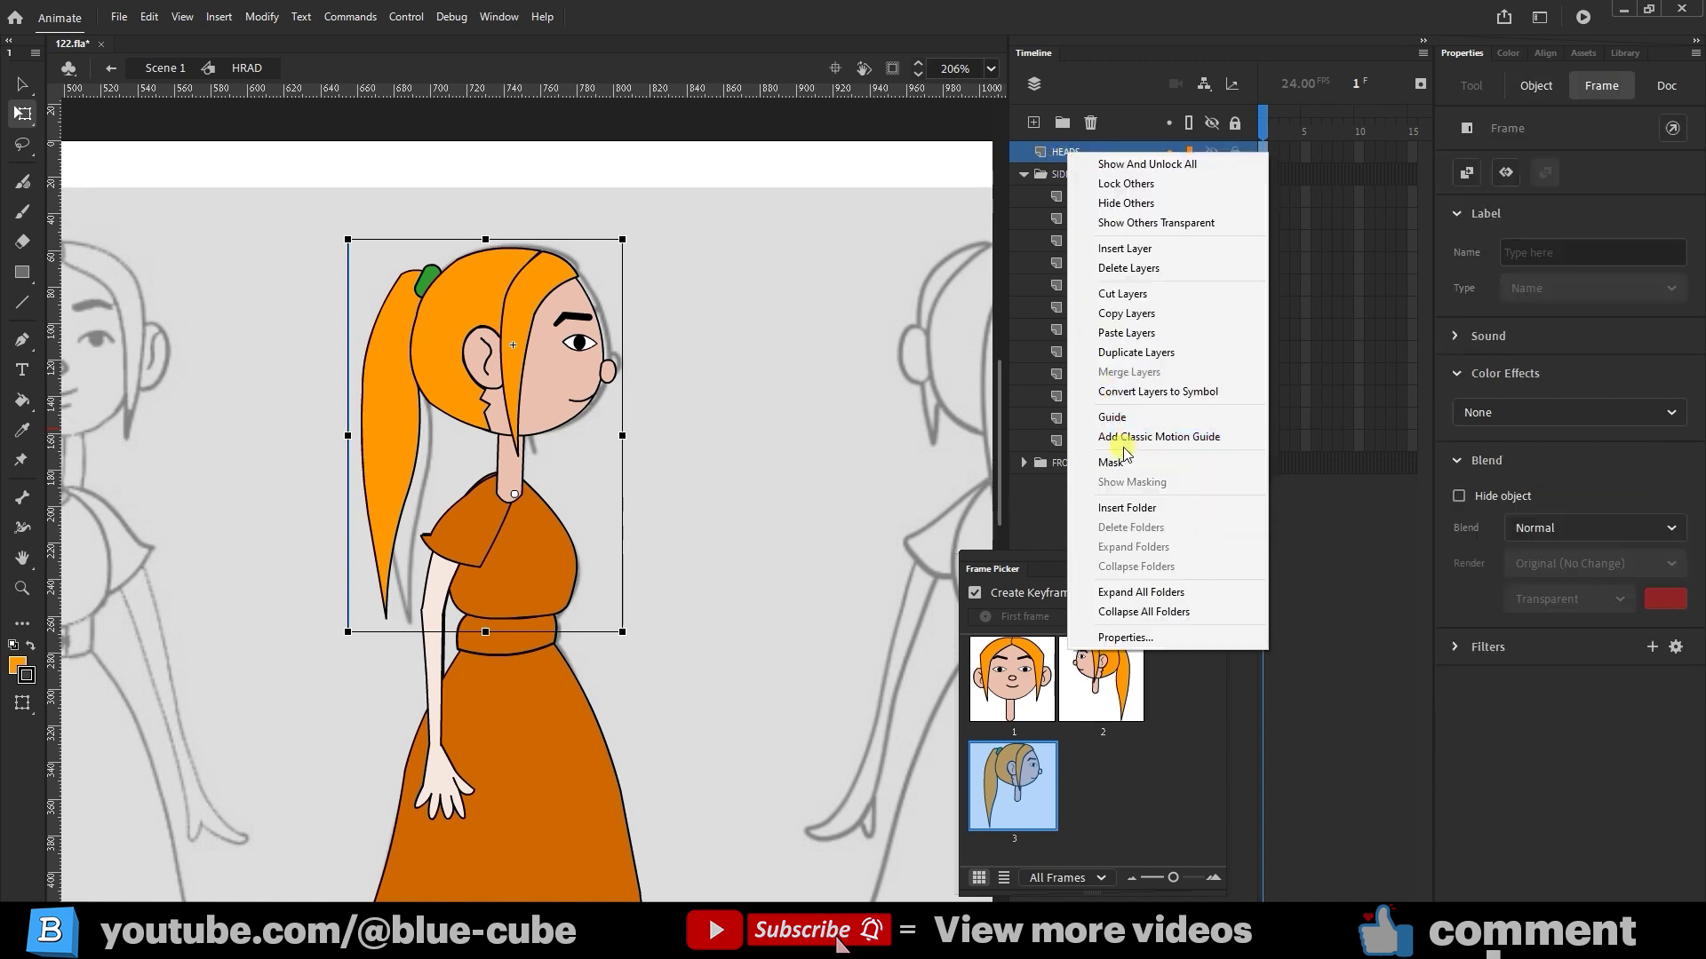
click(1152, 355)
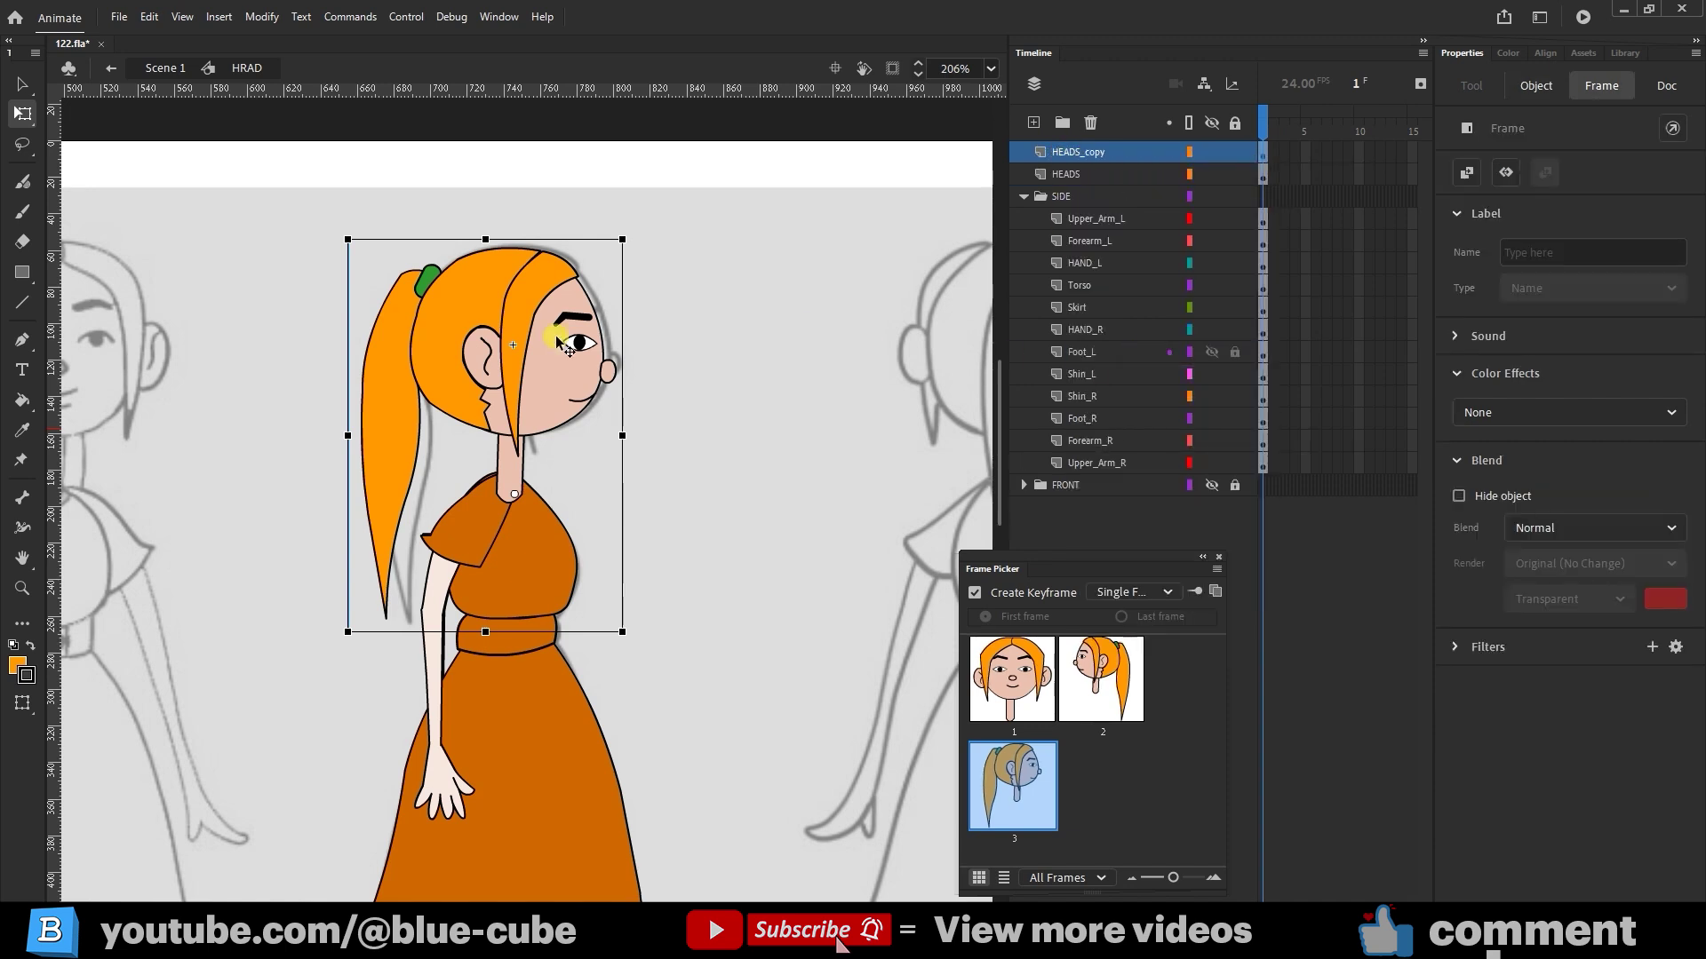
drag(537, 354, 321, 424)
click(1012, 679)
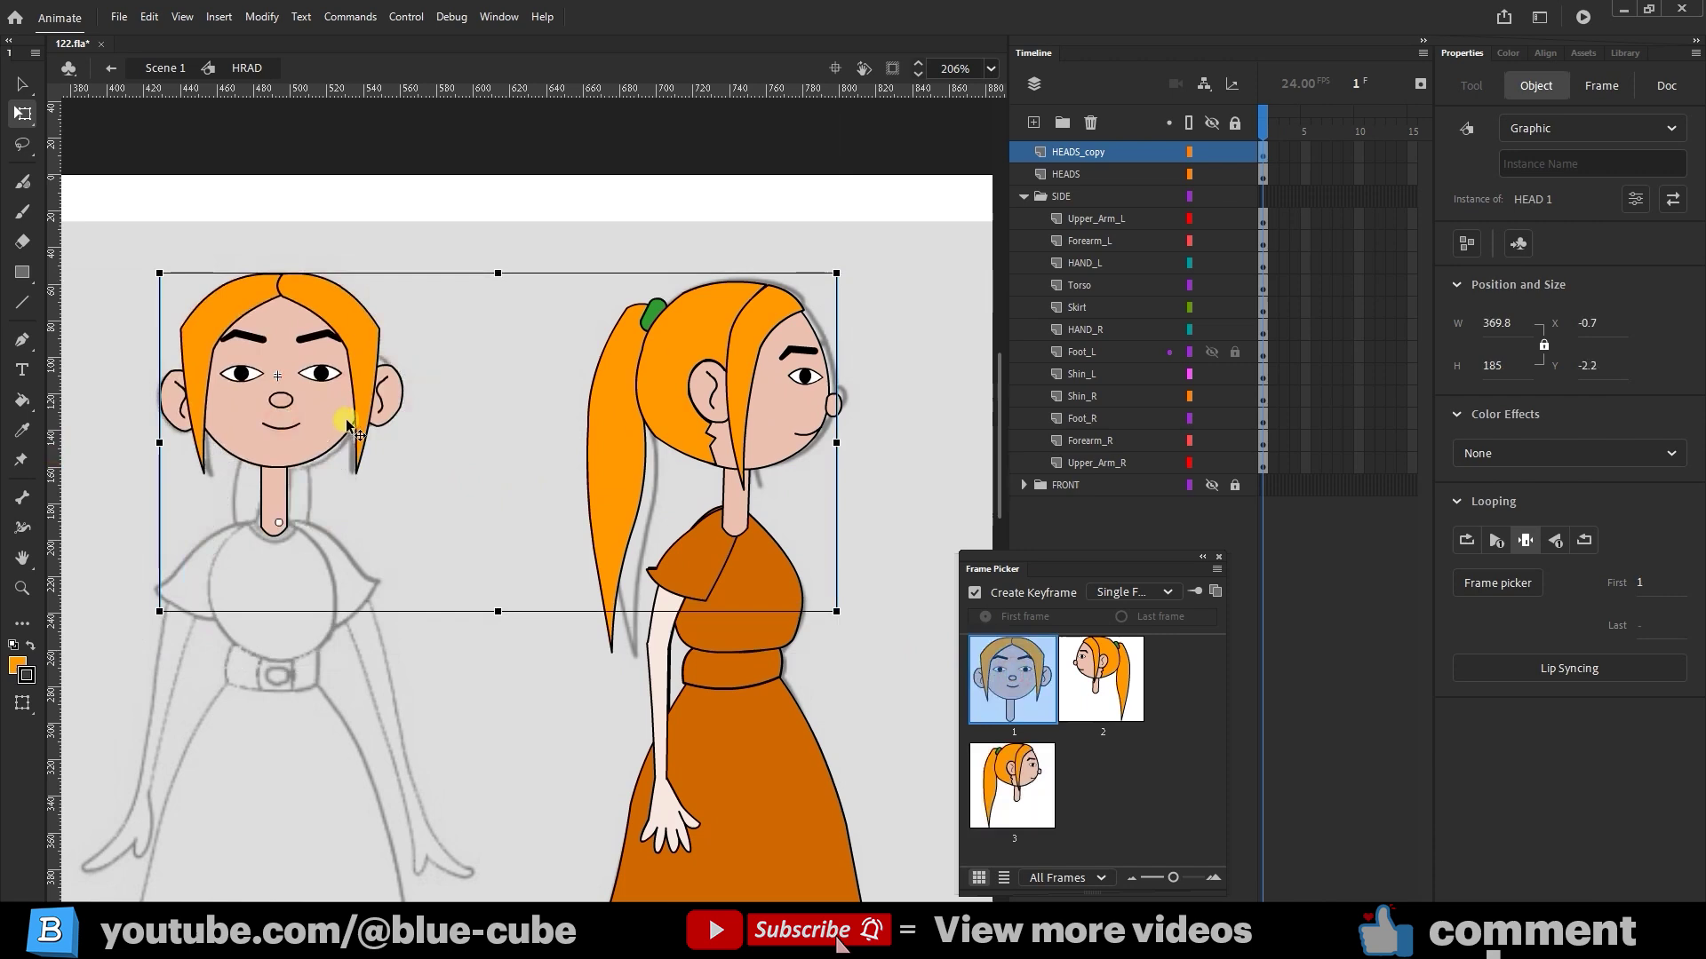
click(1079, 152)
click(1091, 122)
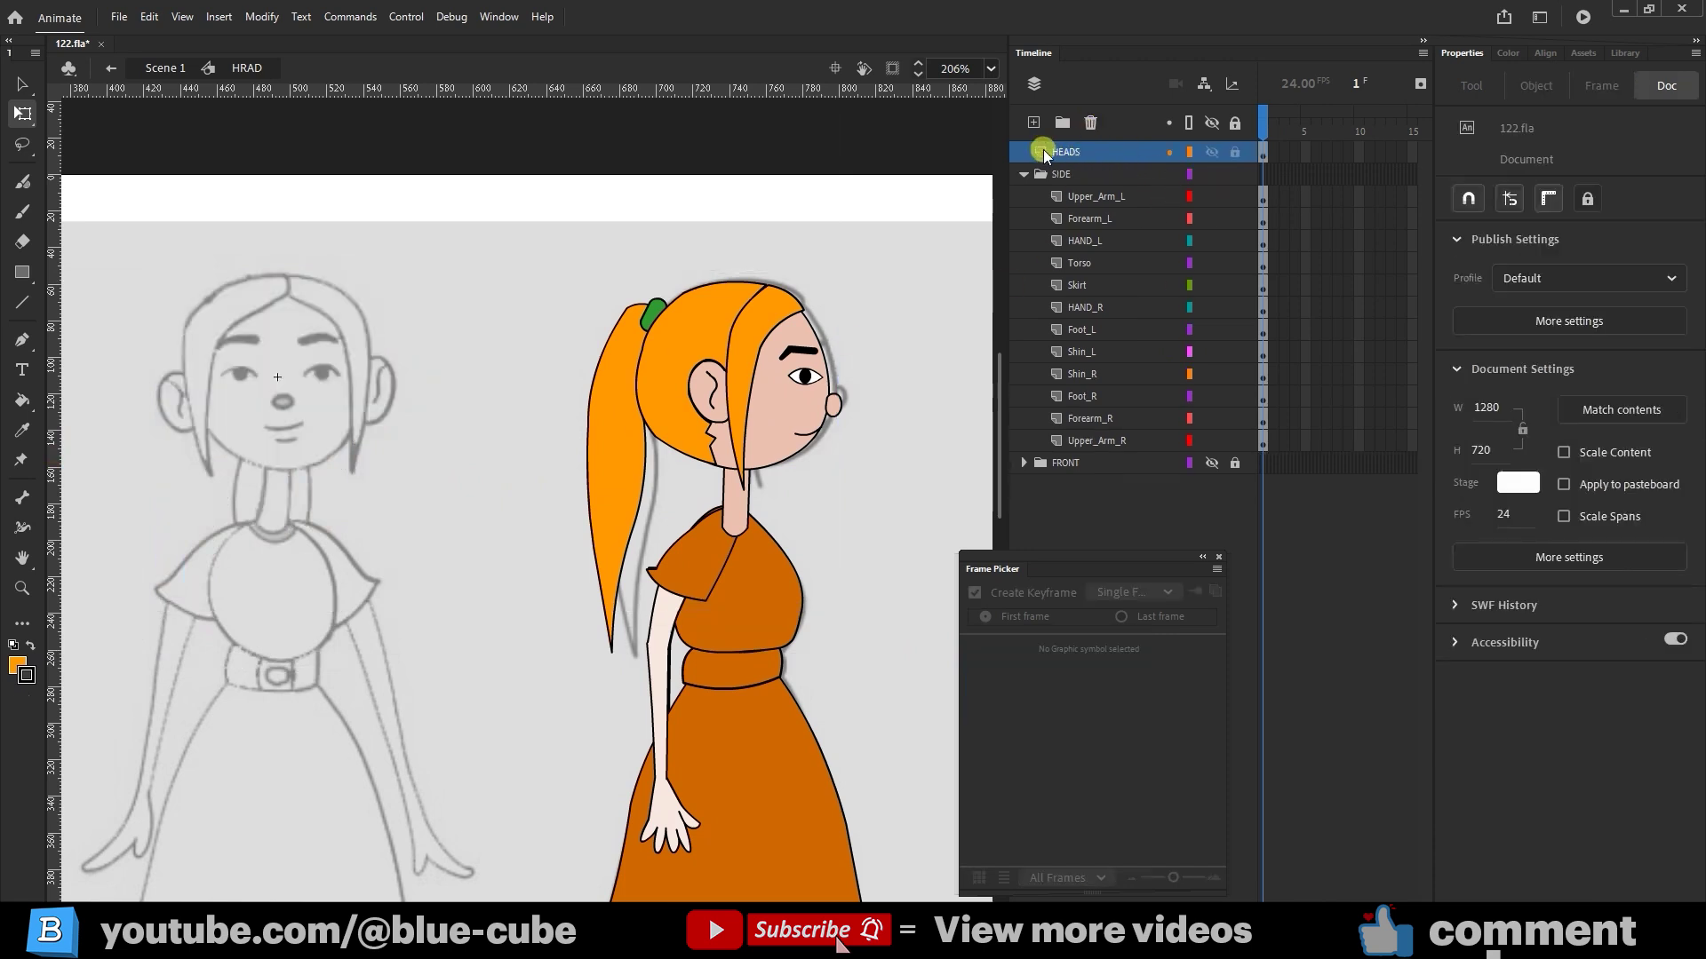
Step: Drag the HEADS layer into the SIDE folder between HAND_L and Torso, and nudge the head left
click(1078, 153)
drag(1077, 153, 1094, 184)
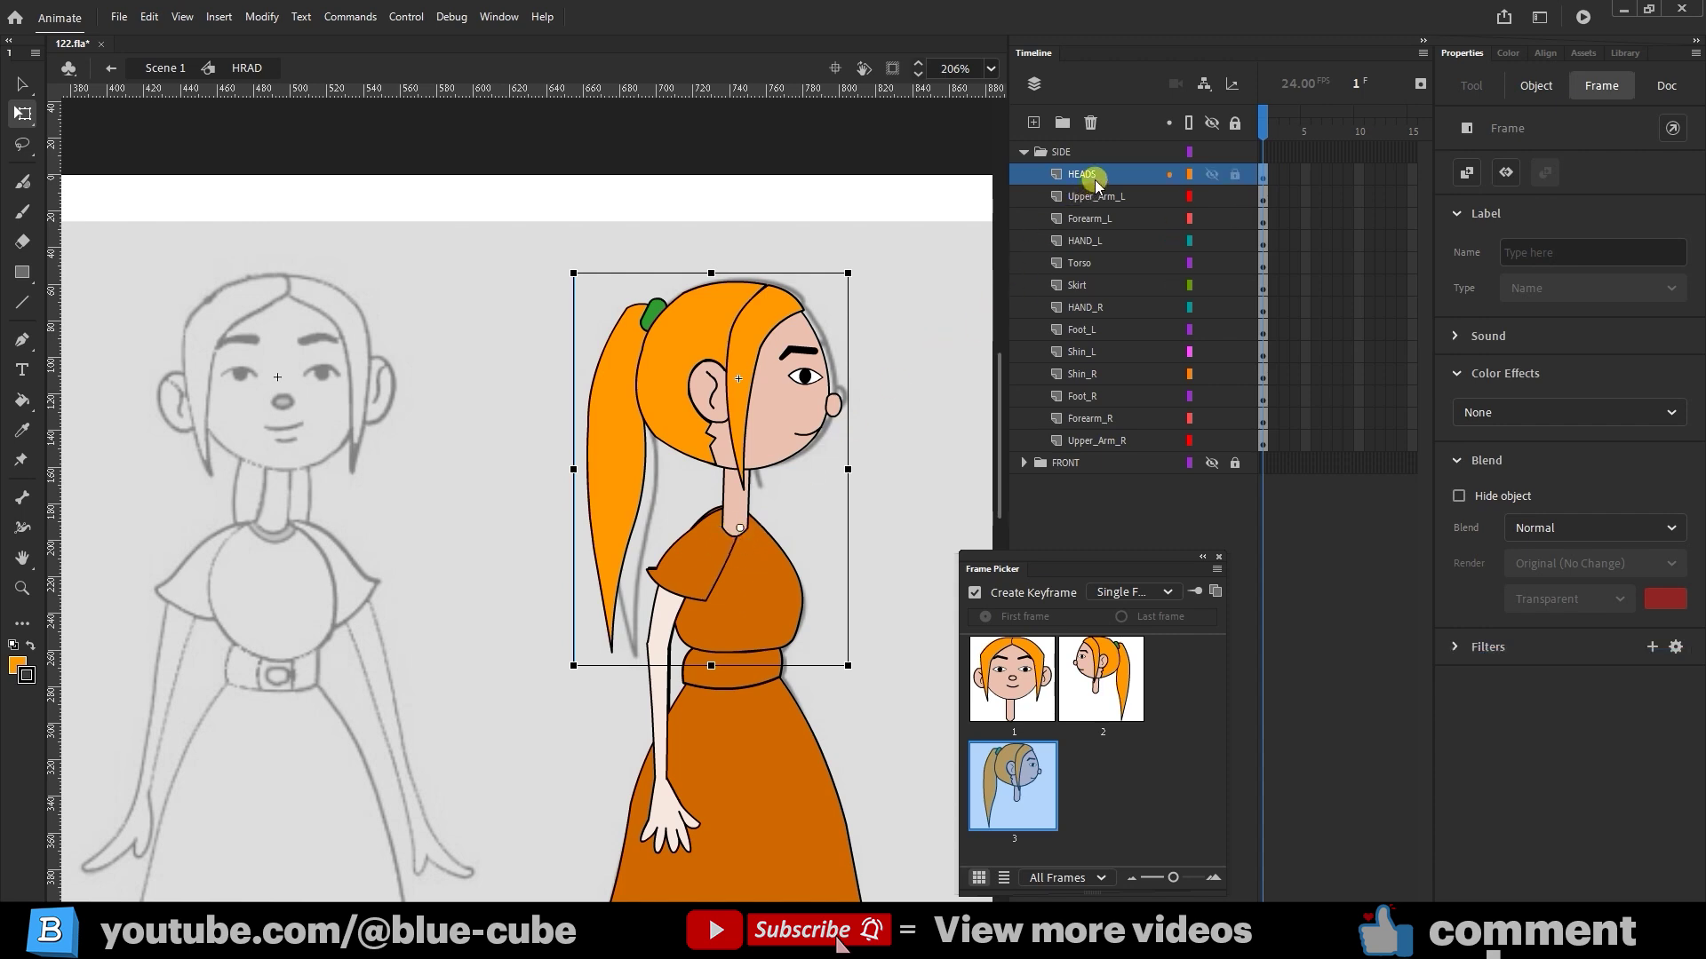
drag(1102, 178, 1098, 256)
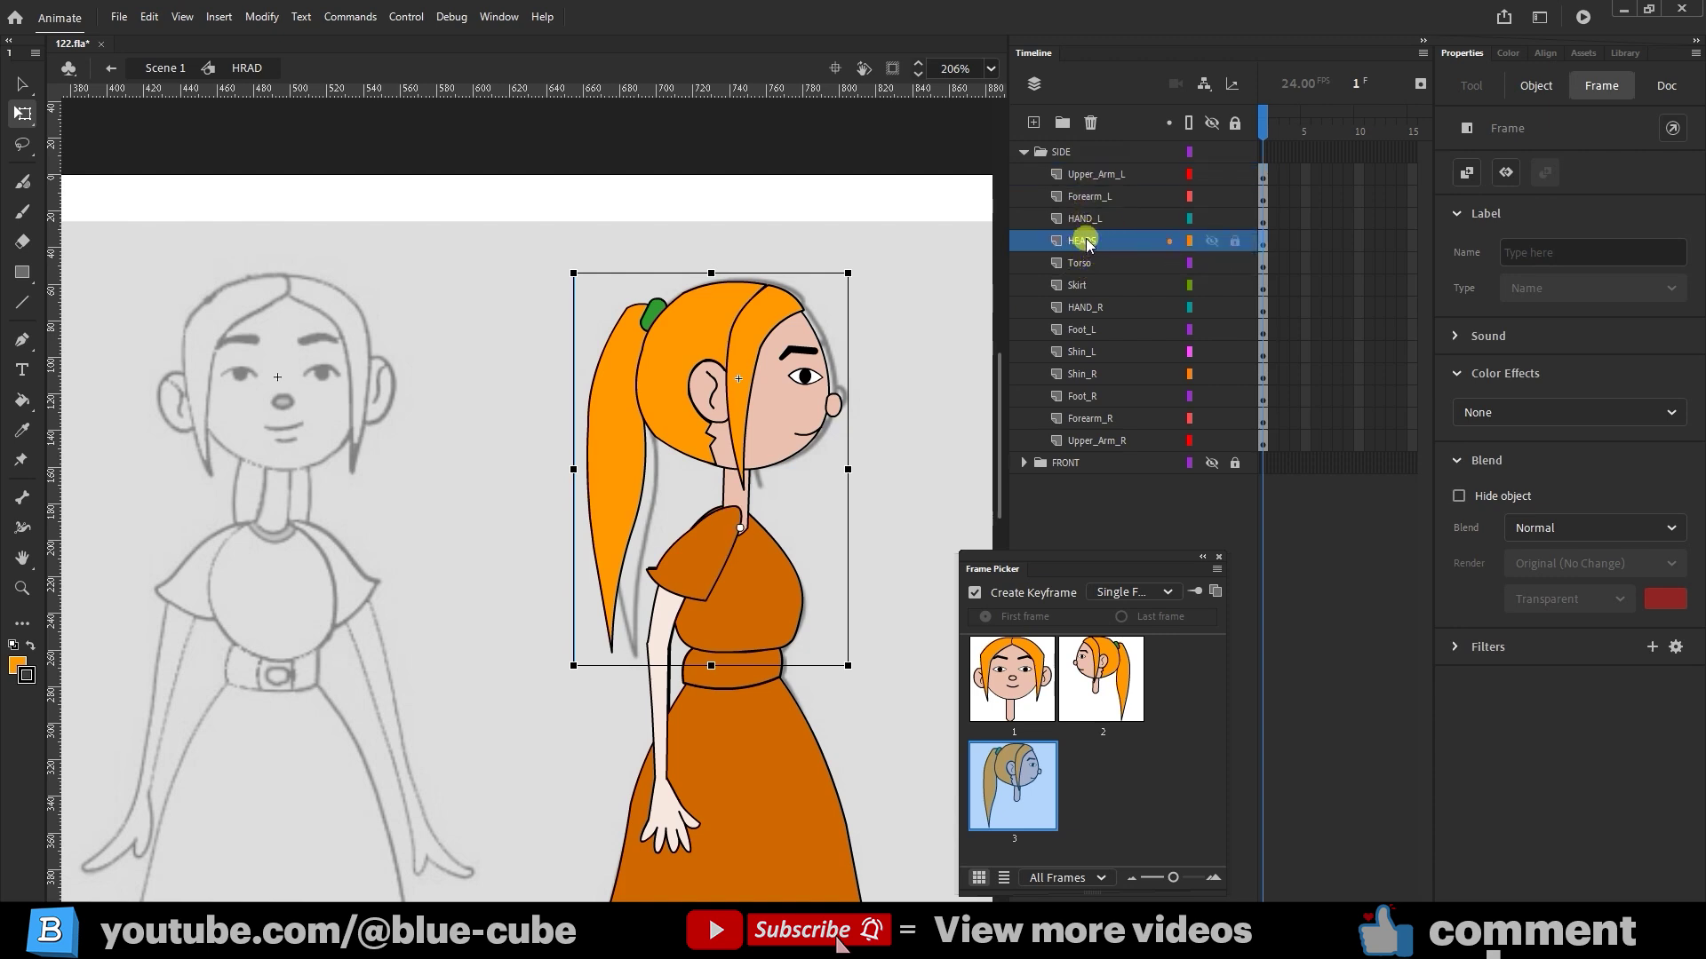
click(743, 528)
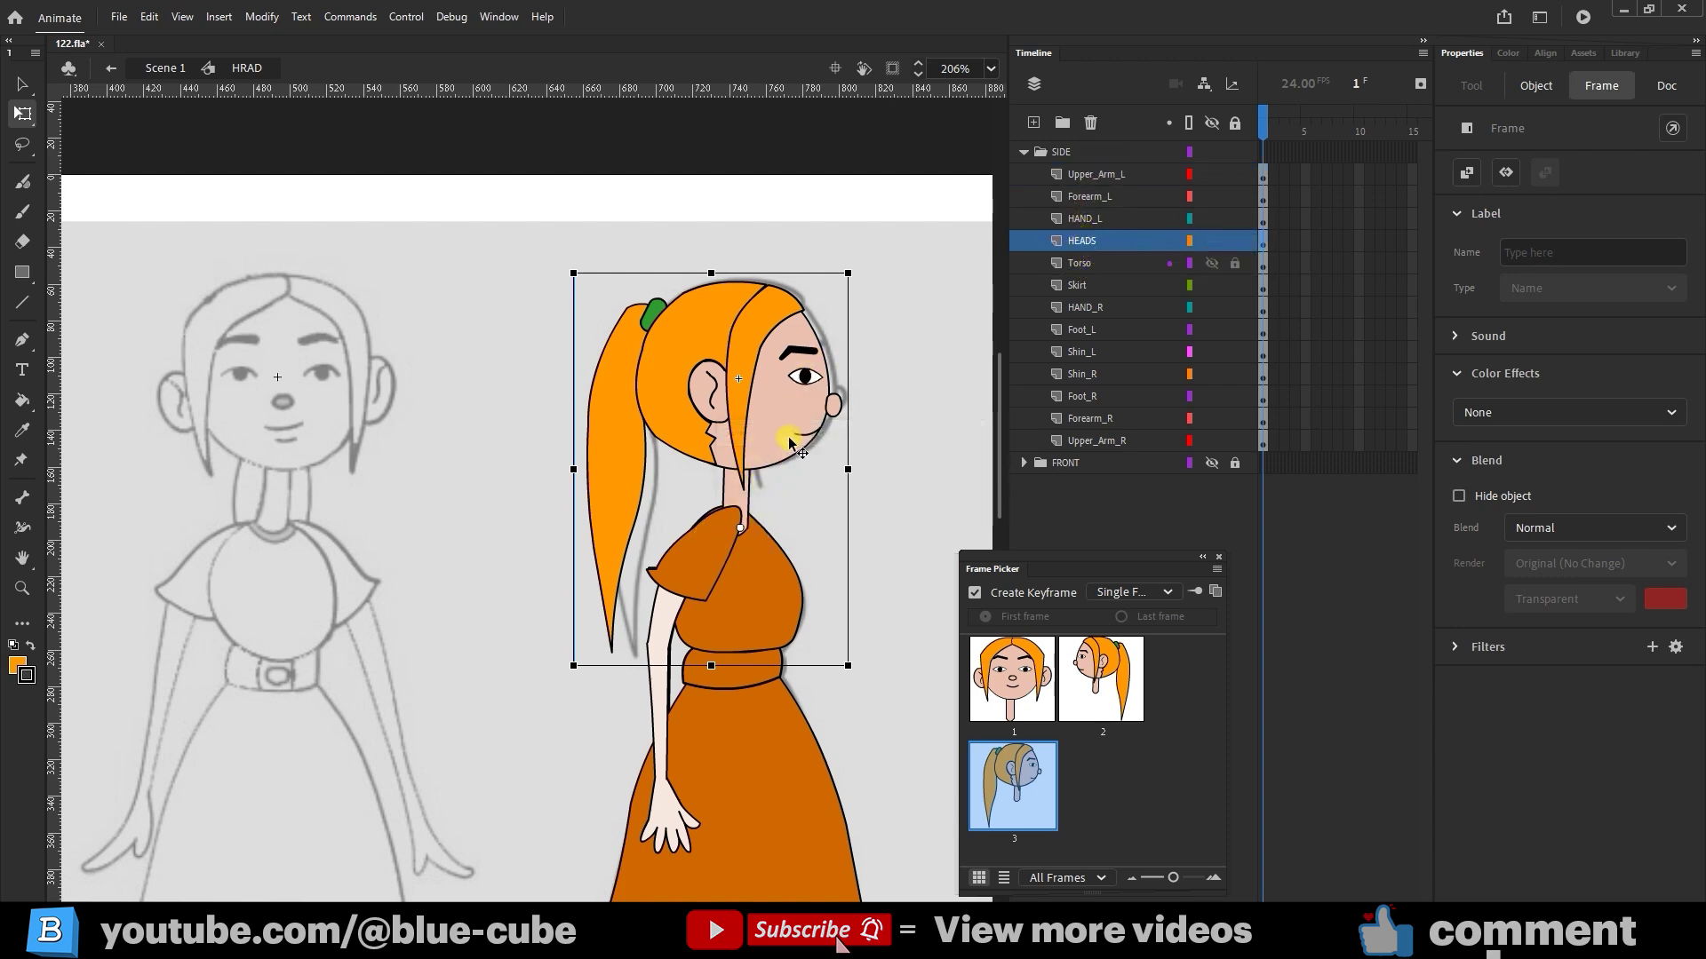
drag(810, 411, 808, 411)
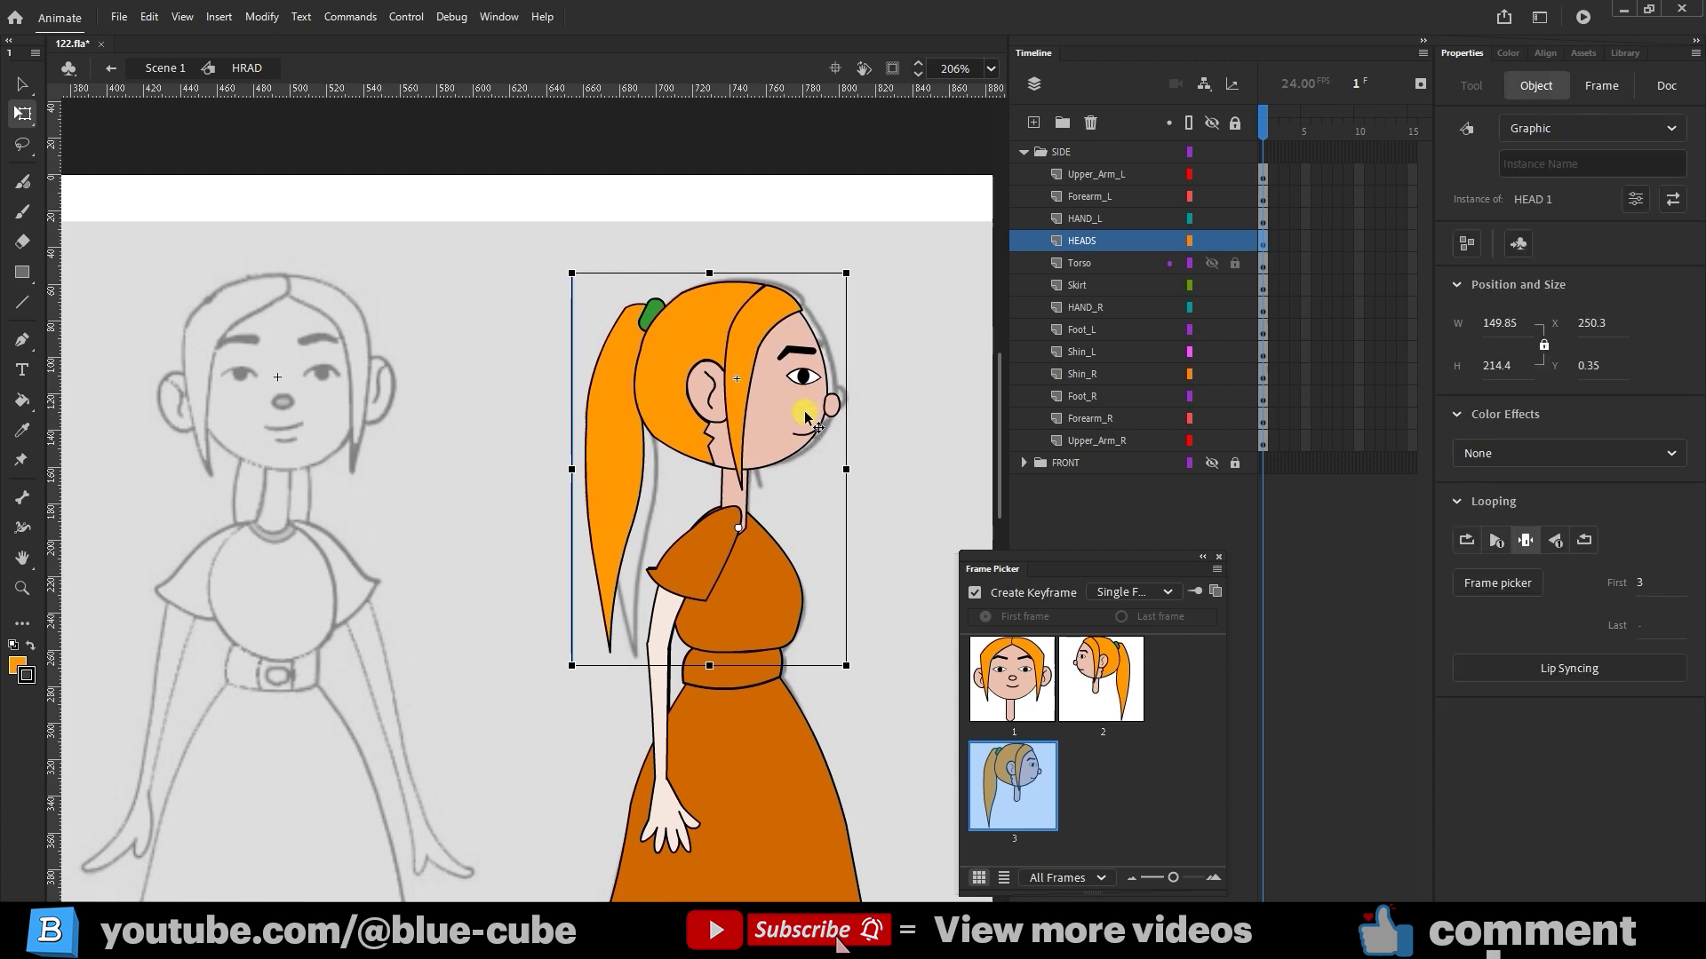
Step: Test-rotate the head around the neck, undoing each rotation, and hide the angle thumbnails
click(784, 461)
mouse_move(849, 273)
mouse_down()
mouse_move(666, 209)
mouse_move(933, 446)
mouse_move(866, 282)
mouse_up()
key(ctrl+z)
click(738, 526)
mouse_move(853, 269)
mouse_down()
mouse_move(800, 252)
mouse_move(852, 240)
mouse_up()
key(ctrl+z)
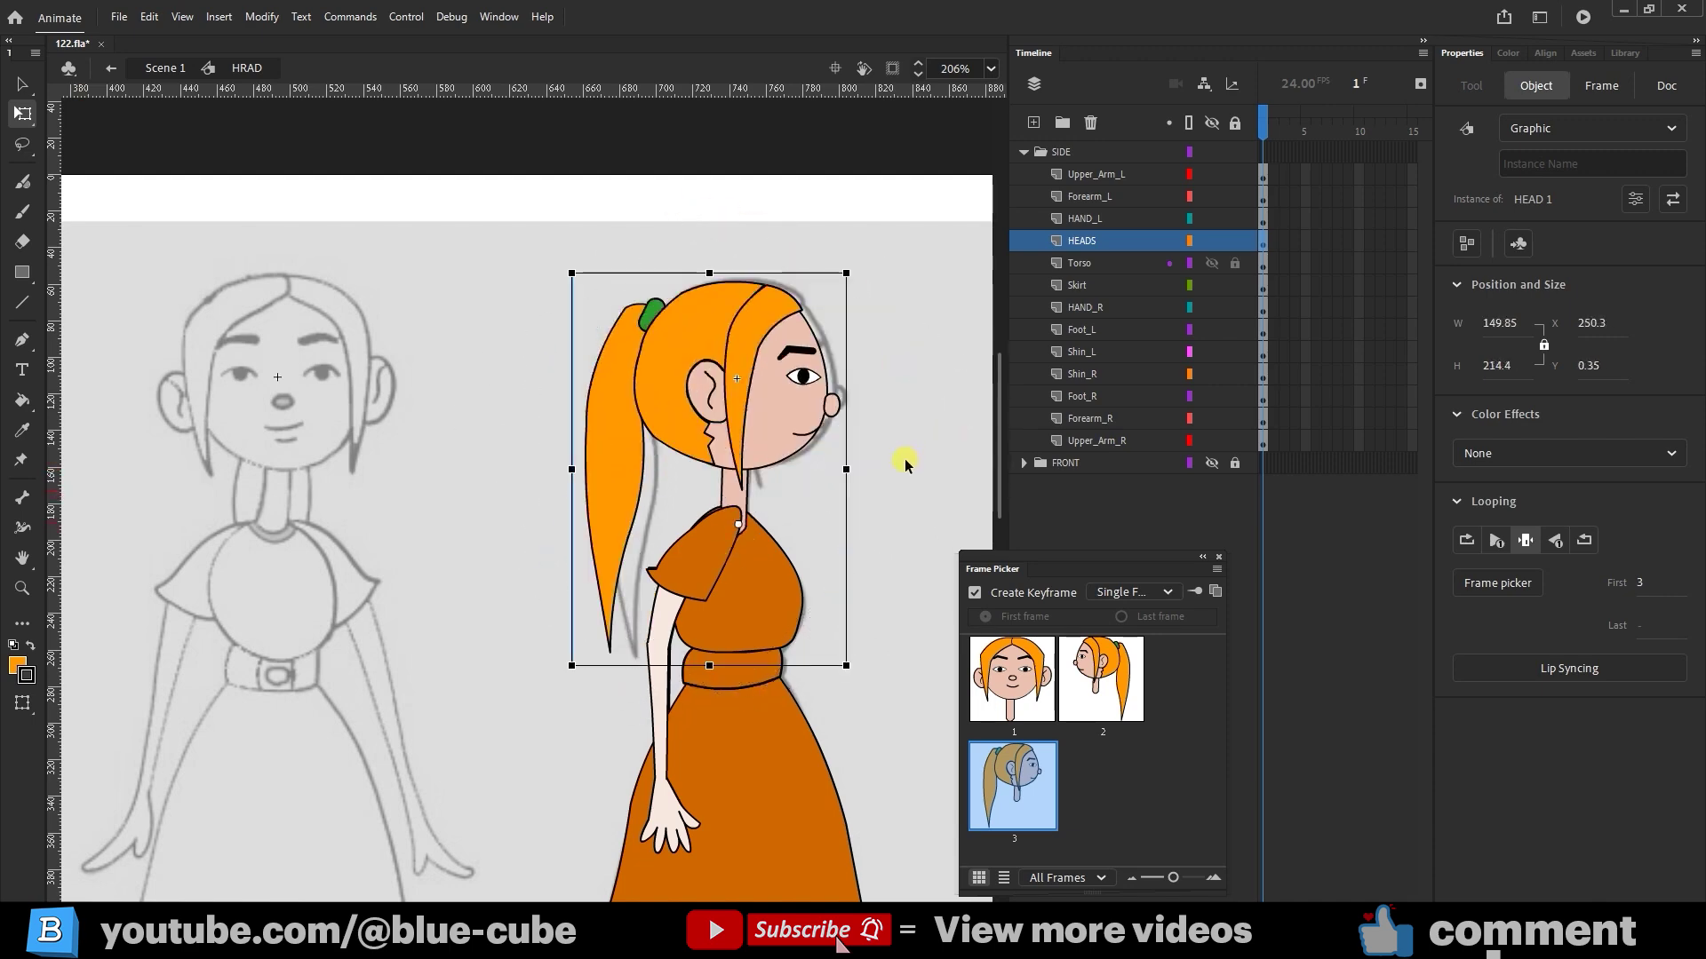
click(1218, 557)
drag(952, 589, 858, 505)
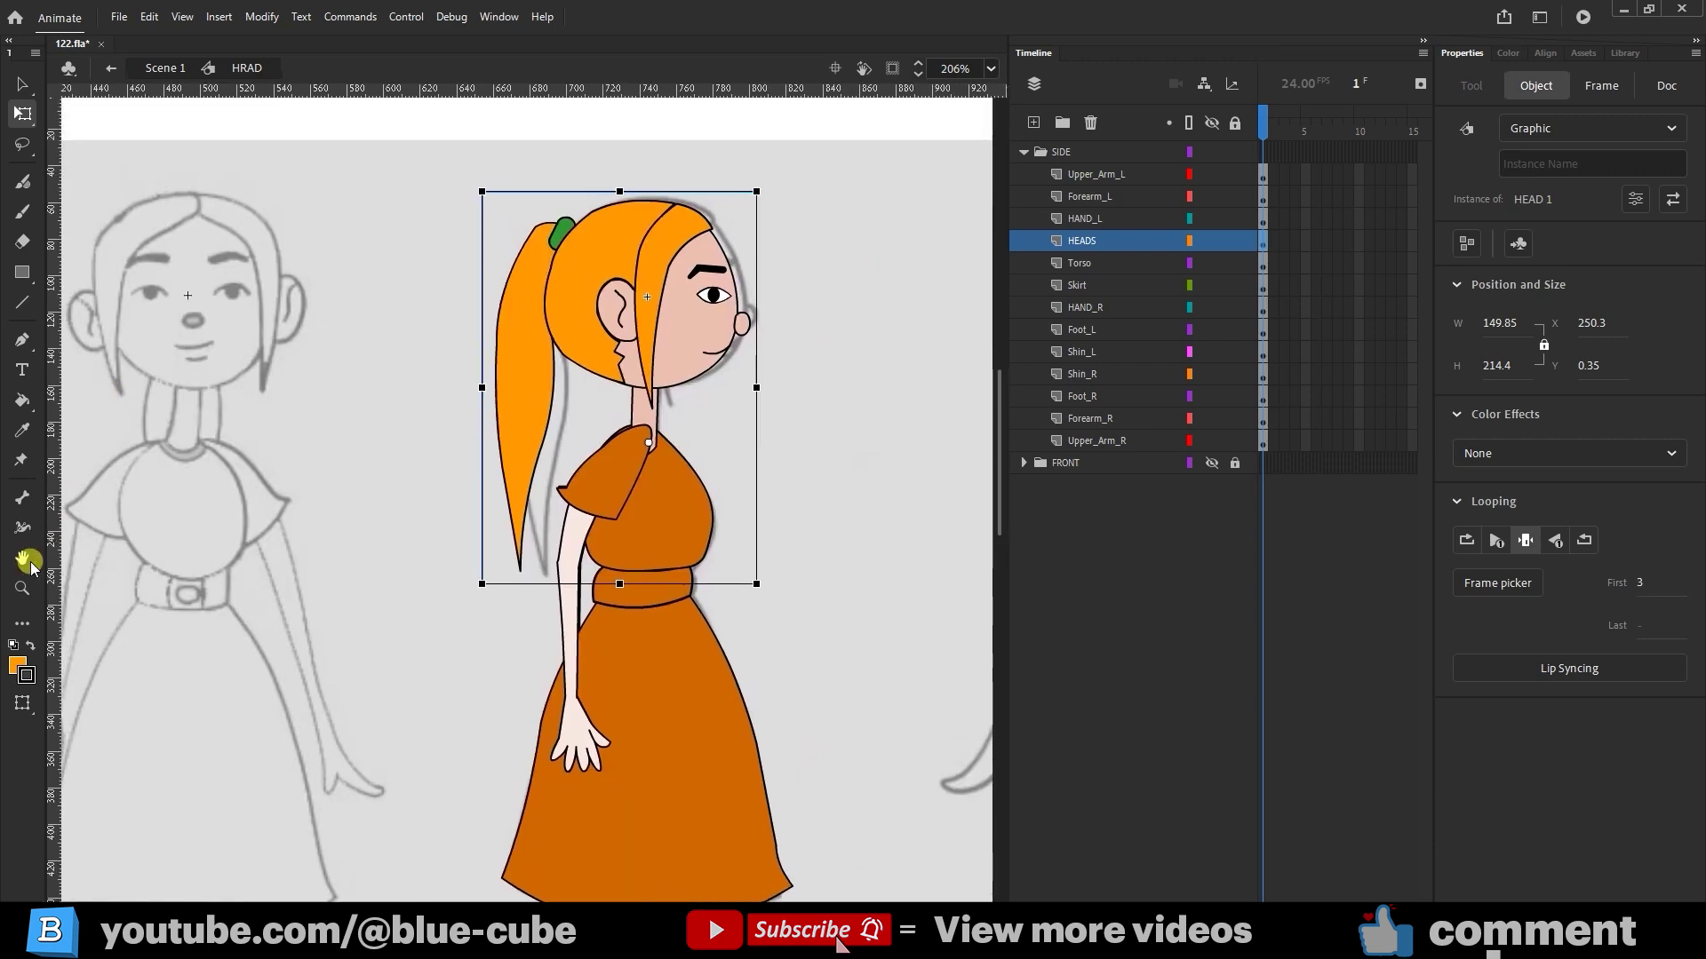
Step: Zoom in on the side-view girl, shift the torso right and inspect the torso symbol
key(z)
alt+click(623, 457)
click(704, 533)
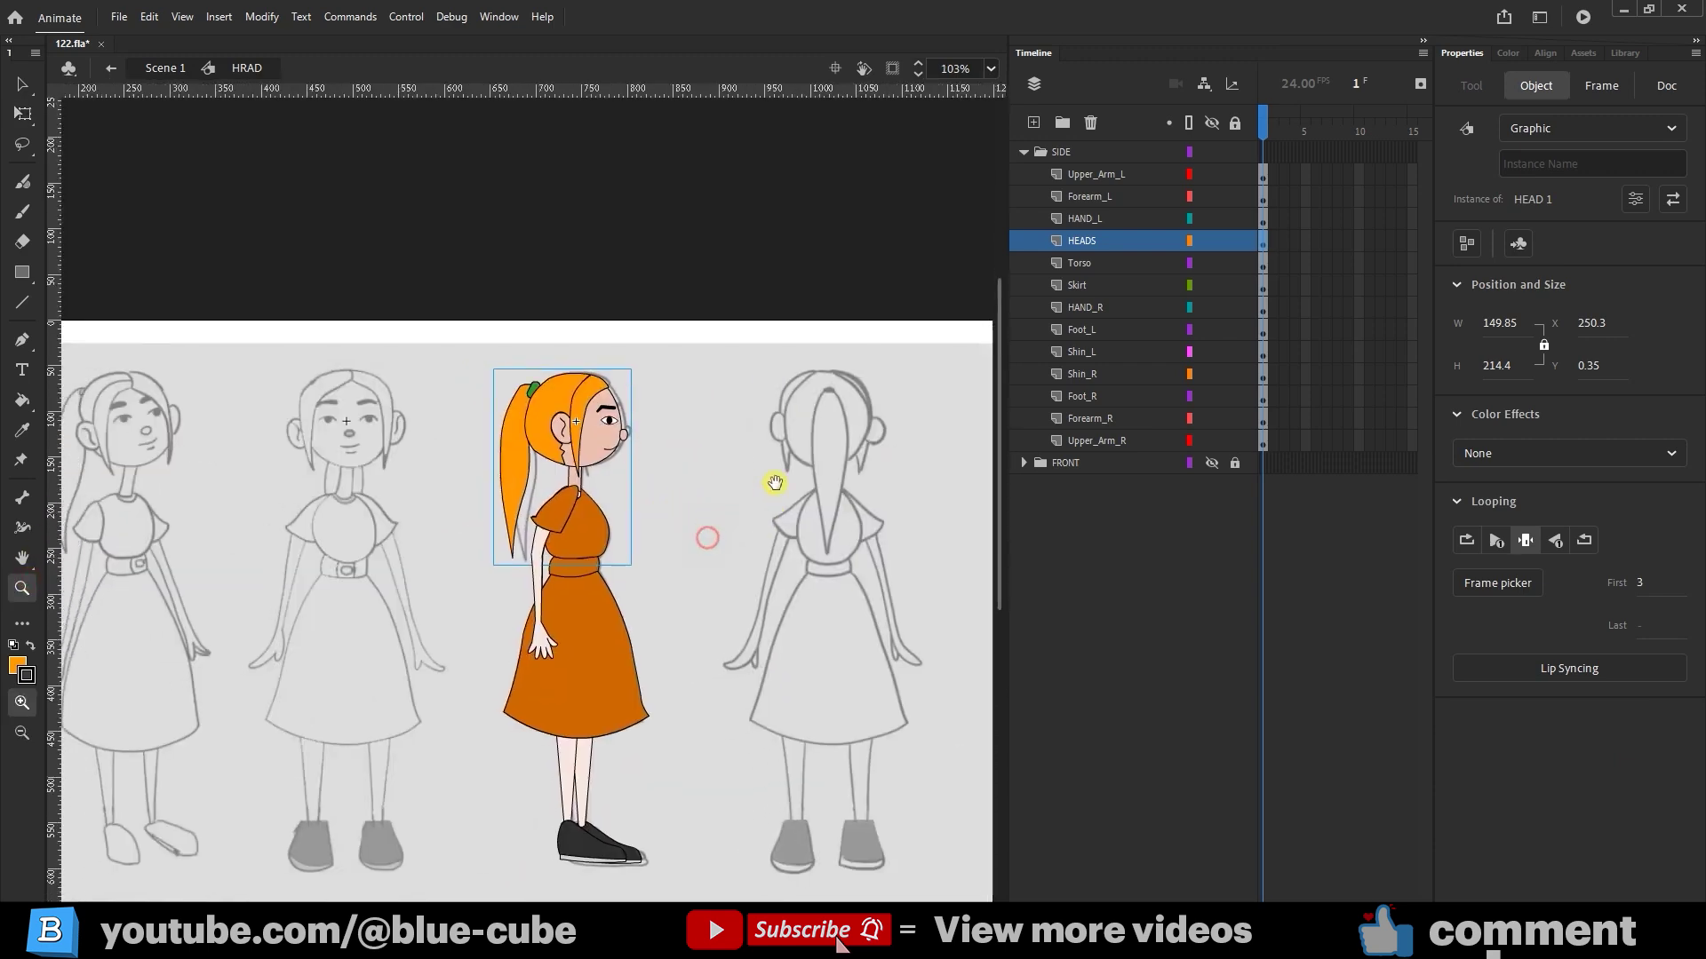
click(23, 113)
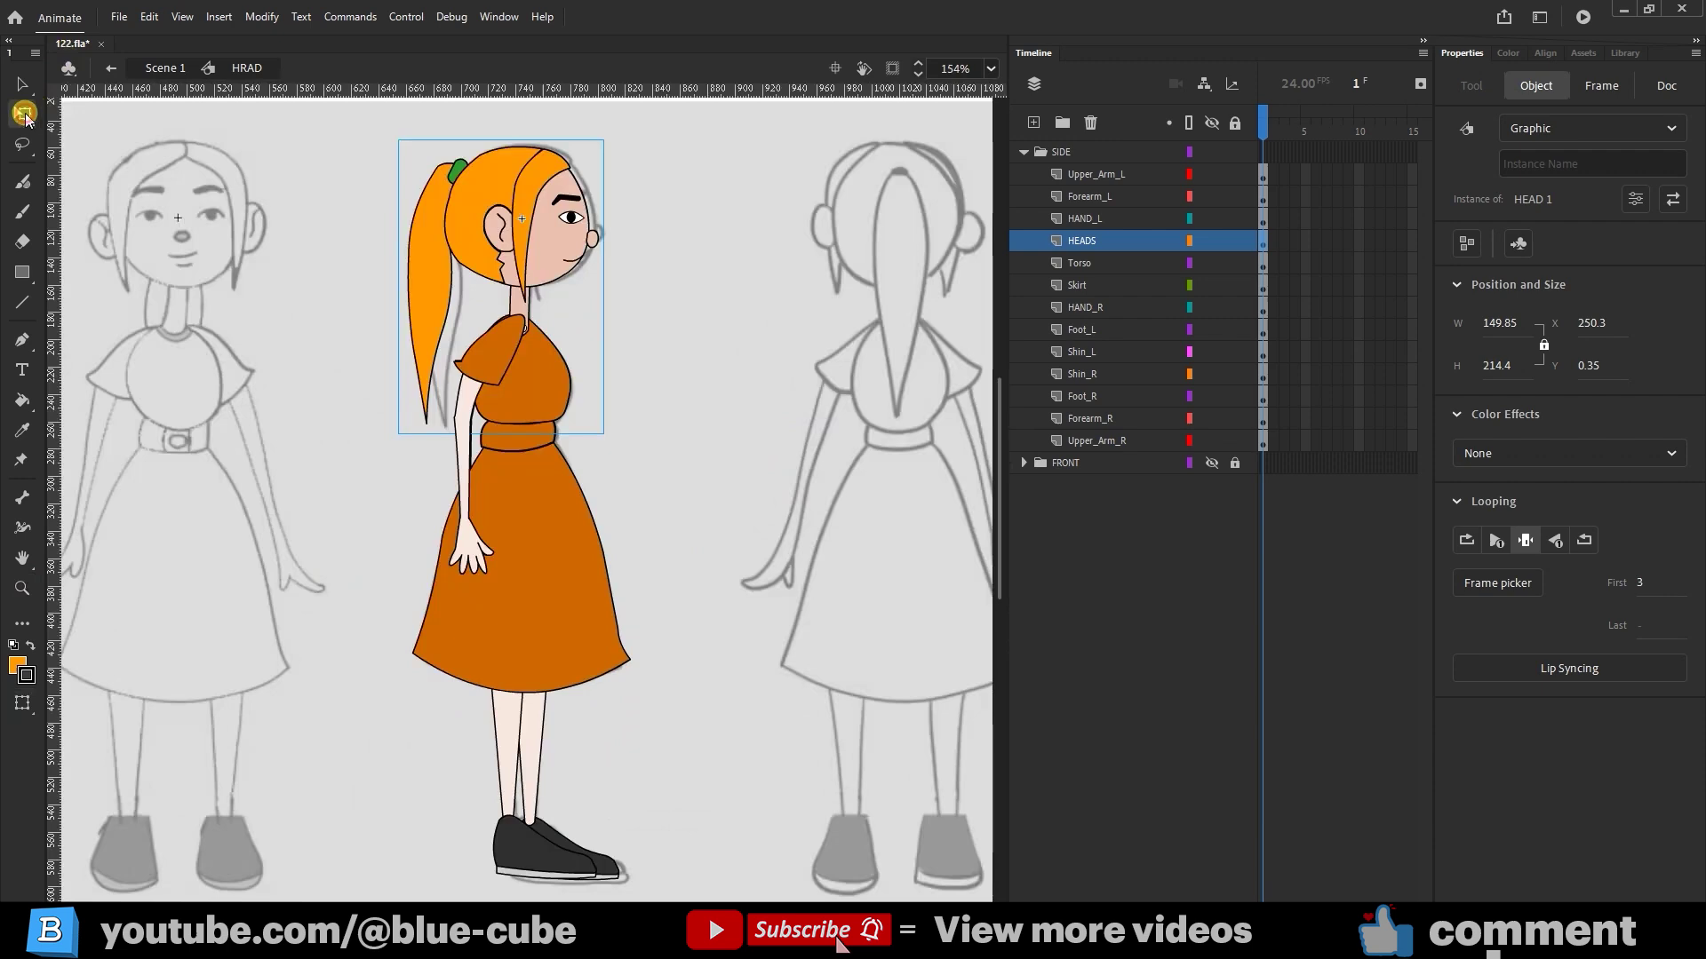
click(655, 419)
click(538, 399)
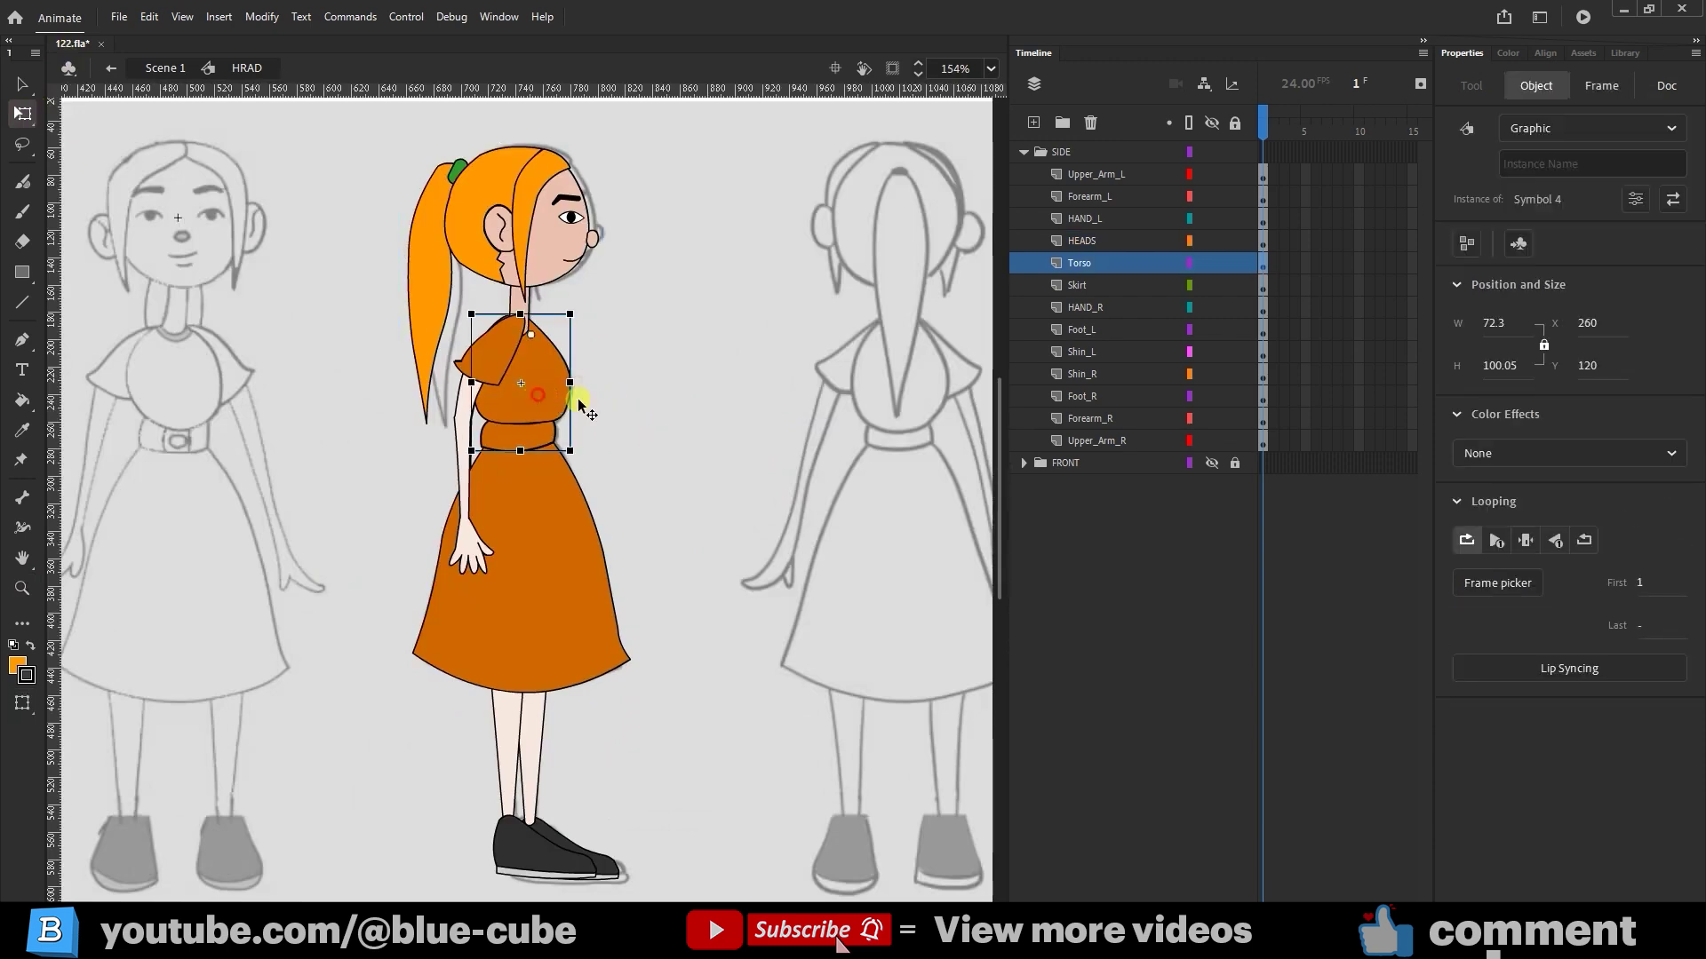
drag(586, 409, 723, 409)
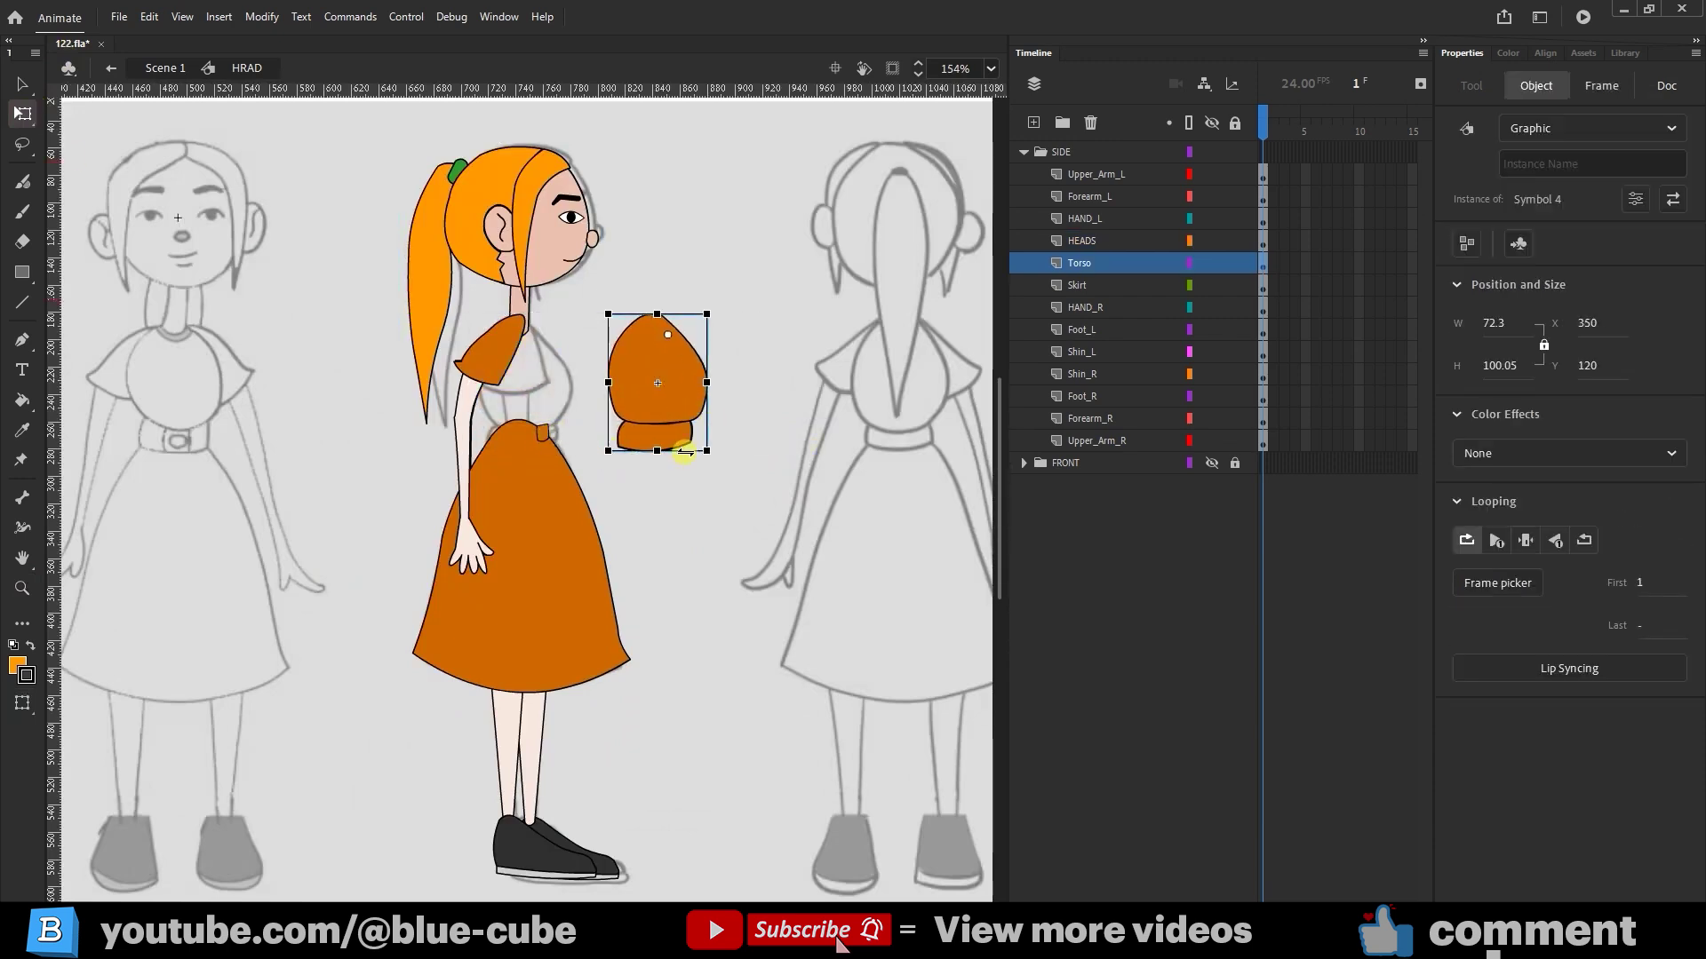
click(545, 437)
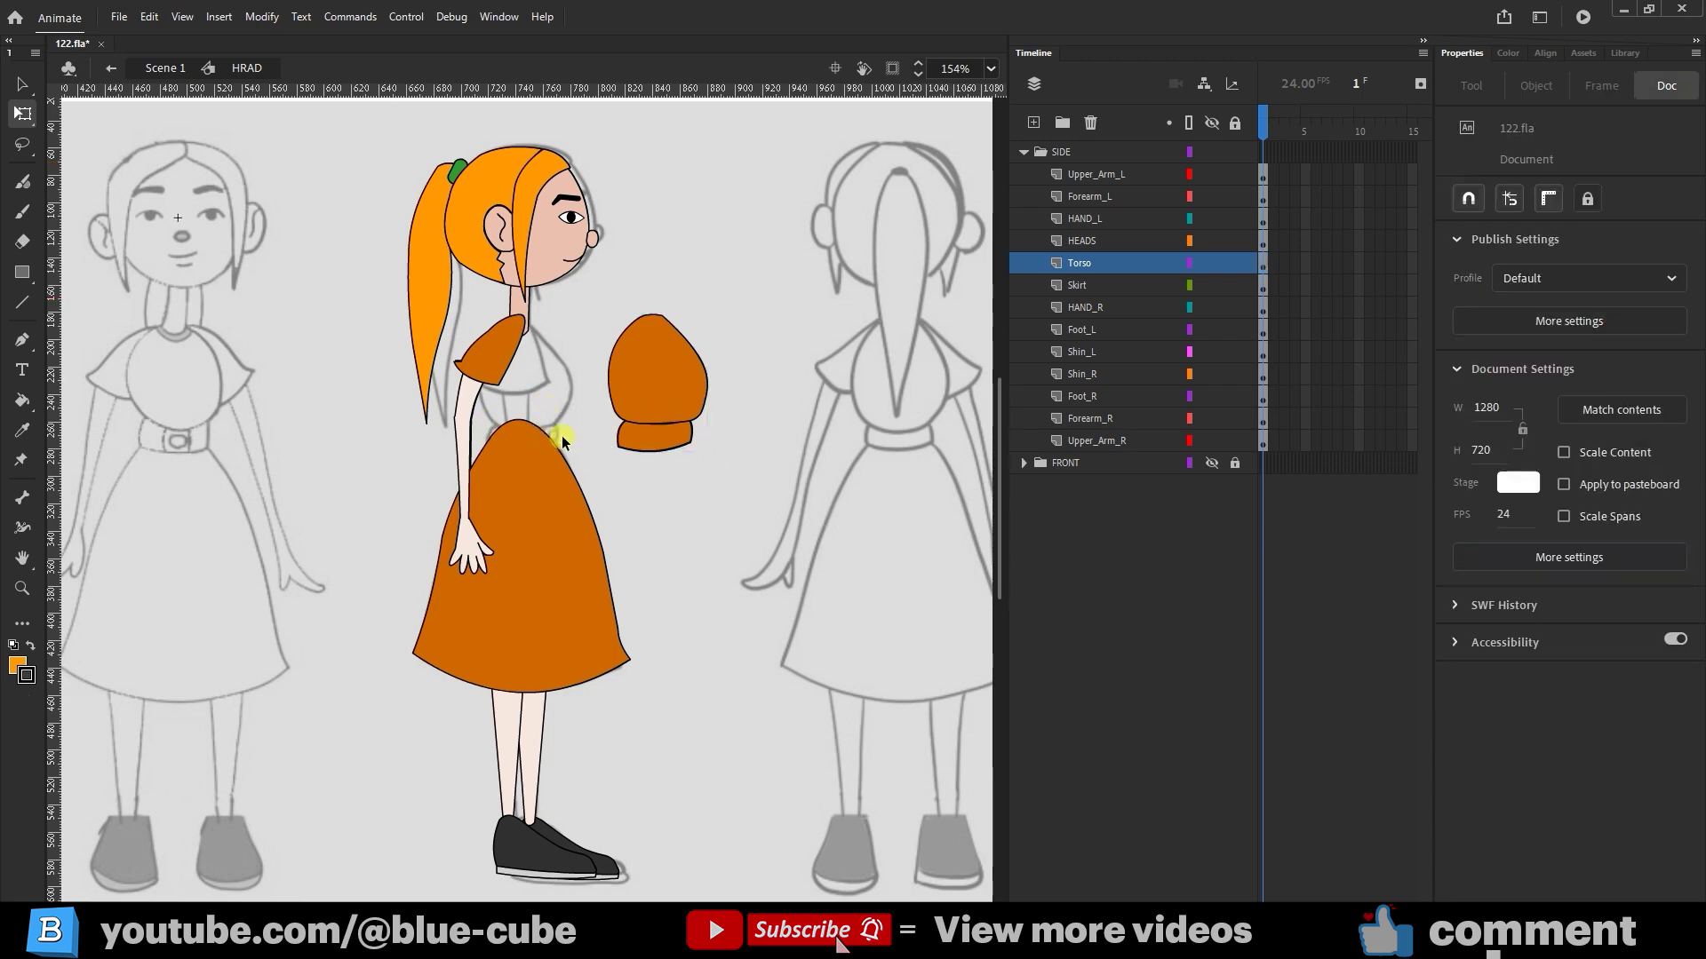
double_click(665, 395)
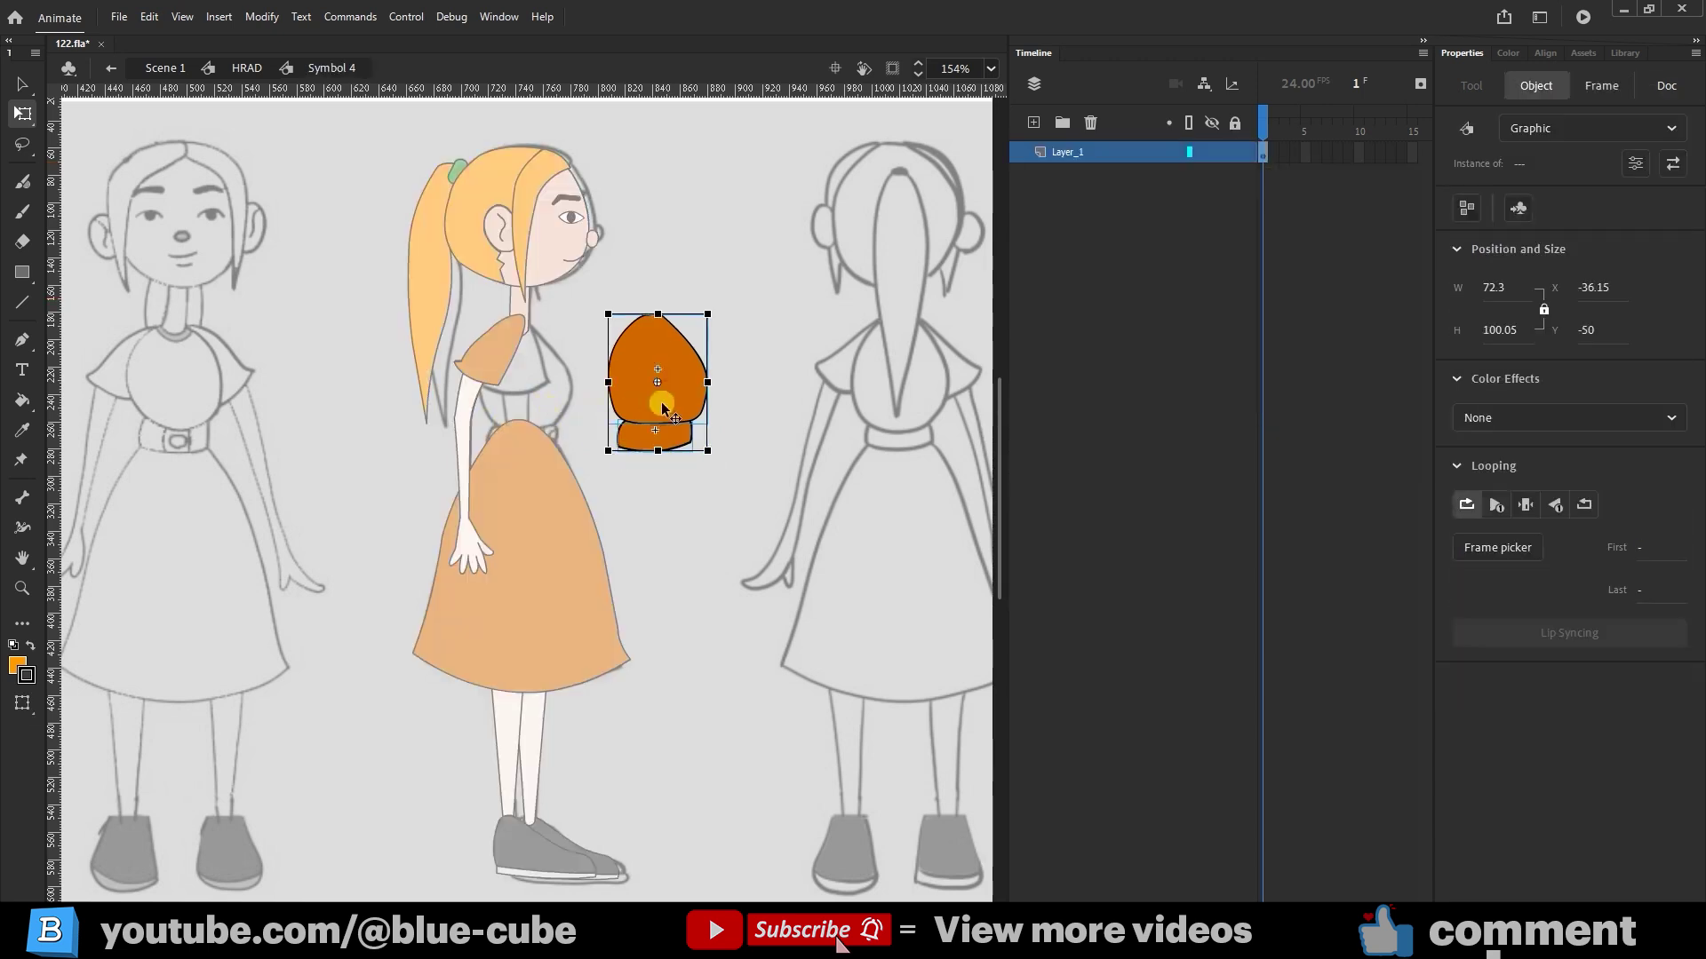
click(246, 69)
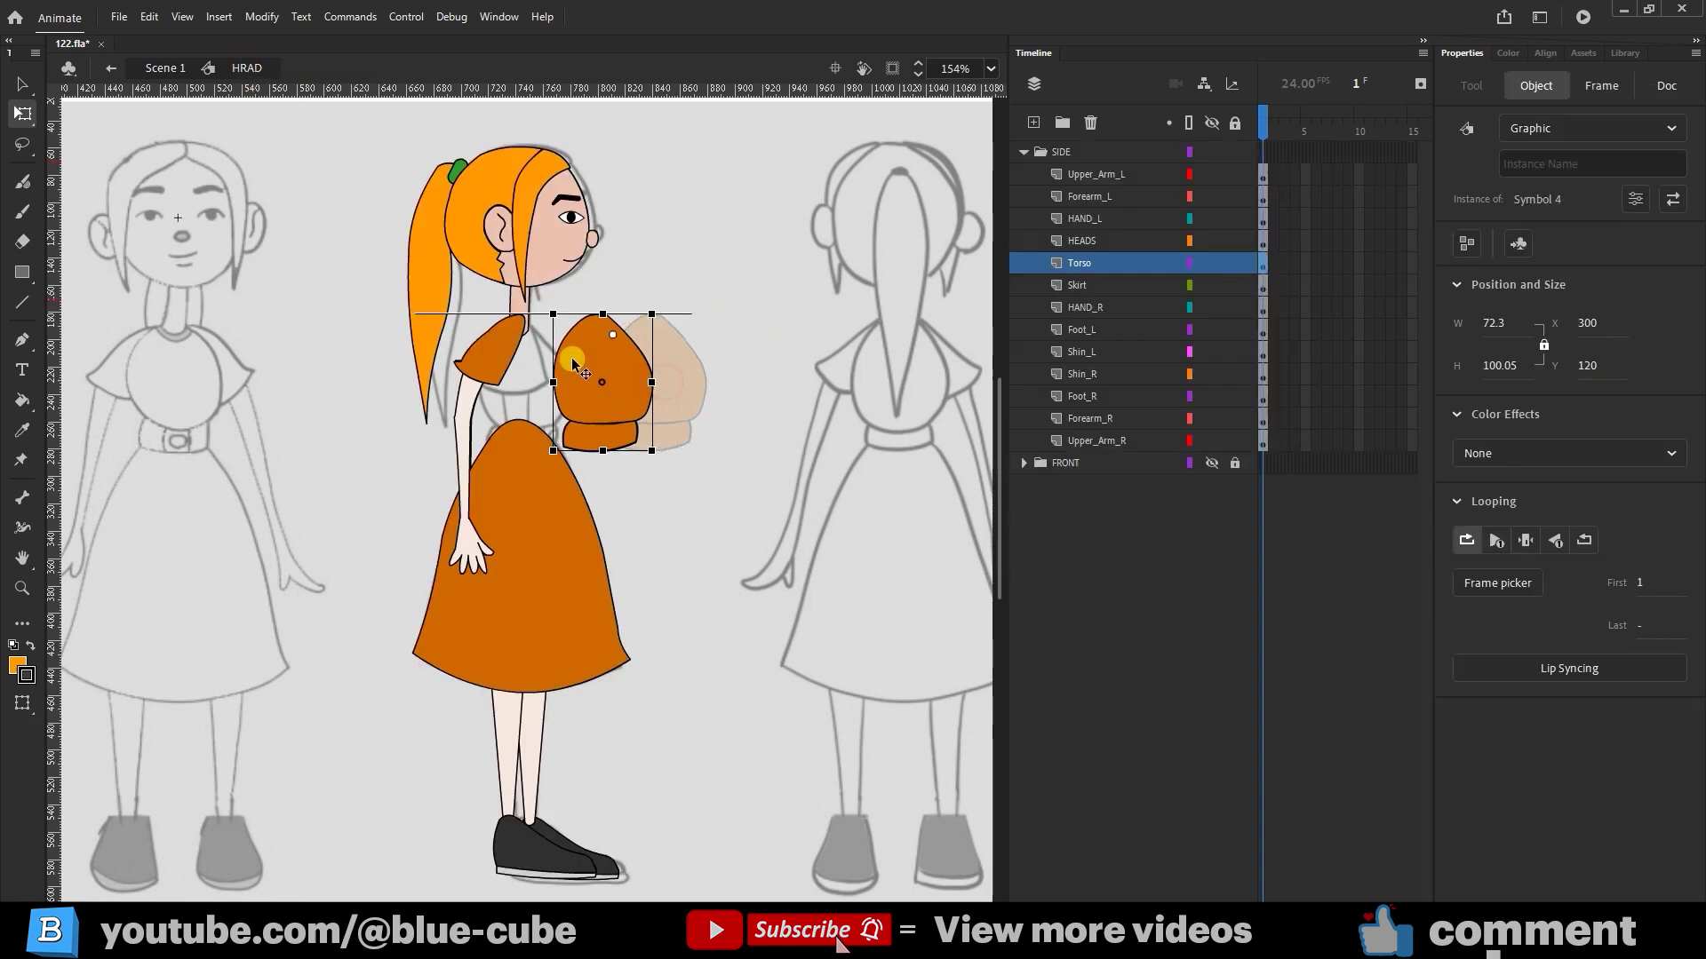
click(693, 401)
Step: Select the left forearm and hand and nudge them left off the body
click(480, 373)
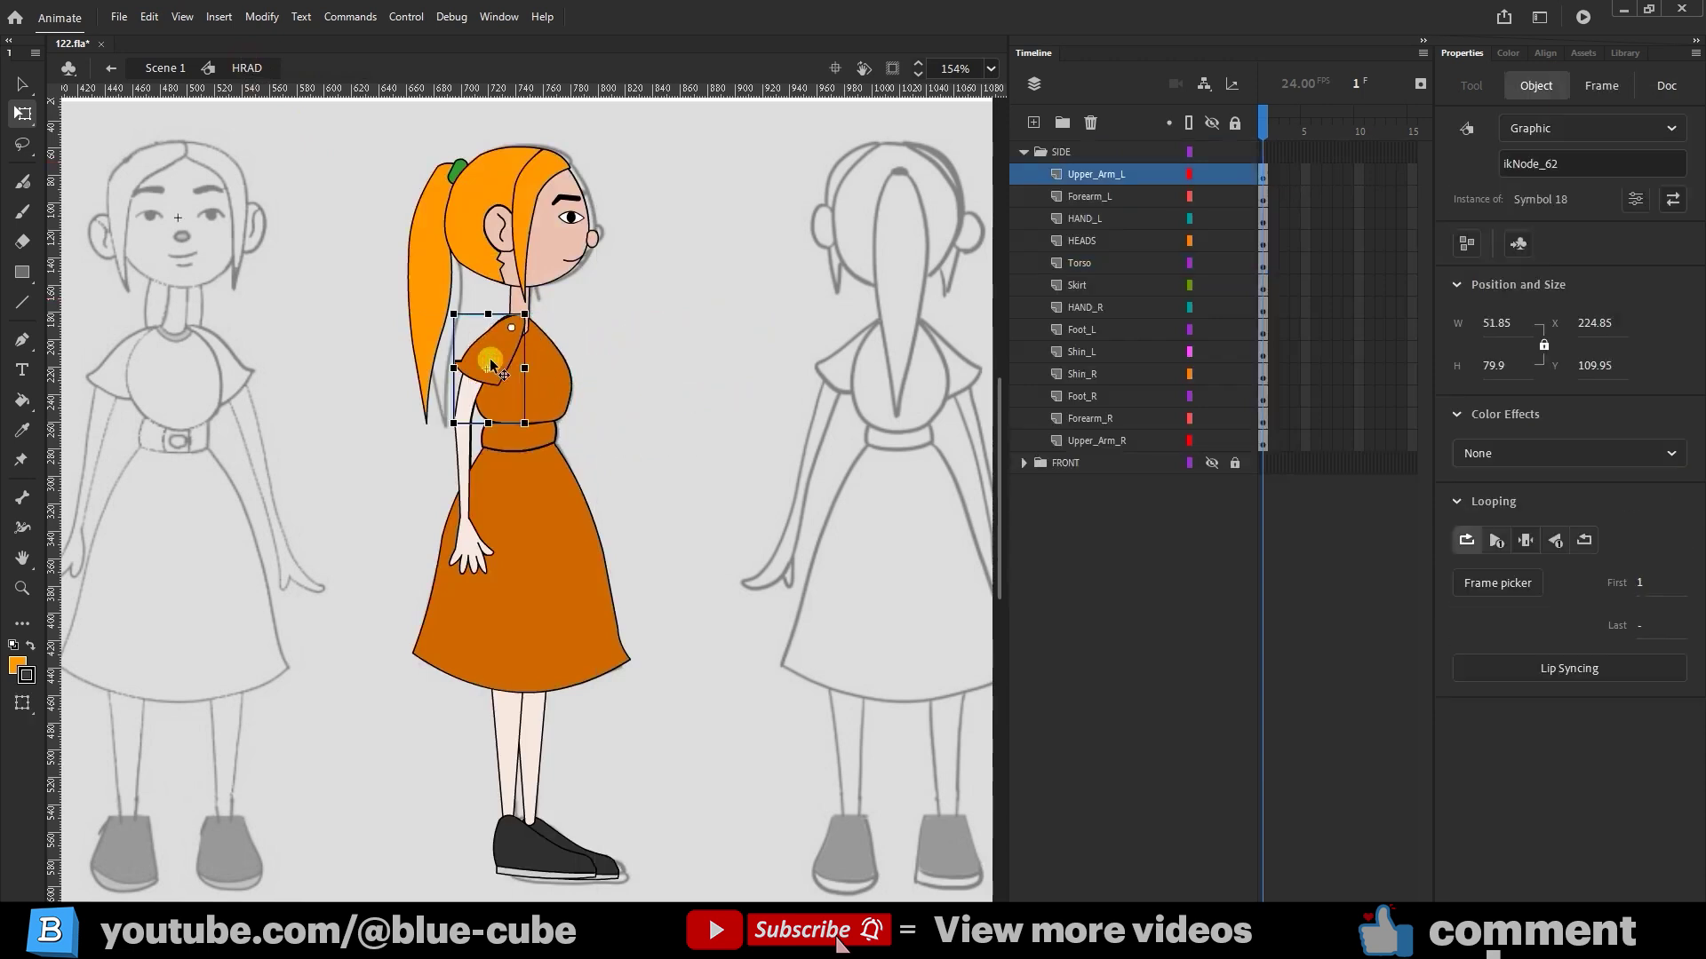
shift+click(480, 547)
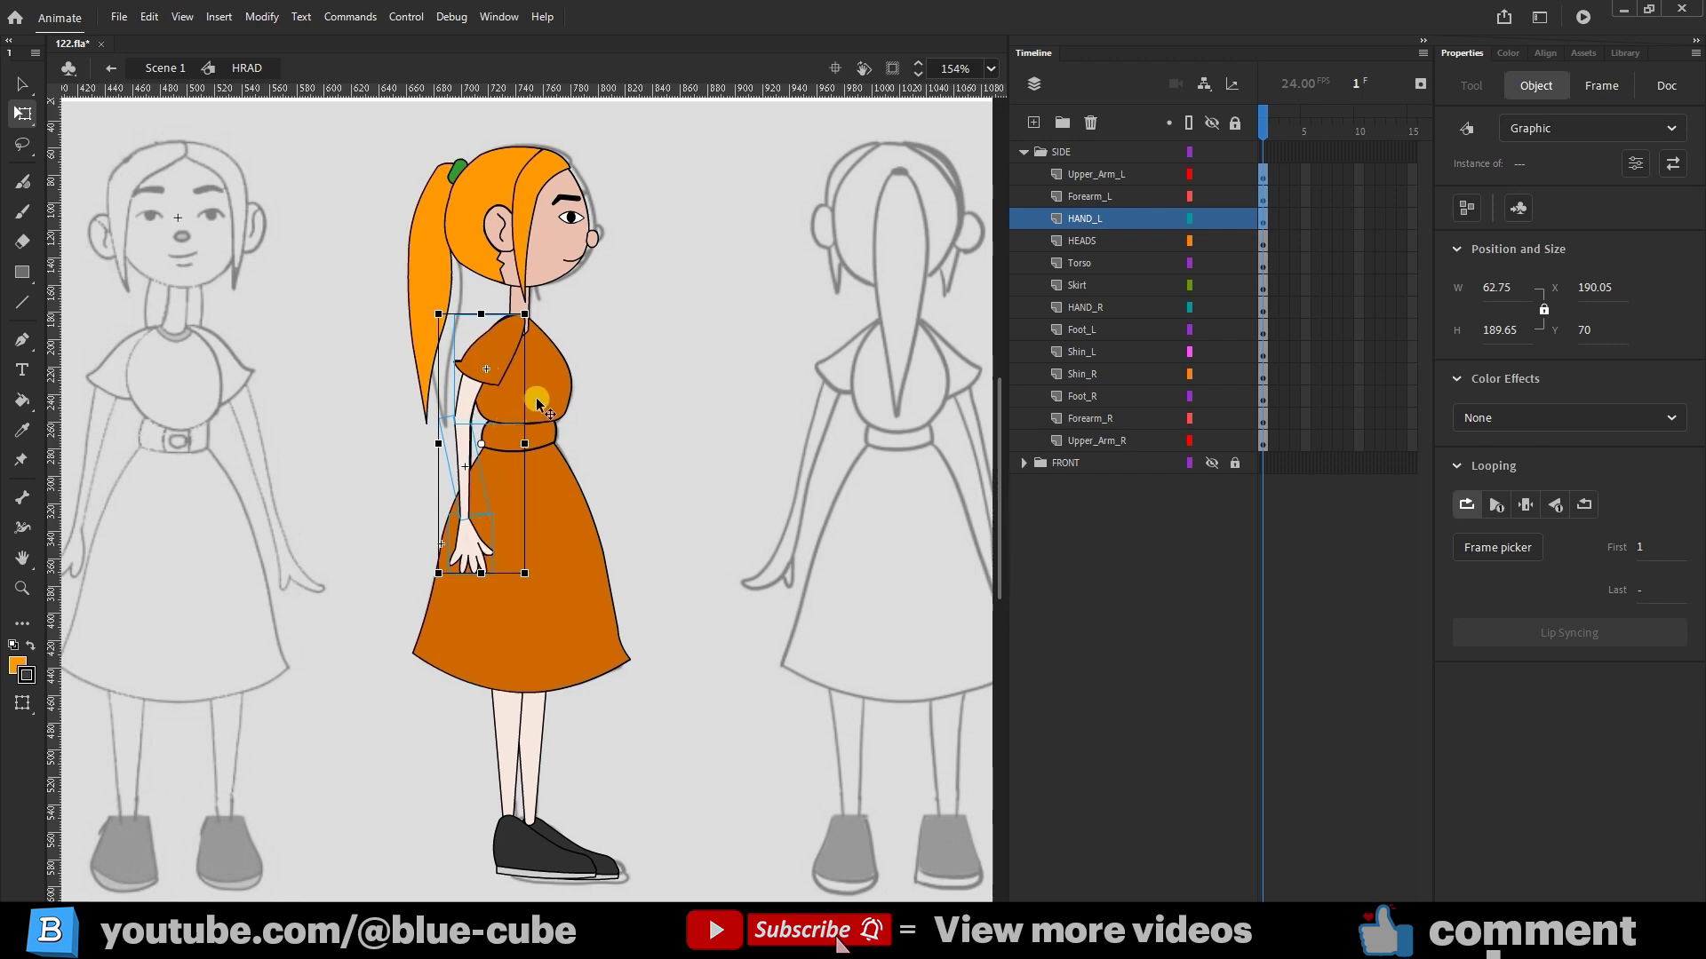
key(Down)
key(Down)
key(Down)
key(Left)
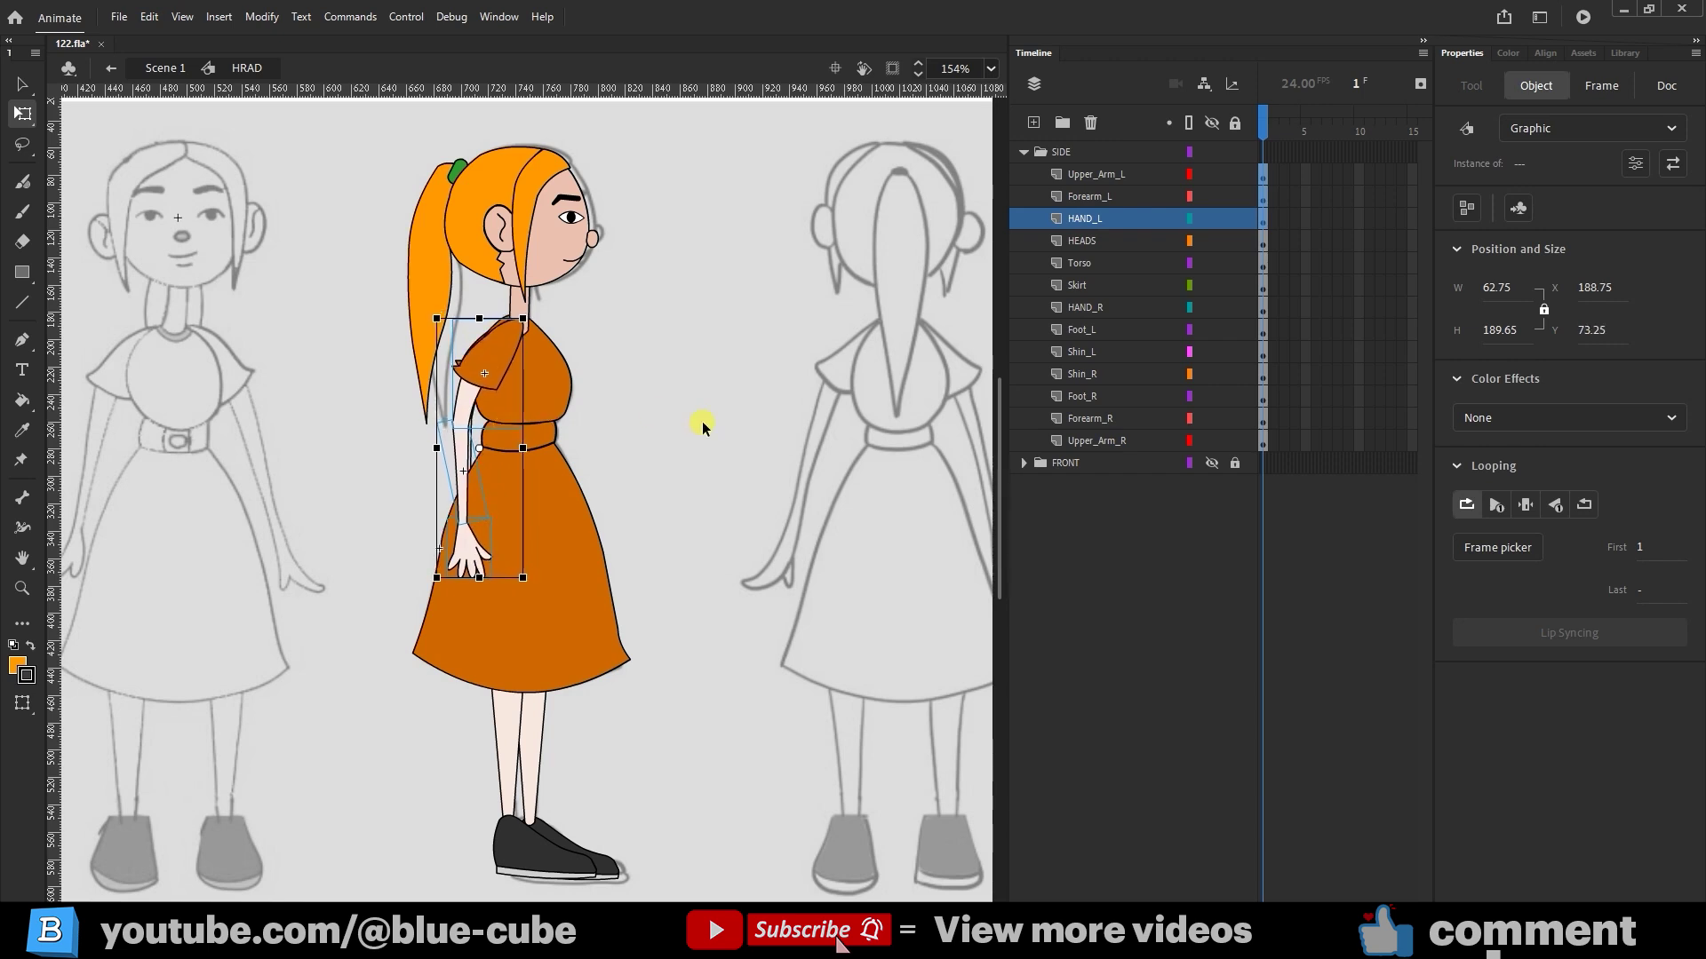
key(Left)
key(shift+Left)
key(shift+Left)
key(shift+Left)
key(shift+Left)
key(shift+Left)
key(shift+Left)
key(shift+Left)
key(shift+Left)
key(shift+Left)
key(shift+Left)
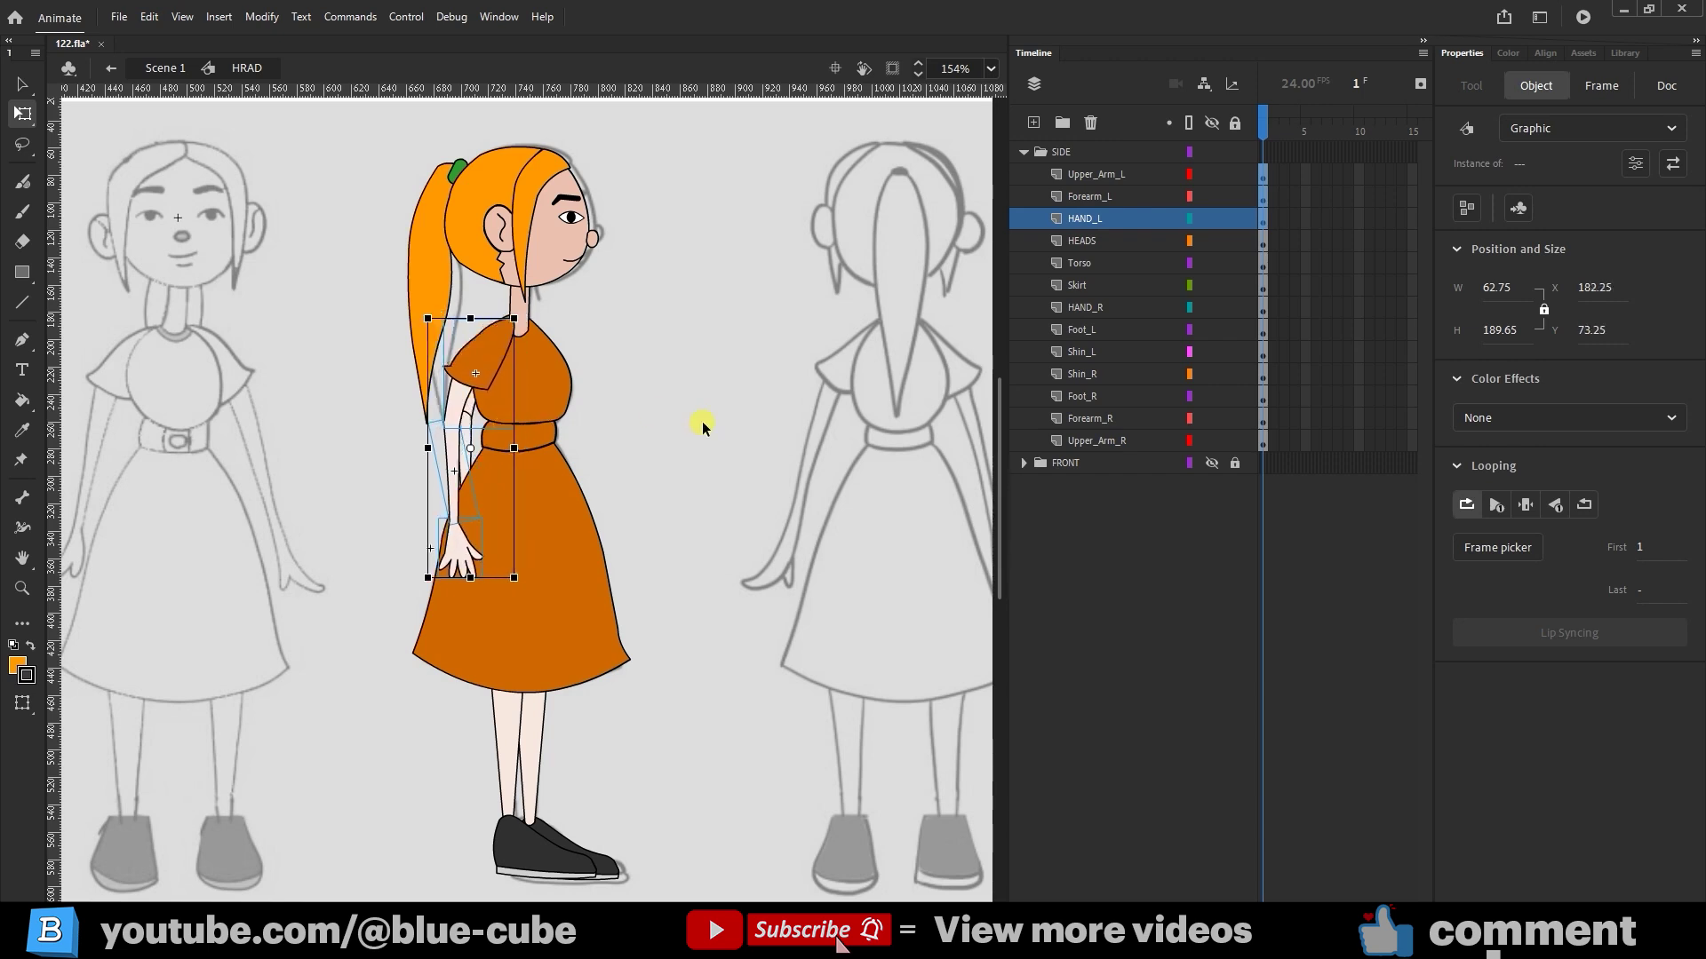
key(Left)
key(Left)
key(Left)
key(Left)
key(Left)
key(Left)
key(Left)
key(Left)
key(Left)
key(Left)
key(Left)
key(Left)
key(Left)
key(Left)
key(Left)
key(Left)
key(Left)
key(Left)
key(Left)
key(Left)
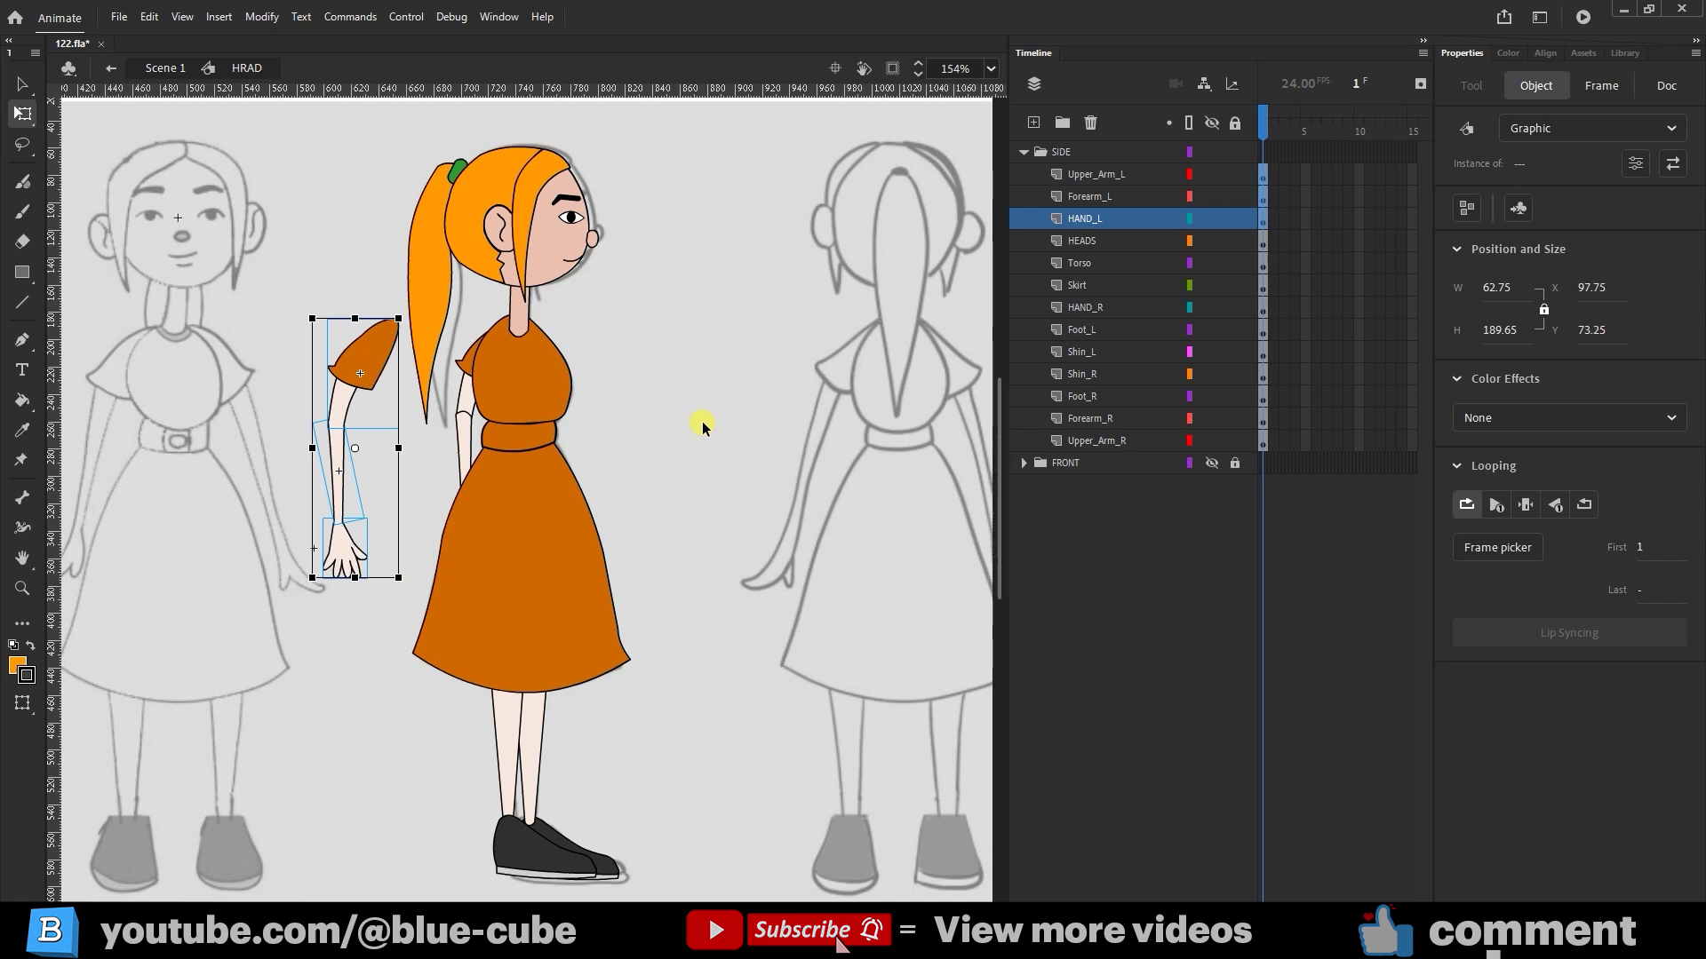
key(Left)
key(Left)
key(Left)
key(Left)
key(Left)
key(Left)
key(Left)
key(Left)
key(Left)
key(Left)
key(Left)
key(Left)
key(Left)
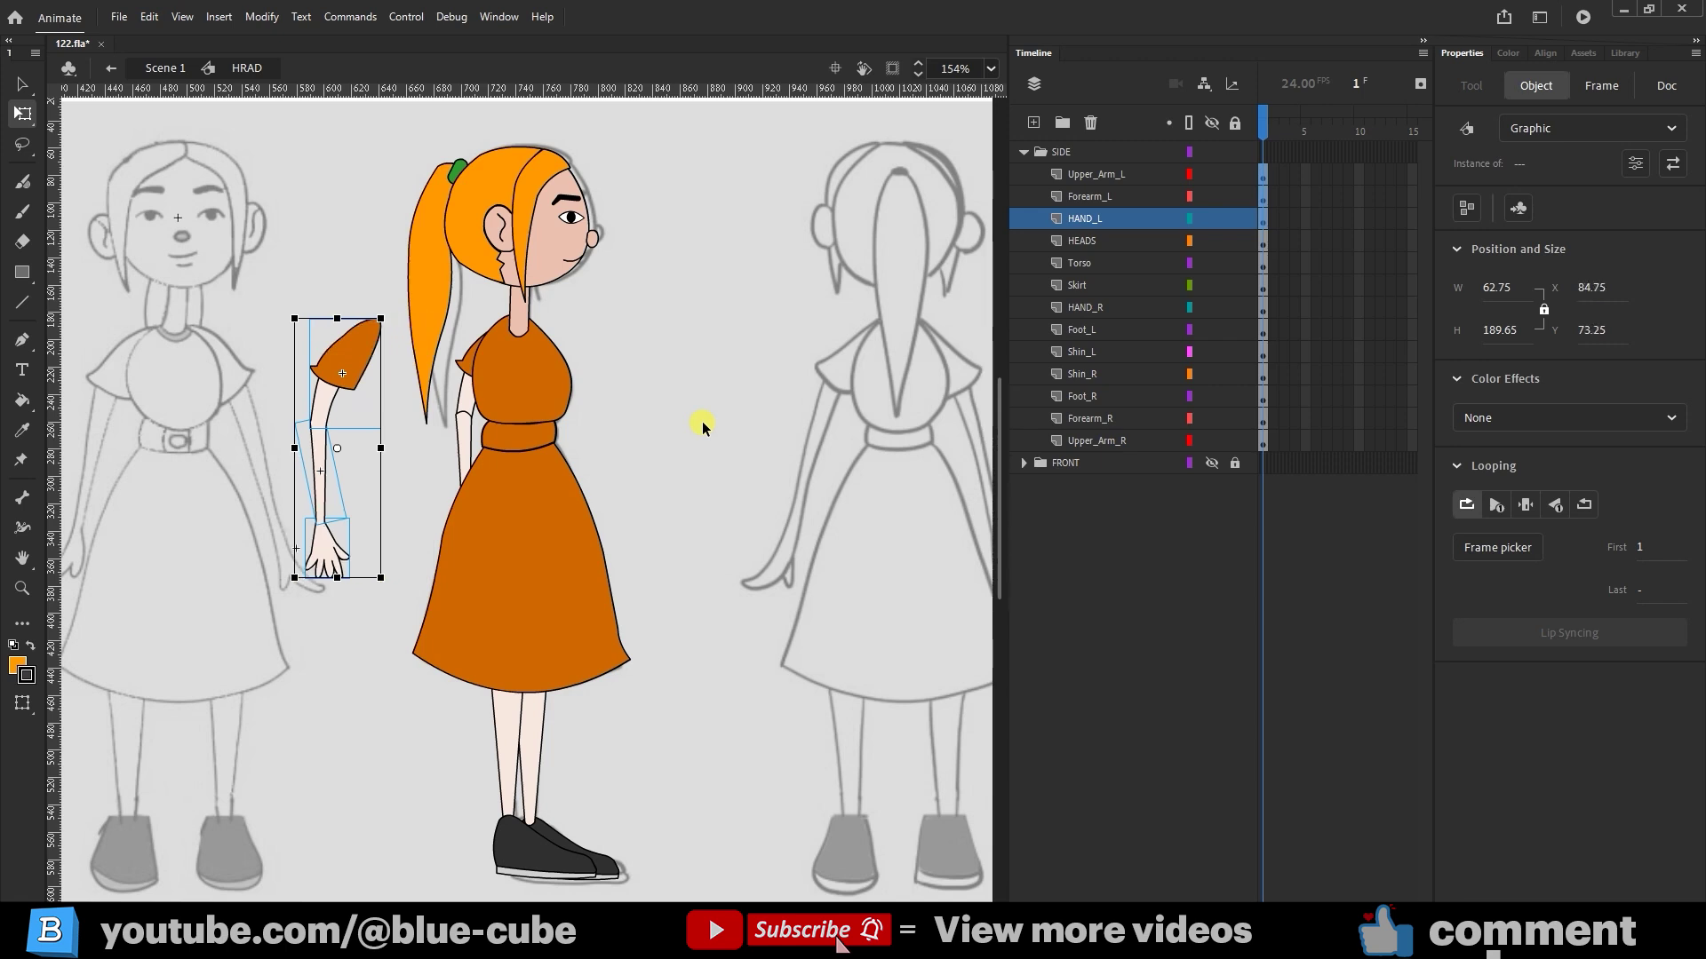
Step: Drag the torso and skirt right and the head left, away from the side body
click(541, 399)
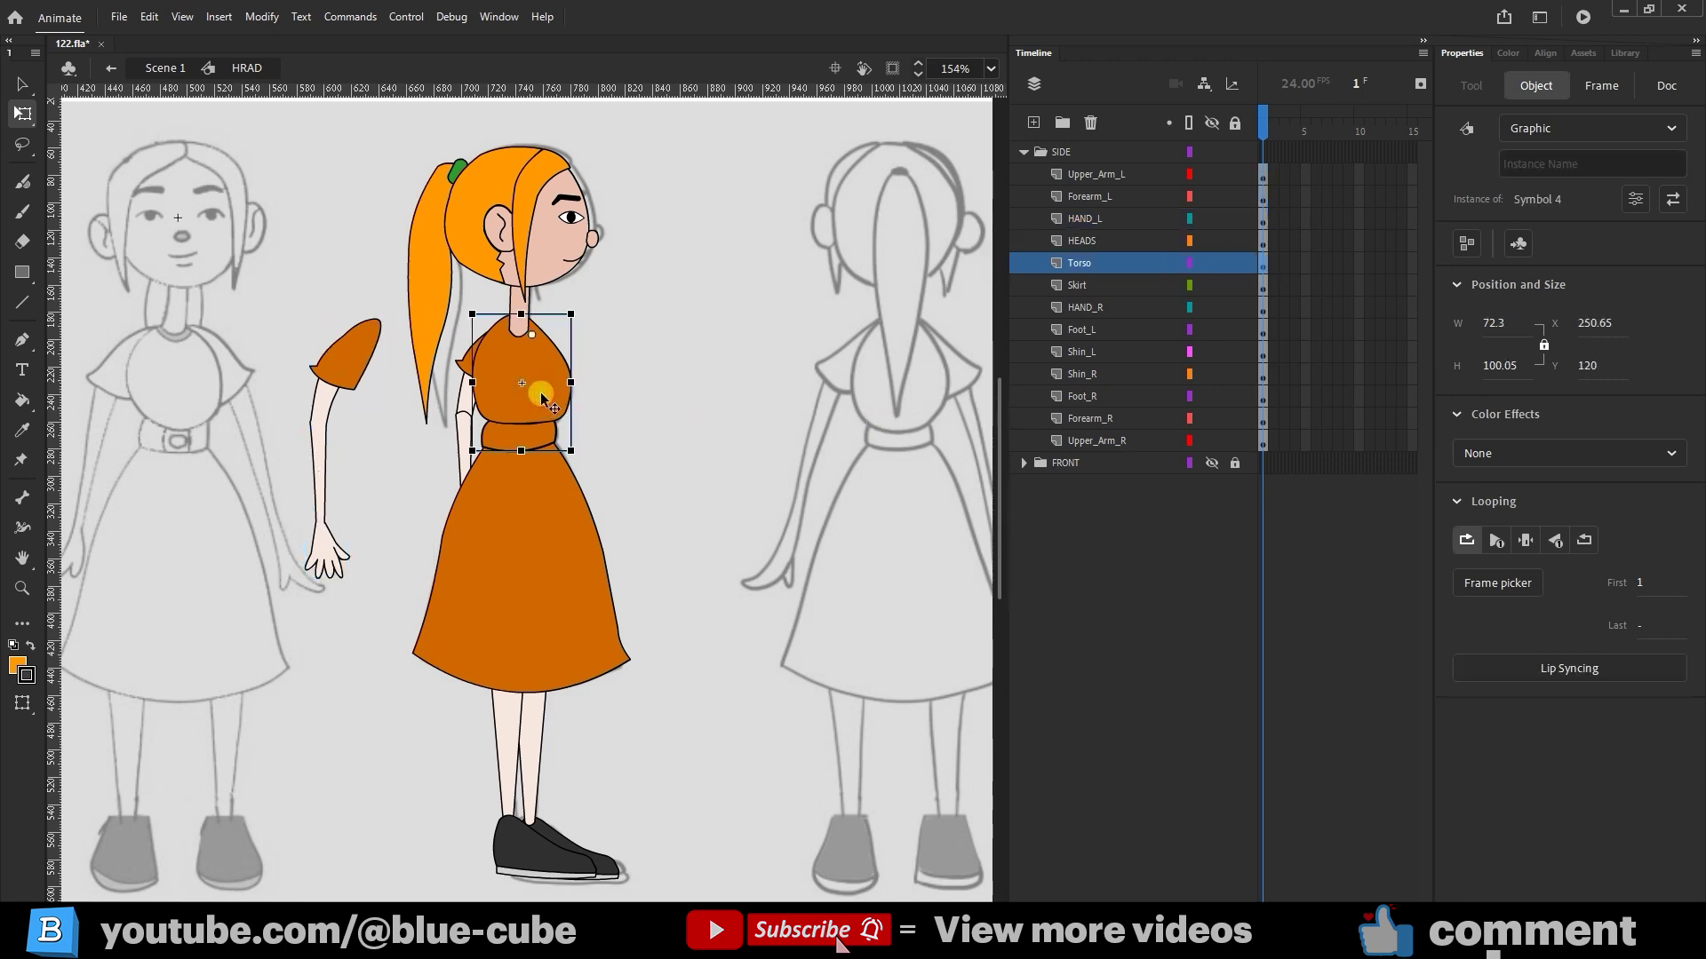
drag(544, 399, 660, 399)
click(531, 574)
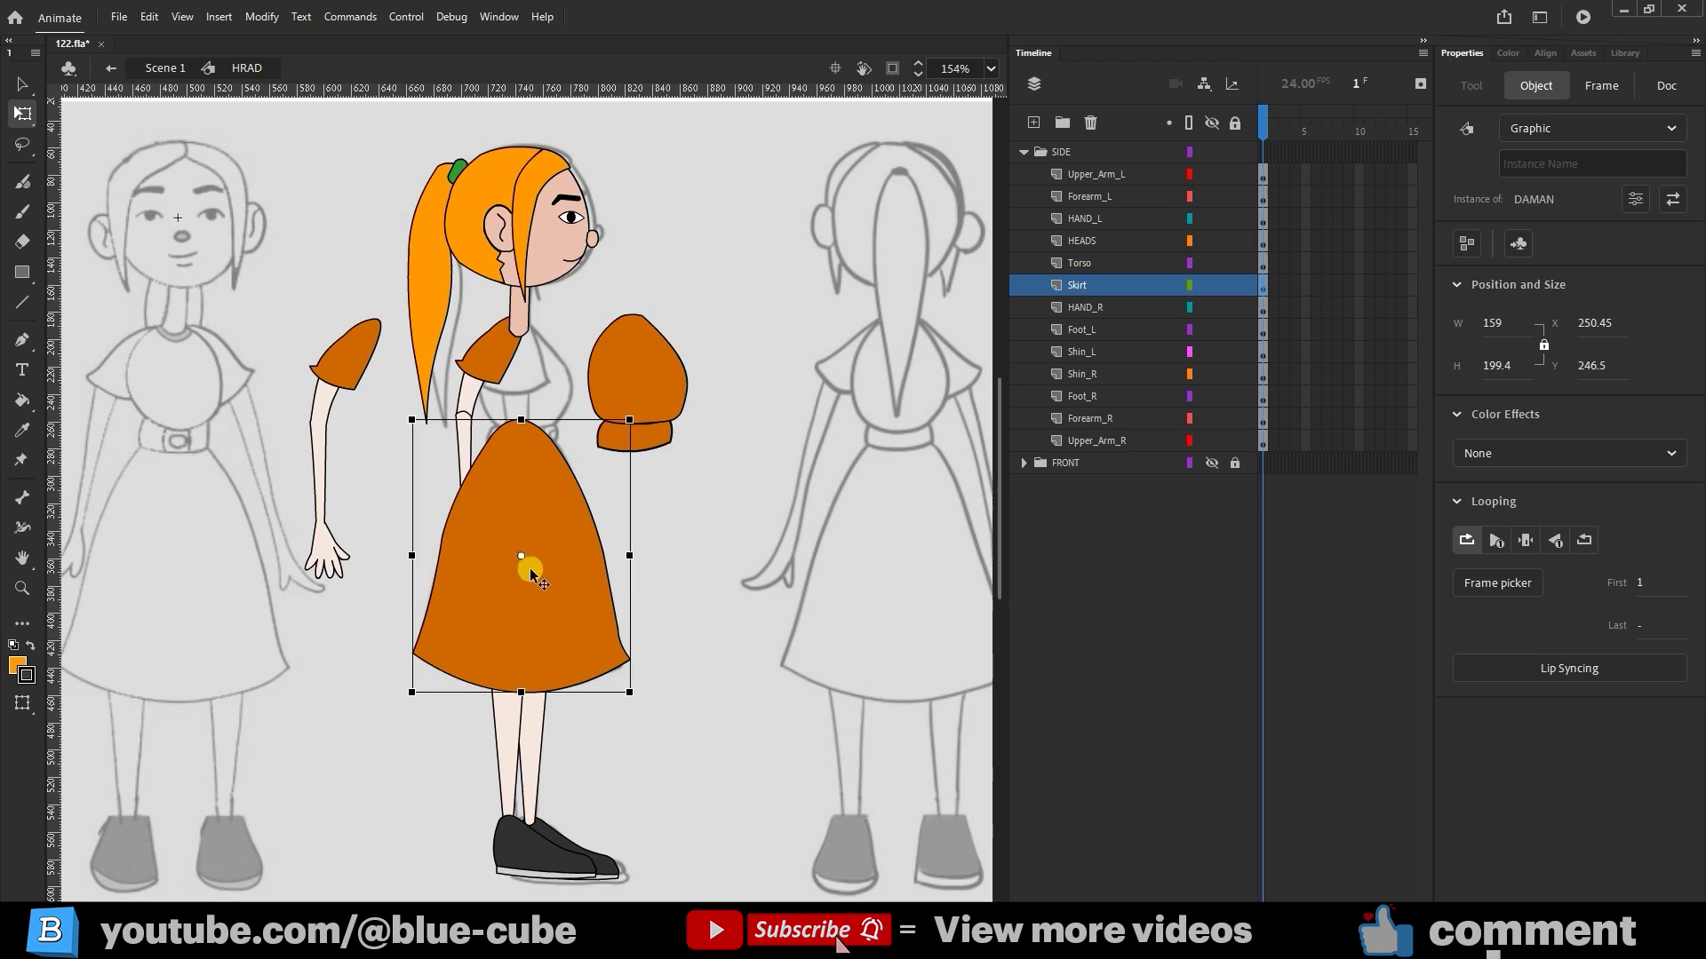
drag(531, 574, 763, 574)
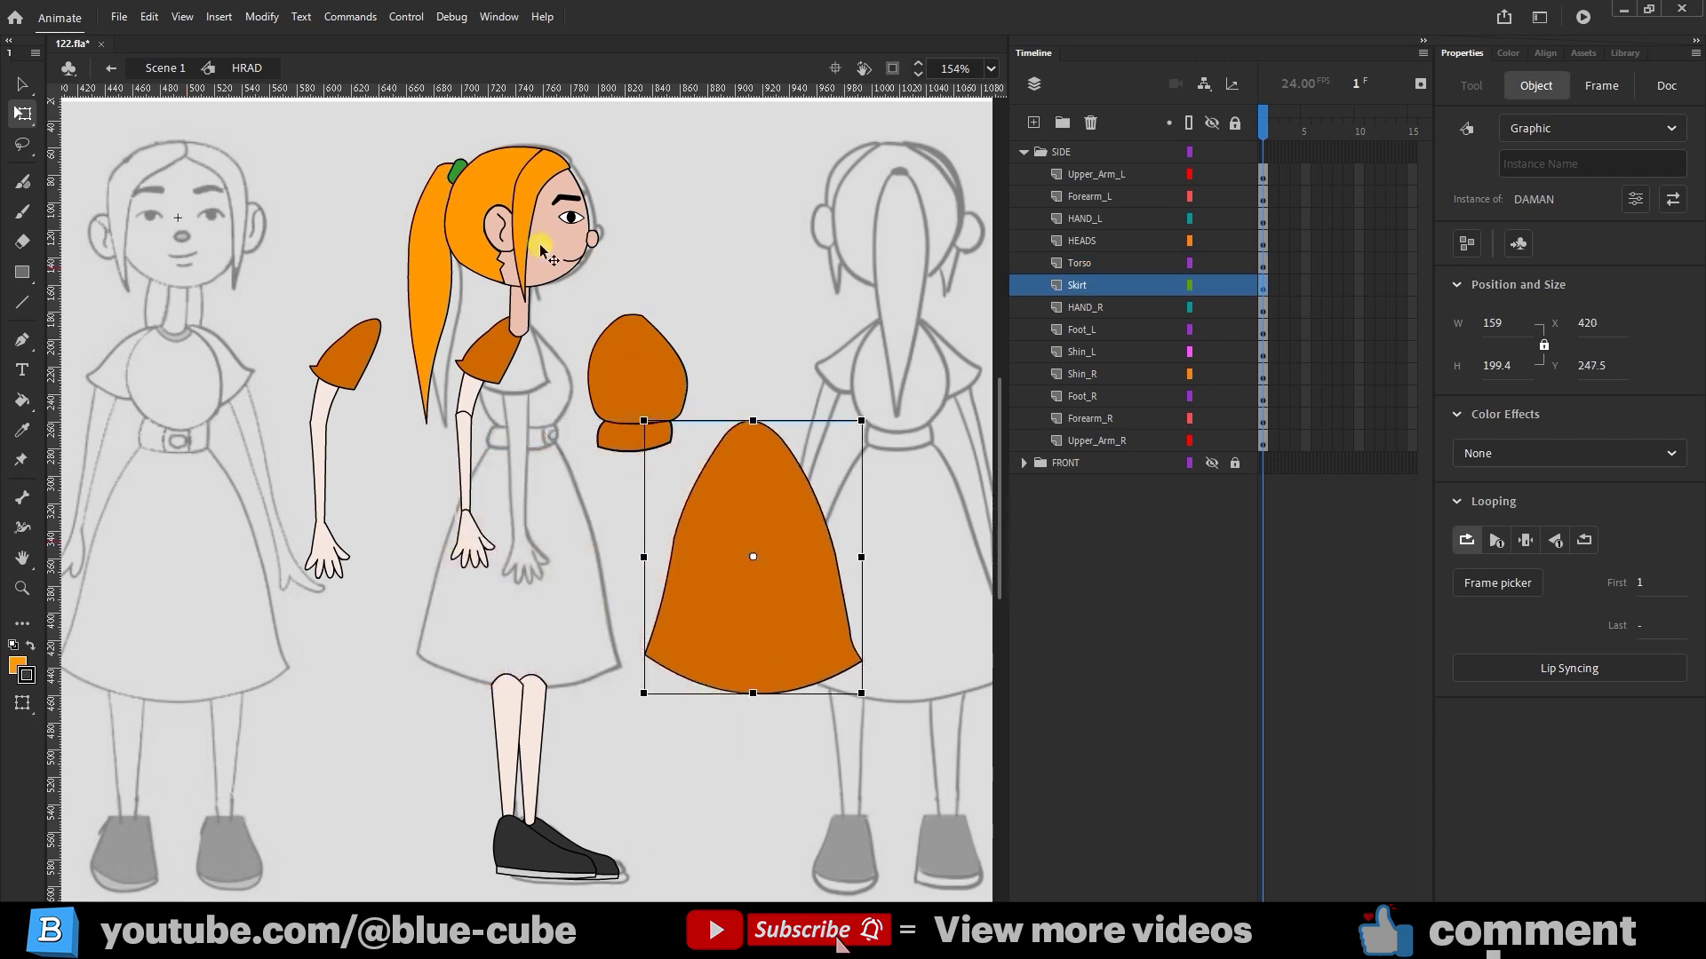
drag(584, 260, 475, 272)
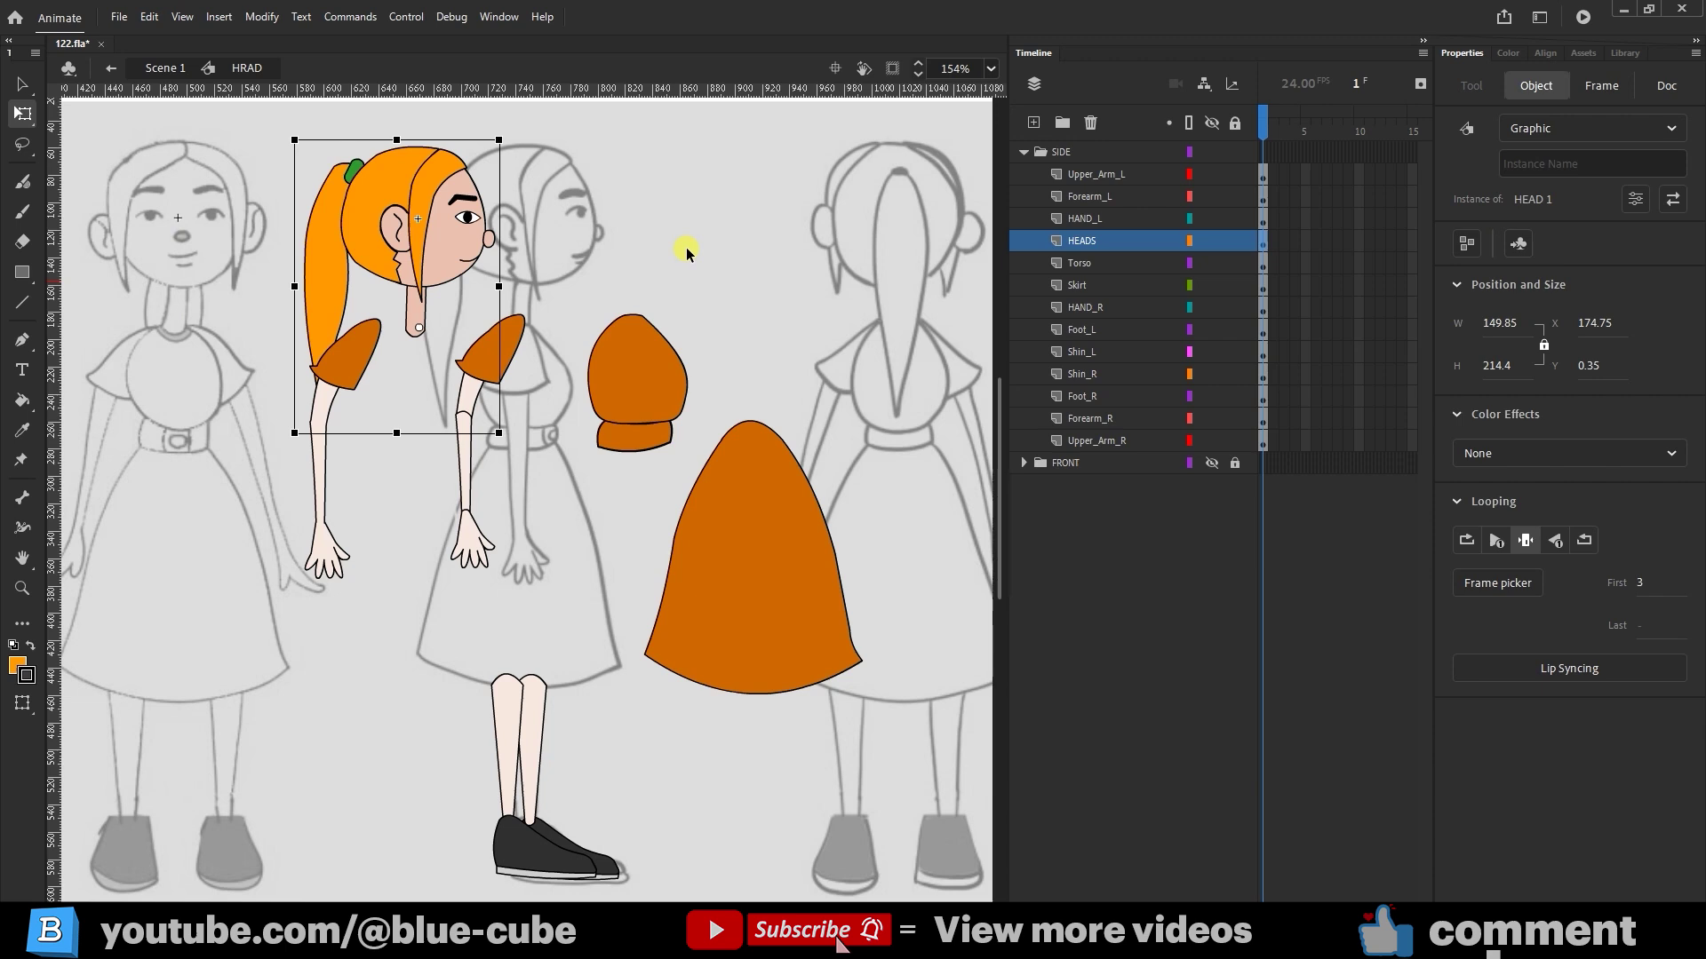
Step: Move the other arm onto the back-view sketch, then return the skirt and shift the head right
drag(570, 322, 426, 617)
drag(494, 360, 898, 366)
click(749, 555)
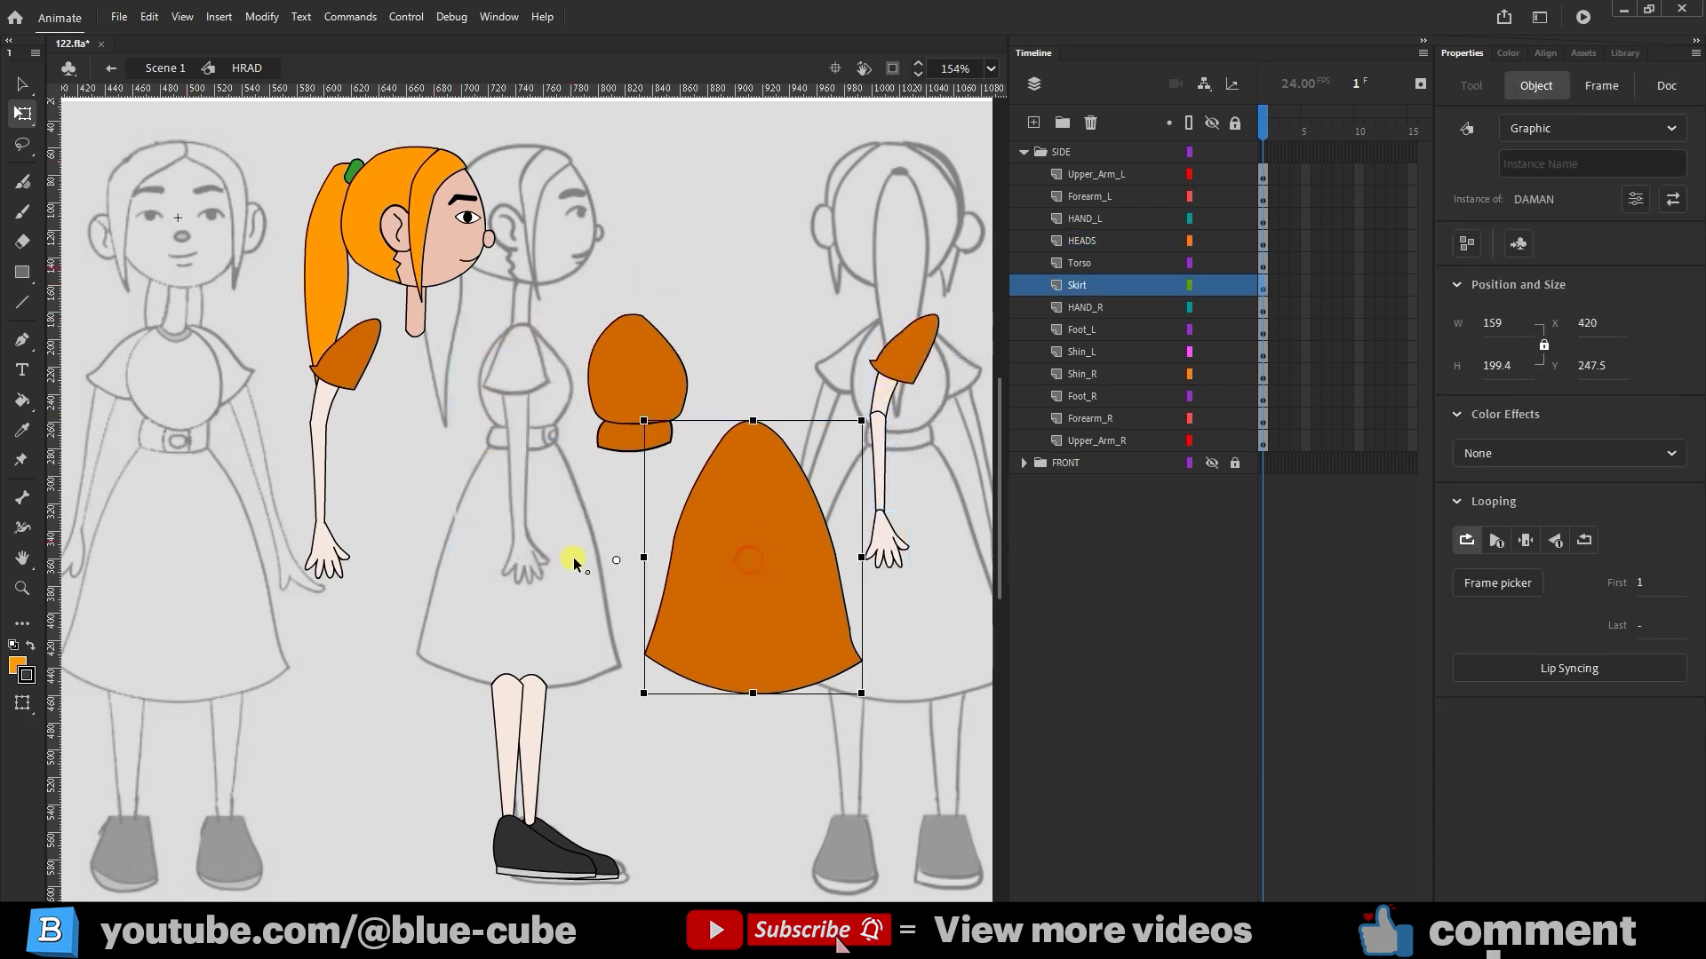
drag(723, 569, 498, 558)
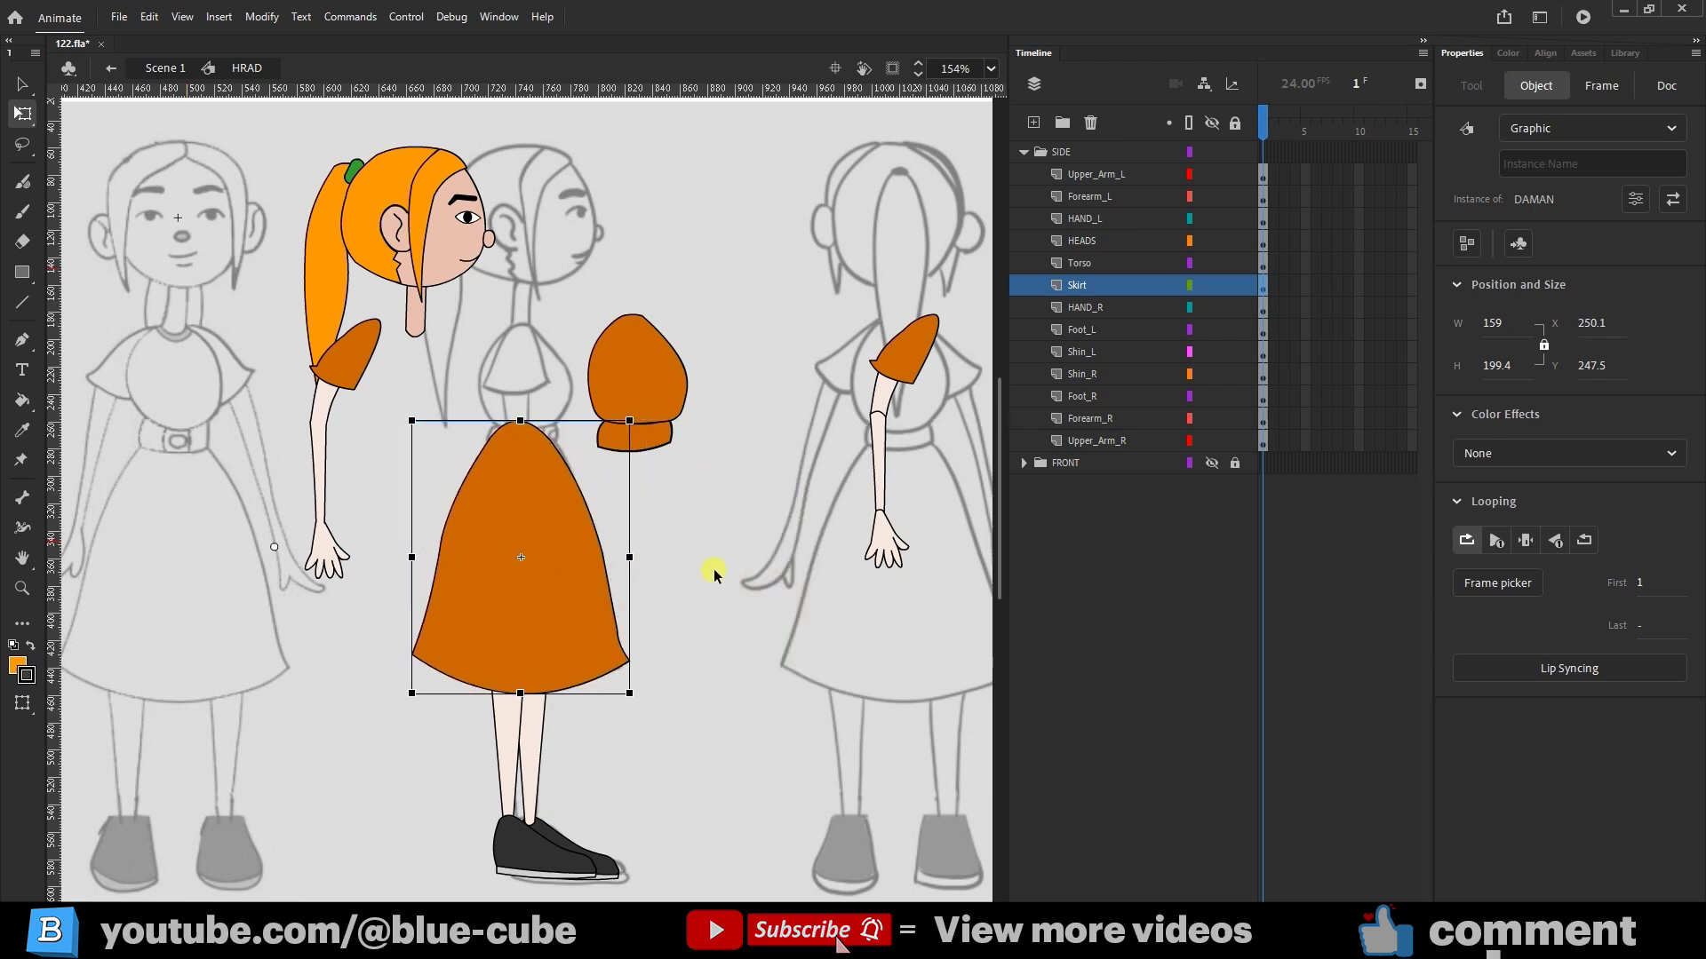
drag(471, 245, 549, 245)
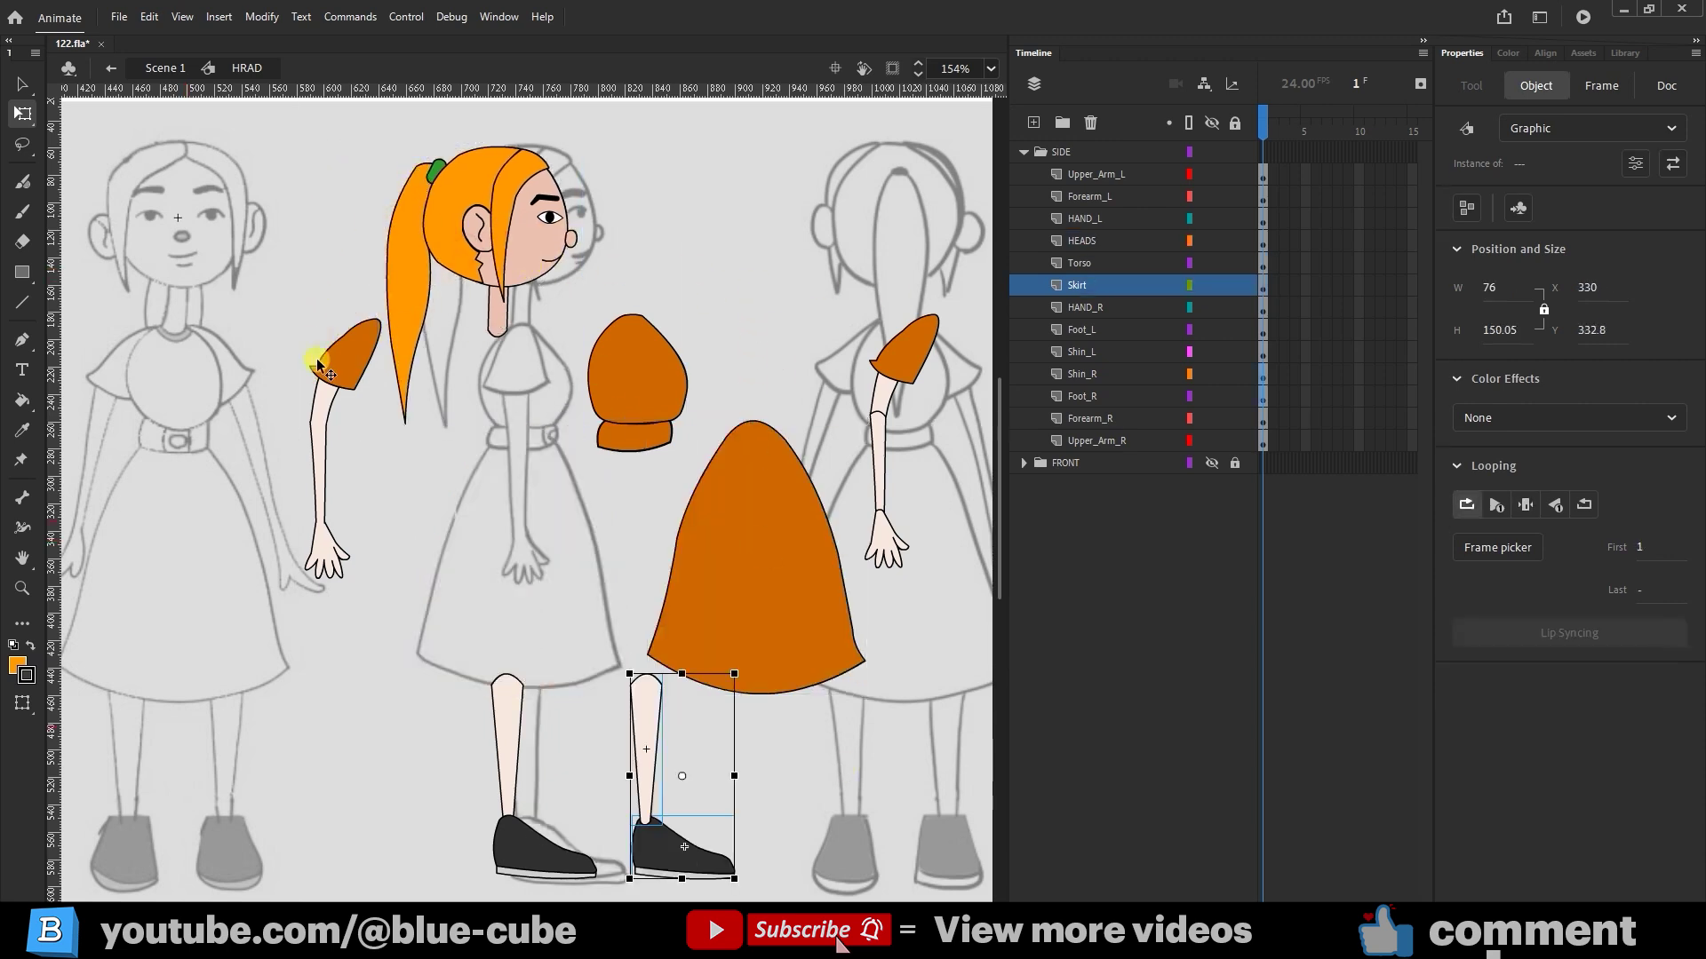
click(22, 498)
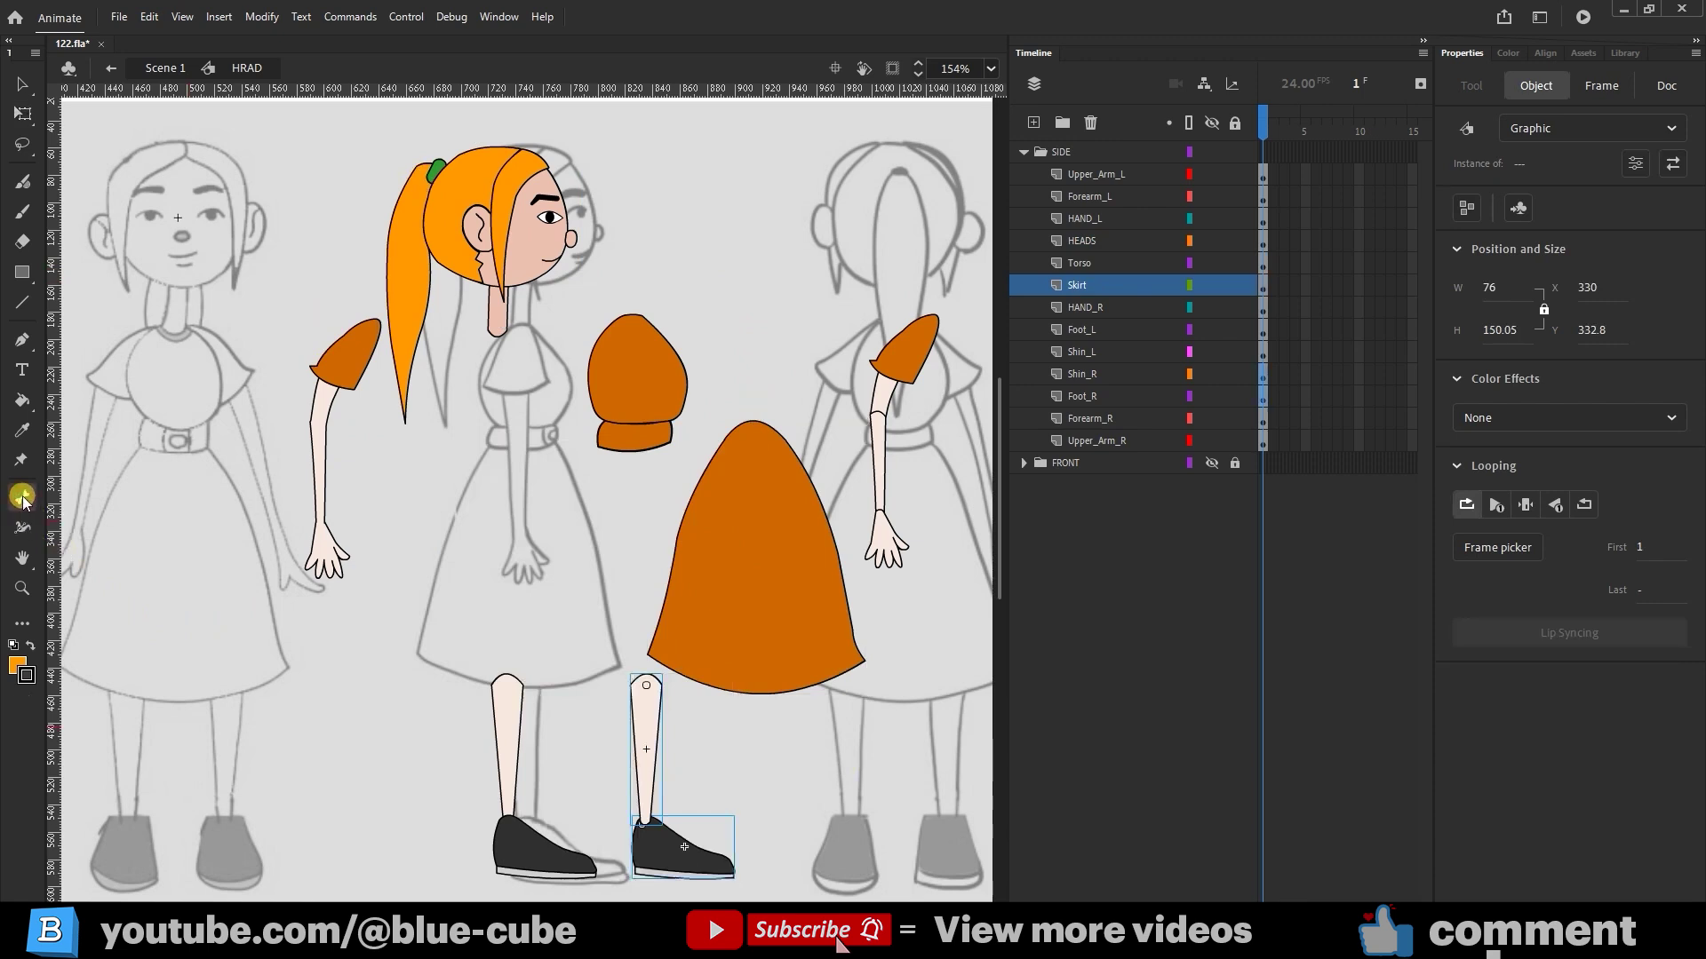
click(22, 623)
drag(172, 543, 20, 706)
key(q)
click(751, 524)
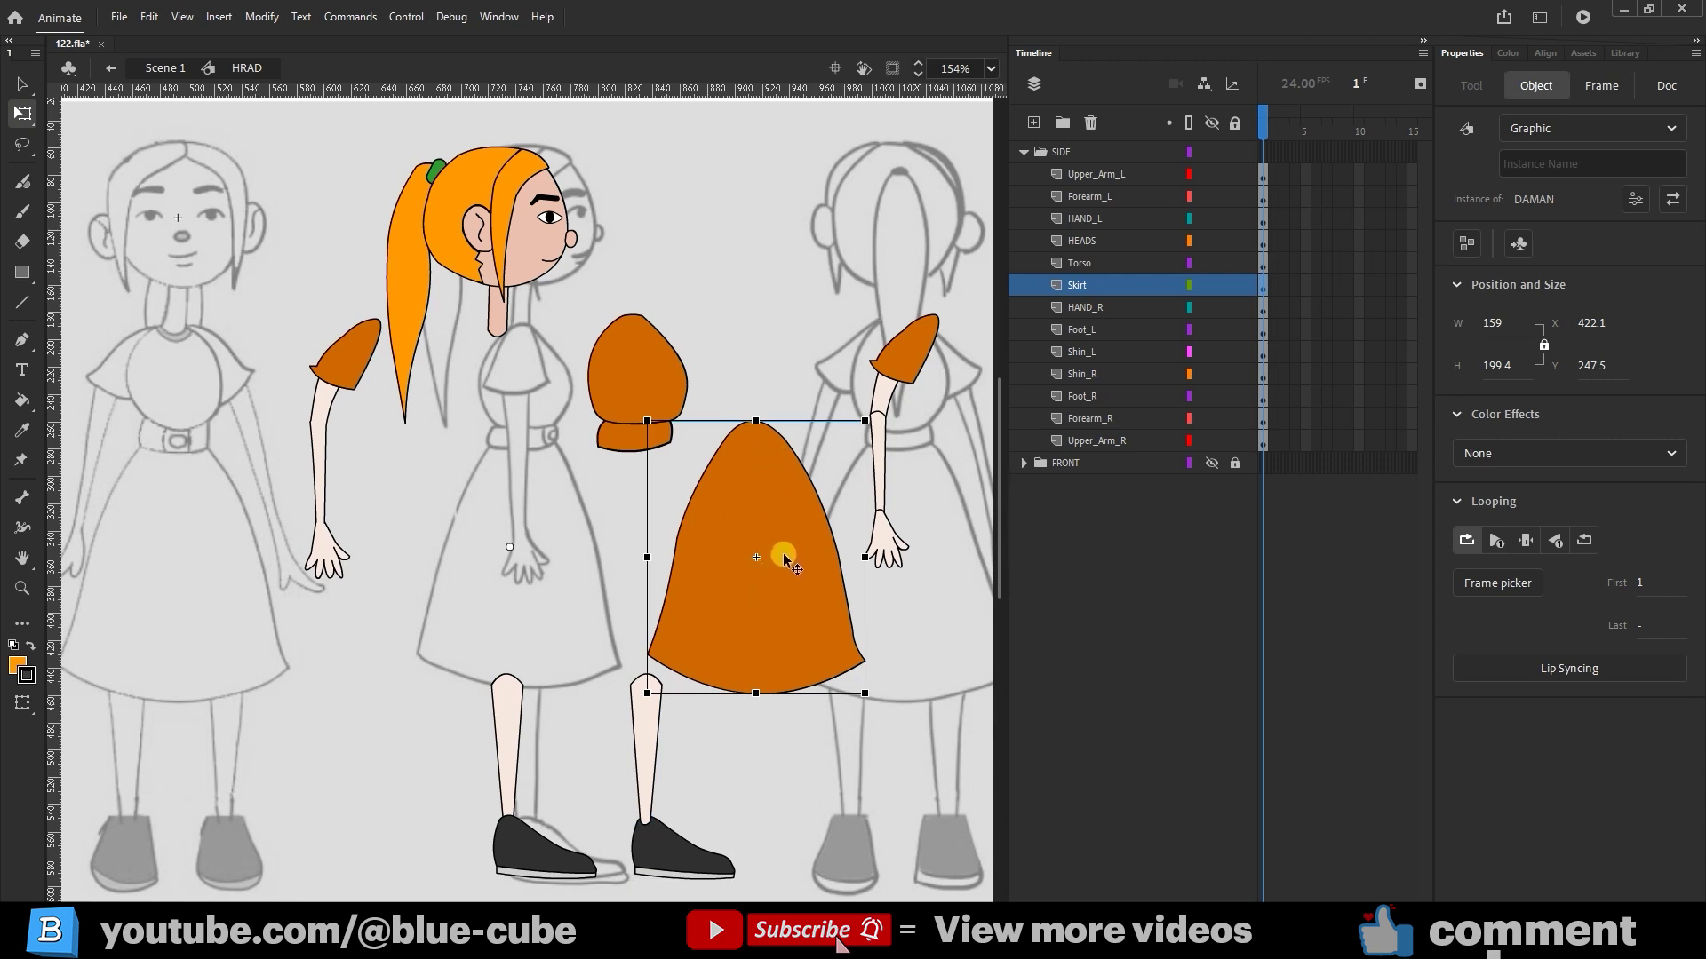
drag(756, 557, 753, 464)
click(655, 382)
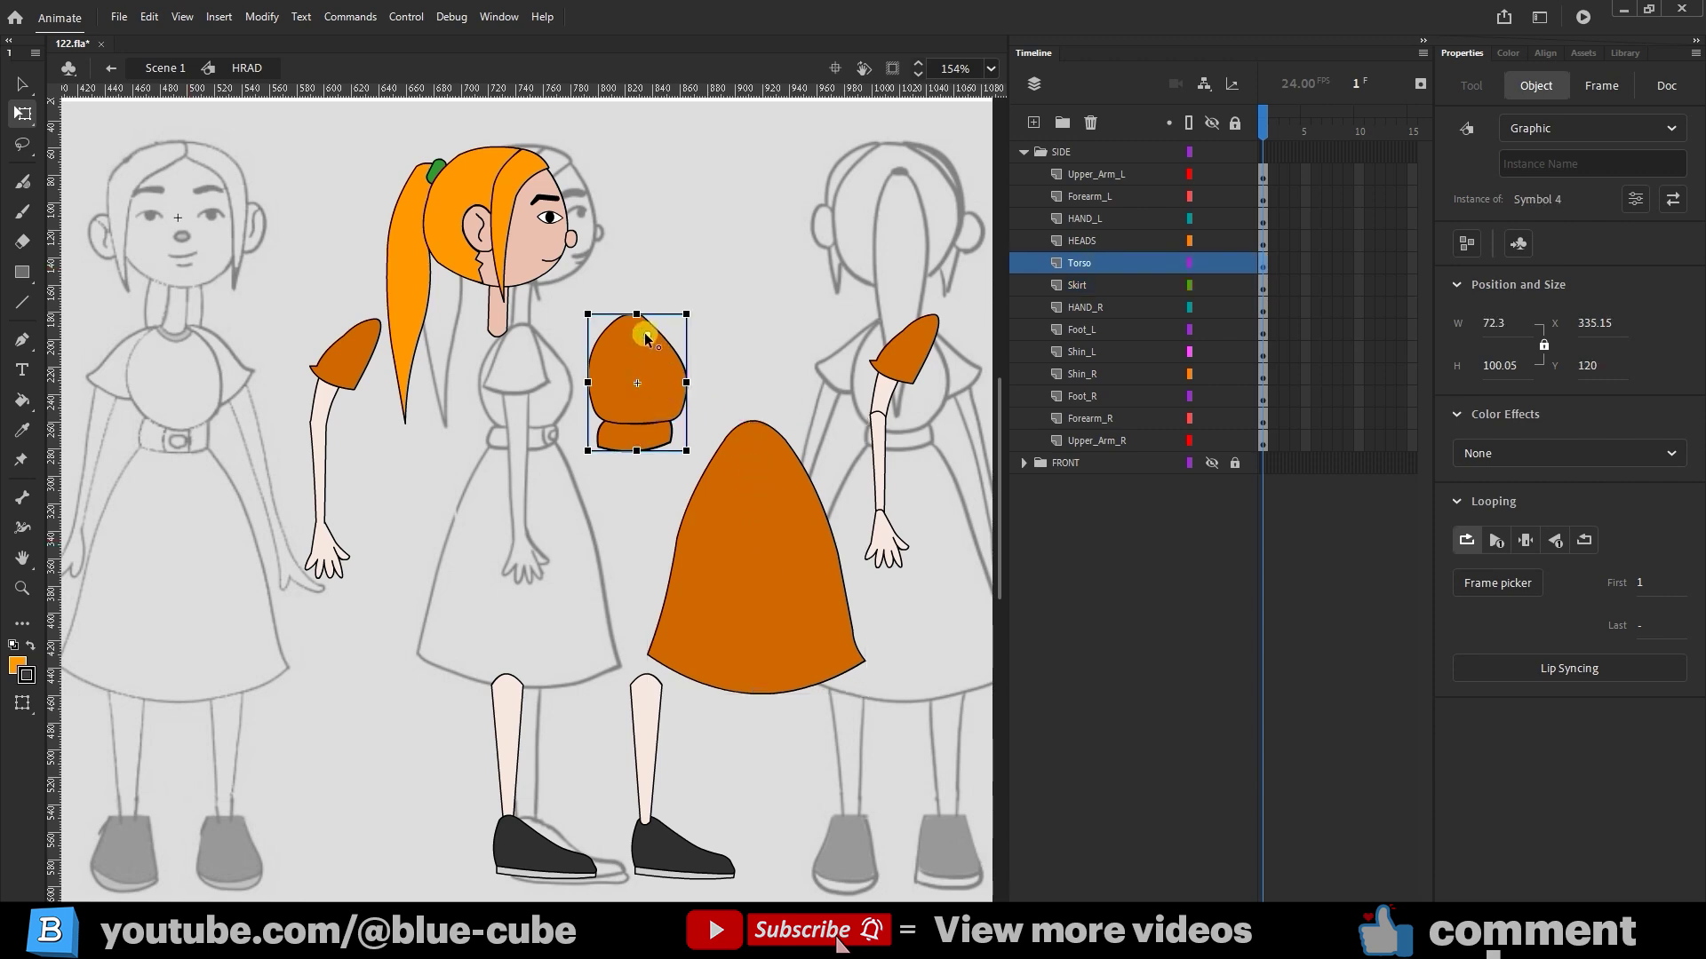
drag(651, 338, 643, 340)
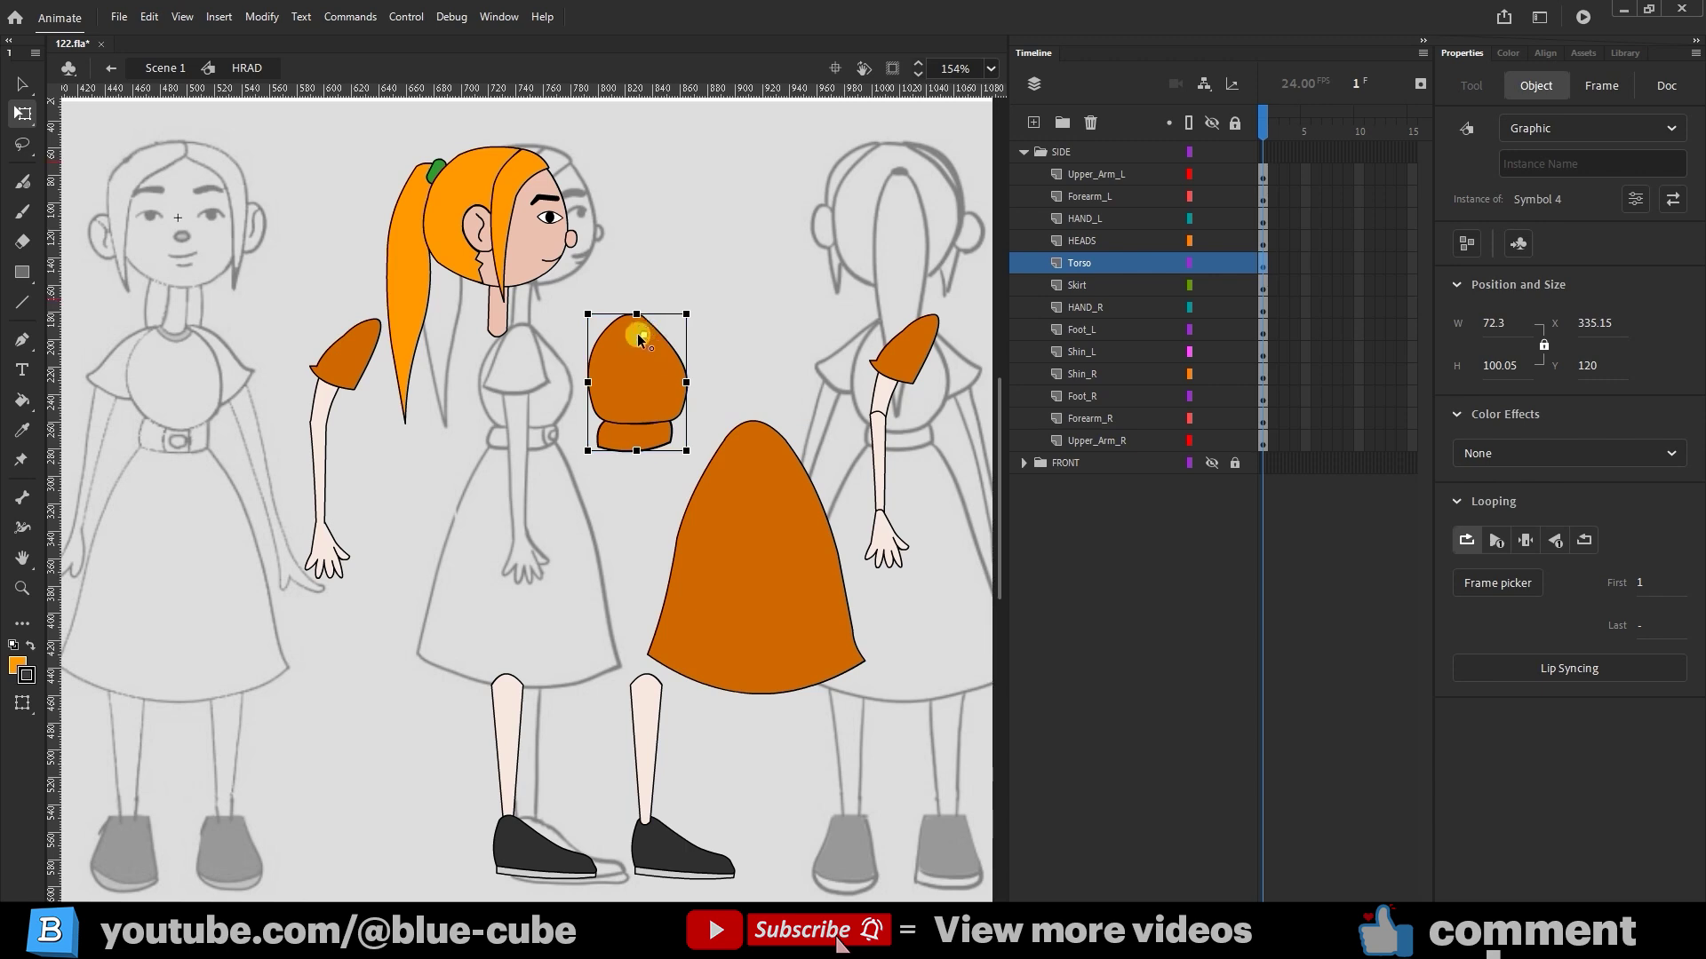
drag(643, 340, 642, 342)
click(22, 588)
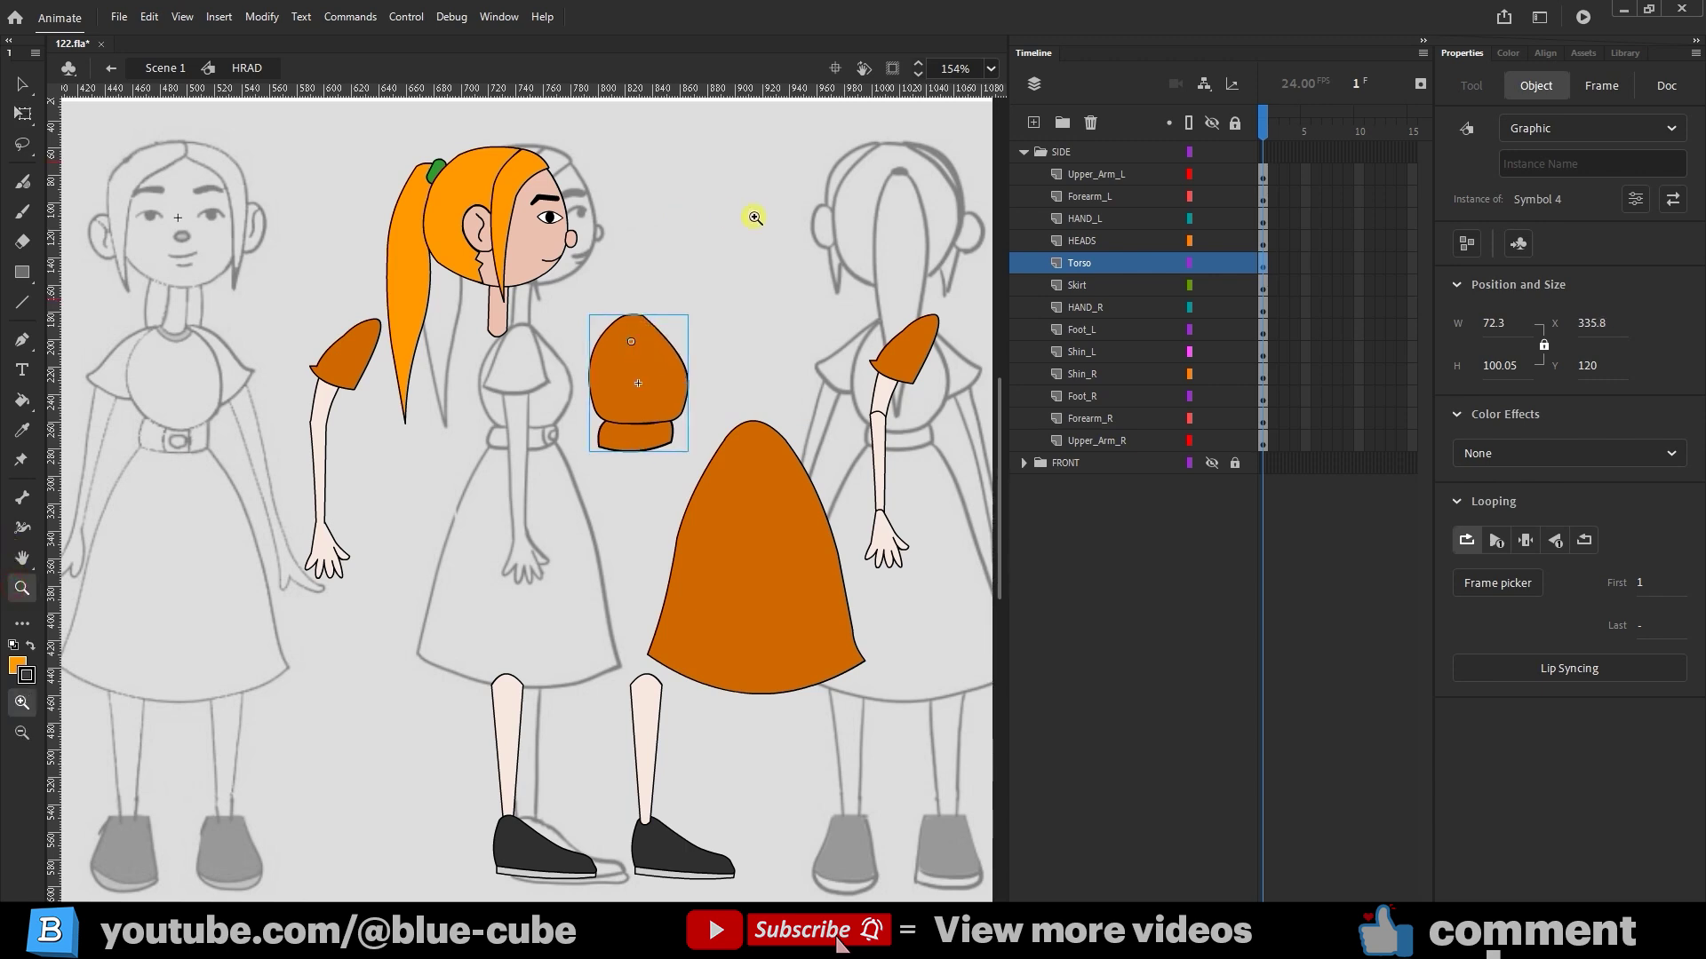
drag(753, 216, 516, 524)
click(22, 113)
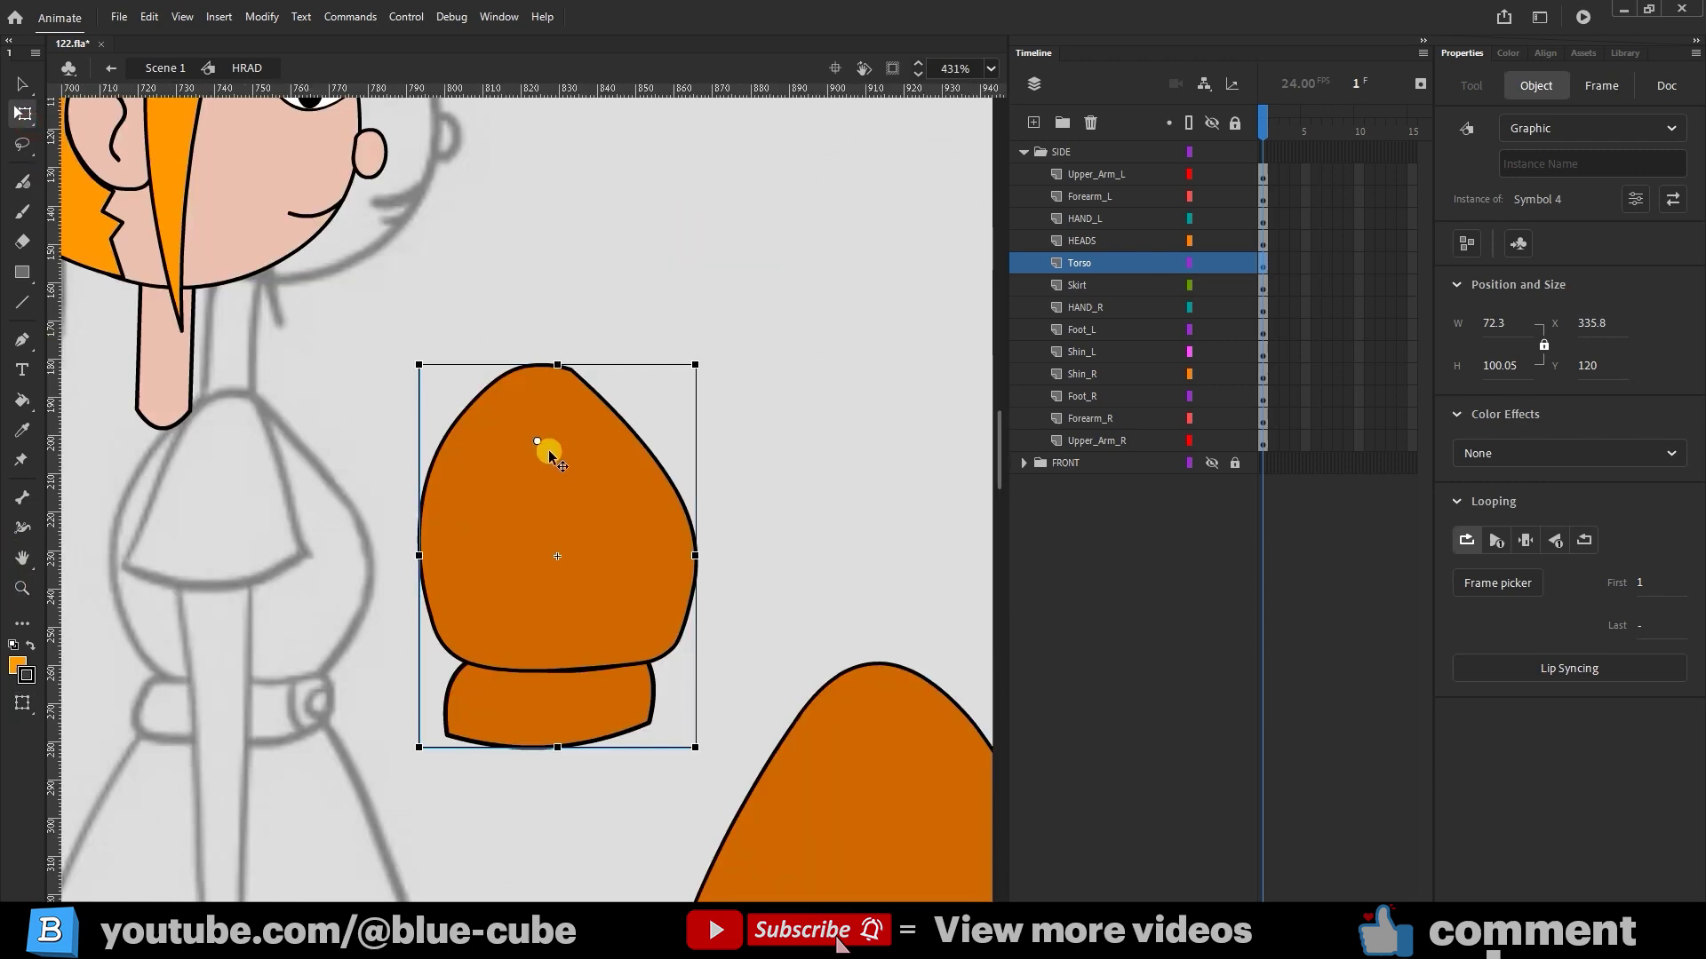
drag(538, 440, 549, 431)
scroll(770, 803, up, 5)
scroll(769, 803, left, 5)
click(651, 540)
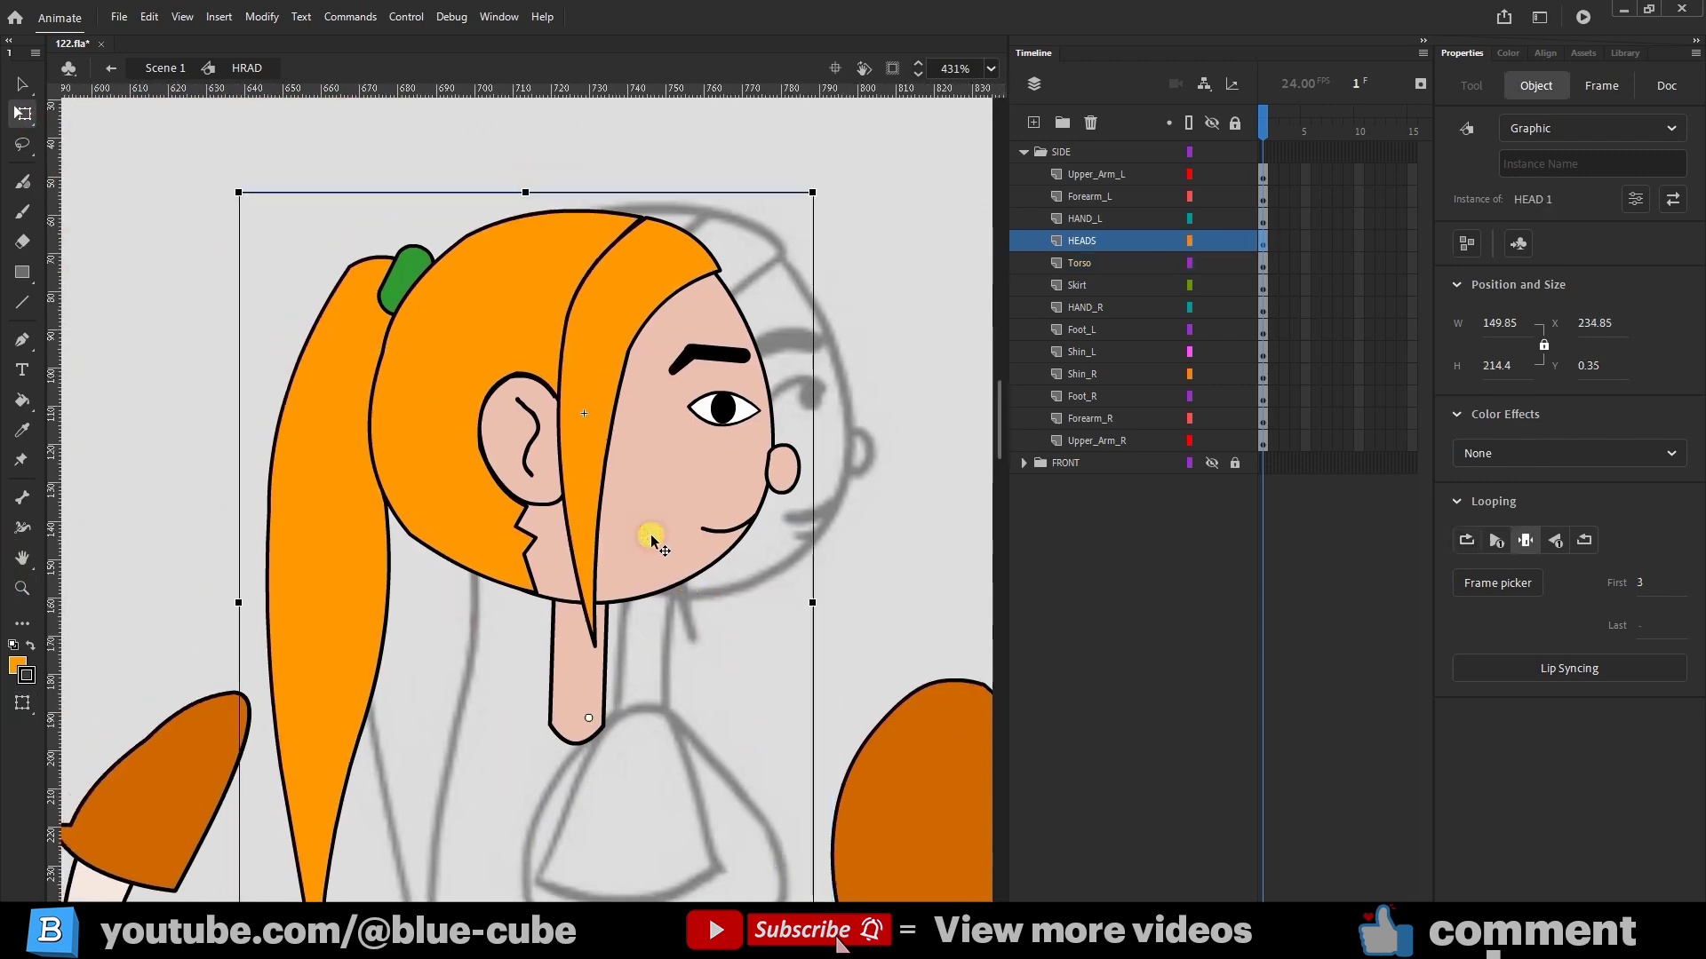
drag(592, 722, 586, 721)
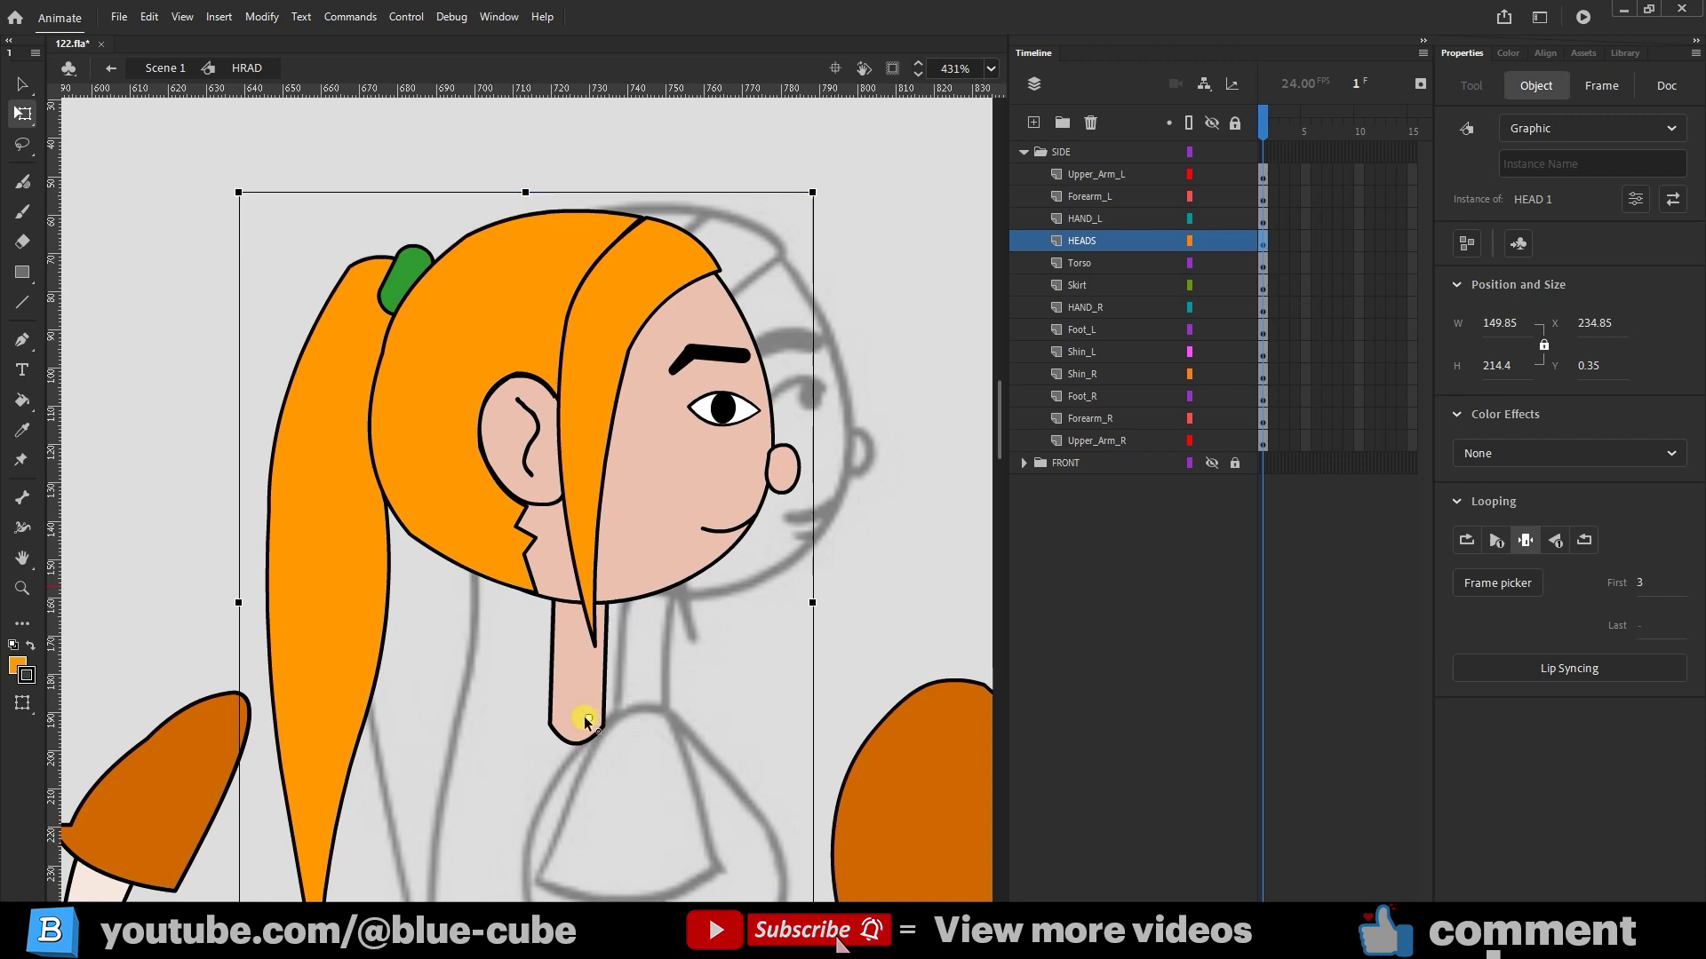
drag(429, 782, 526, 543)
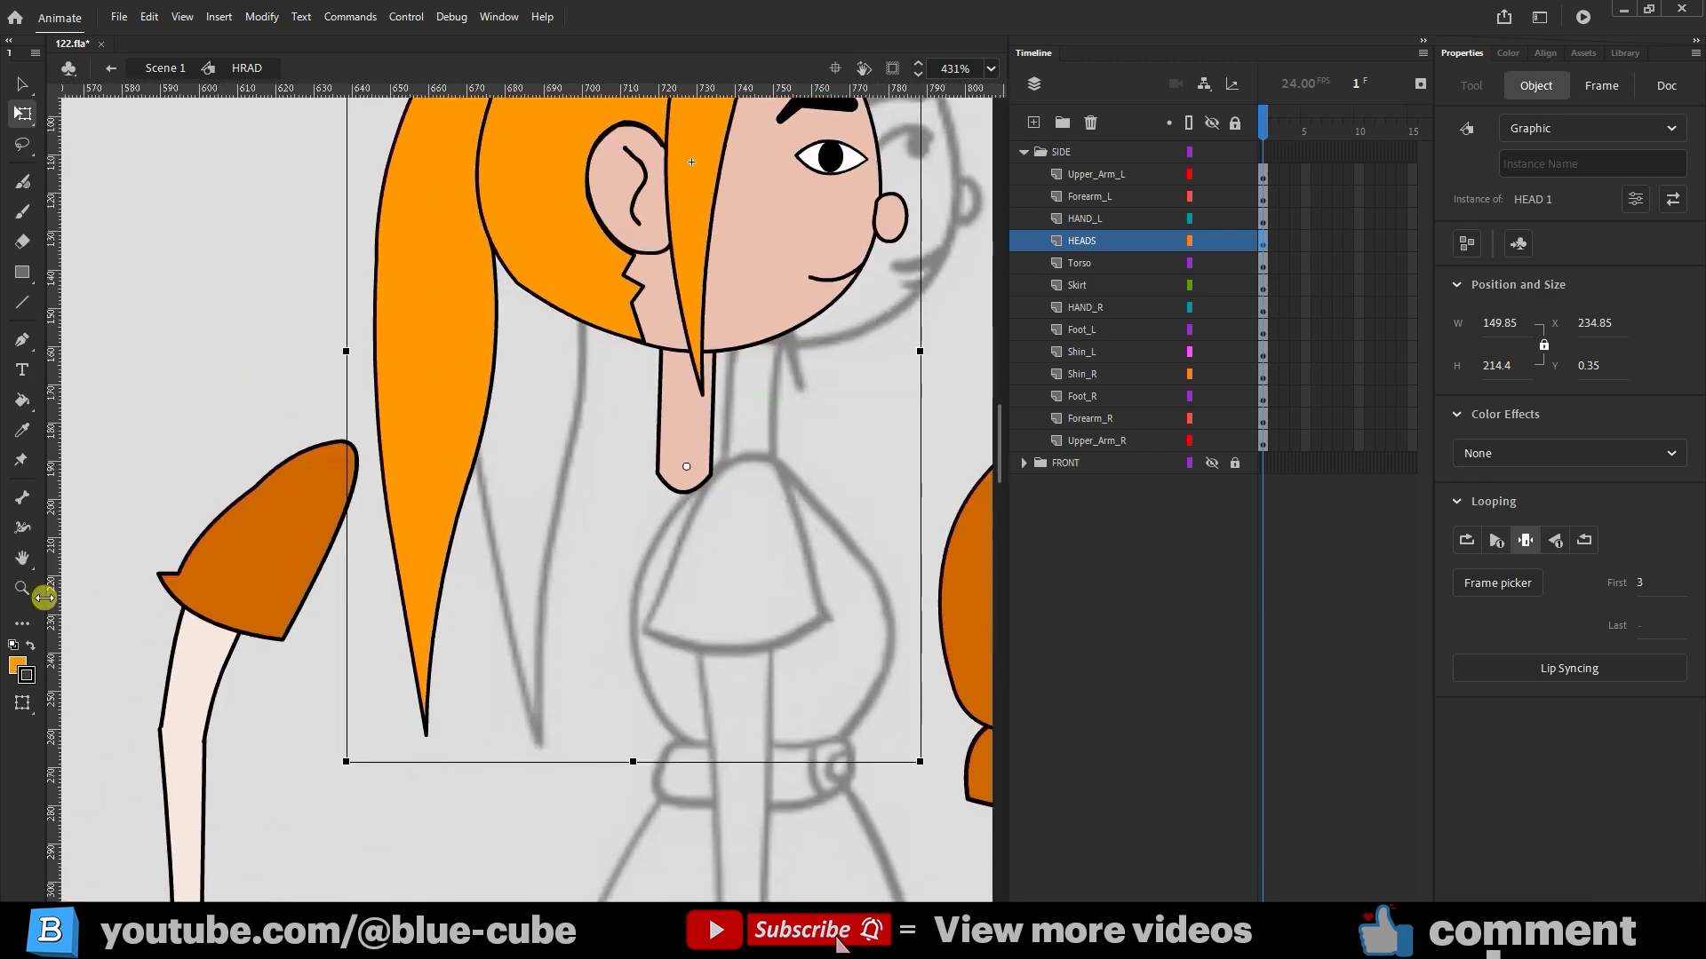
key(ctrl+minus)
click(425, 497)
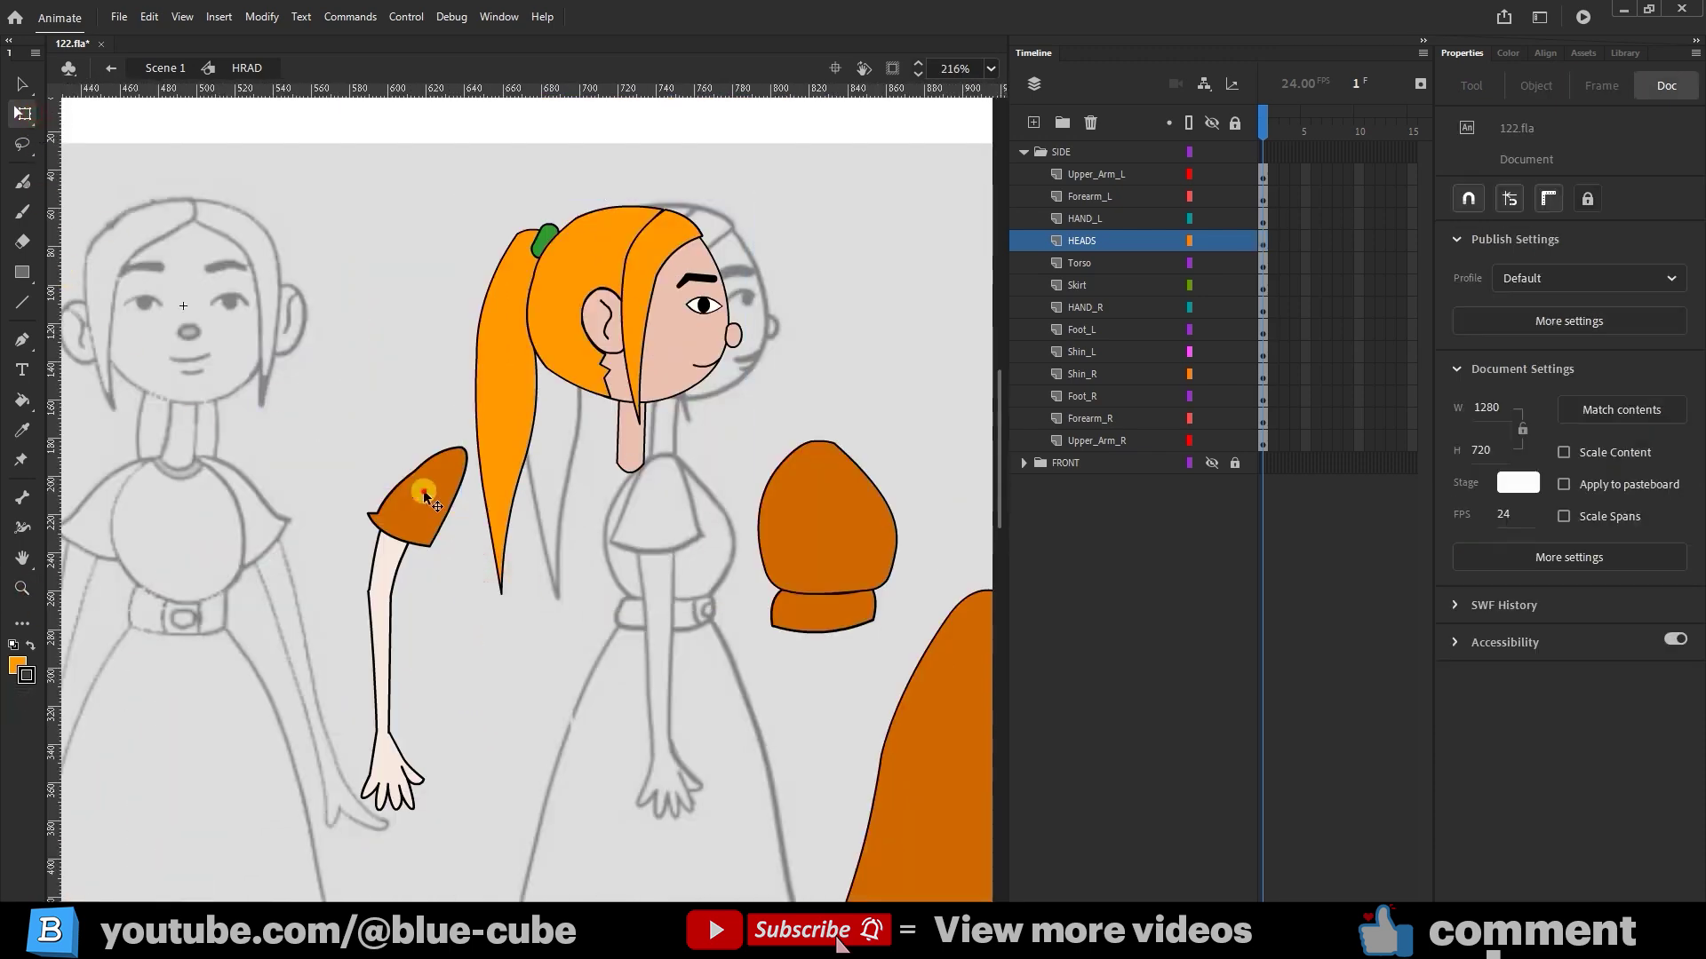
drag(424, 497, 456, 466)
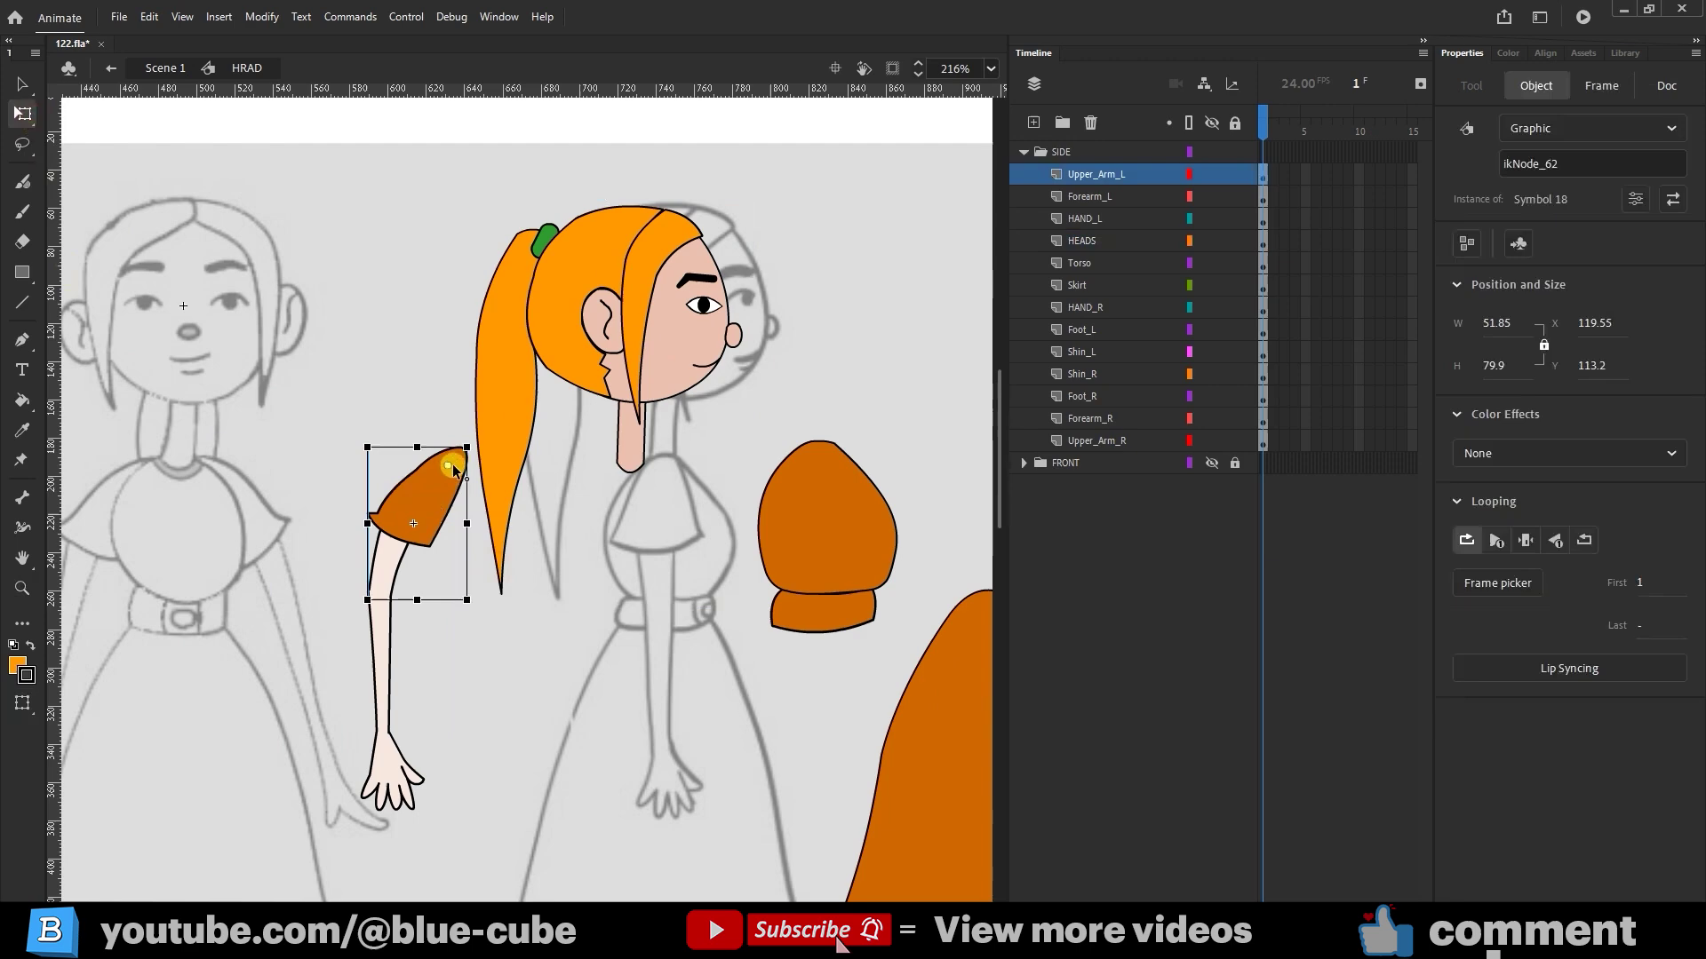
click(462, 656)
click(378, 604)
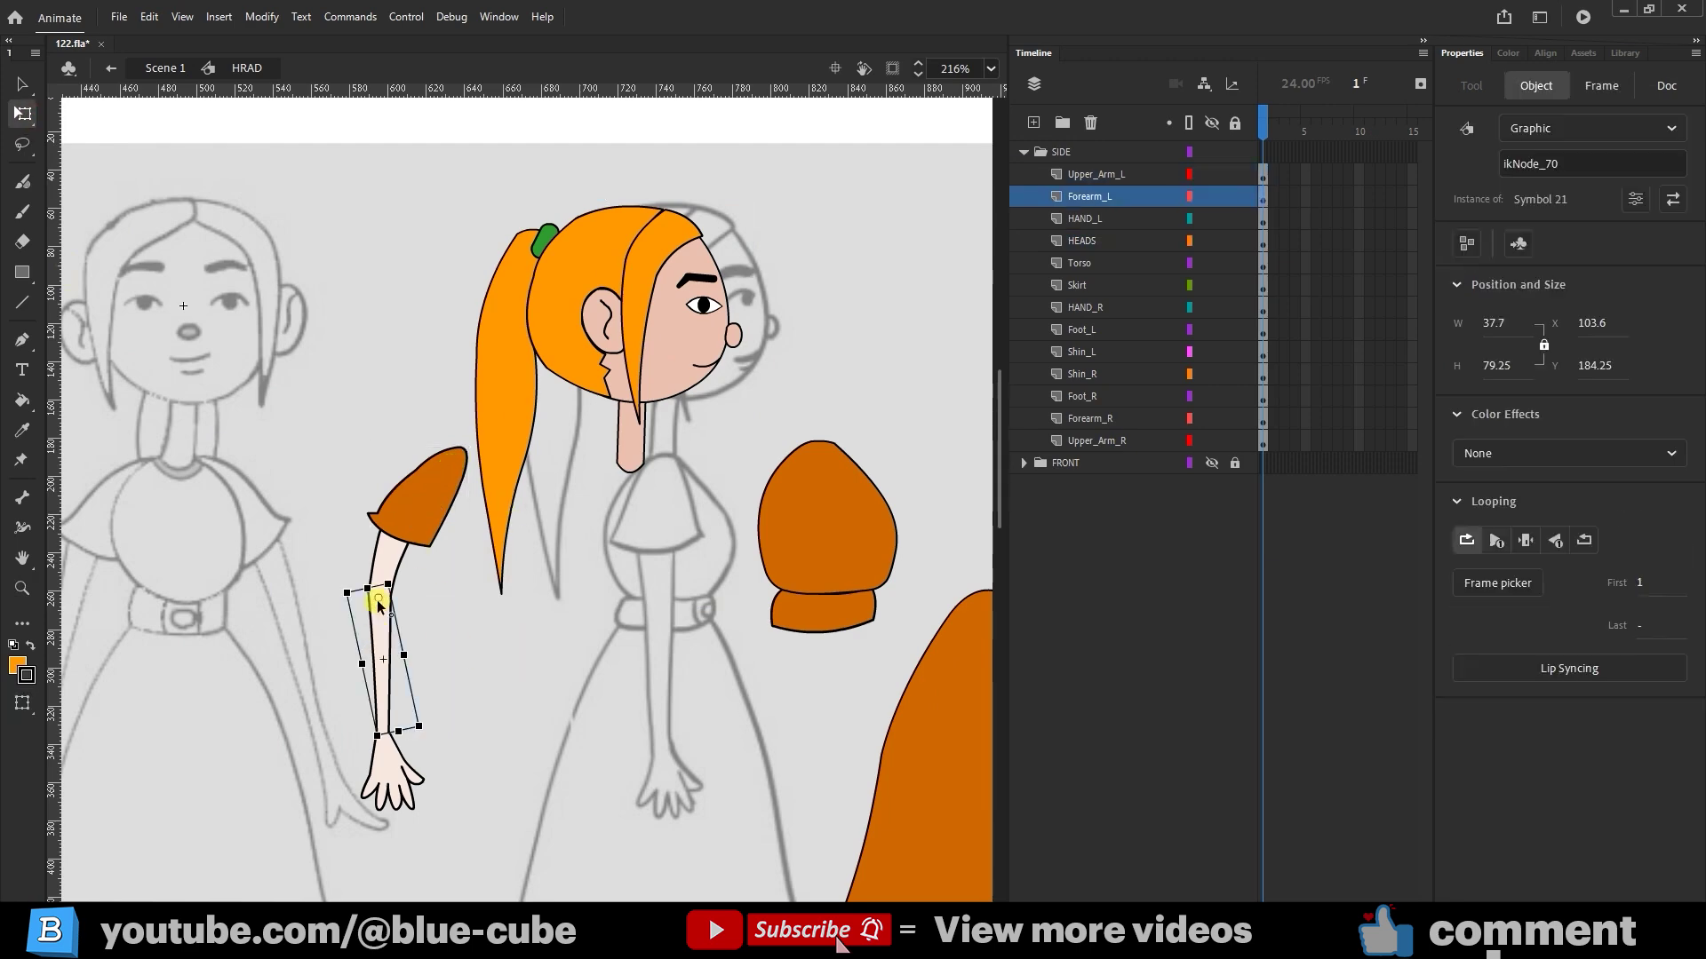
click(392, 762)
drag(793, 715, 278, 556)
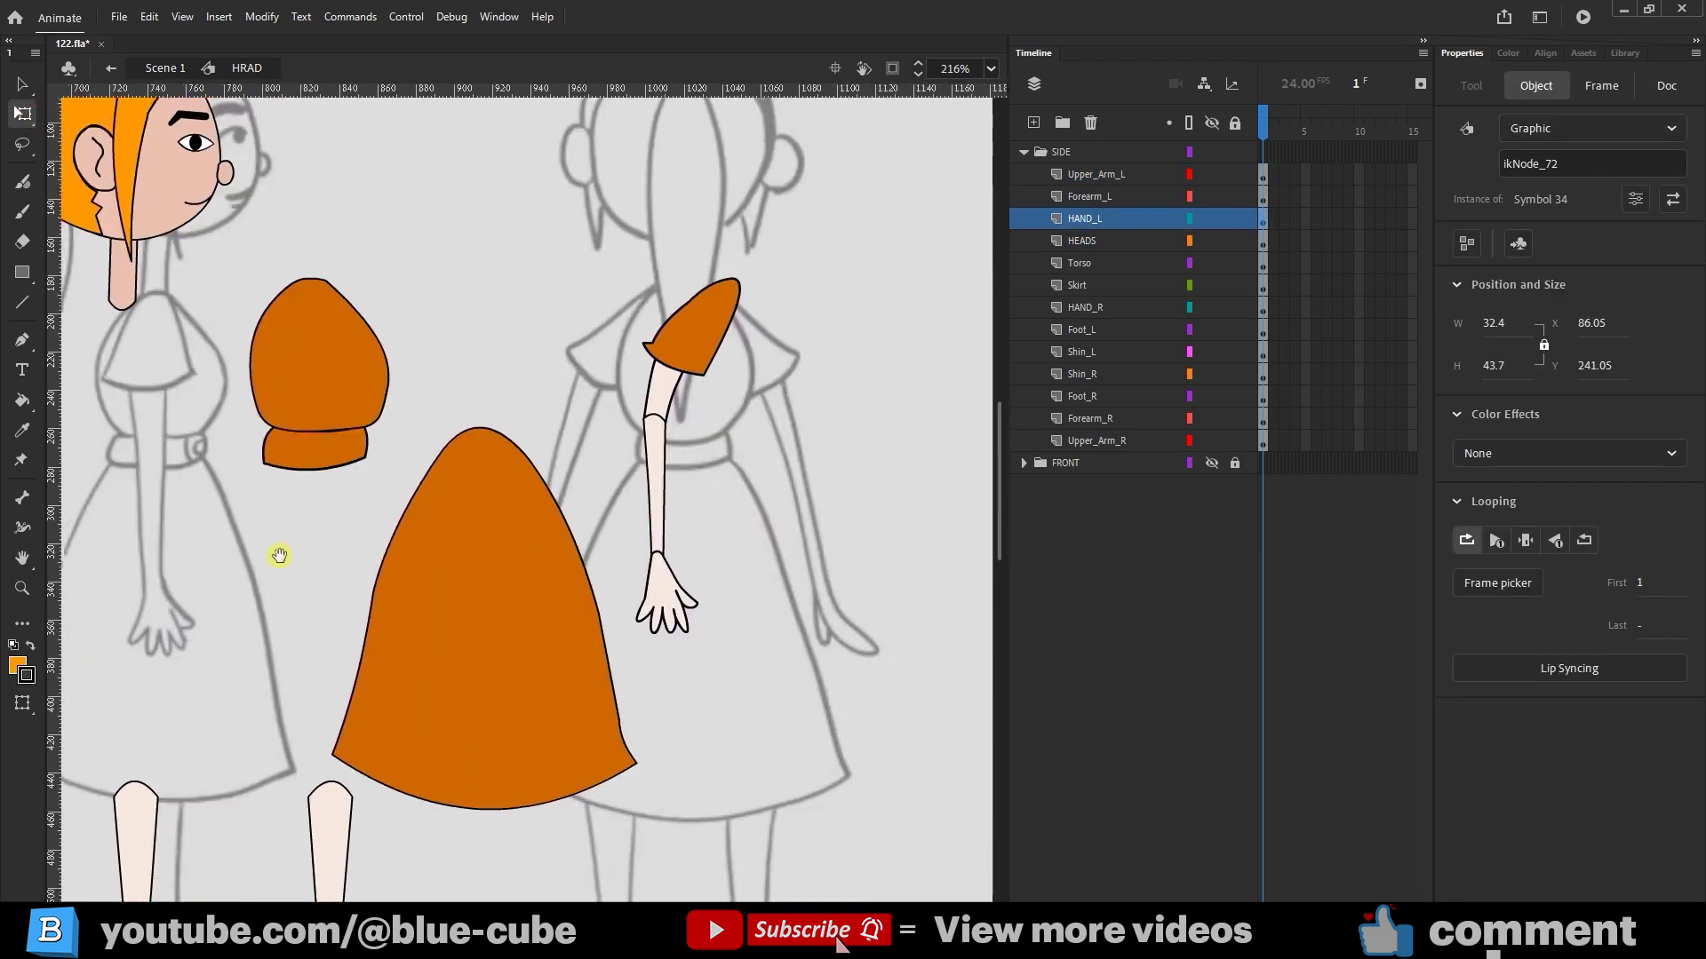
mouse_move(353, 778)
mouse_down()
mouse_move(564, 557)
mouse_move(680, 724)
mouse_up()
click(532, 524)
click(25, 581)
alt+click(601, 563)
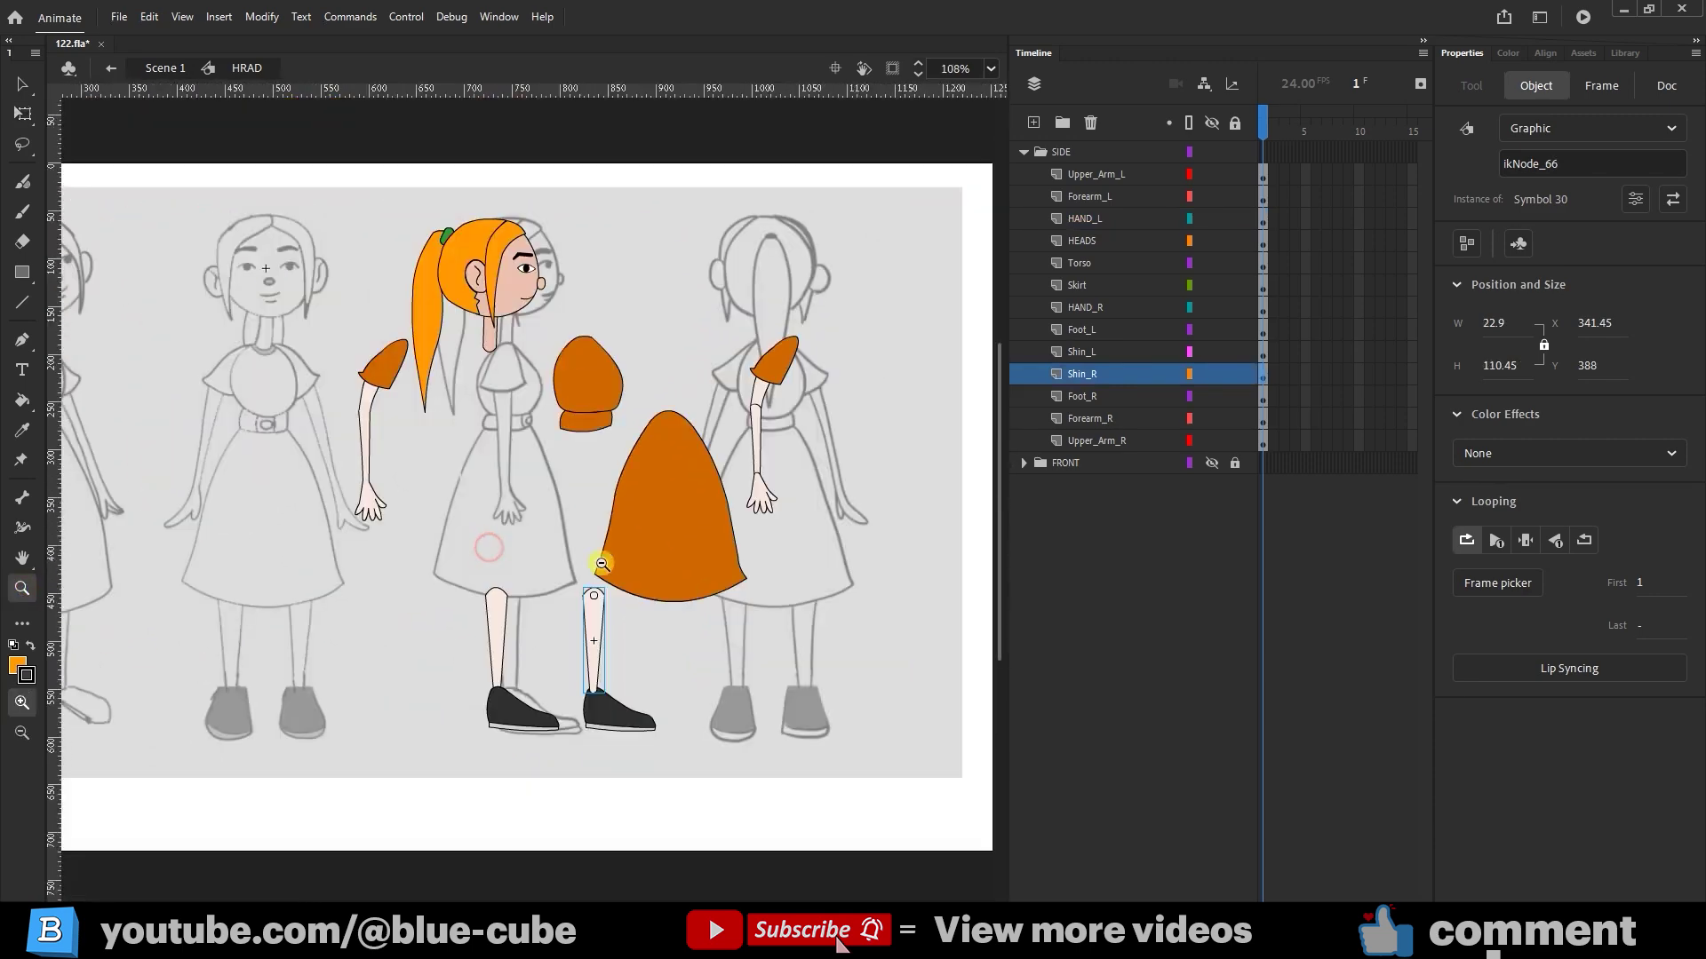
scroll(647, 579, up, 2)
click(23, 499)
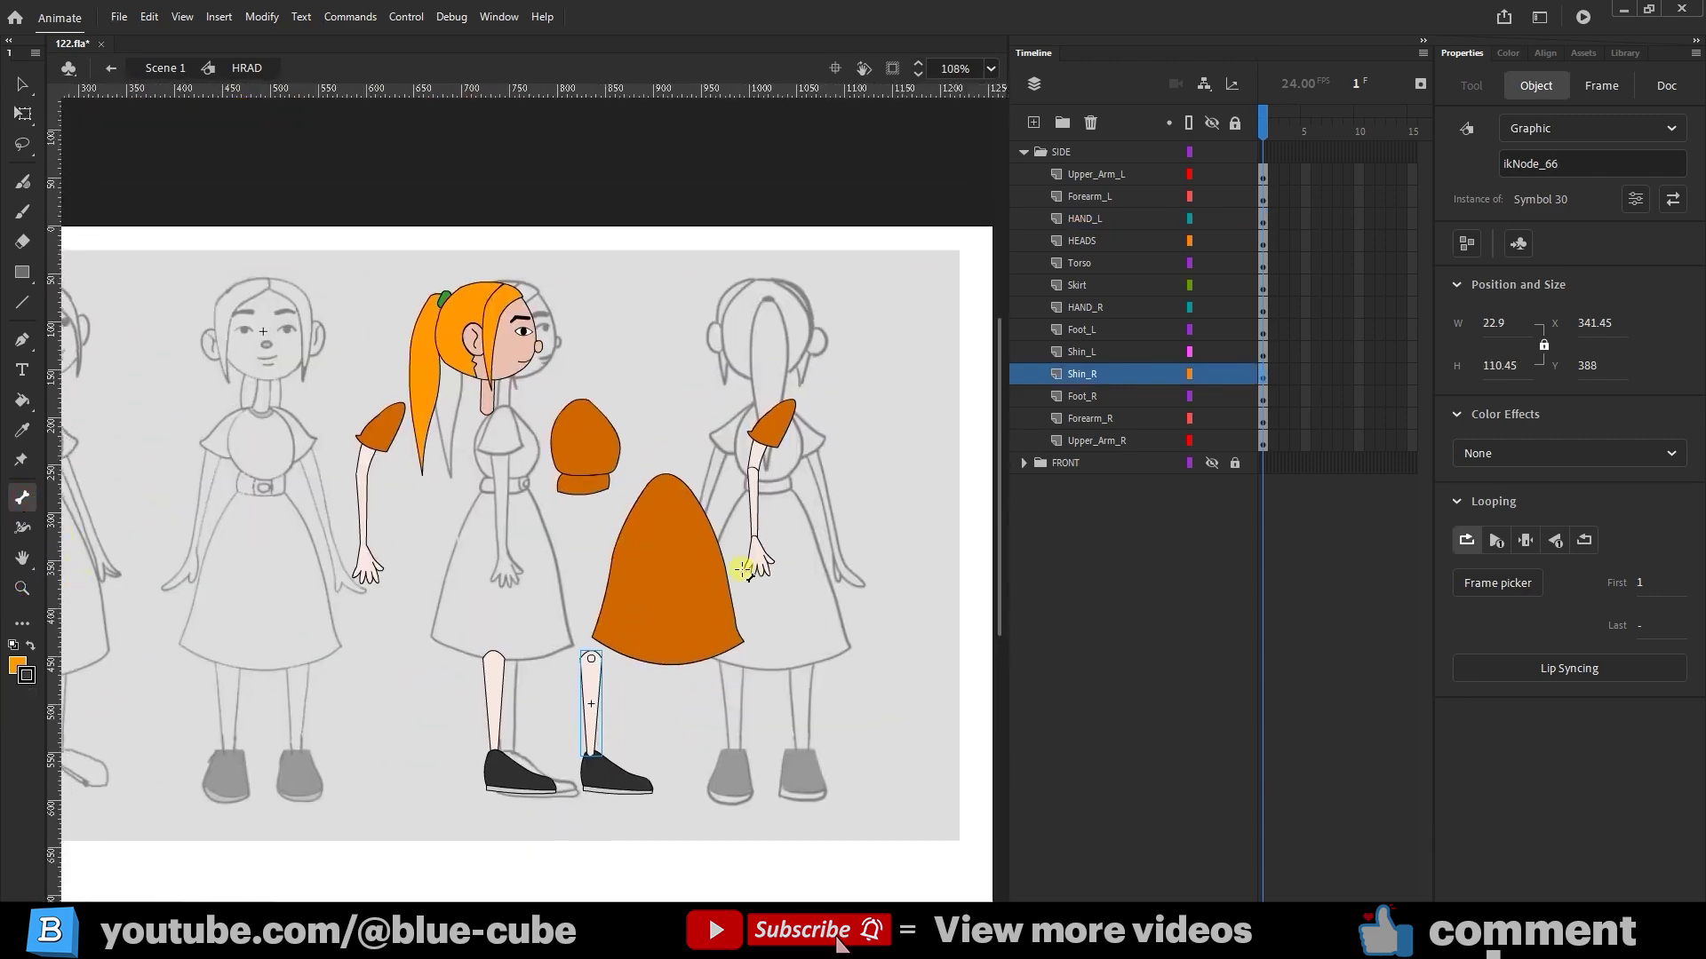
click(22, 588)
click(571, 728)
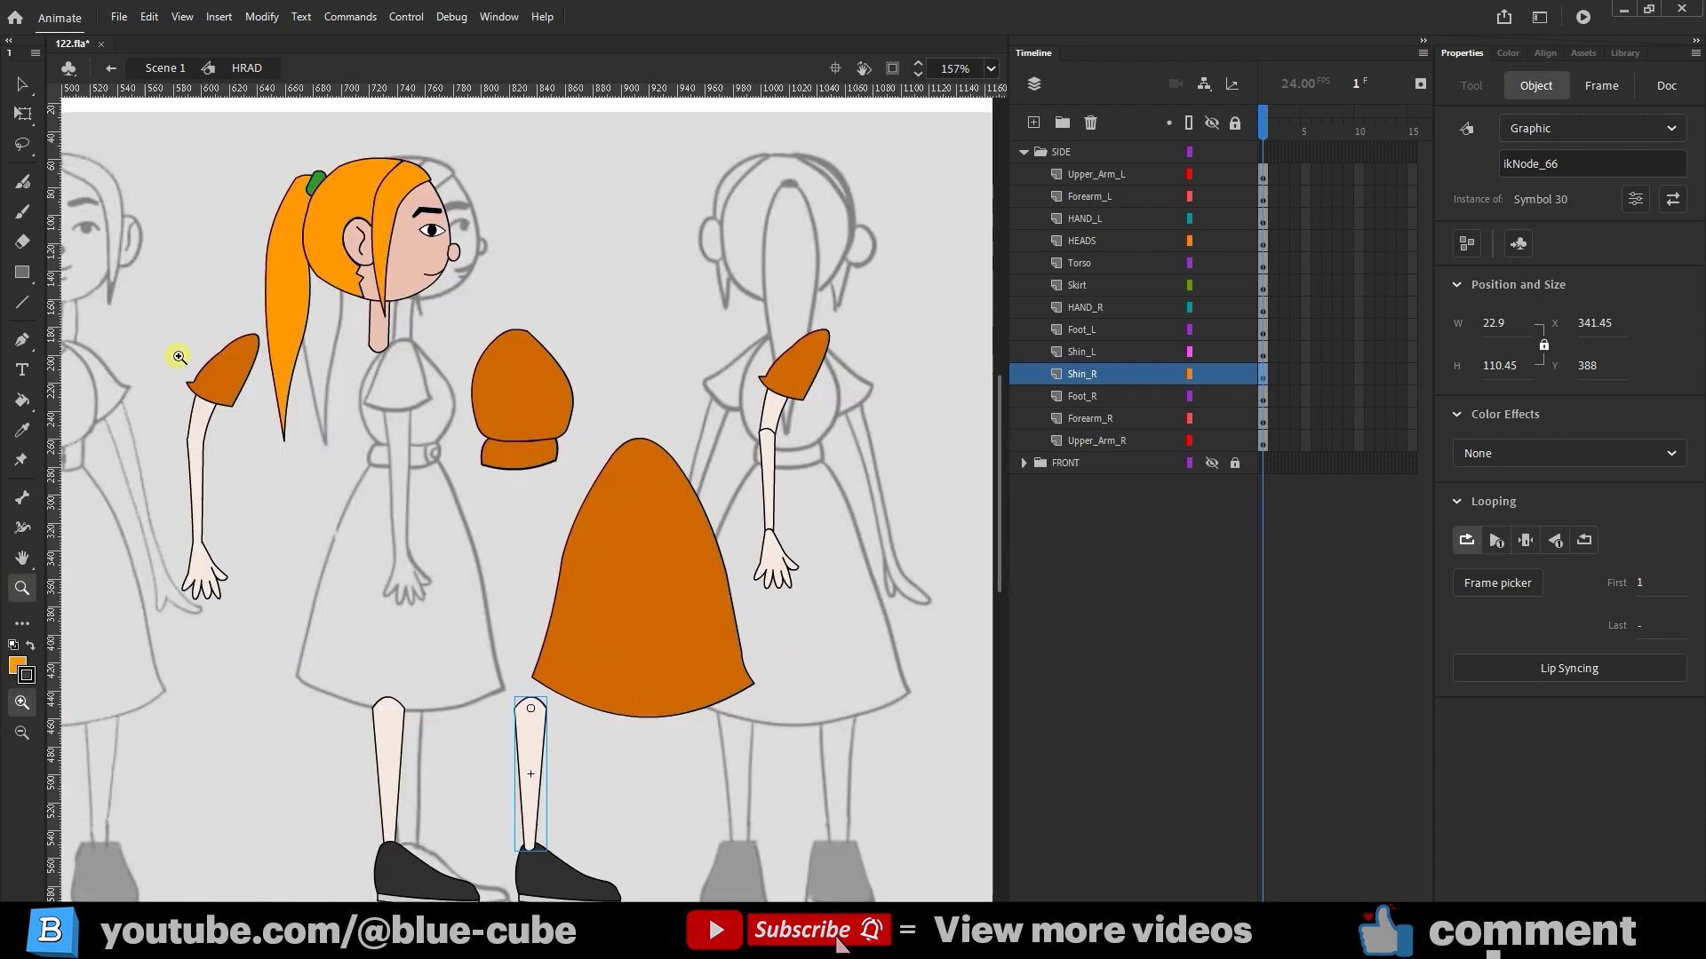
Step: Draw bones linking head to torso, torso to skirt and both arms, and down to the hand
click(22, 496)
drag(379, 344, 519, 353)
mouse_move(519, 353)
mouse_down()
mouse_move(639, 468)
mouse_move(817, 342)
mouse_up()
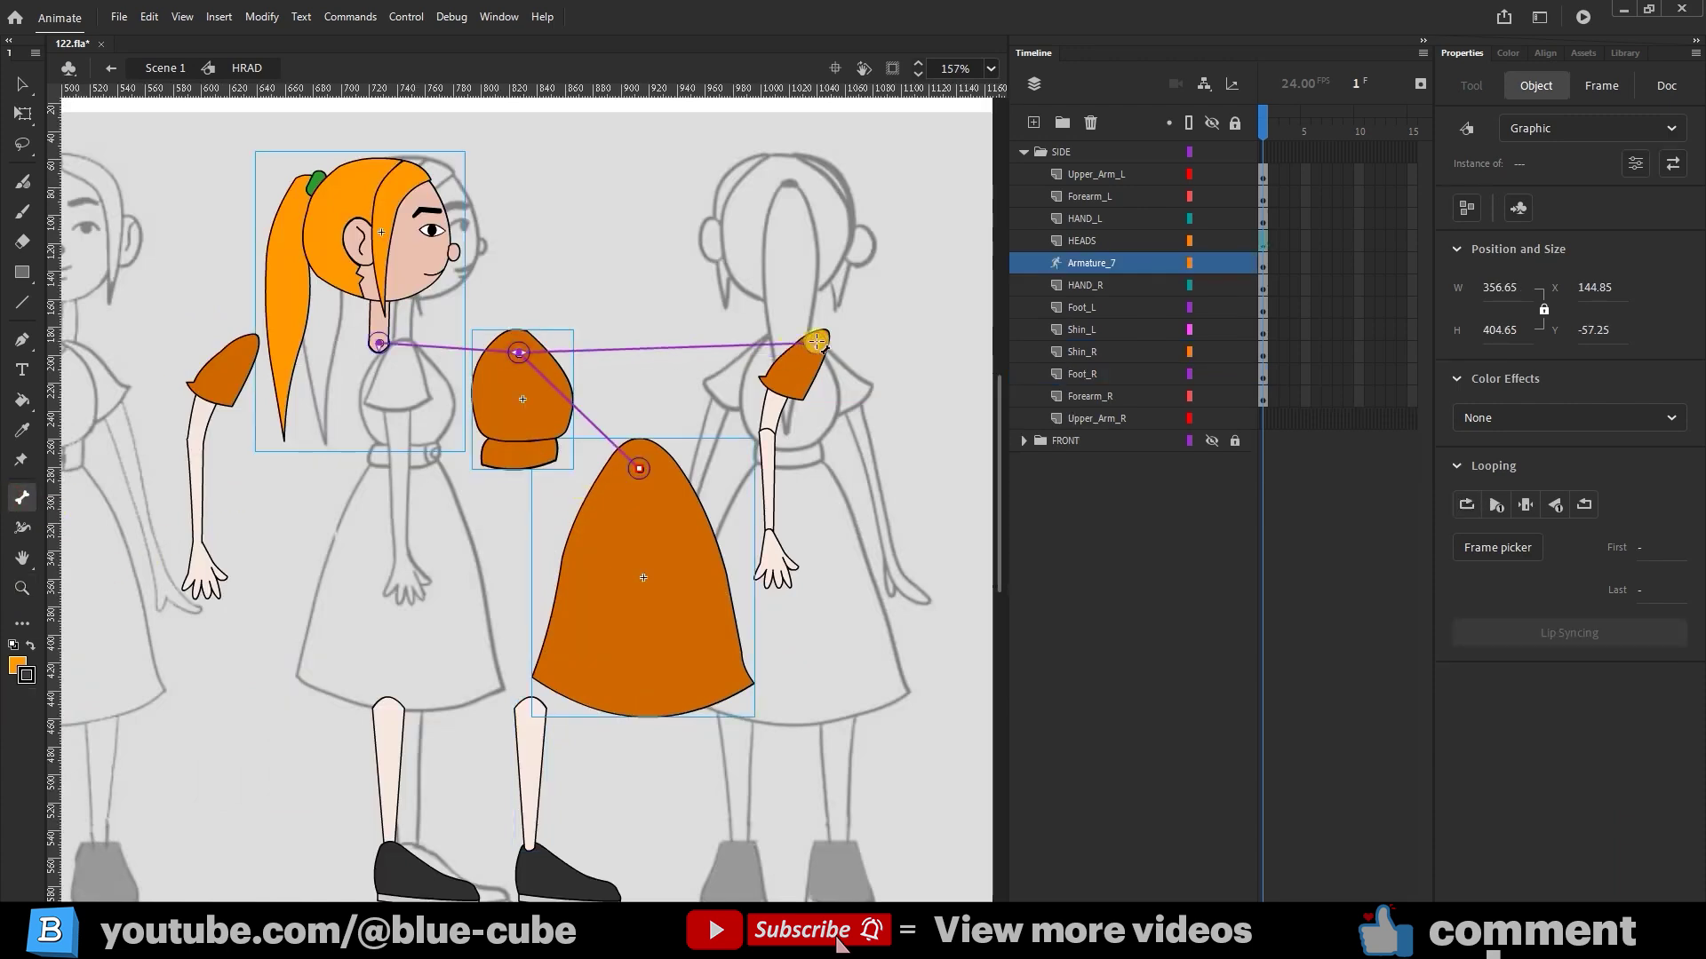
mouse_move(519, 353)
mouse_down()
mouse_move(240, 346)
mouse_move(194, 428)
mouse_move(197, 541)
mouse_up()
mouse_move(814, 343)
mouse_down()
mouse_move(765, 437)
mouse_move(775, 542)
mouse_up()
Step: Add bones from the skirt down both shins to the feet
scroll(830, 552, down, 3)
scroll(830, 552, left, 1)
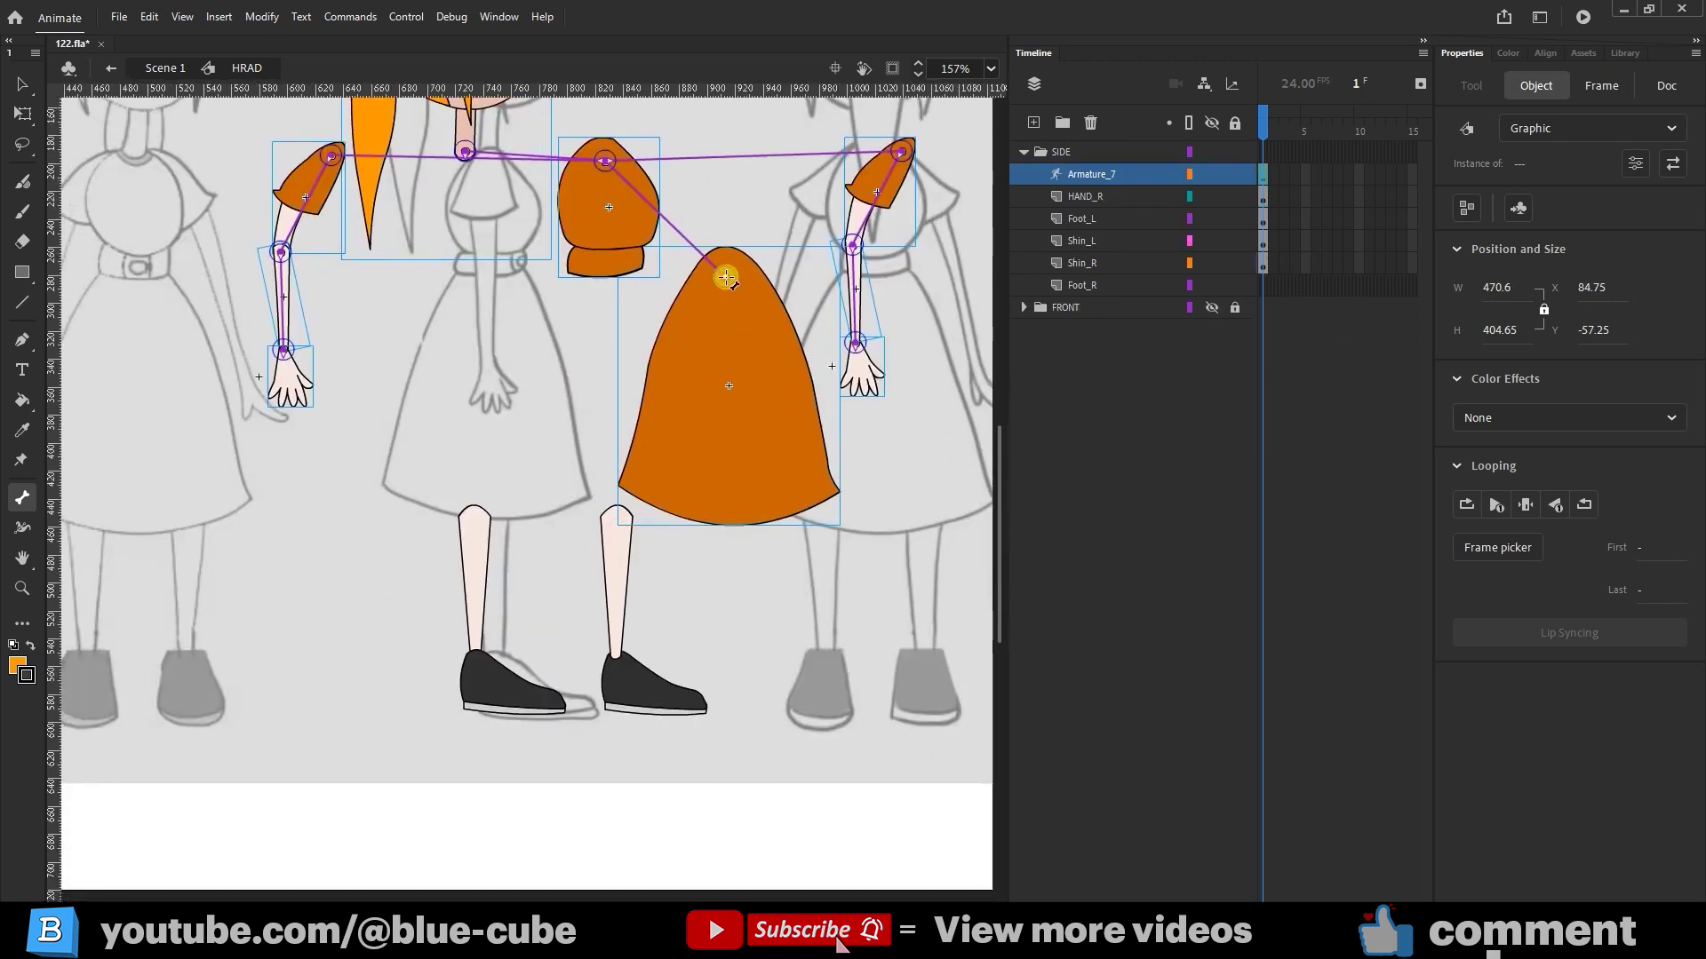
drag(725, 277, 472, 516)
mouse_move(724, 276)
mouse_down()
mouse_move(617, 525)
mouse_move(626, 683)
mouse_up()
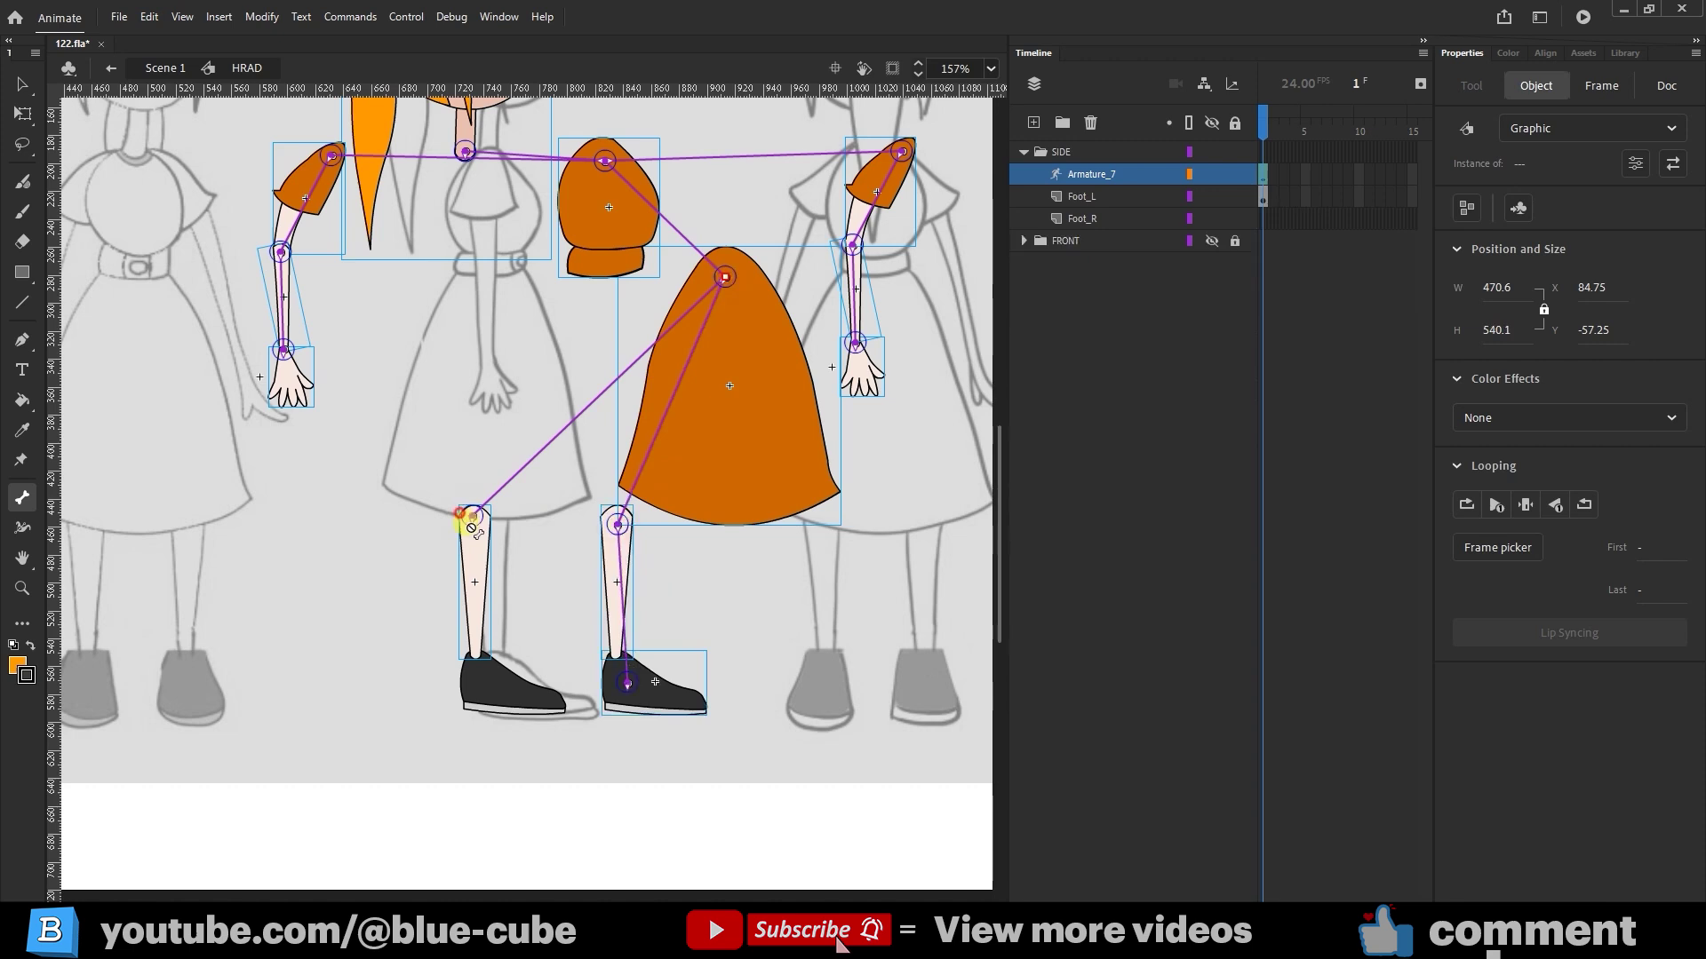
drag(472, 516, 473, 671)
scroll(601, 337, up, 3)
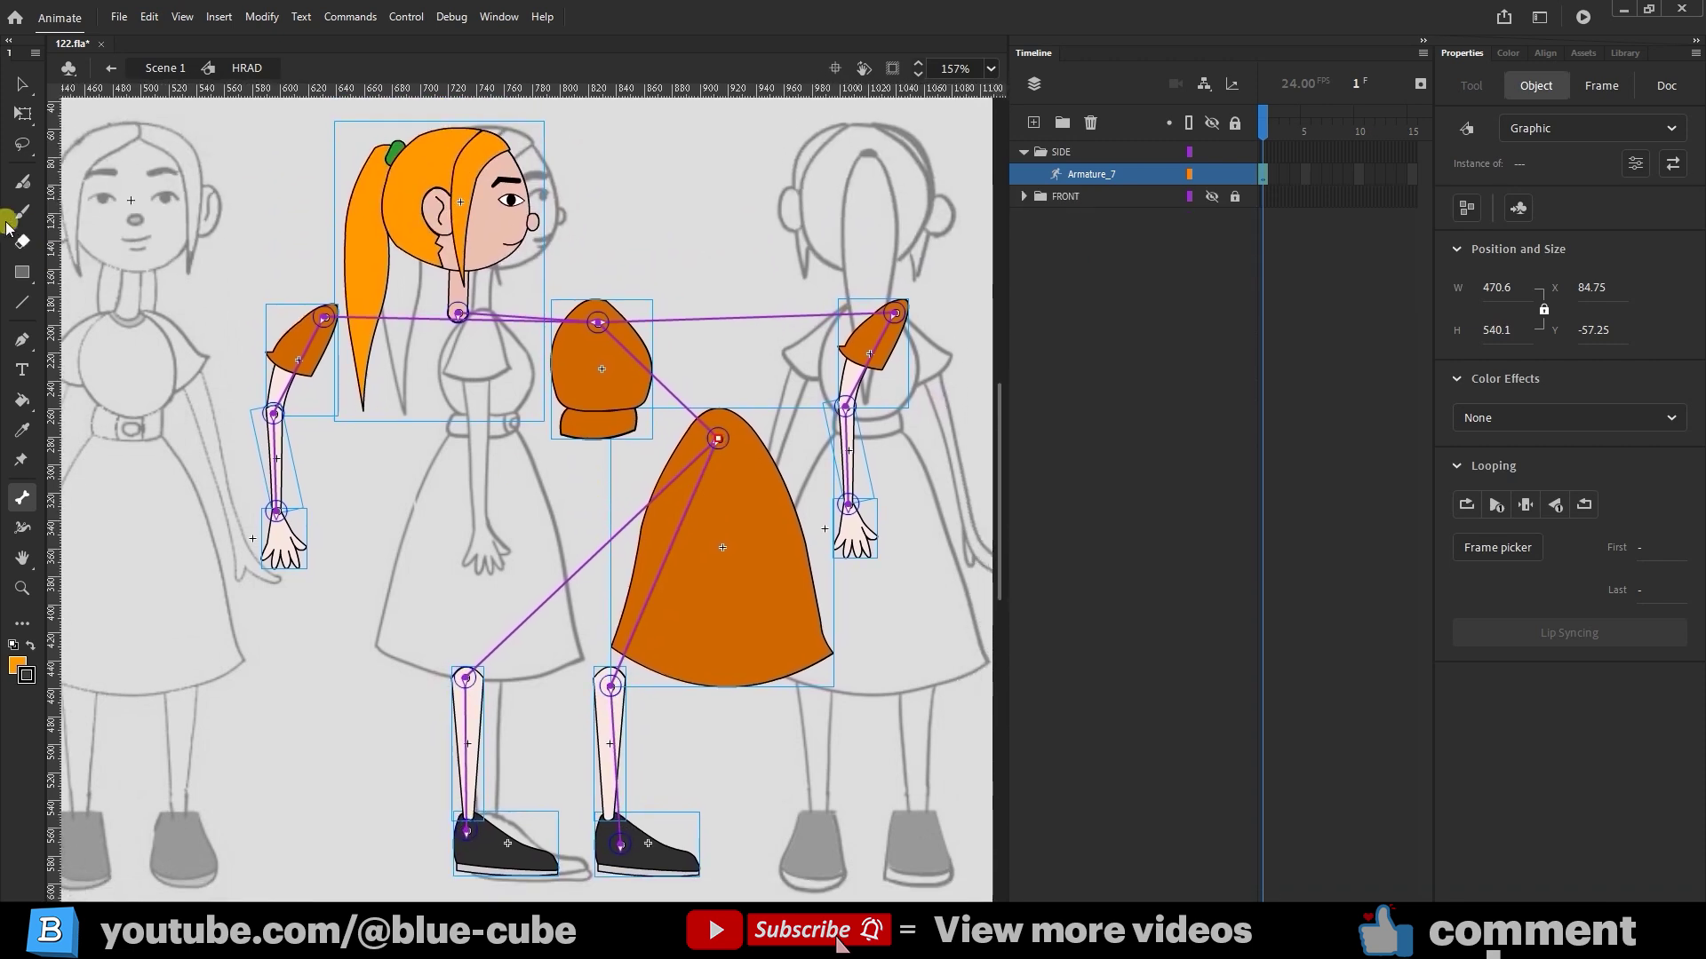
click(23, 113)
Step: Move the torso and skirt left to sit under the head
click(577, 376)
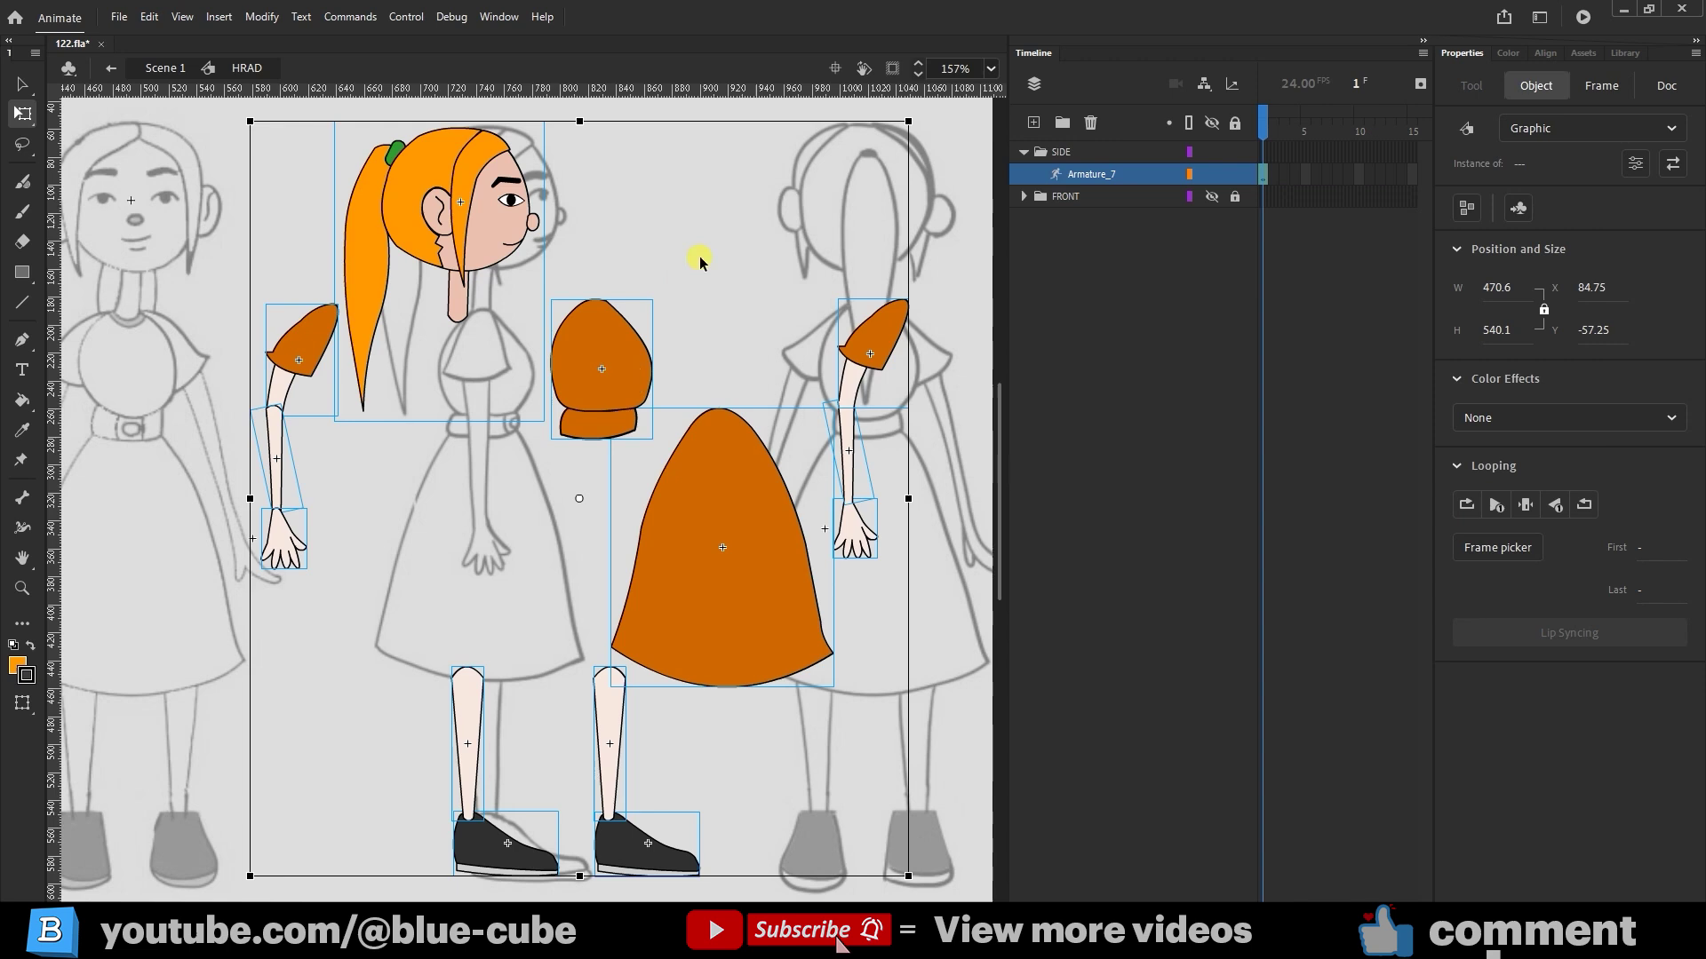
click(226, 230)
click(595, 376)
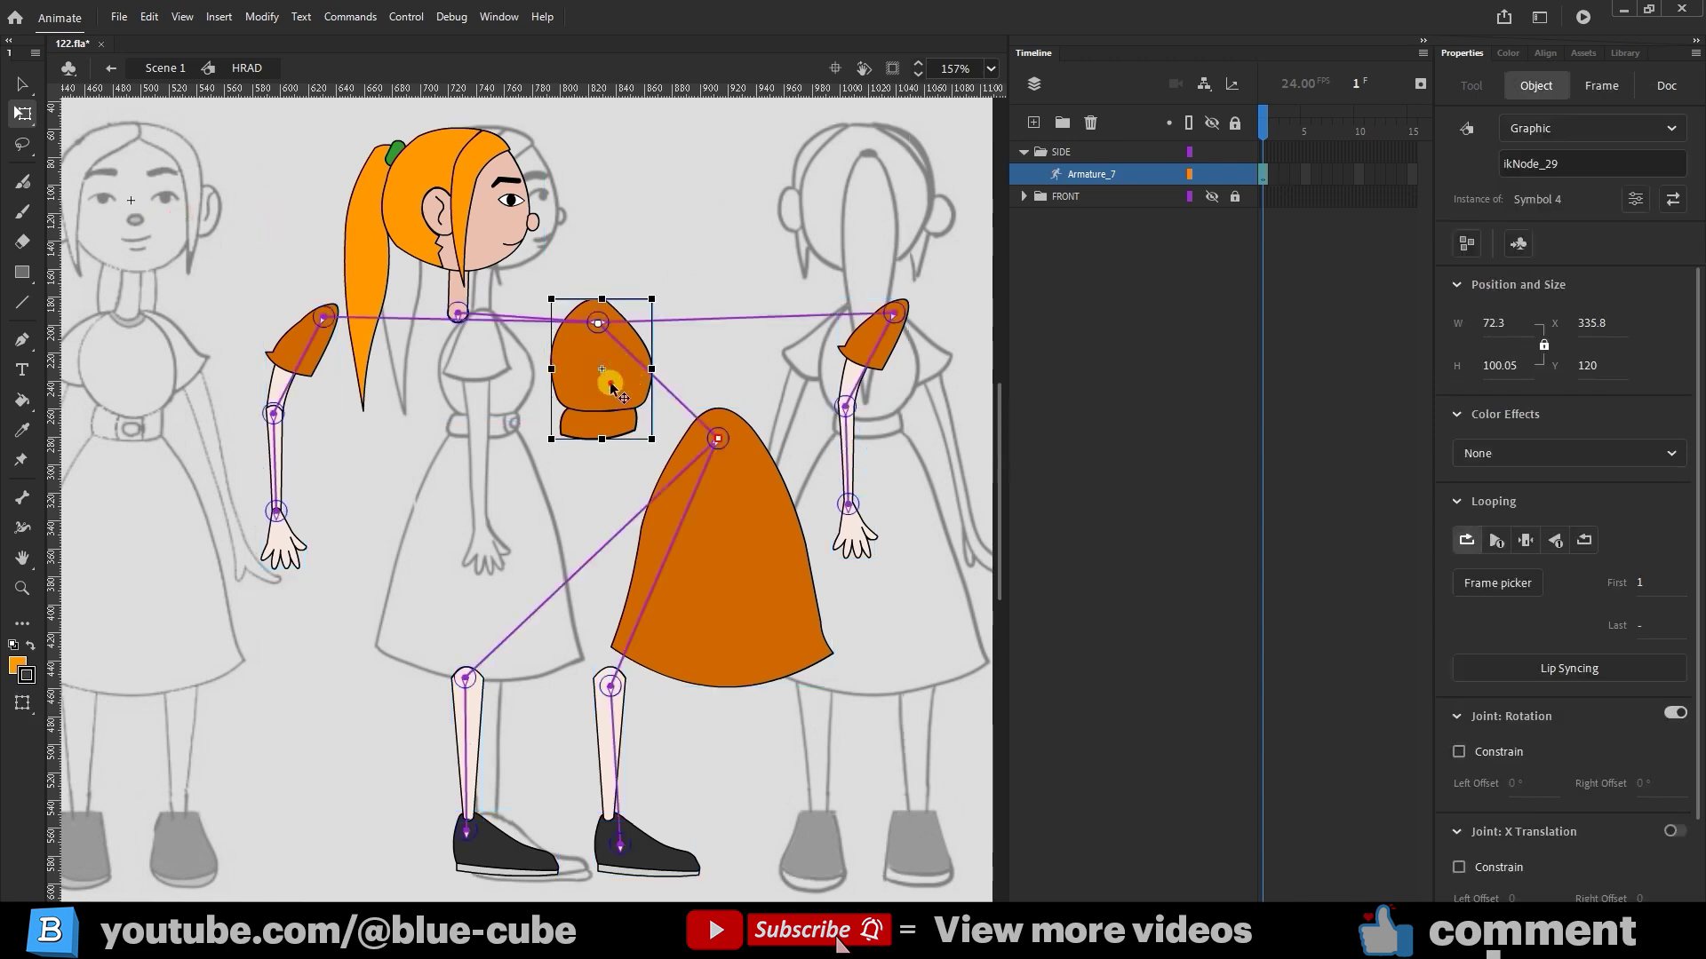
drag(590, 387, 509, 393)
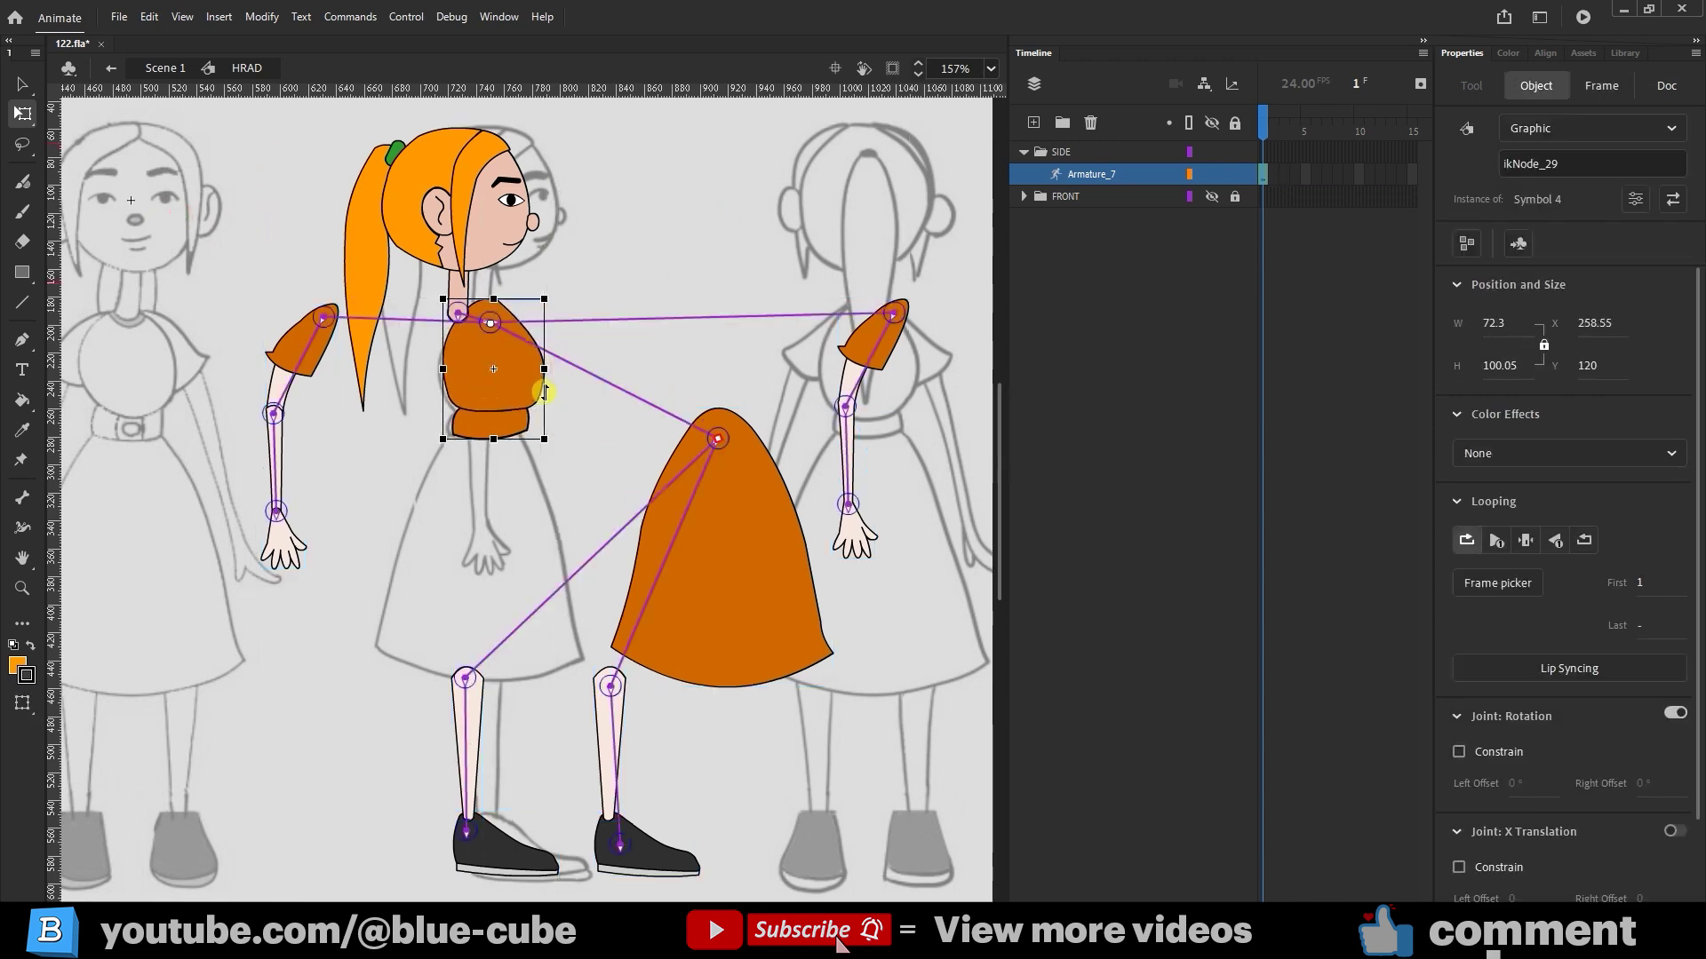
key(Left)
key(Left)
key(Left)
key(Left)
key(Left)
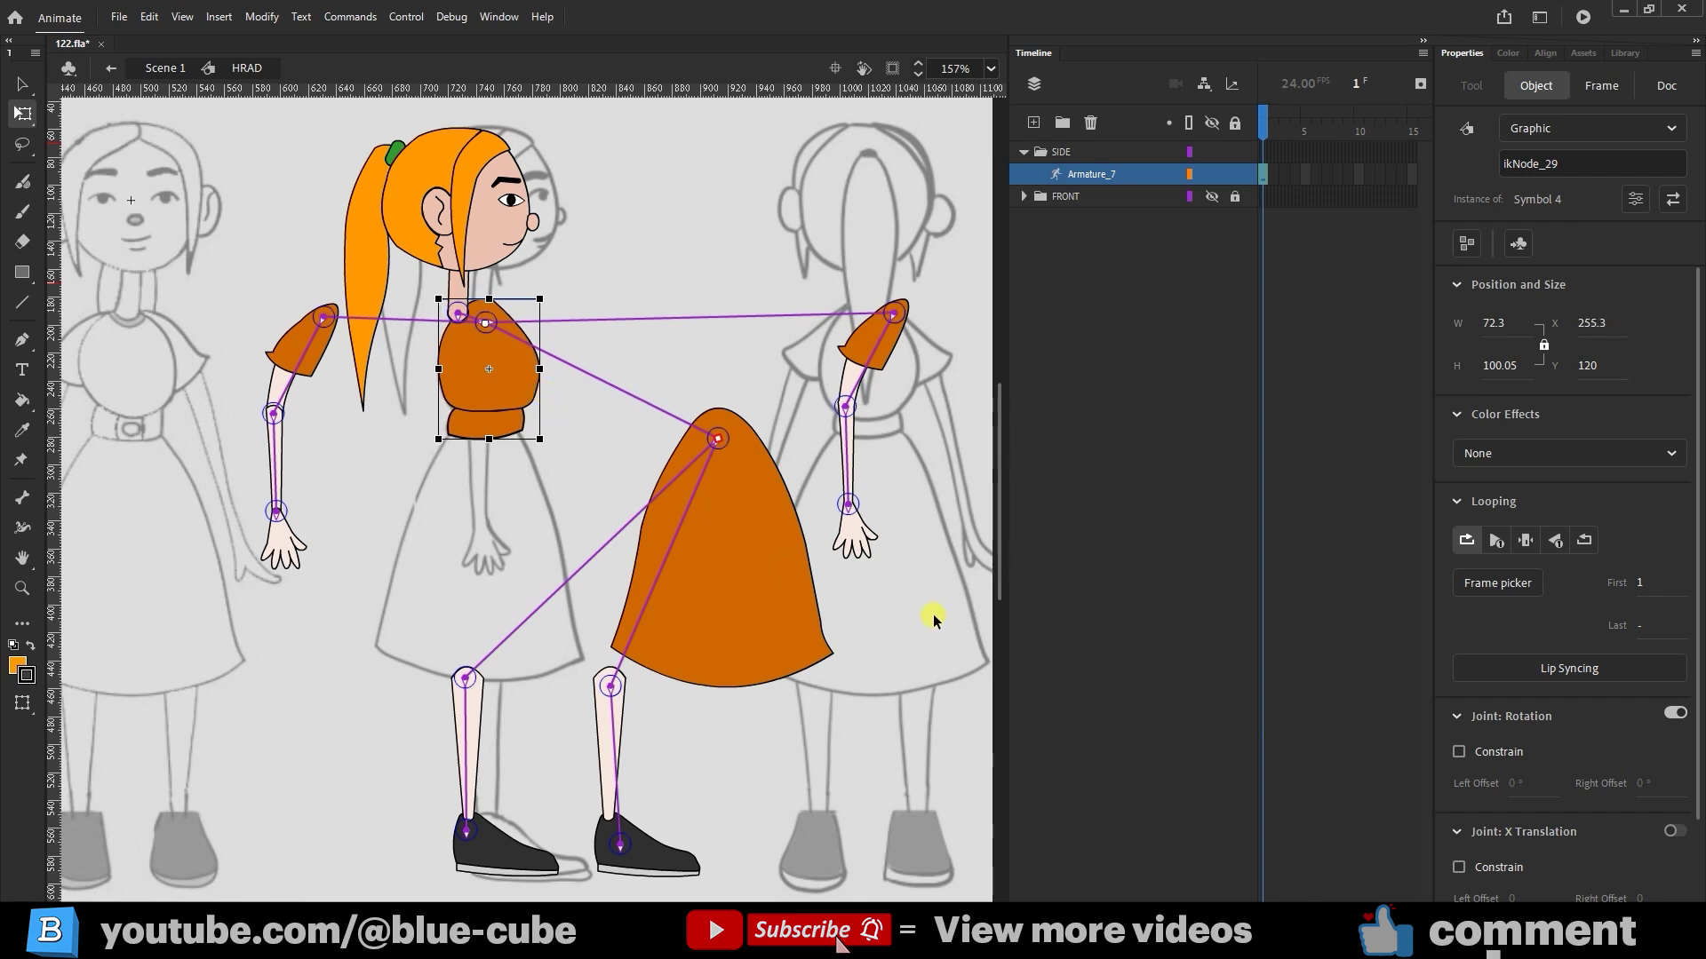
click(704, 533)
drag(716, 533, 499, 513)
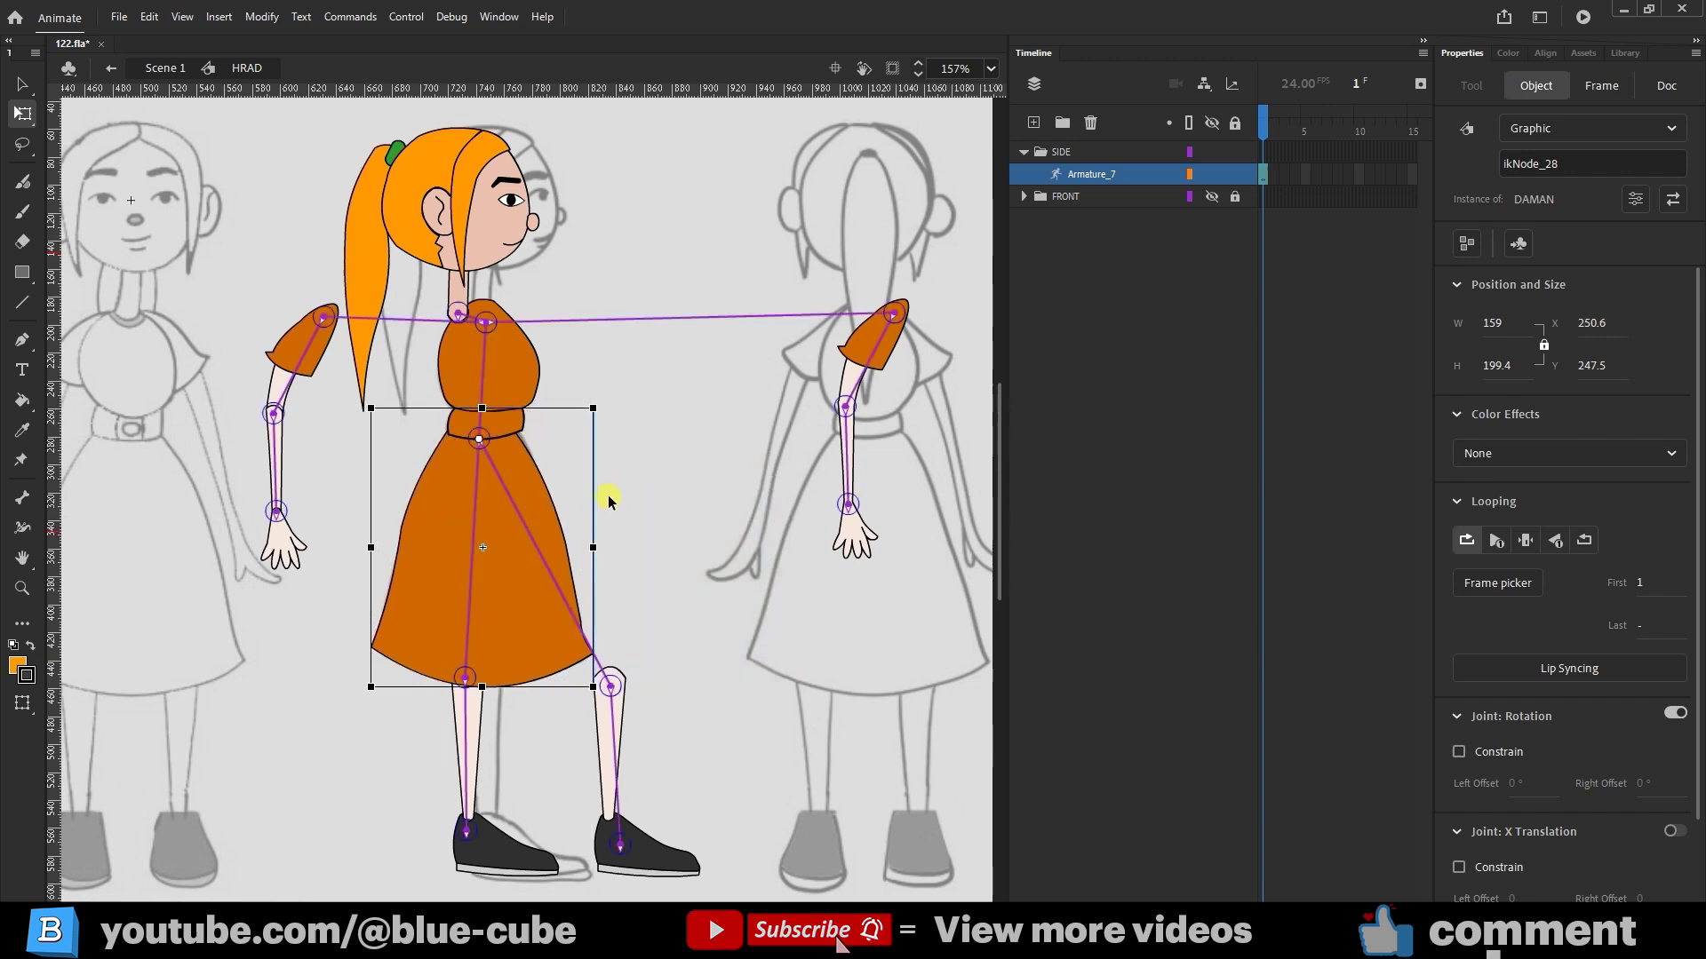
drag(609, 502, 604, 497)
Step: Select the right shin and shoe and move them left beside the other leg
drag(706, 719, 603, 867)
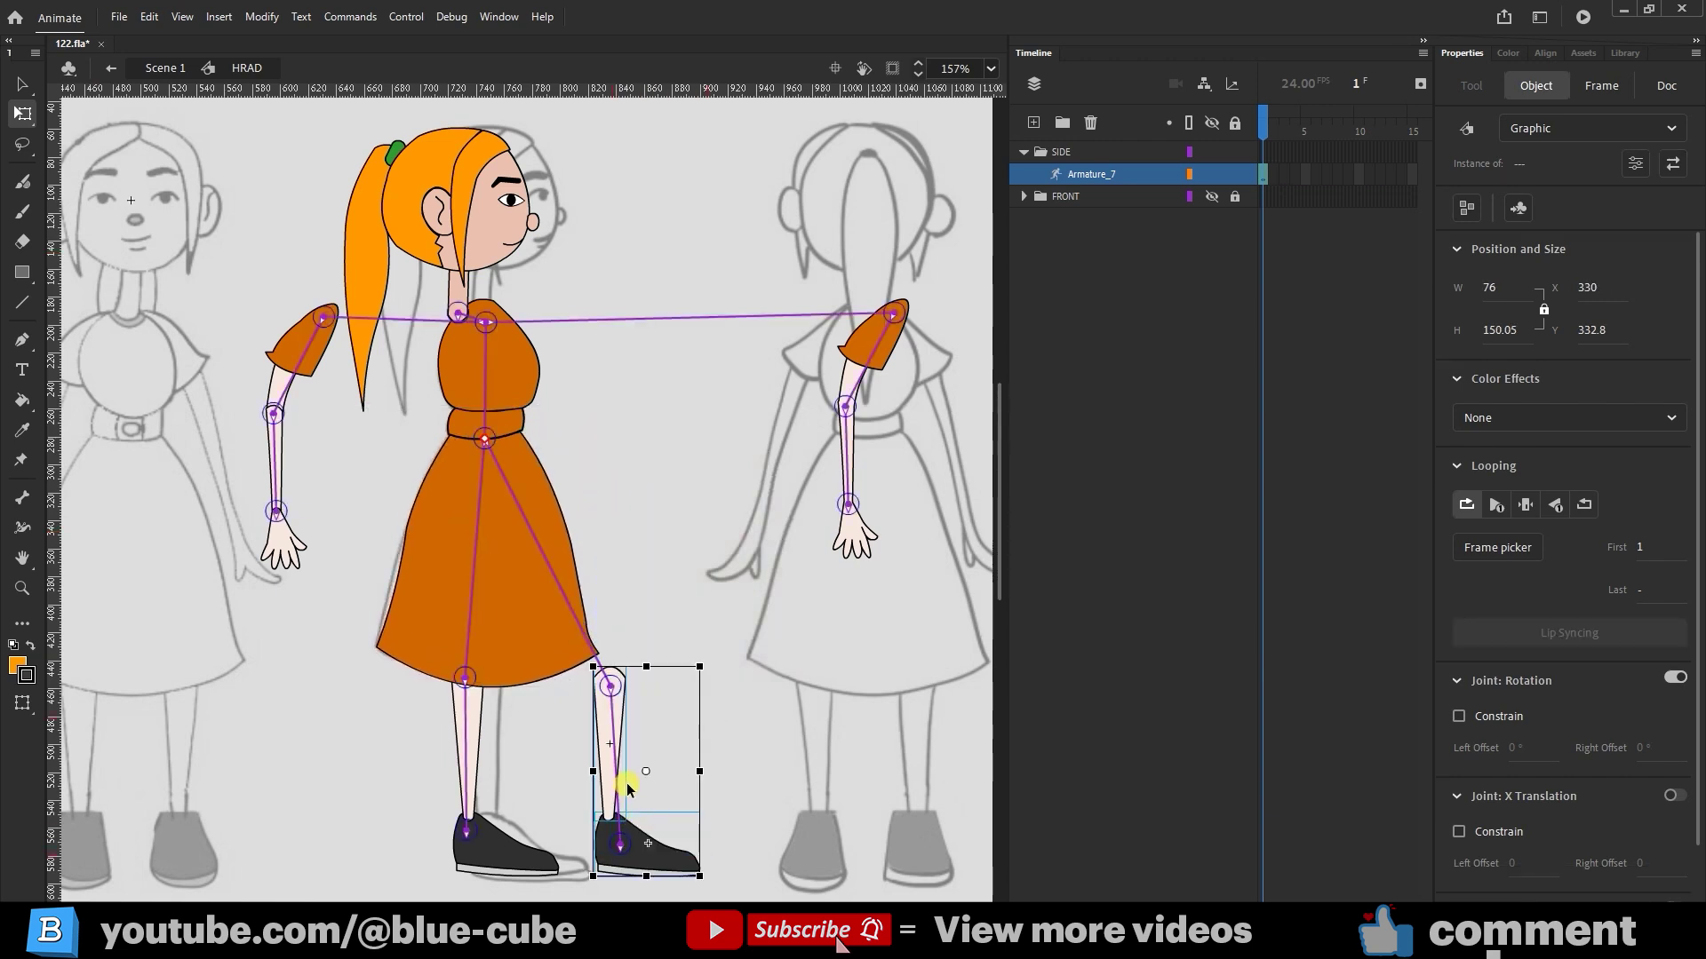
scroll(658, 847, down, 3)
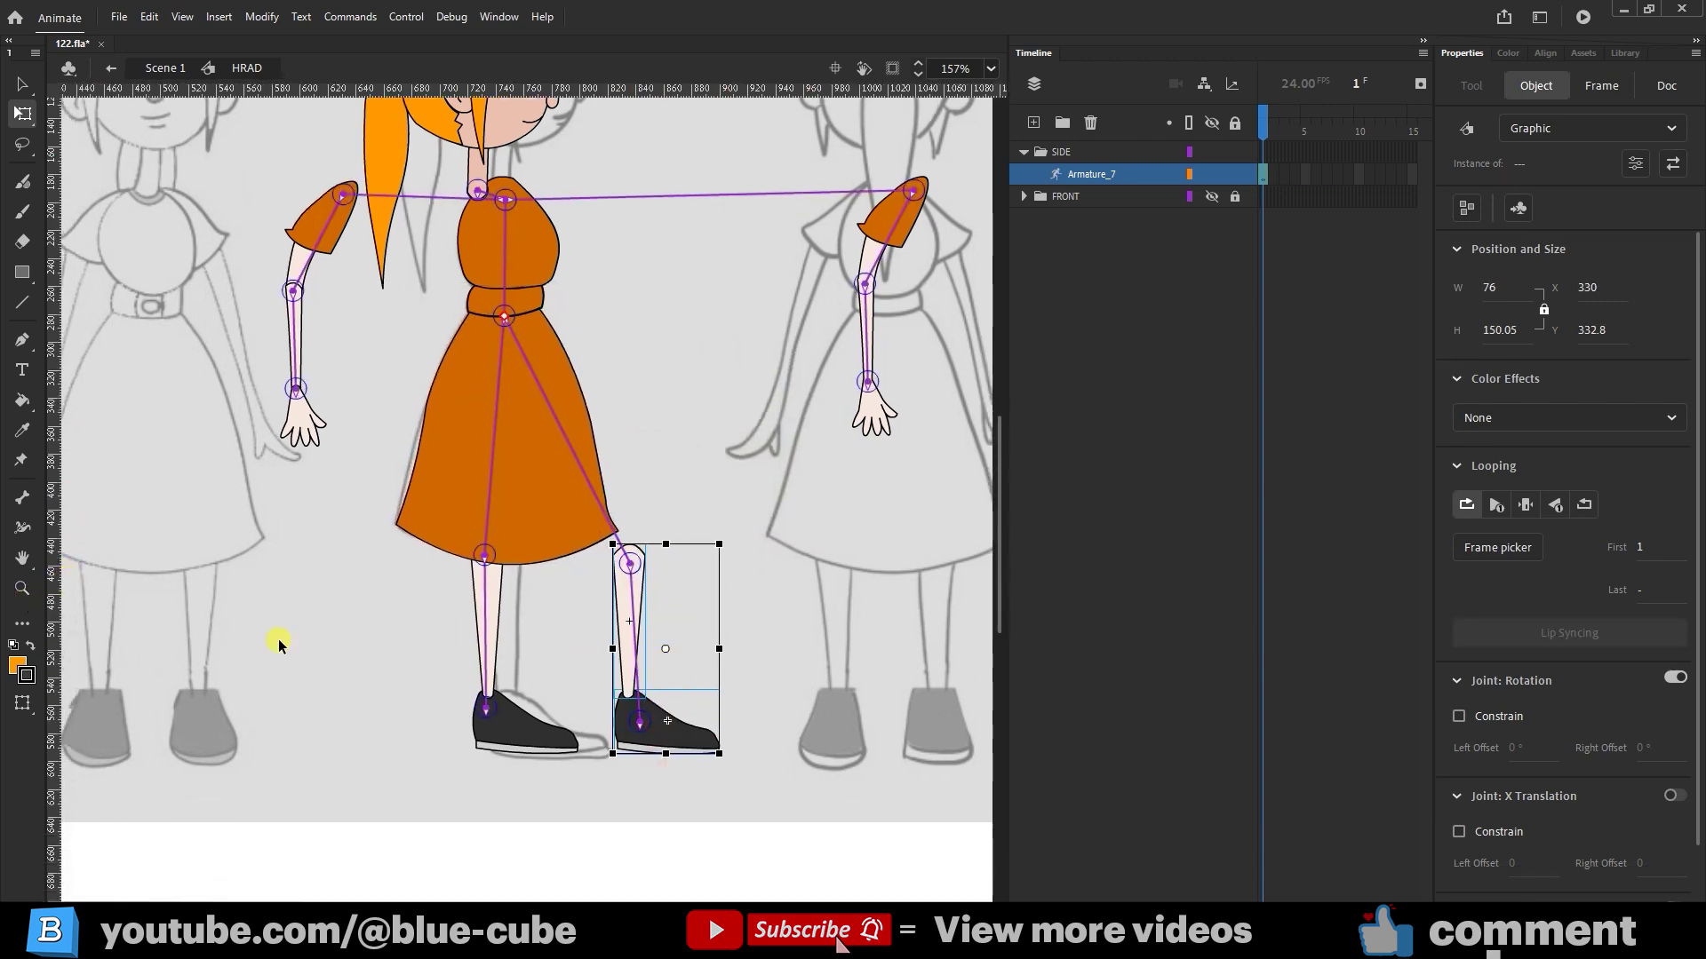
click(641, 724)
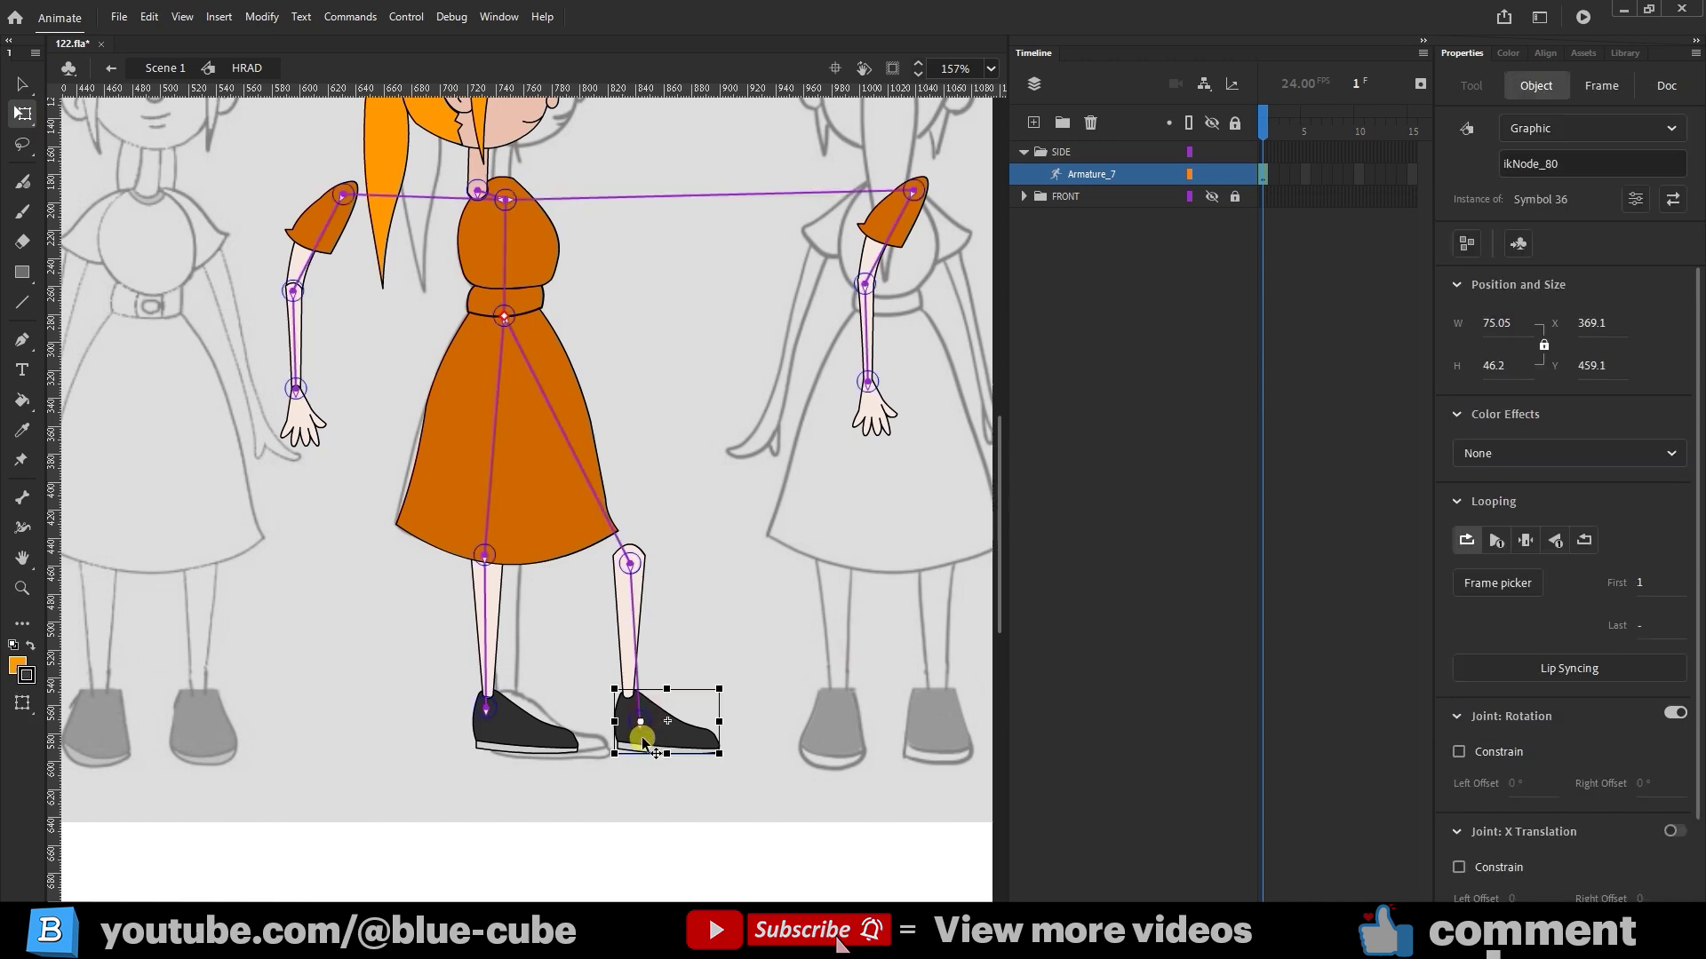
click(629, 712)
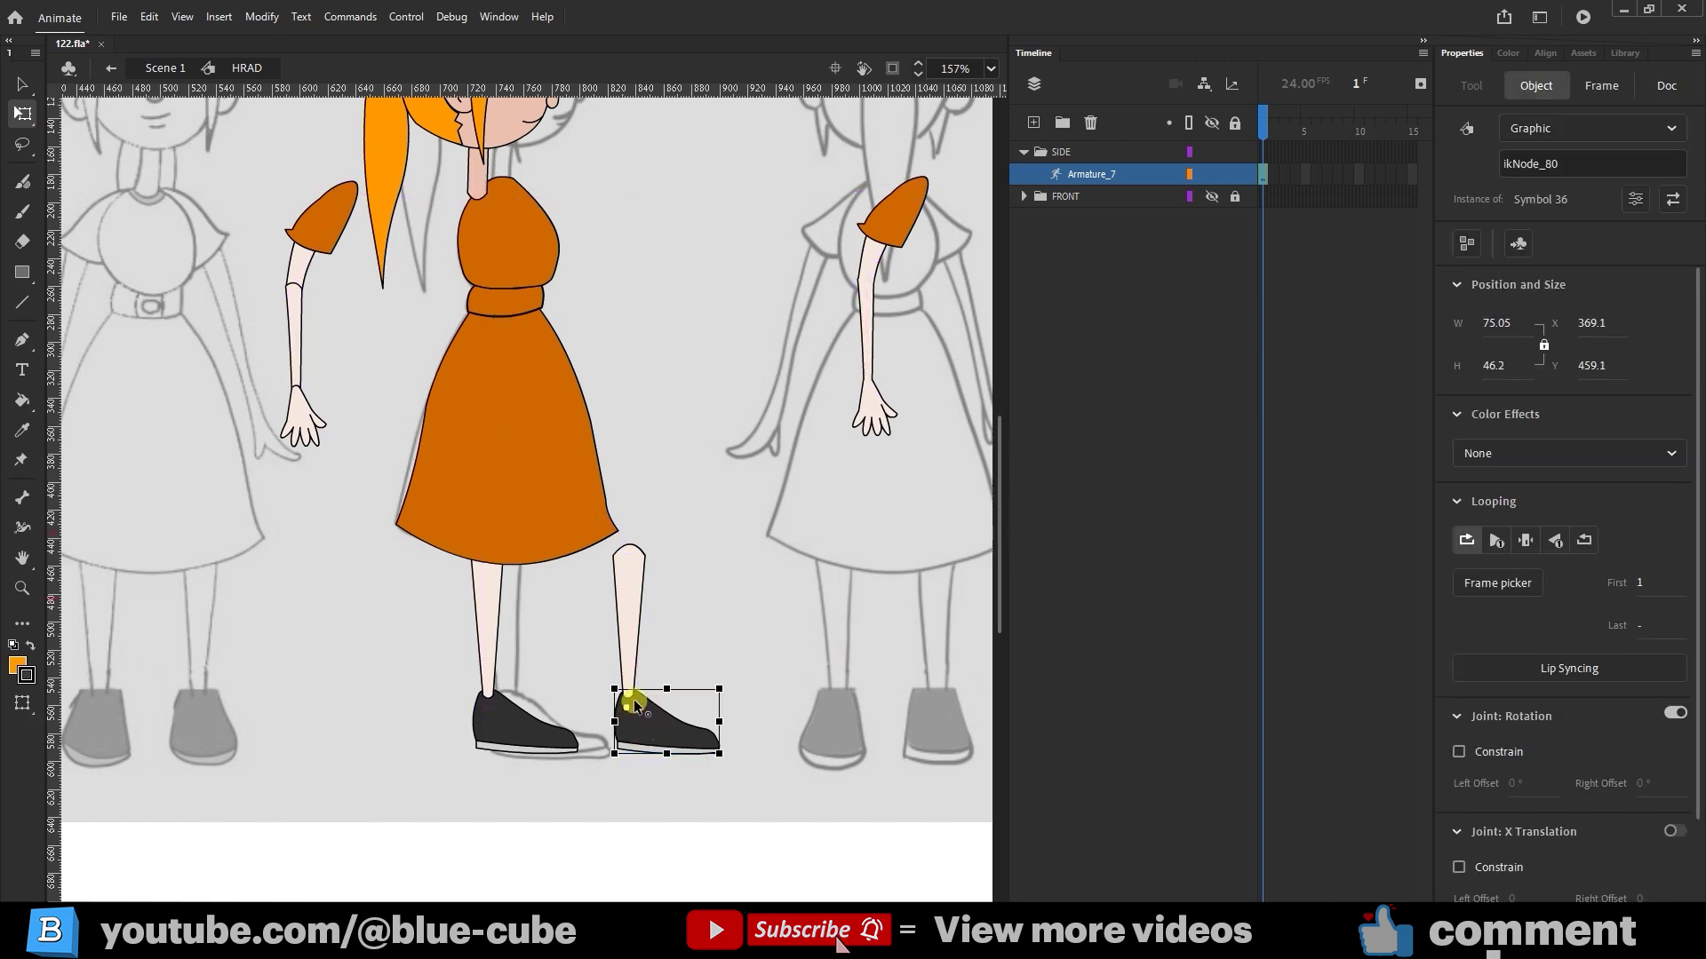
click(491, 703)
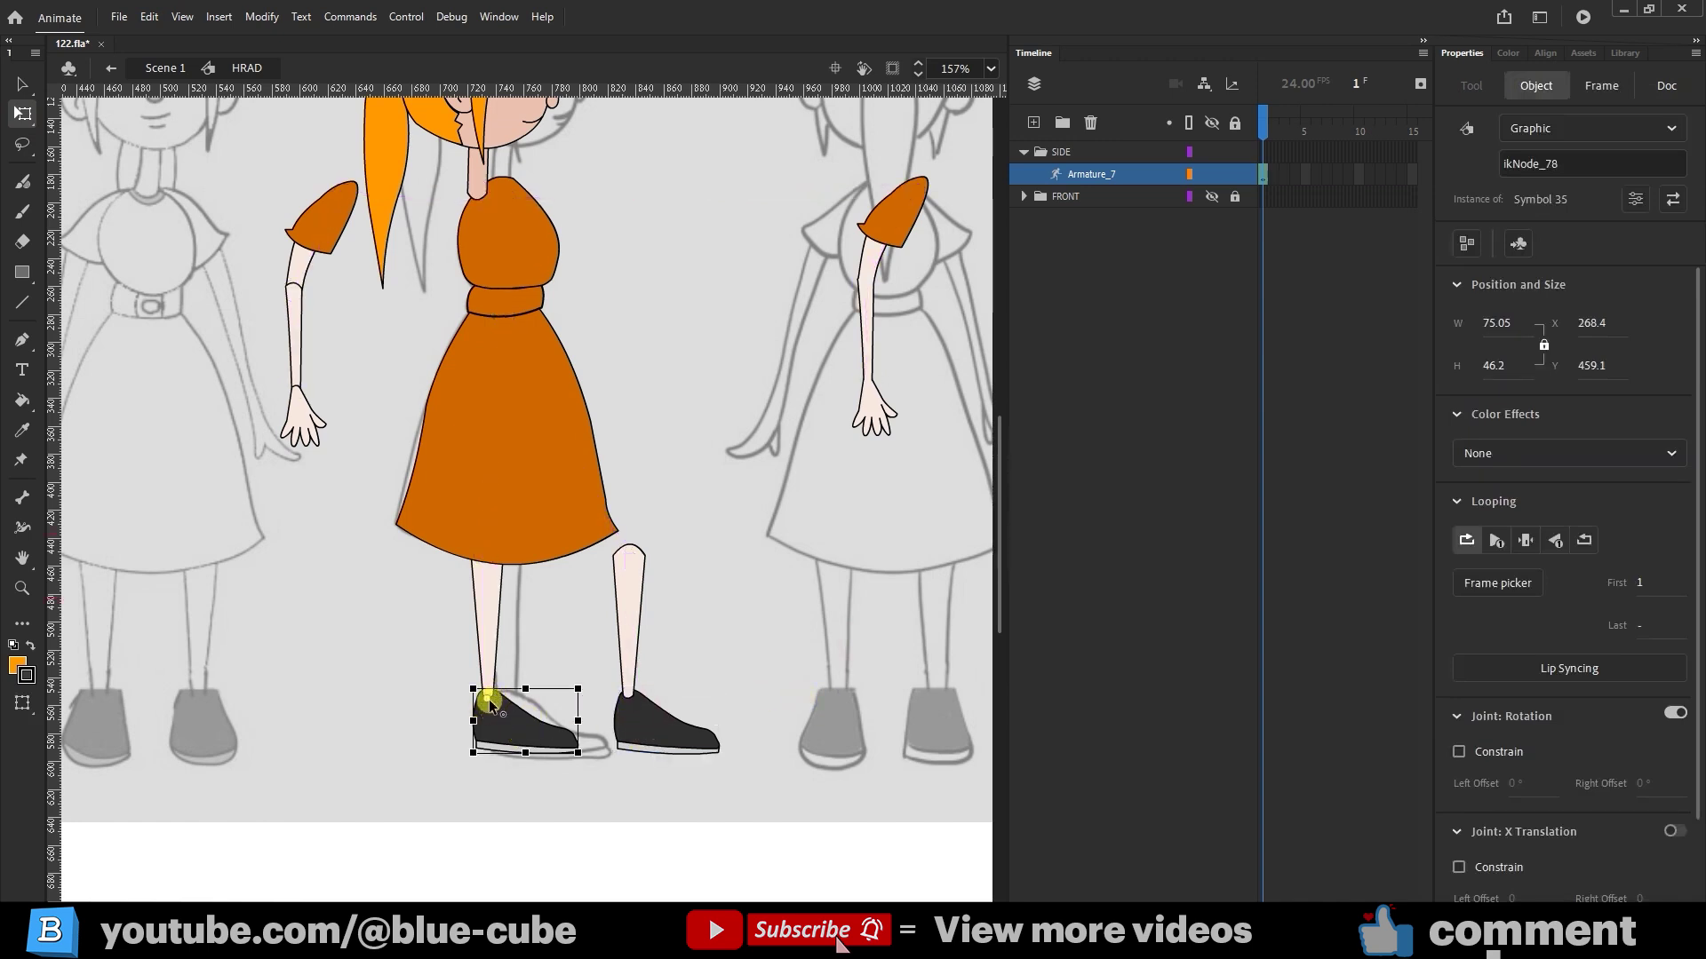
drag(766, 549, 629, 733)
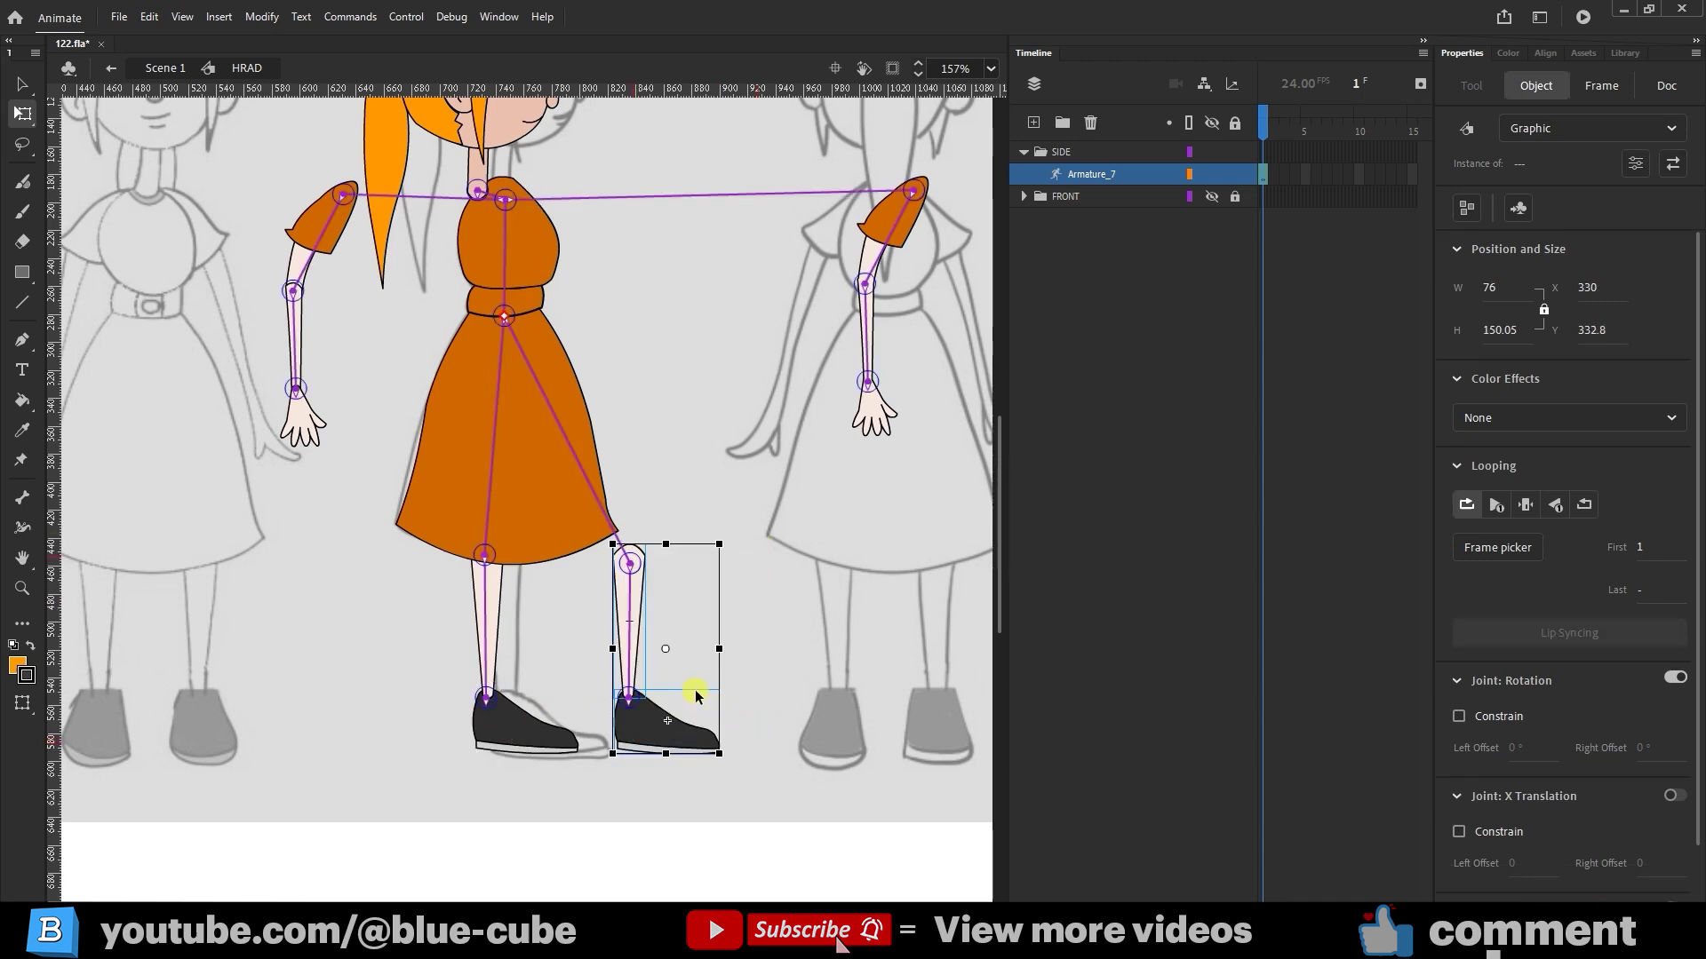
drag(634, 606, 520, 600)
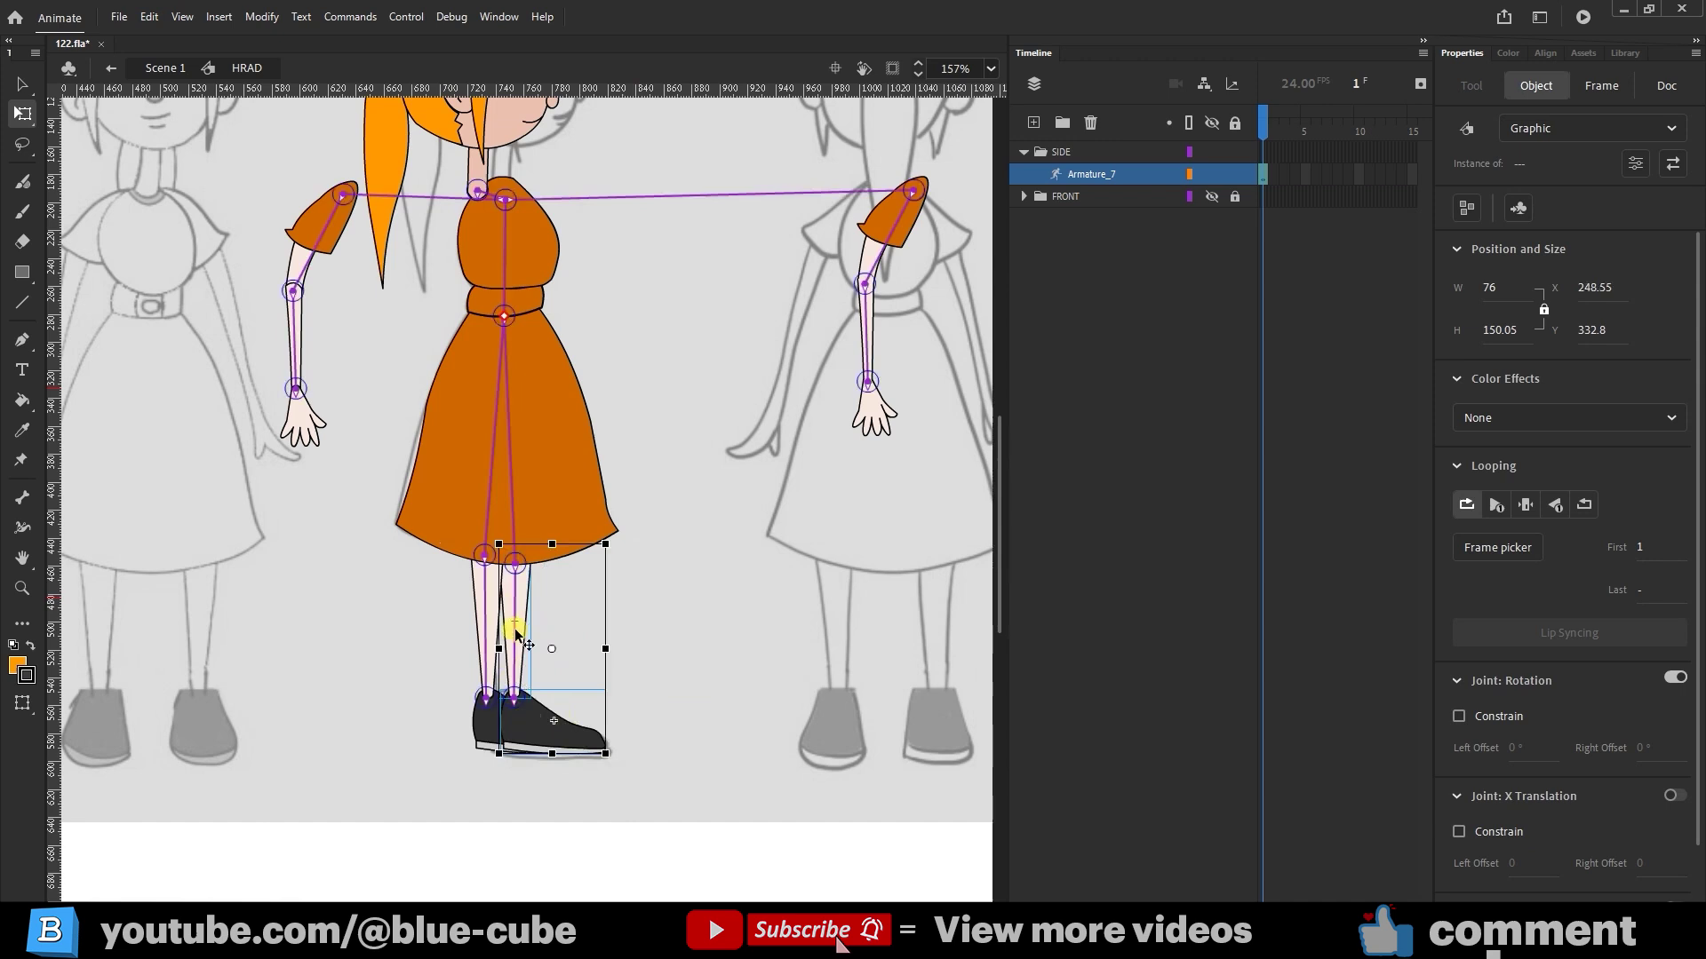
Step: Marquee-select the far-right arm and the left arm and drag each onto the girl's body
scroll(499, 488, up, 5)
drag(960, 371, 708, 751)
drag(904, 465, 518, 453)
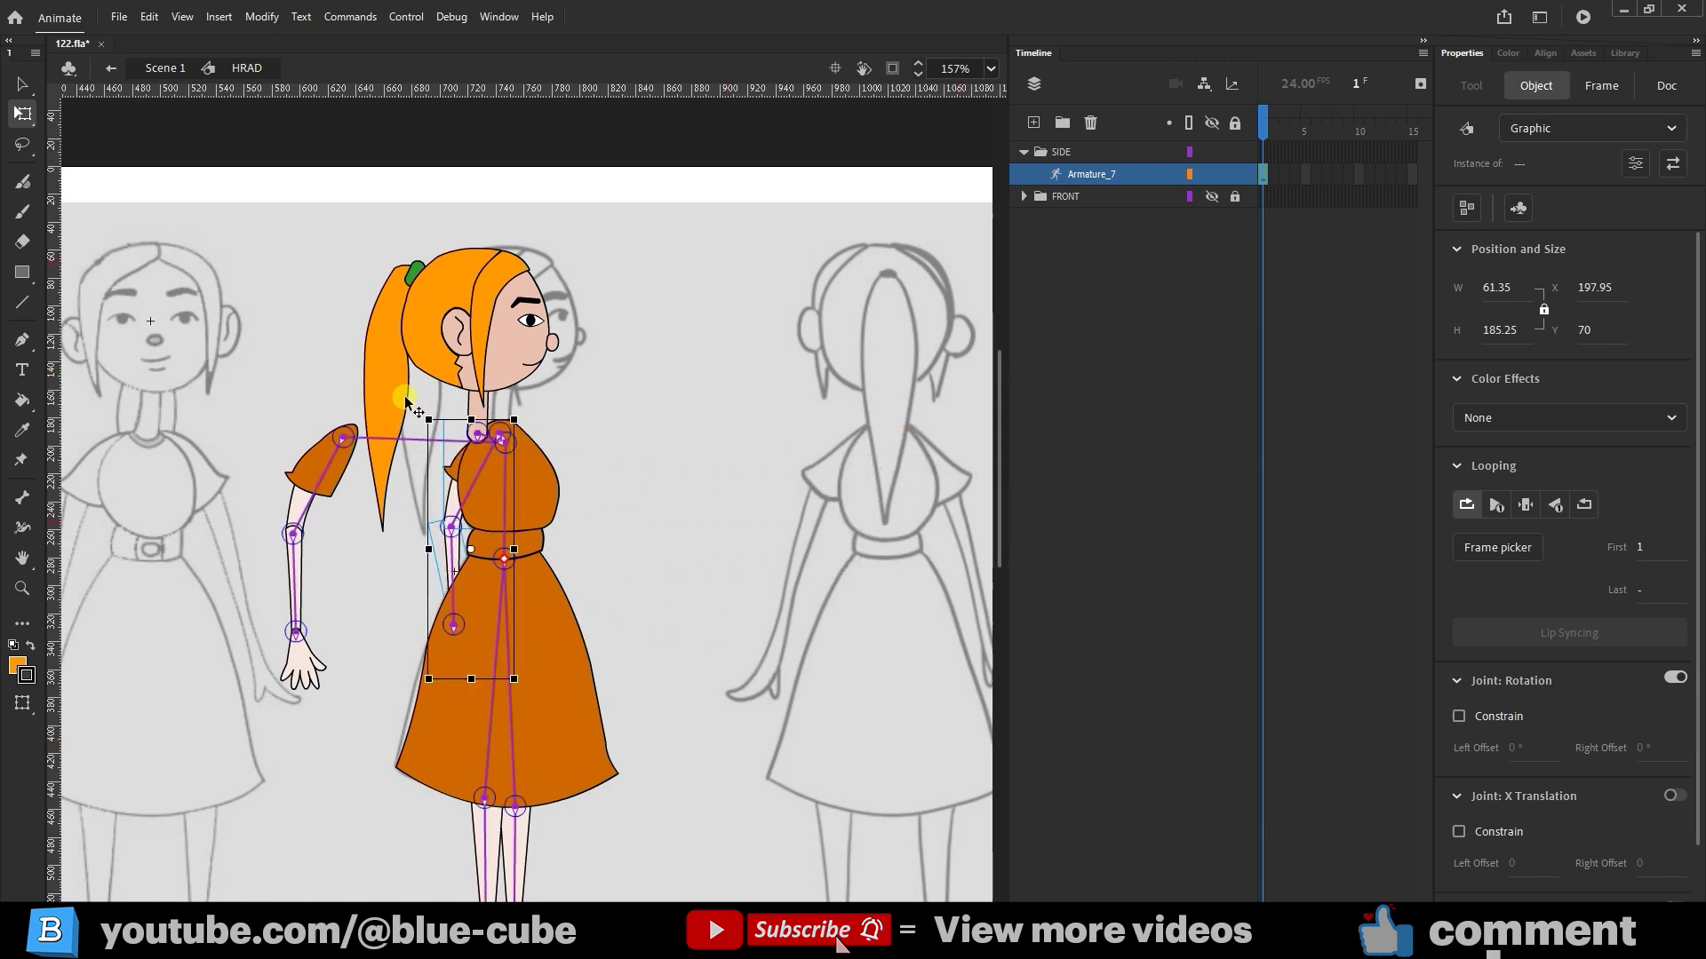
drag(272, 410, 324, 724)
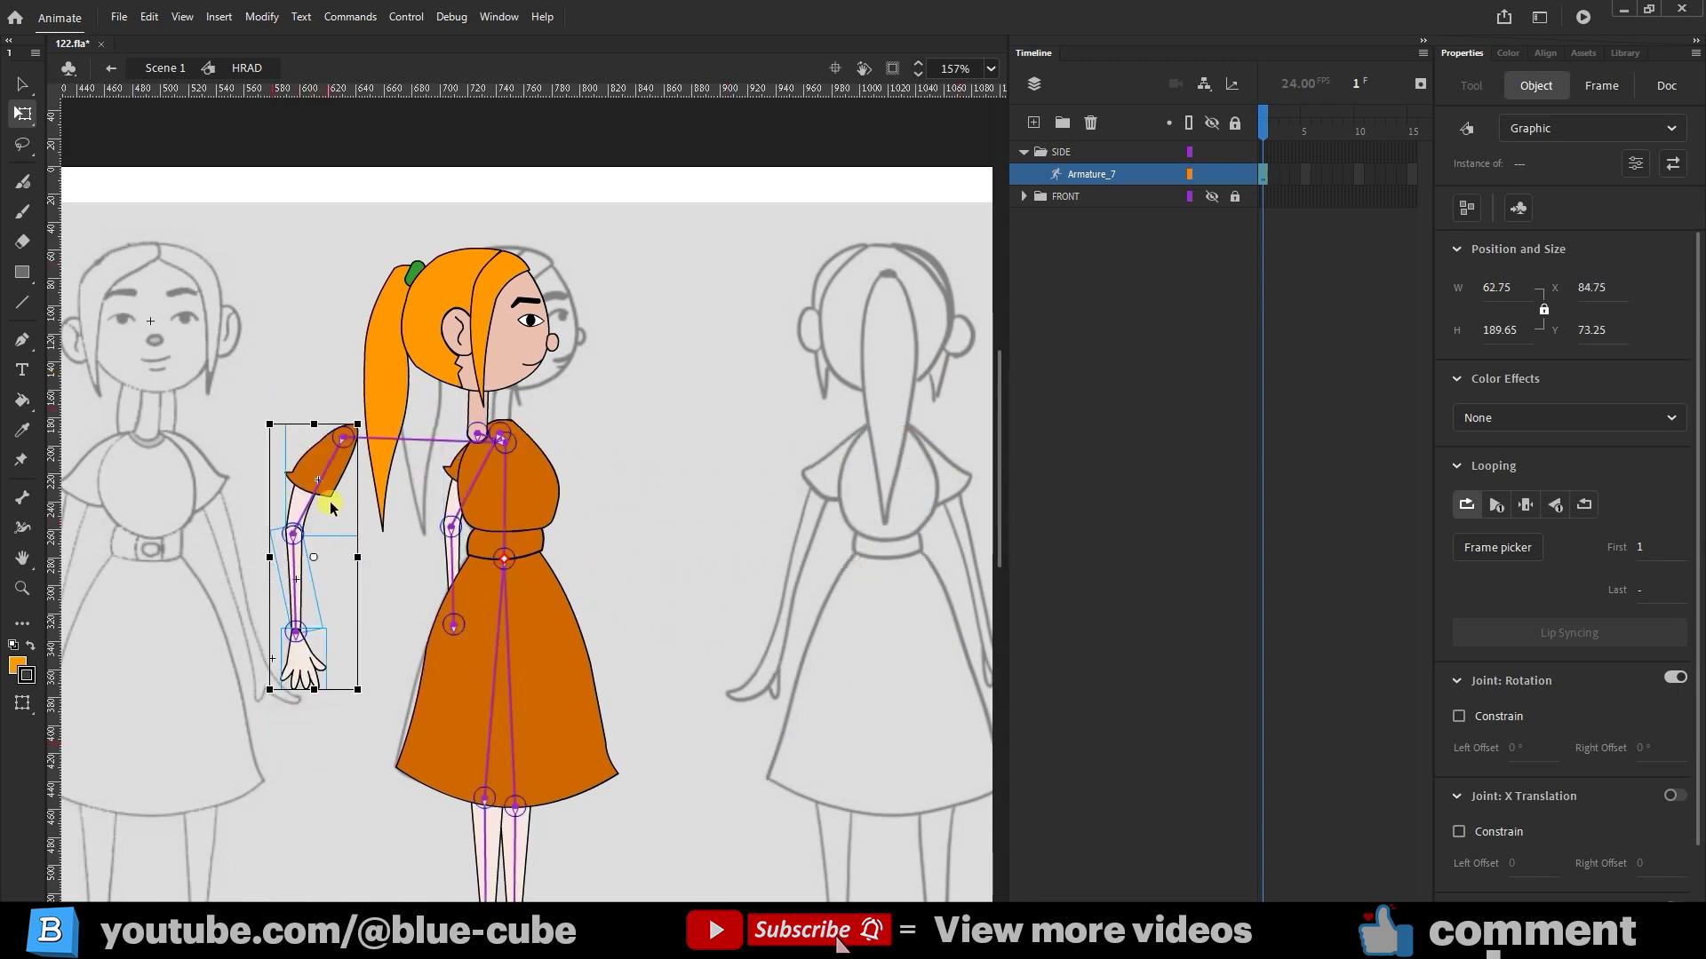
drag(335, 488, 491, 496)
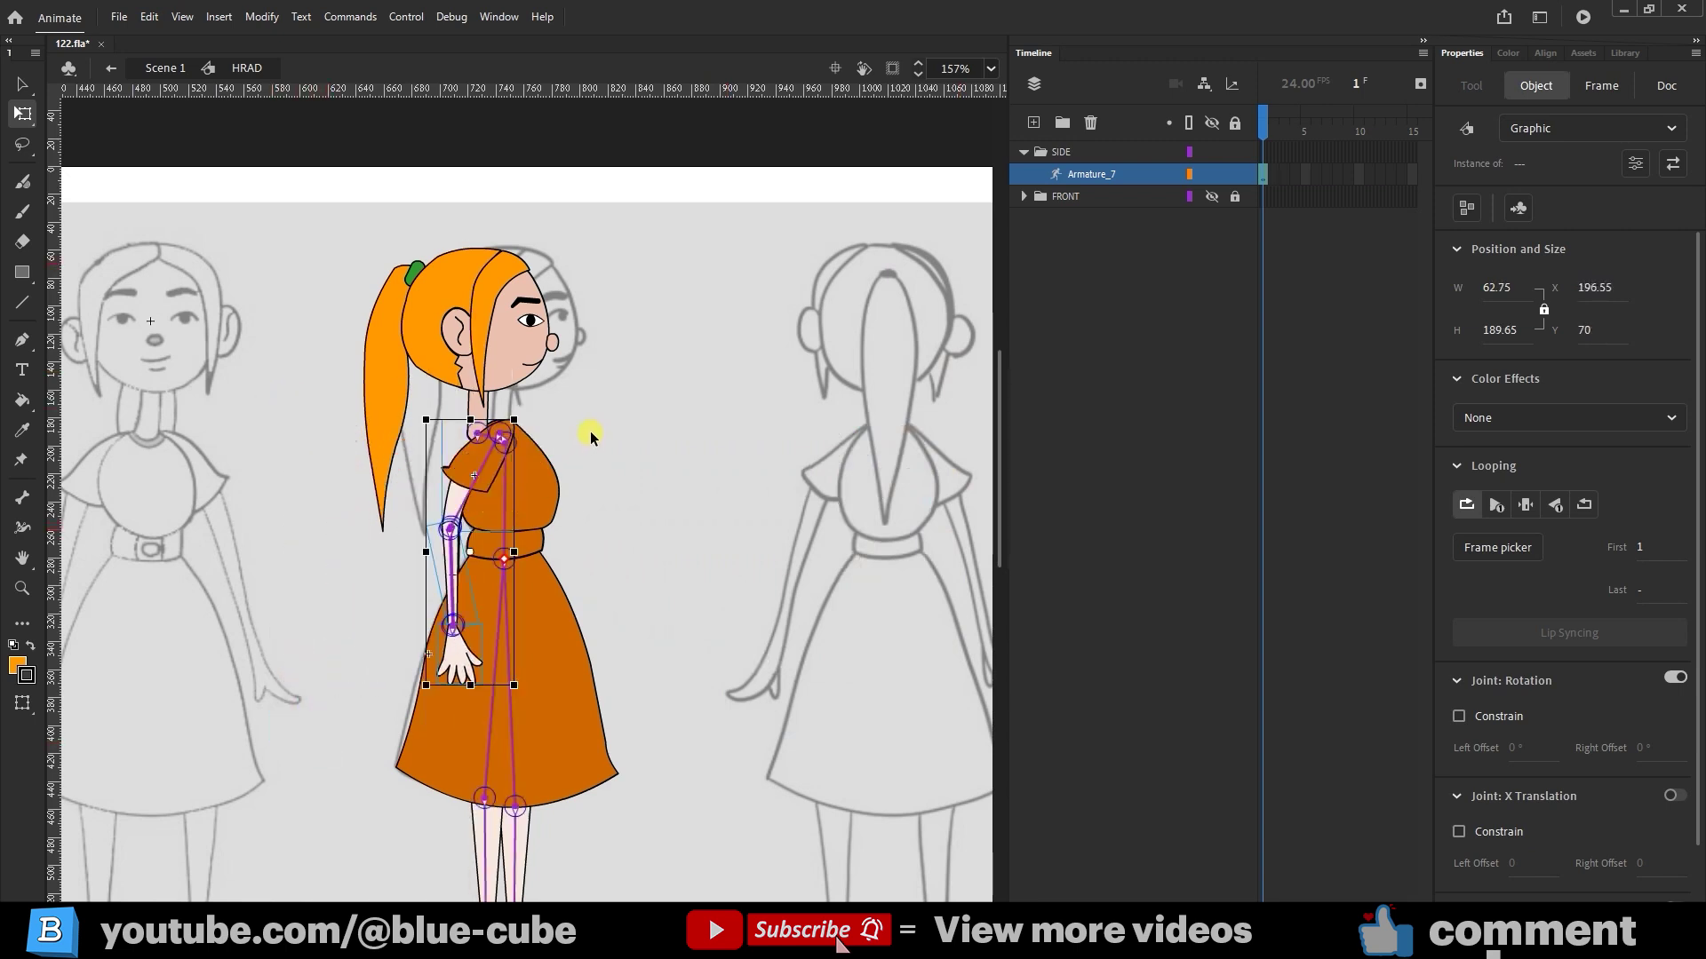
Step: Shift the head instance slightly right onto the neck, then deselect it
click(523, 355)
drag(511, 344, 536, 351)
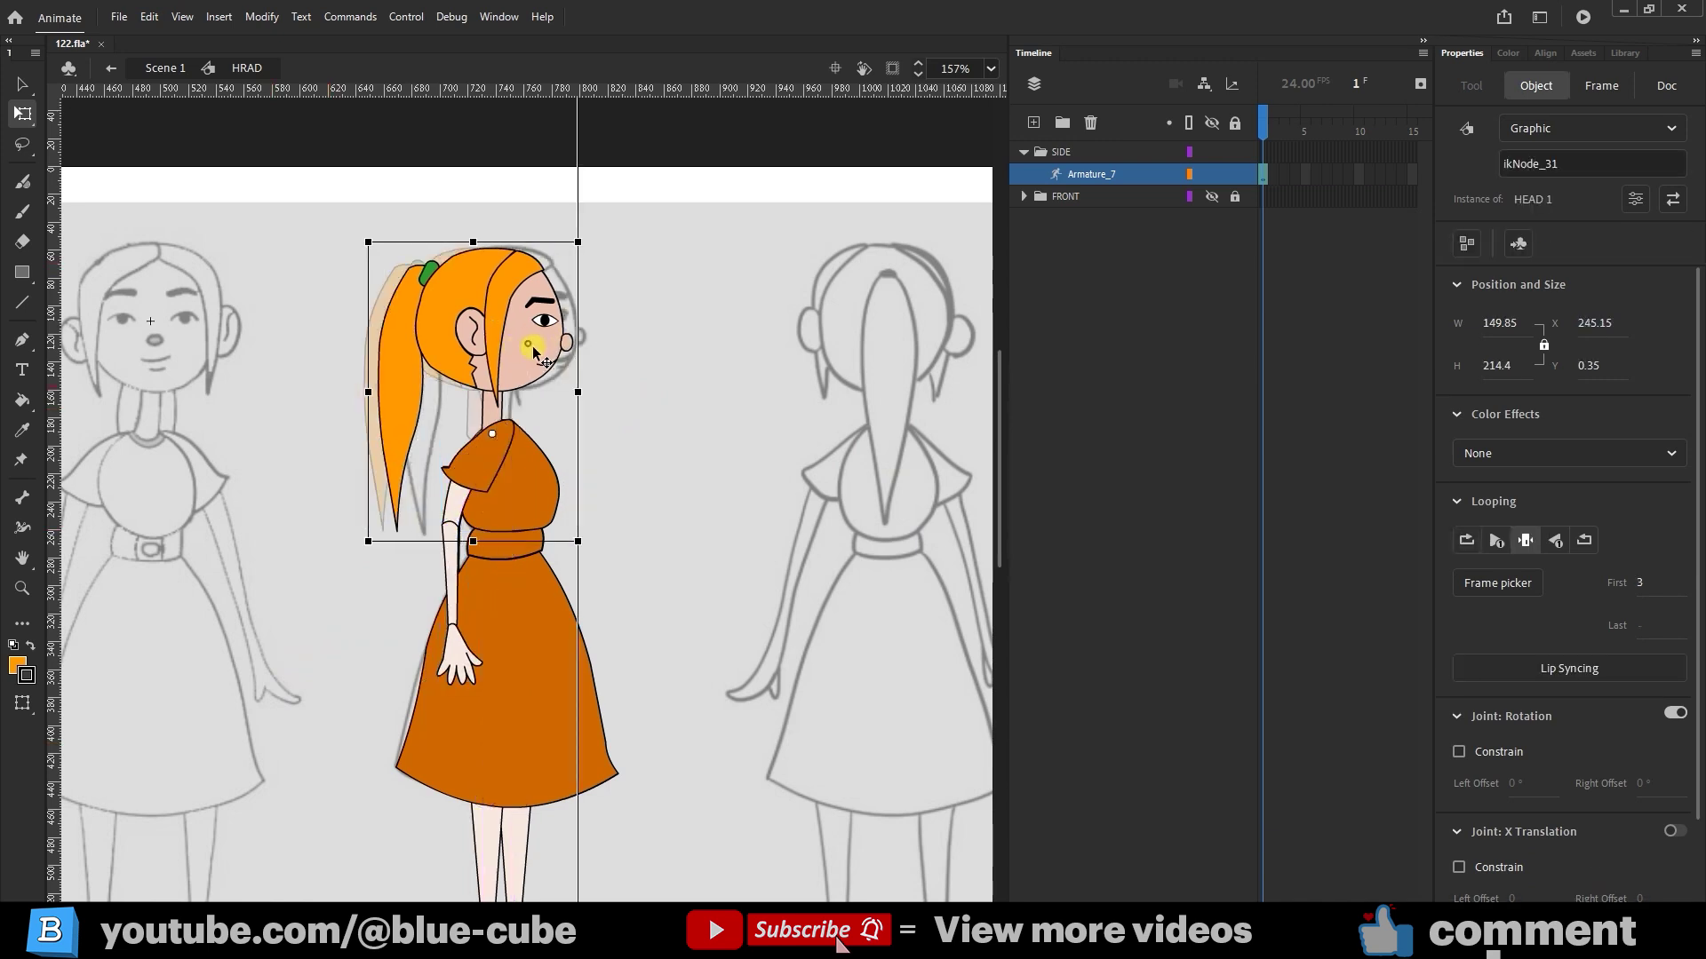
click(765, 449)
scroll(765, 450, down, 3)
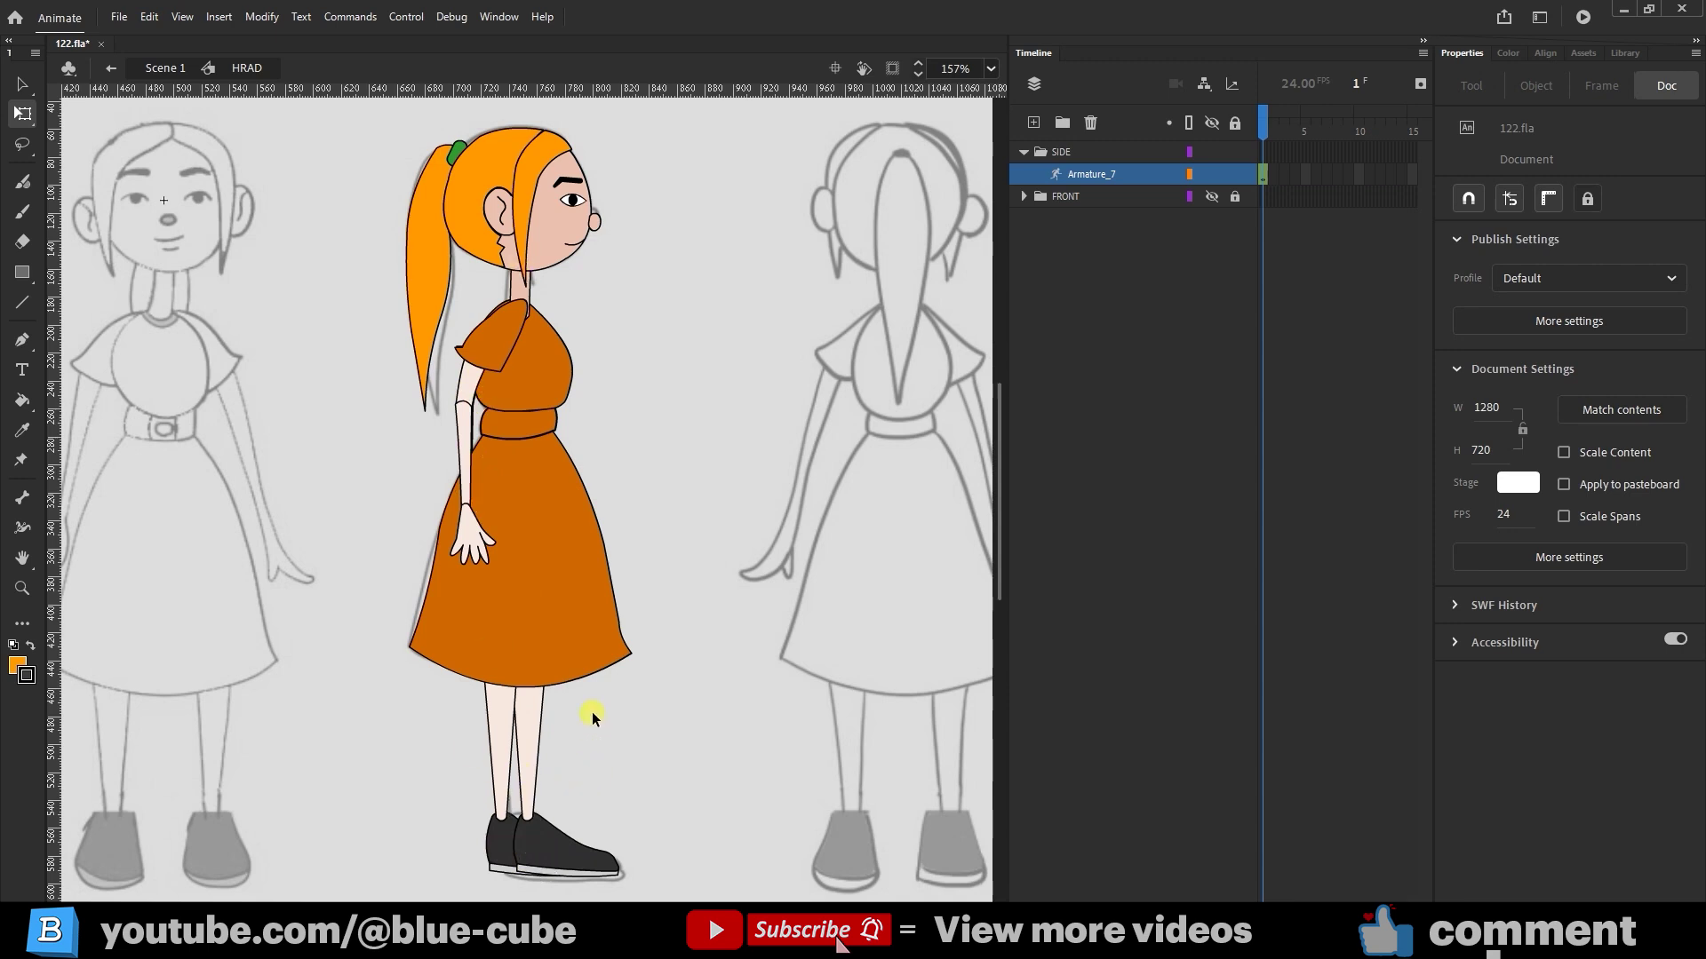
Step: Check the shoe and lower-leg pieces and send one lower leg back in the stacking order
click(563, 851)
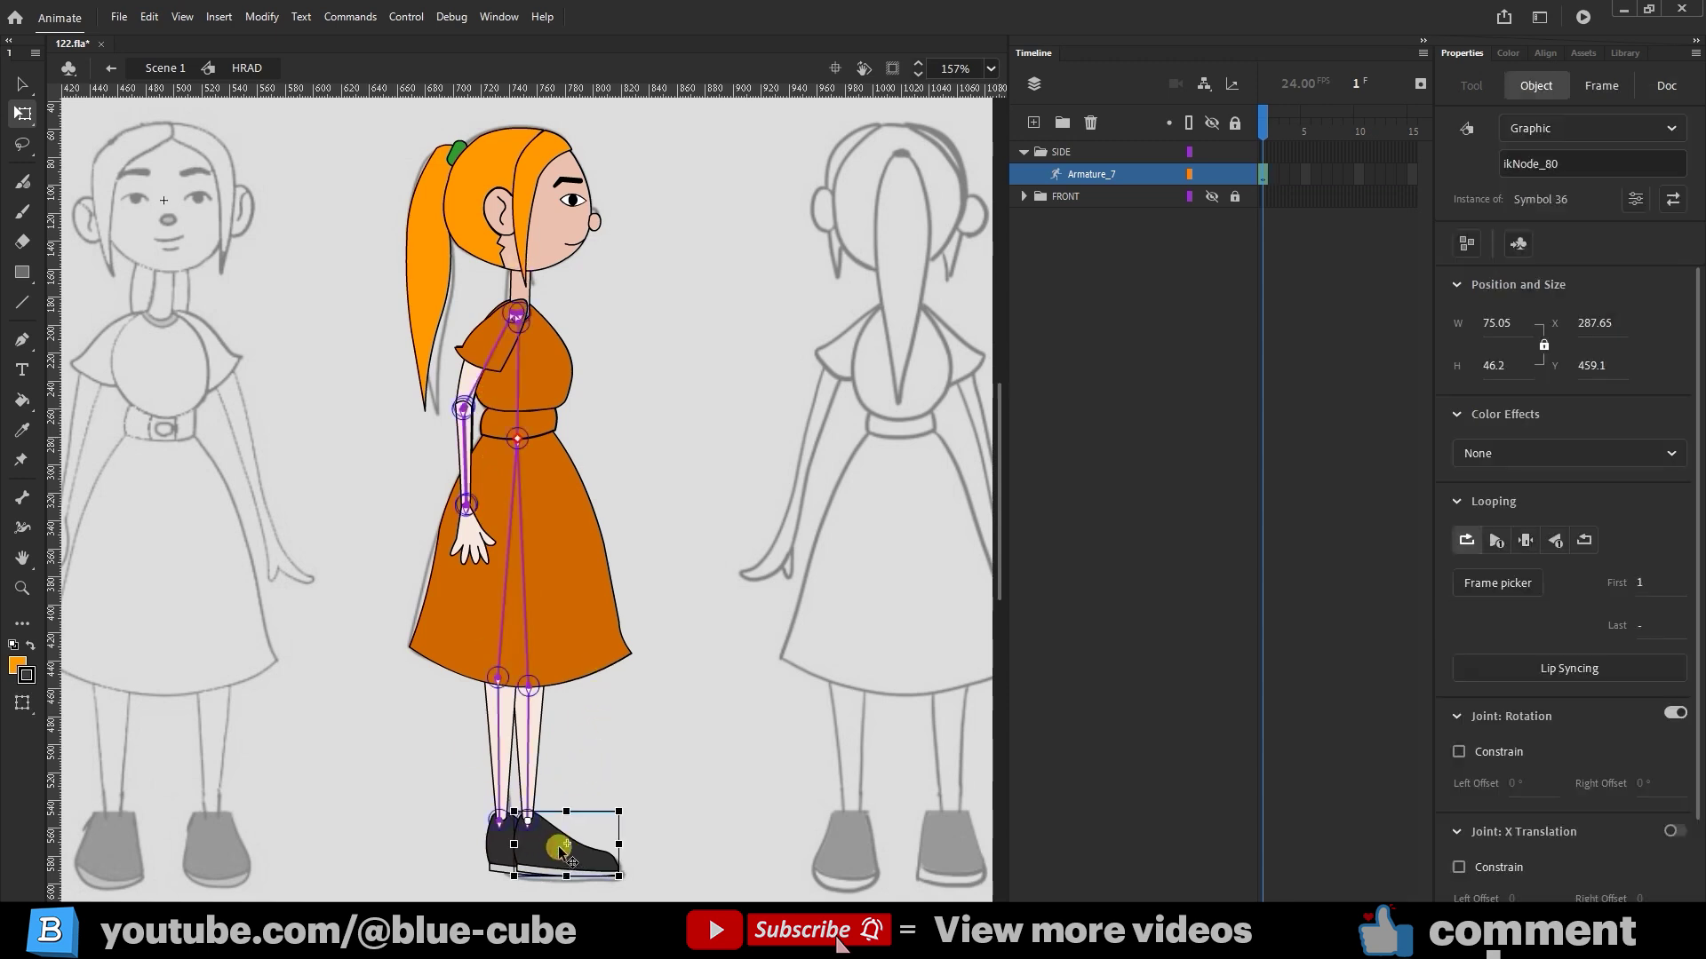
click(799, 813)
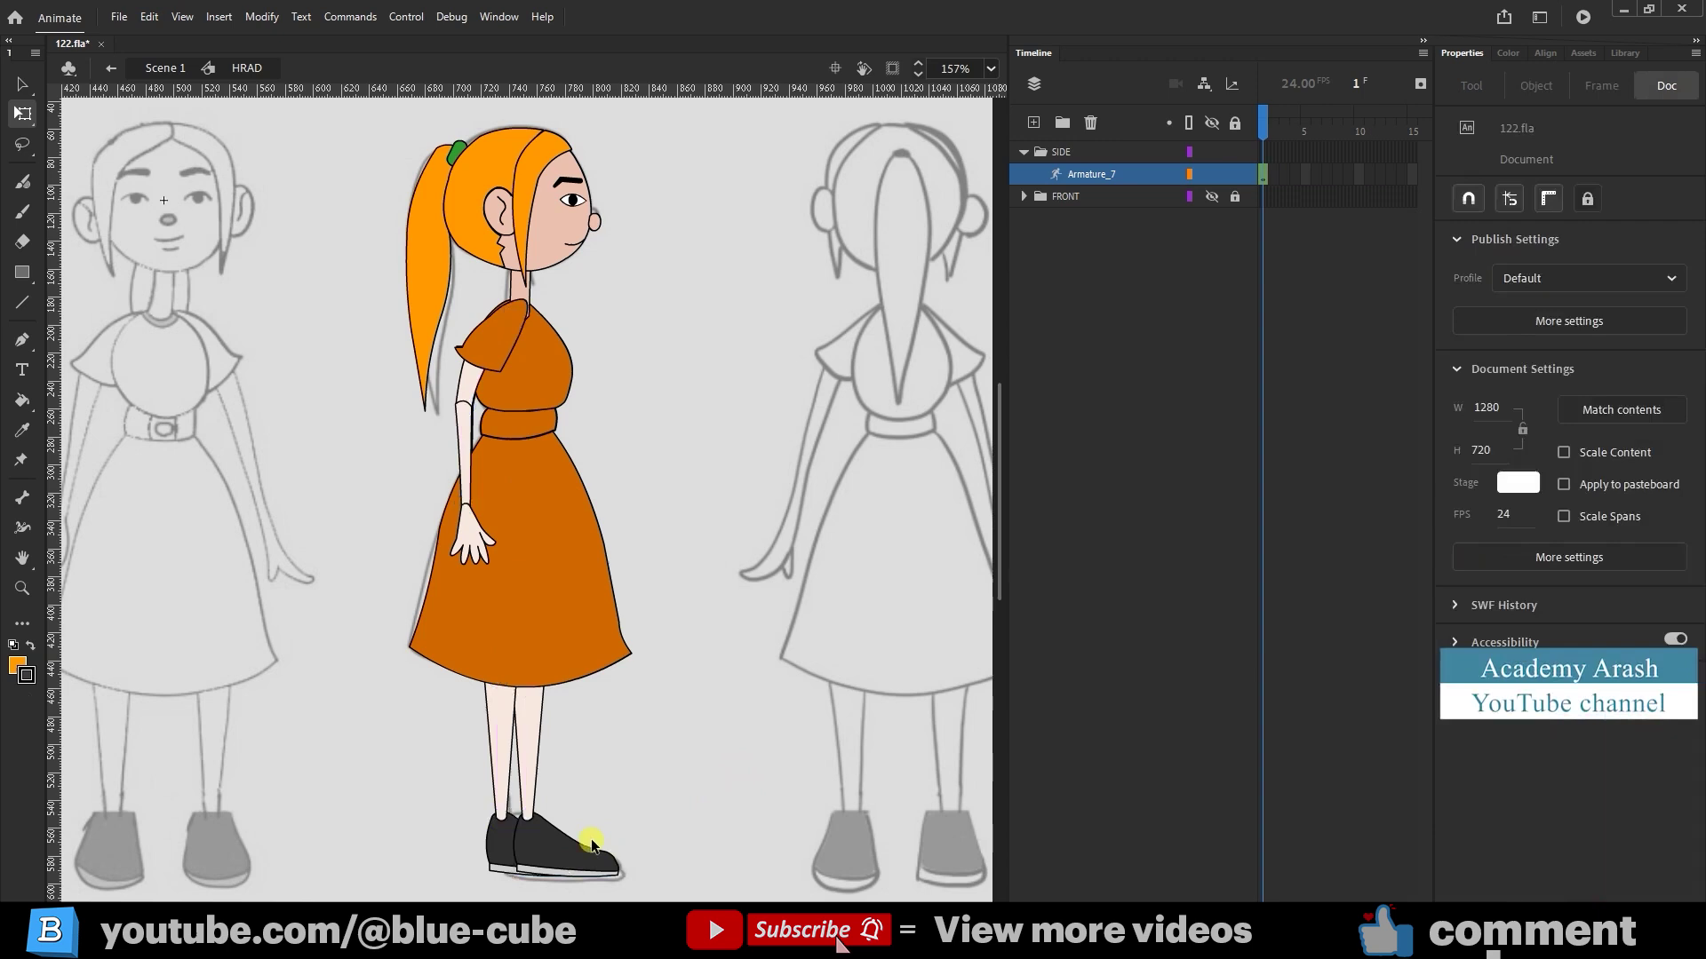
click(560, 856)
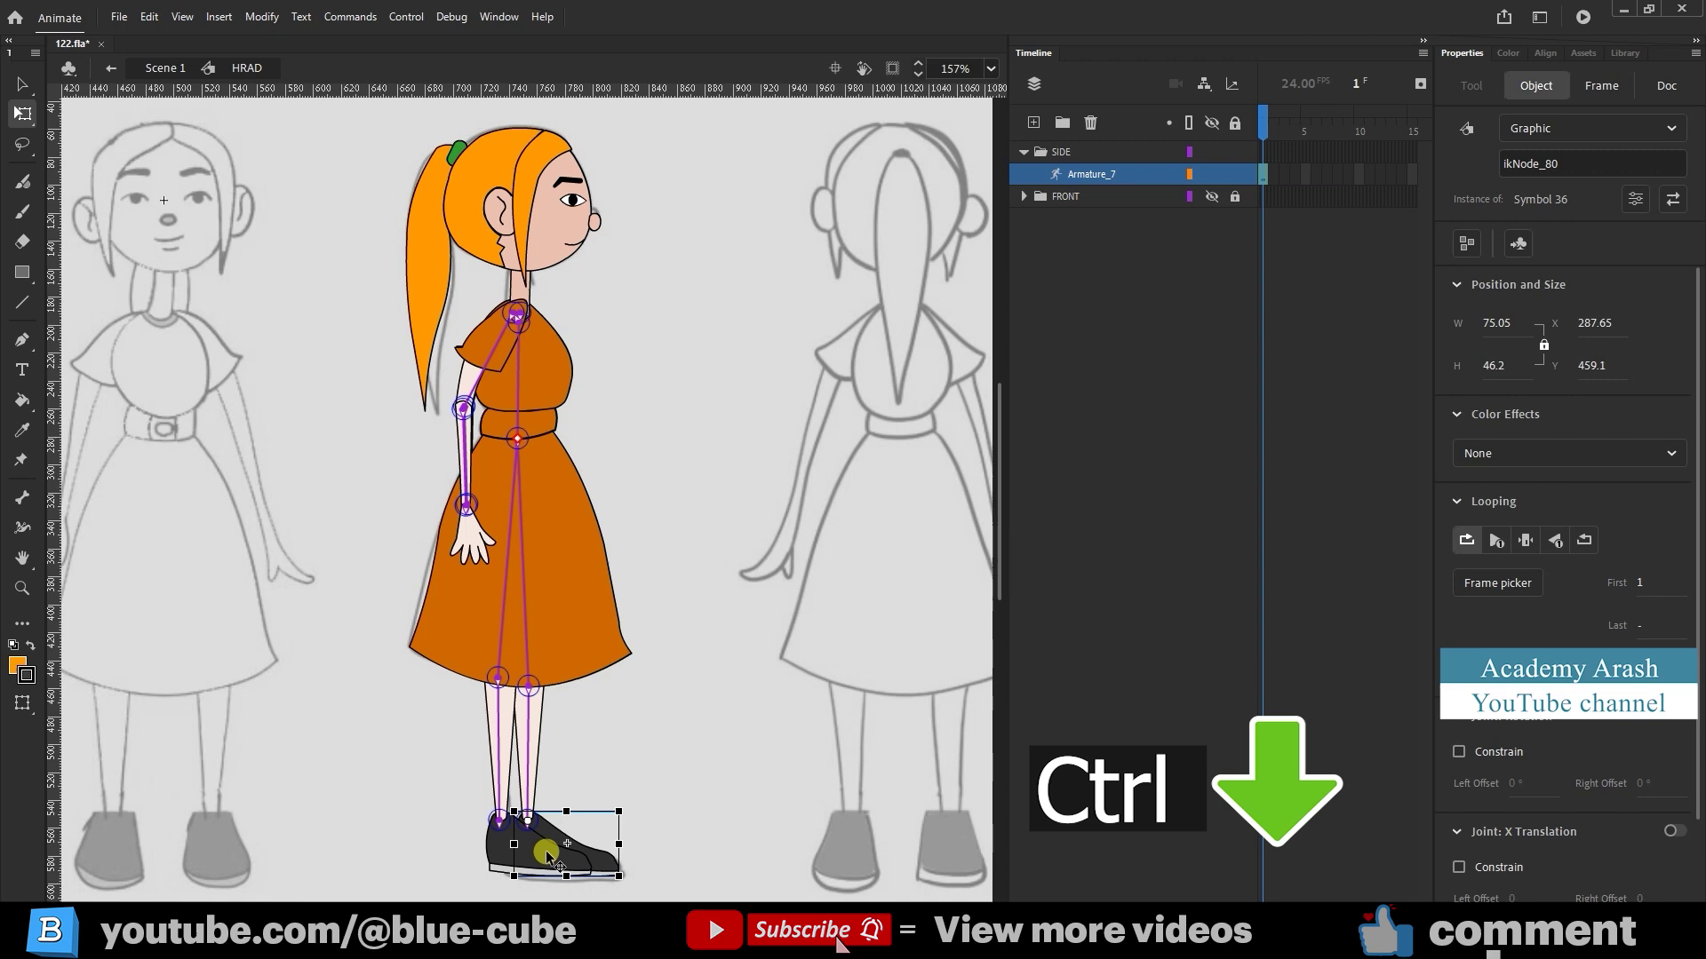
click(696, 746)
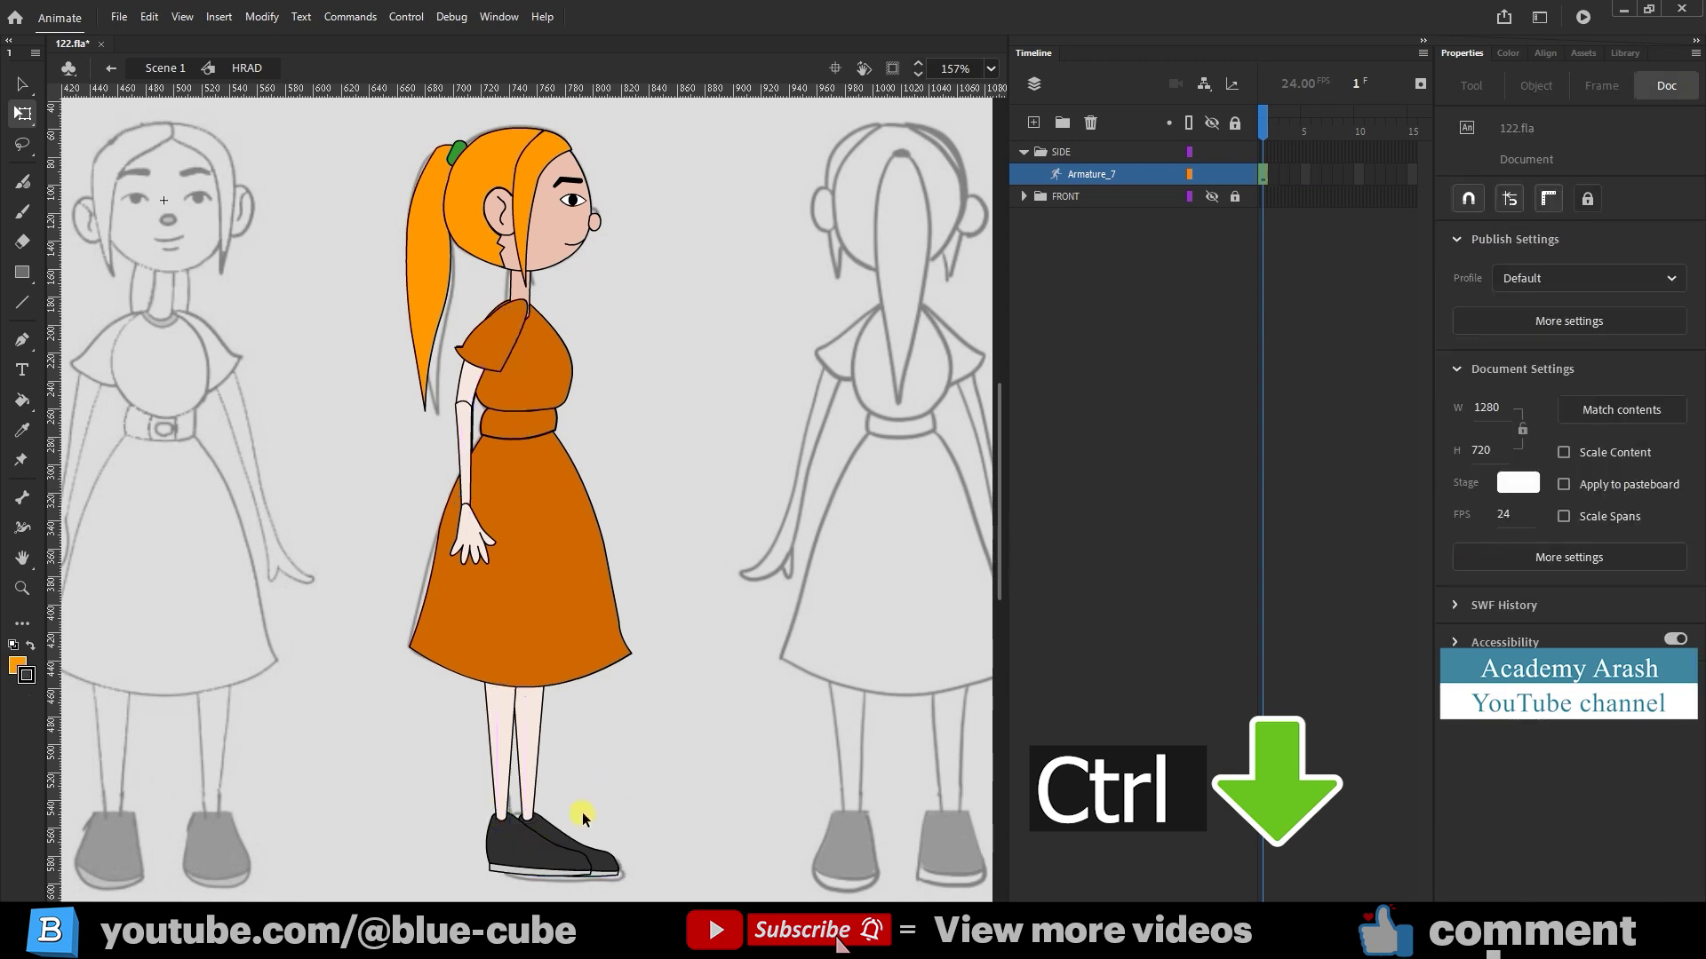
click(495, 752)
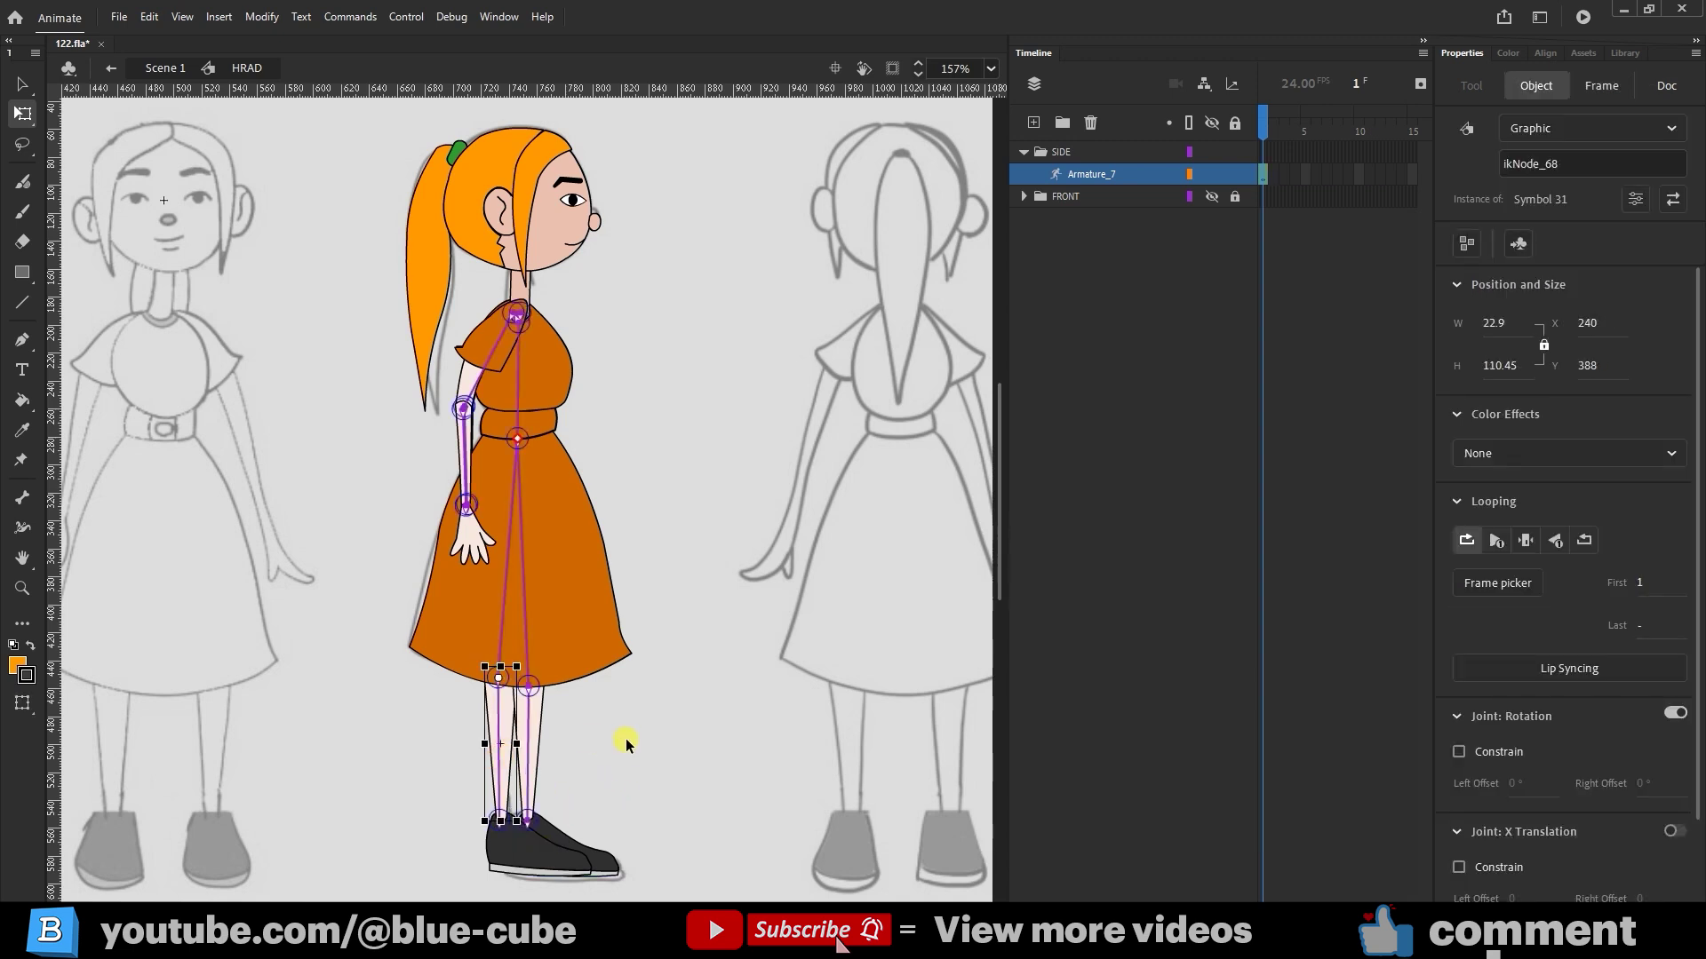
click(626, 743)
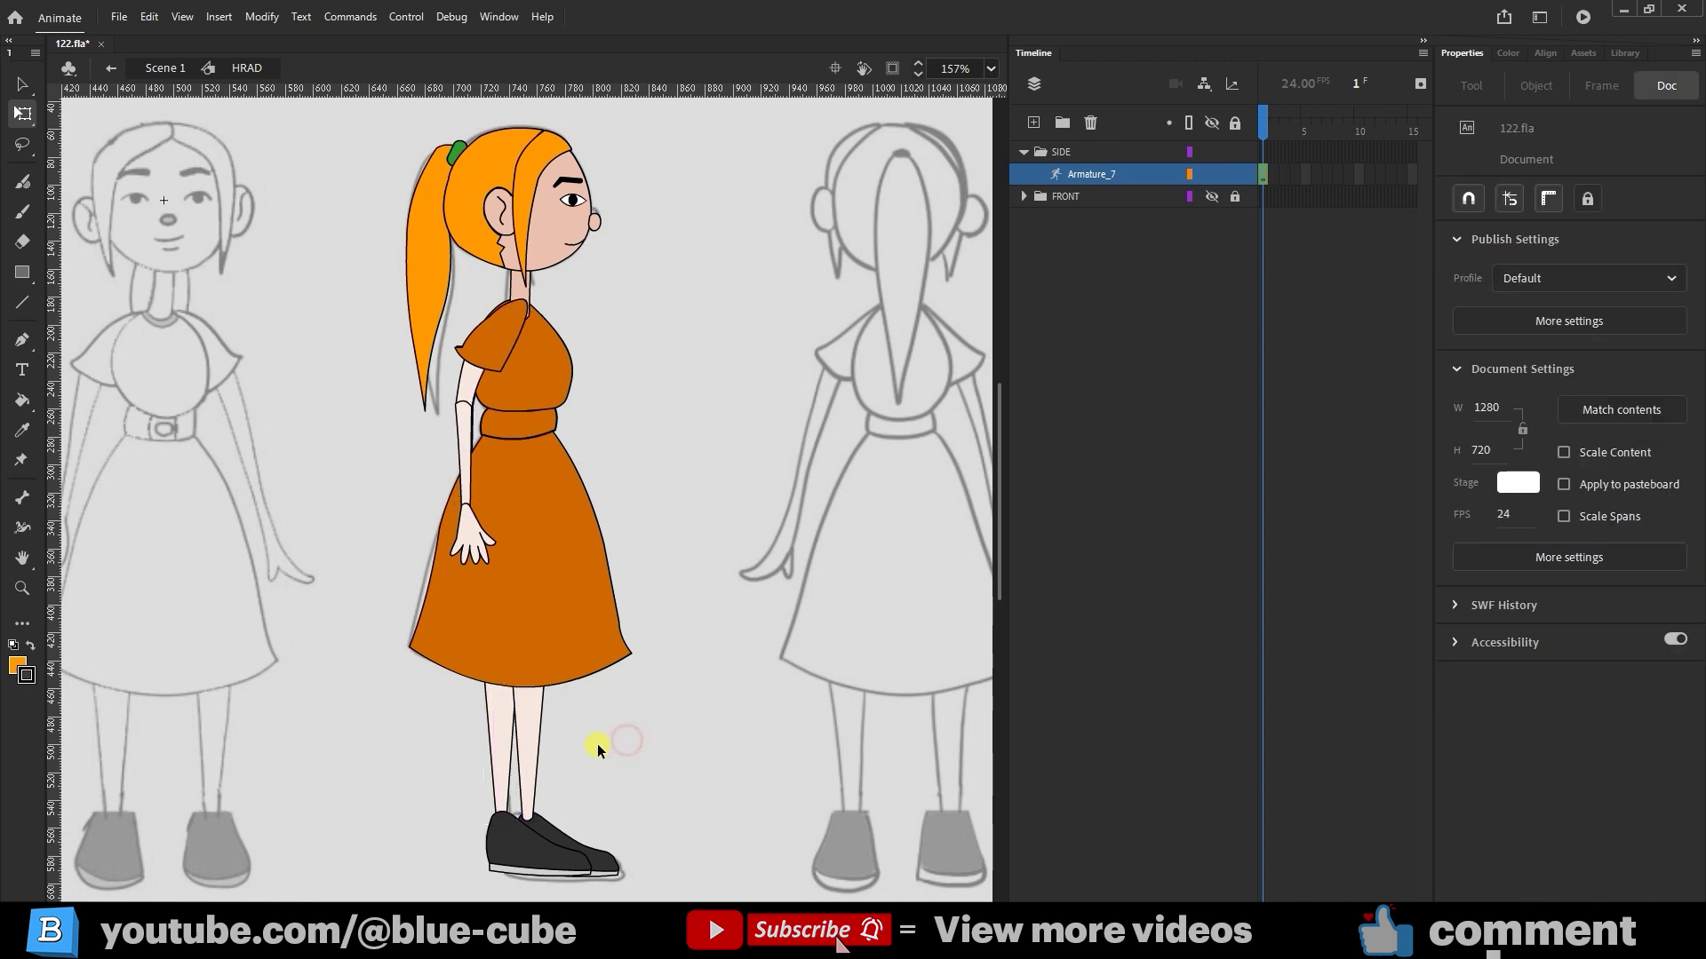
click(527, 734)
key(ctrl)
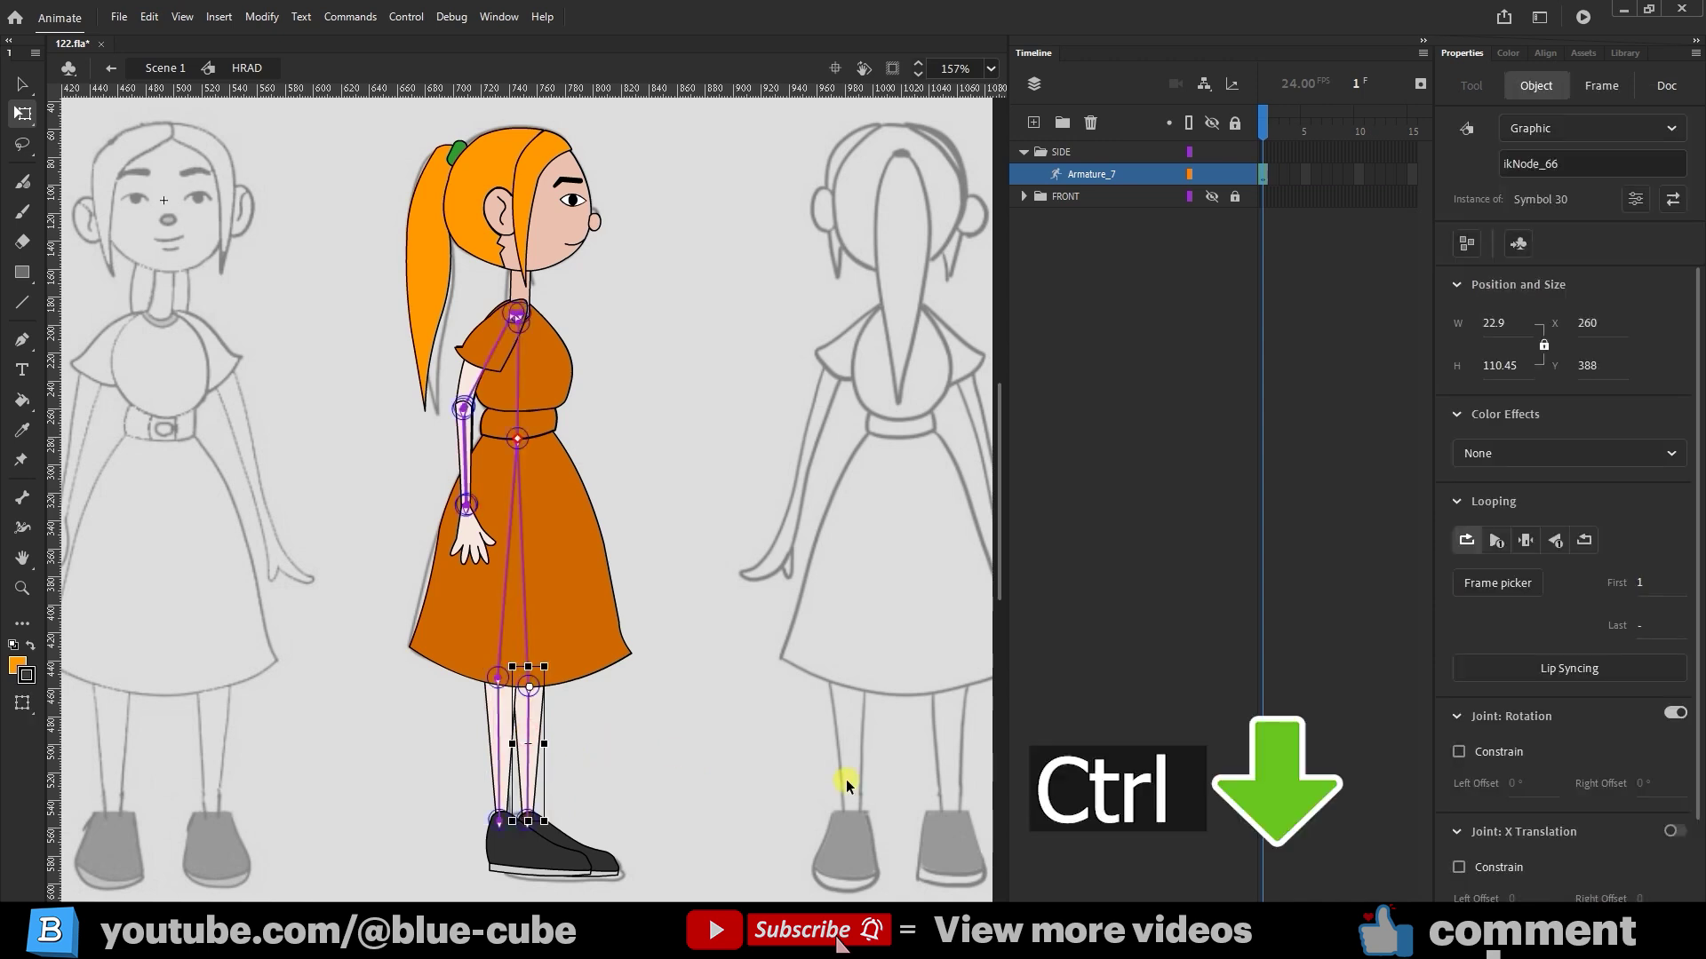
ctrl+click(908, 784)
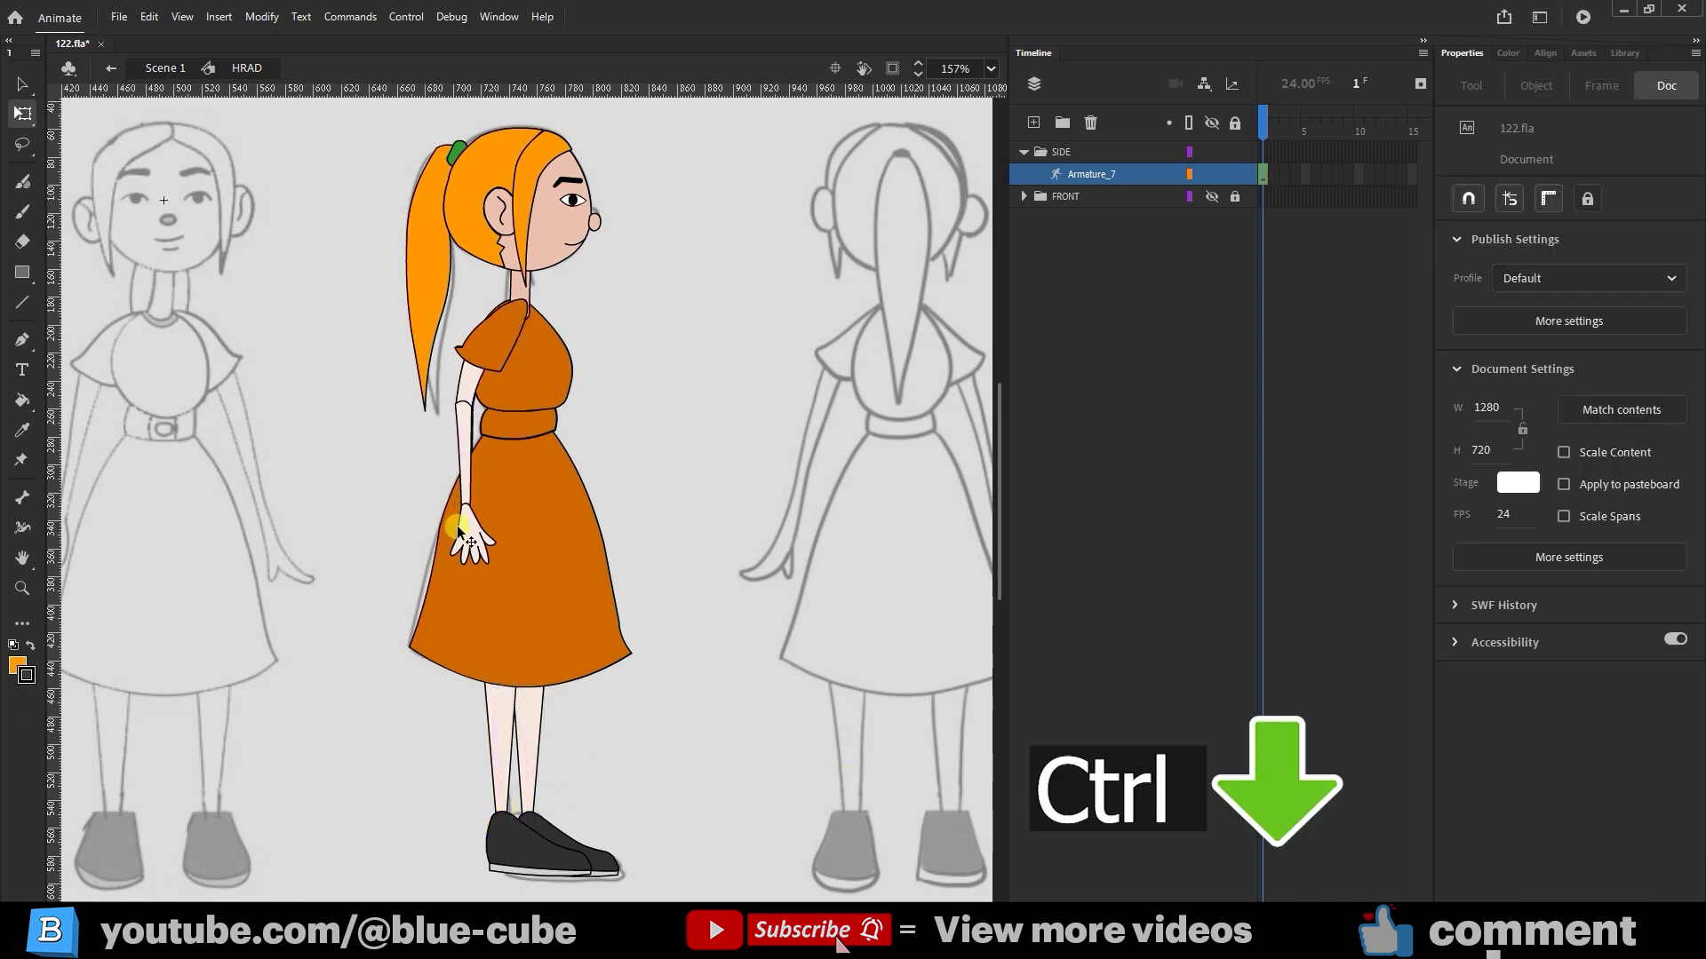
Step: Send the side girl's hand backward in stacking order, then swing her upper arm backward
ctrl+click(473, 407)
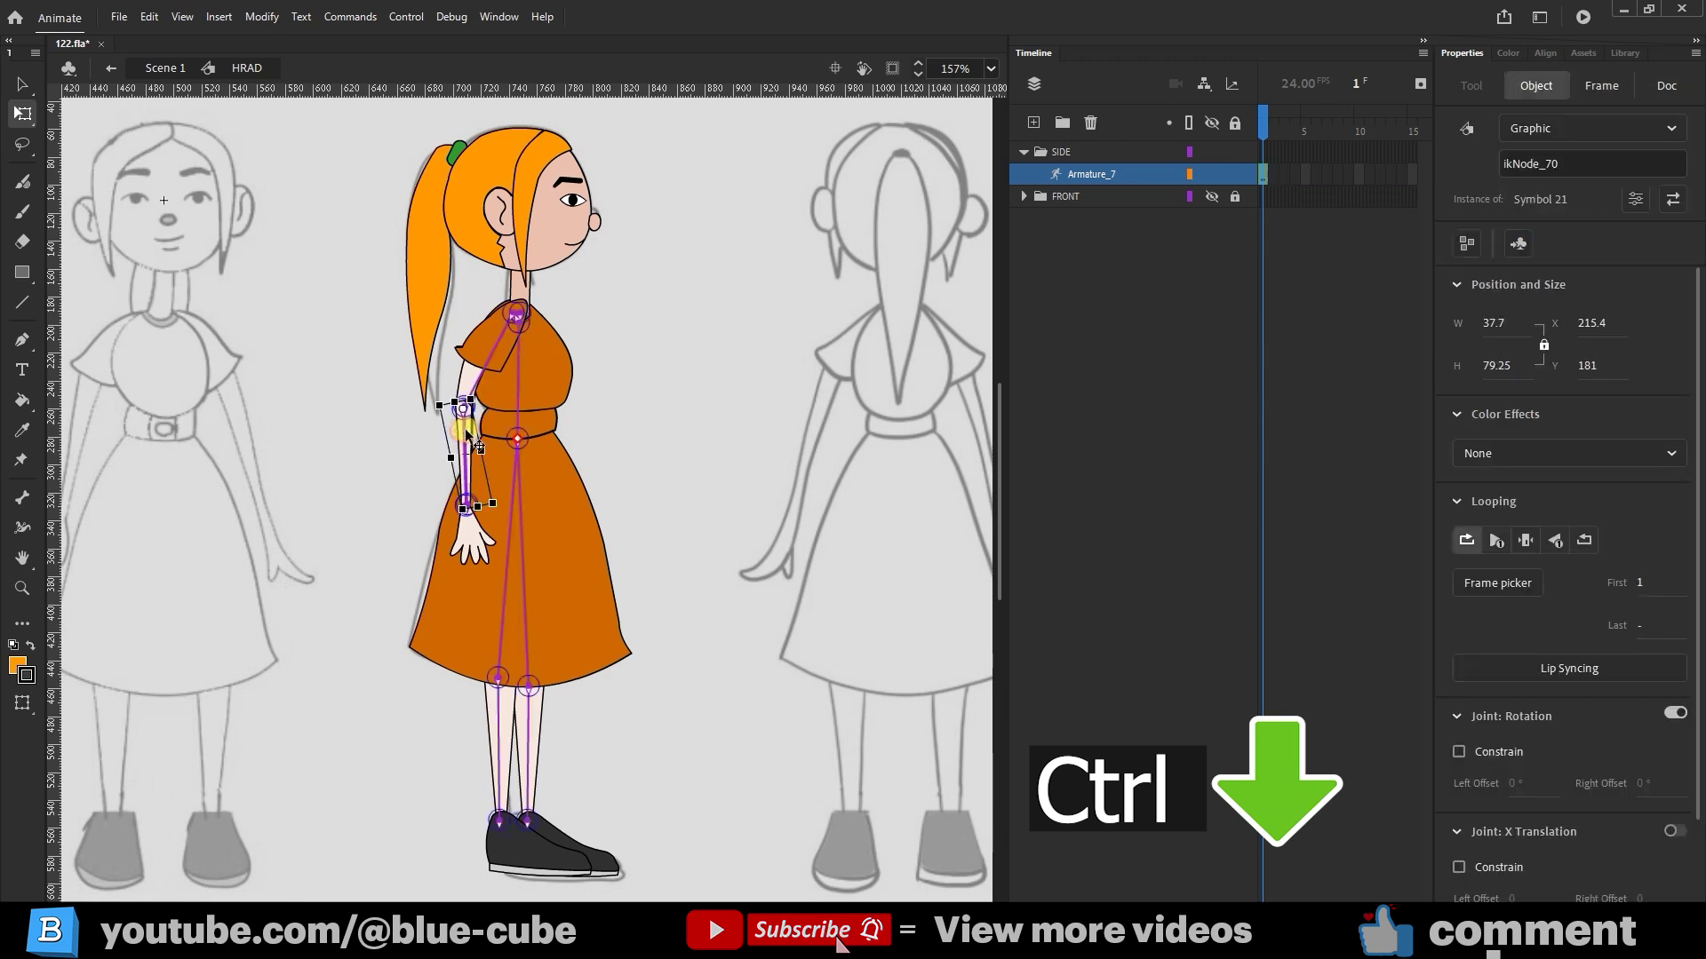
click(706, 423)
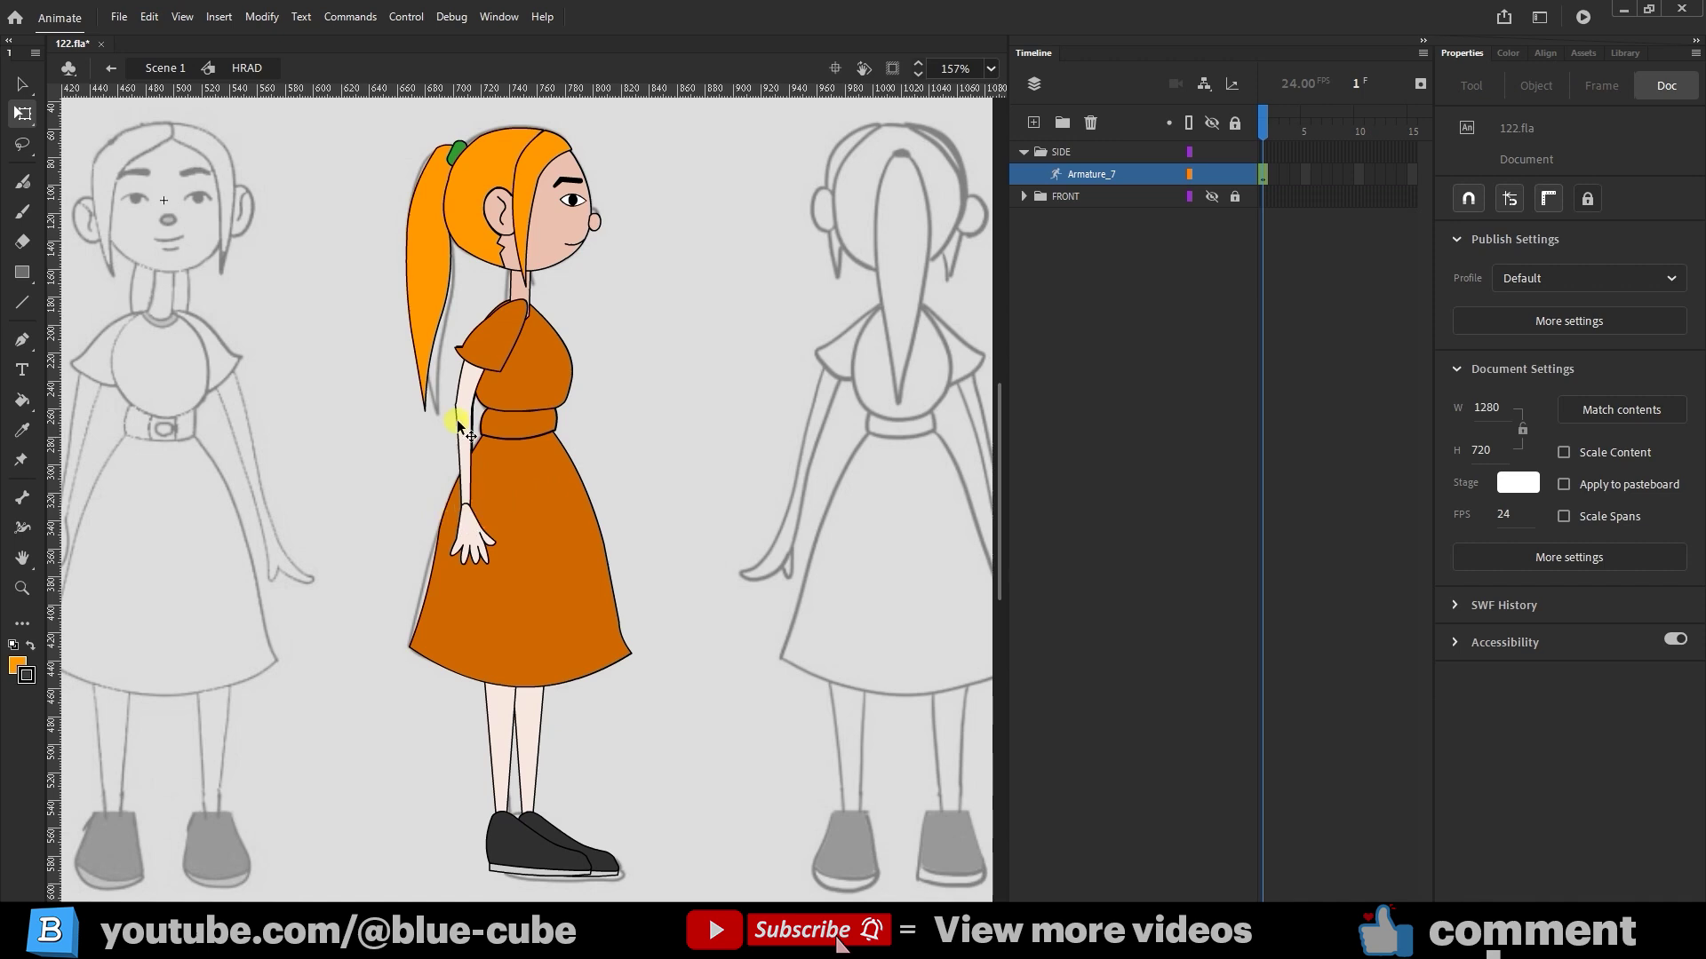
ctrl+click(487, 538)
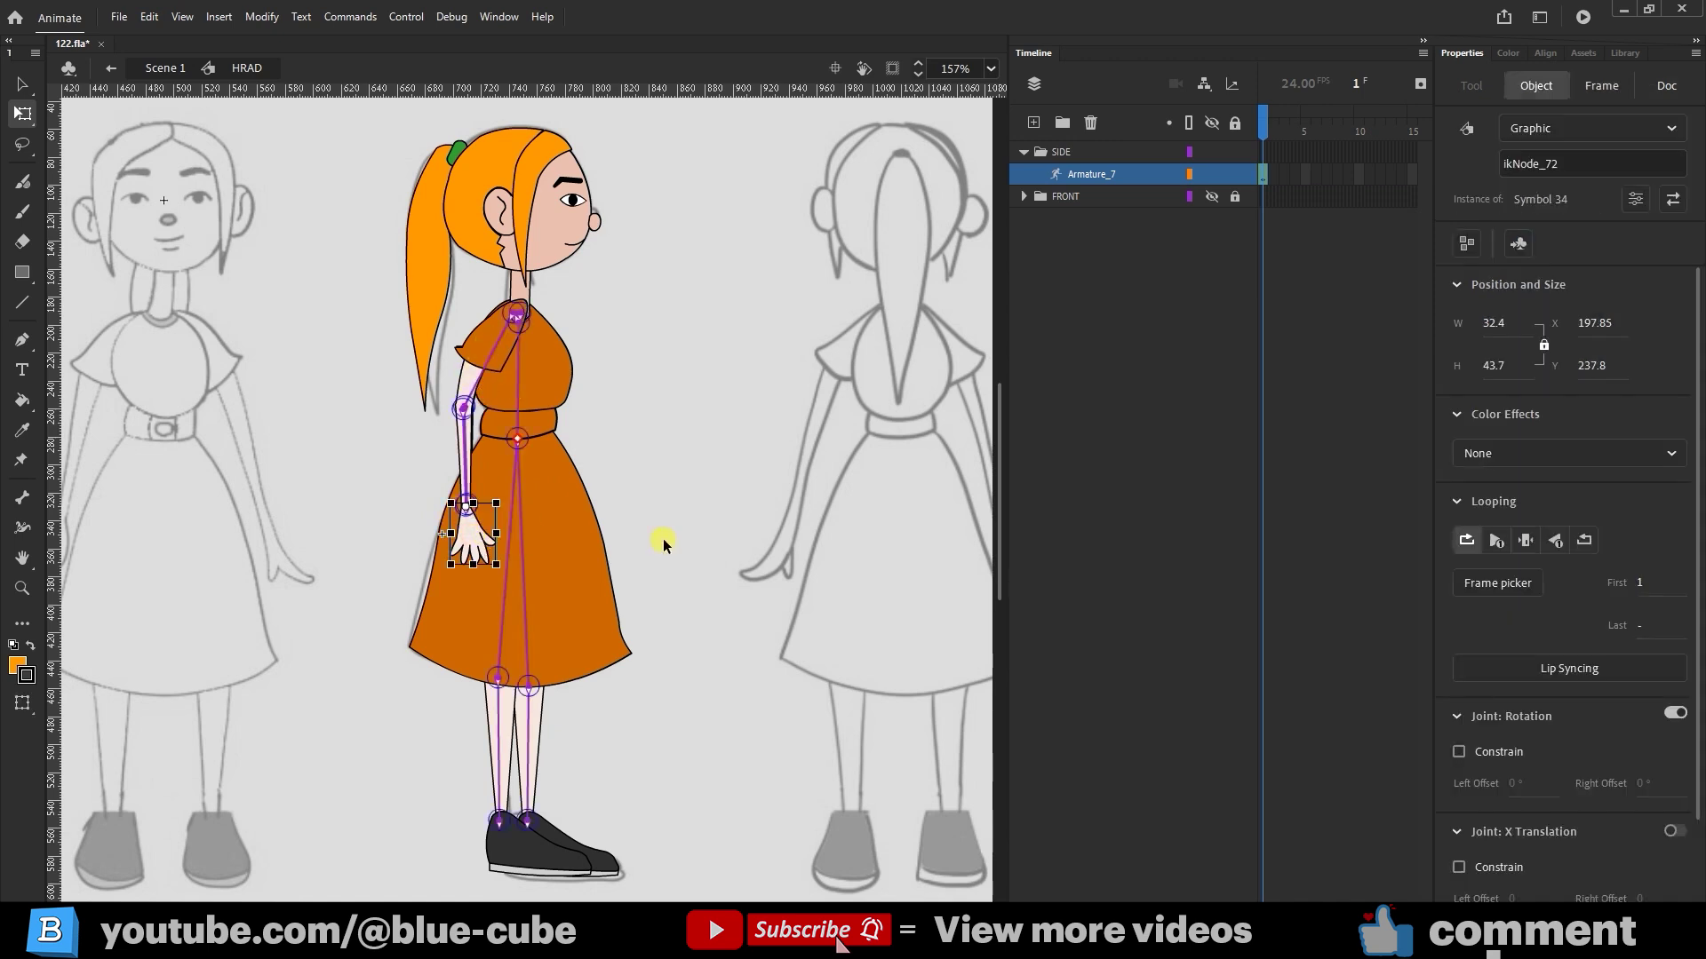
key(ctrl)
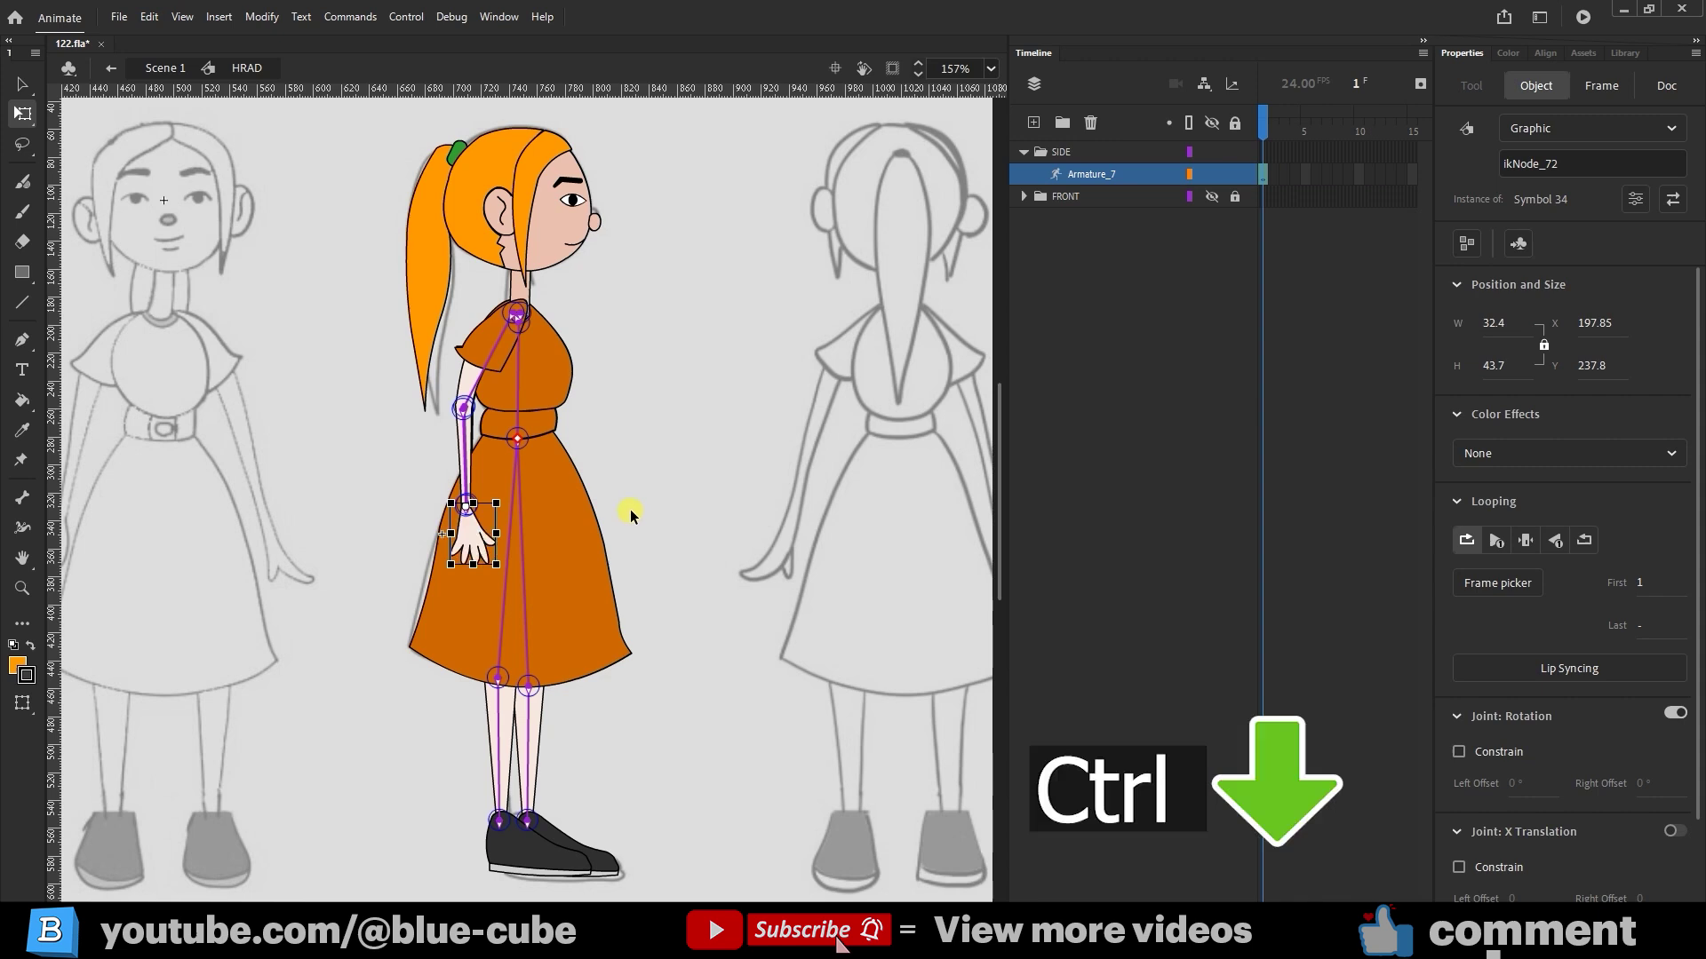
click(633, 515)
ctrl+click(479, 551)
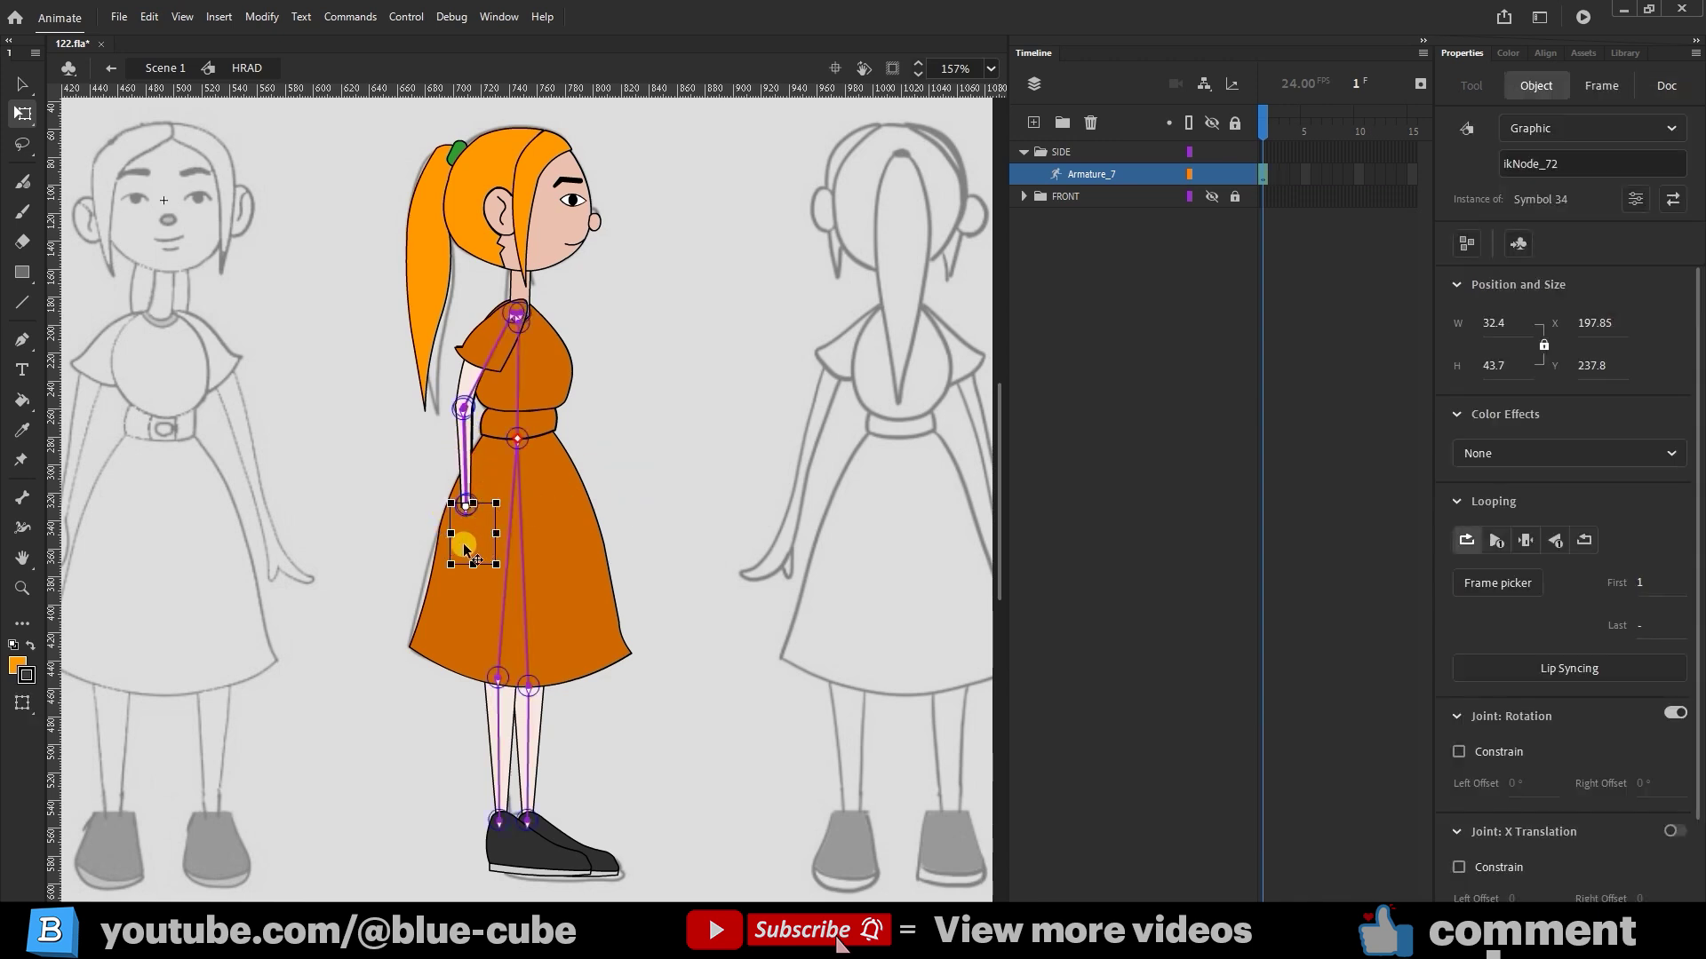
click(645, 395)
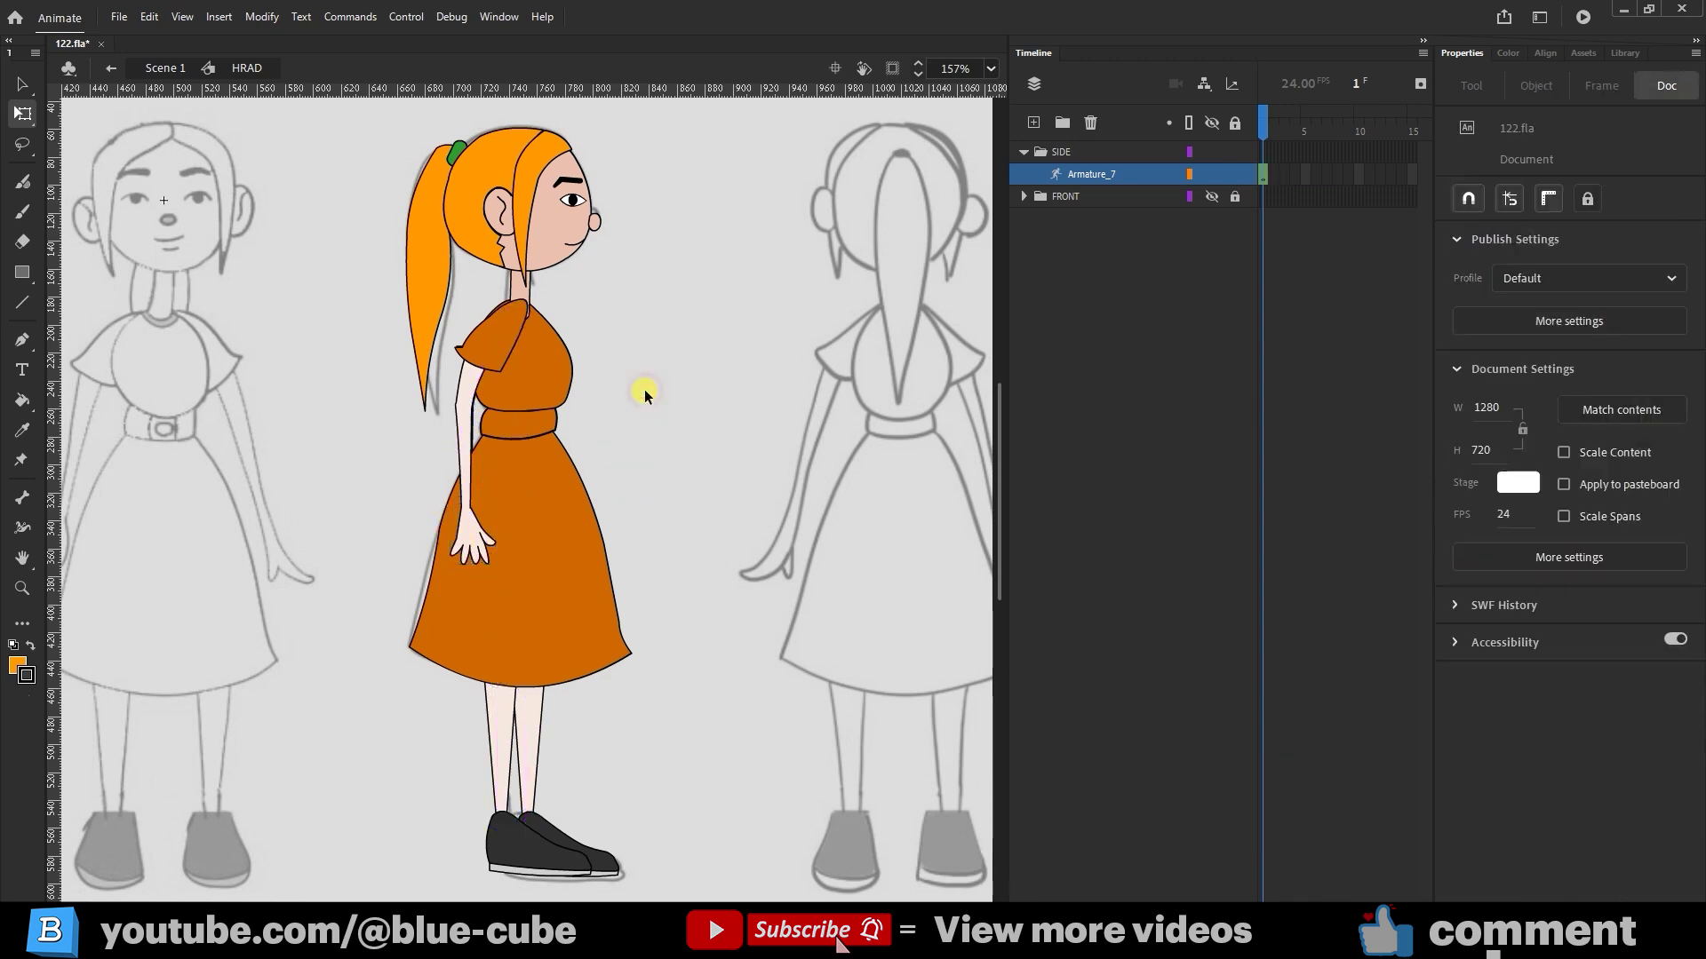
click(538, 363)
drag(505, 345, 569, 533)
click(466, 471)
drag(465, 471, 388, 466)
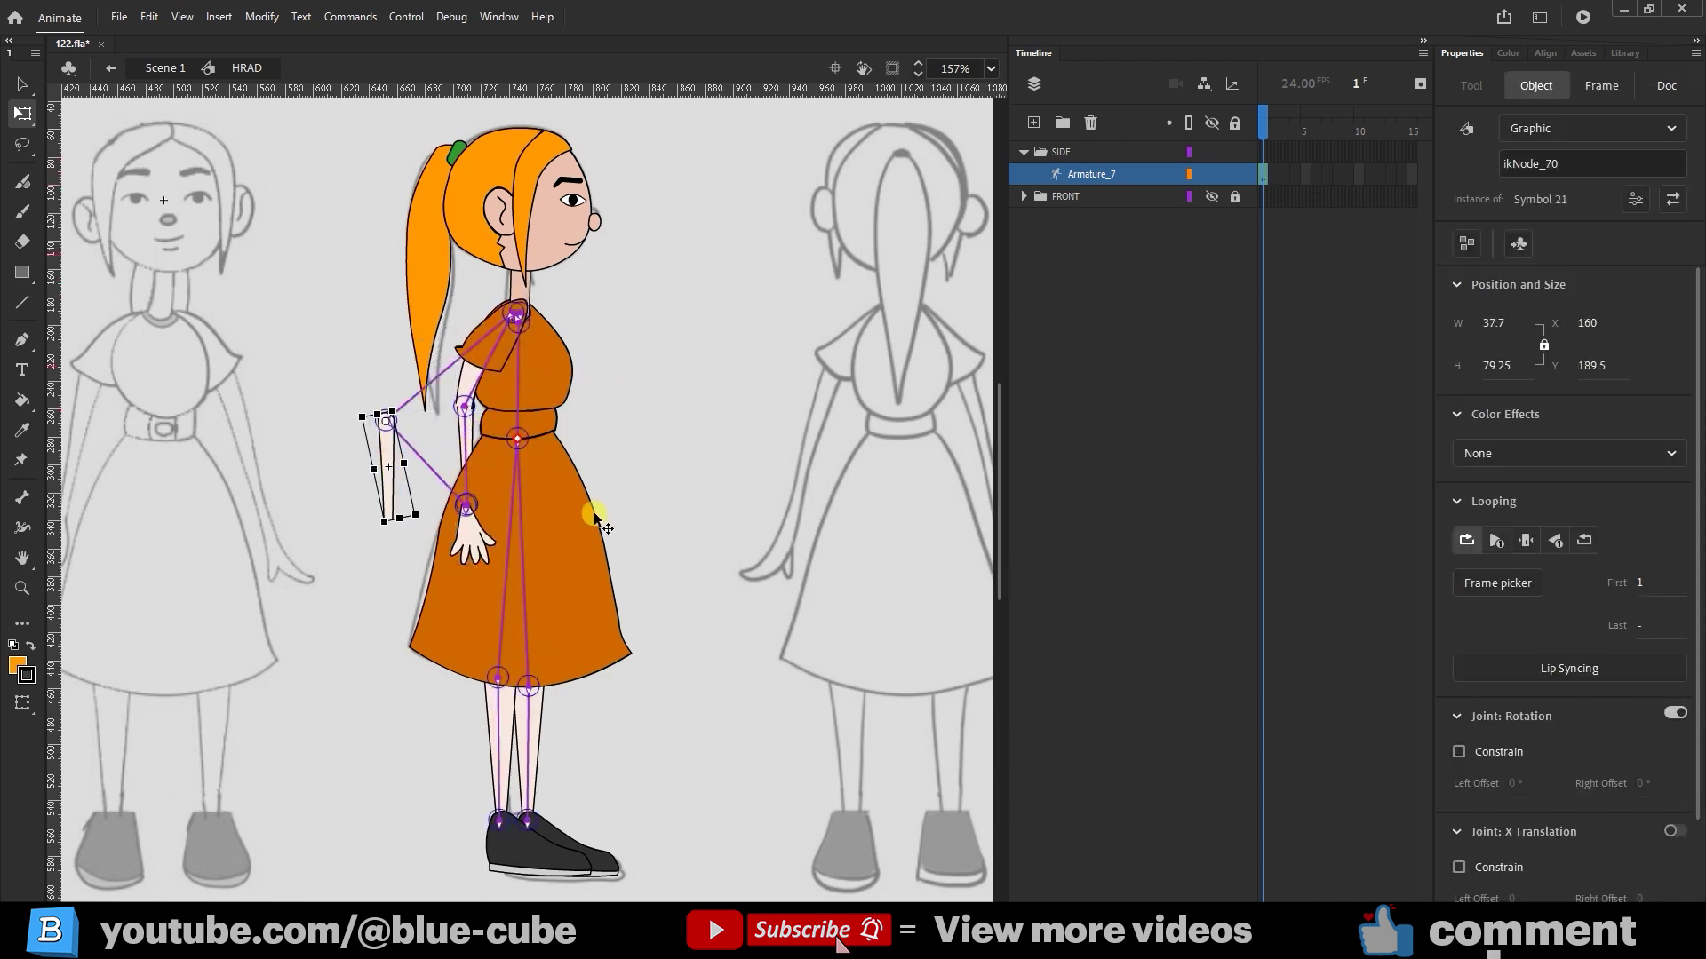
key(ctrl+z)
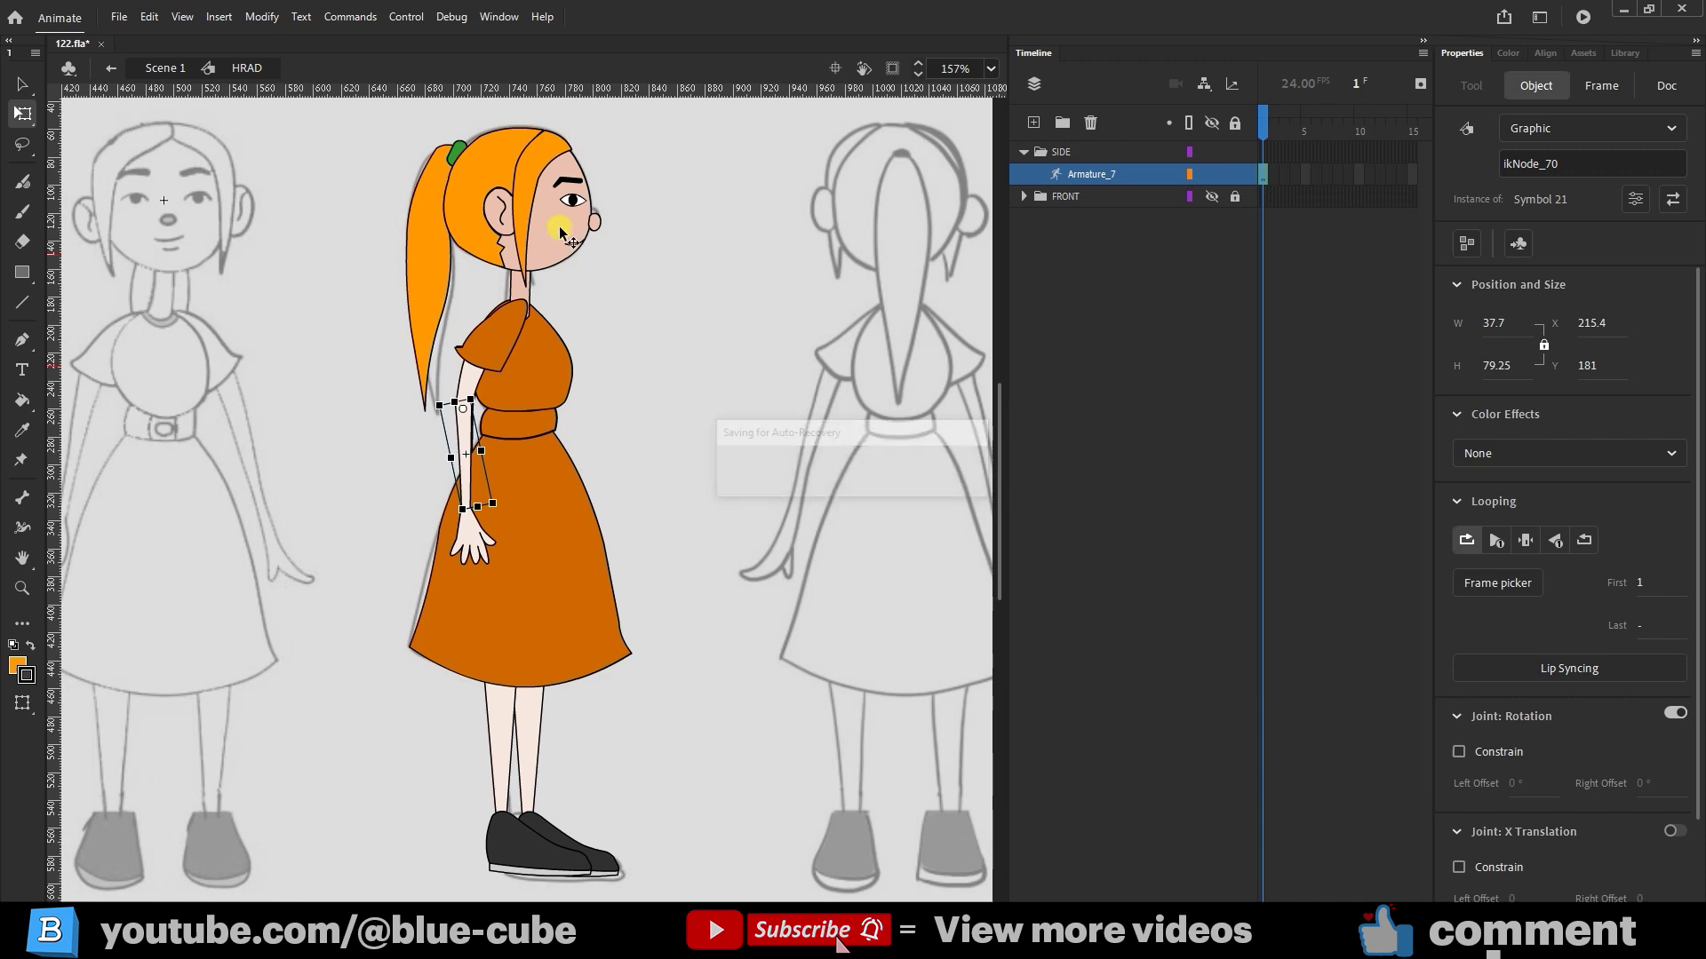
click(567, 229)
drag(622, 131, 571, 171)
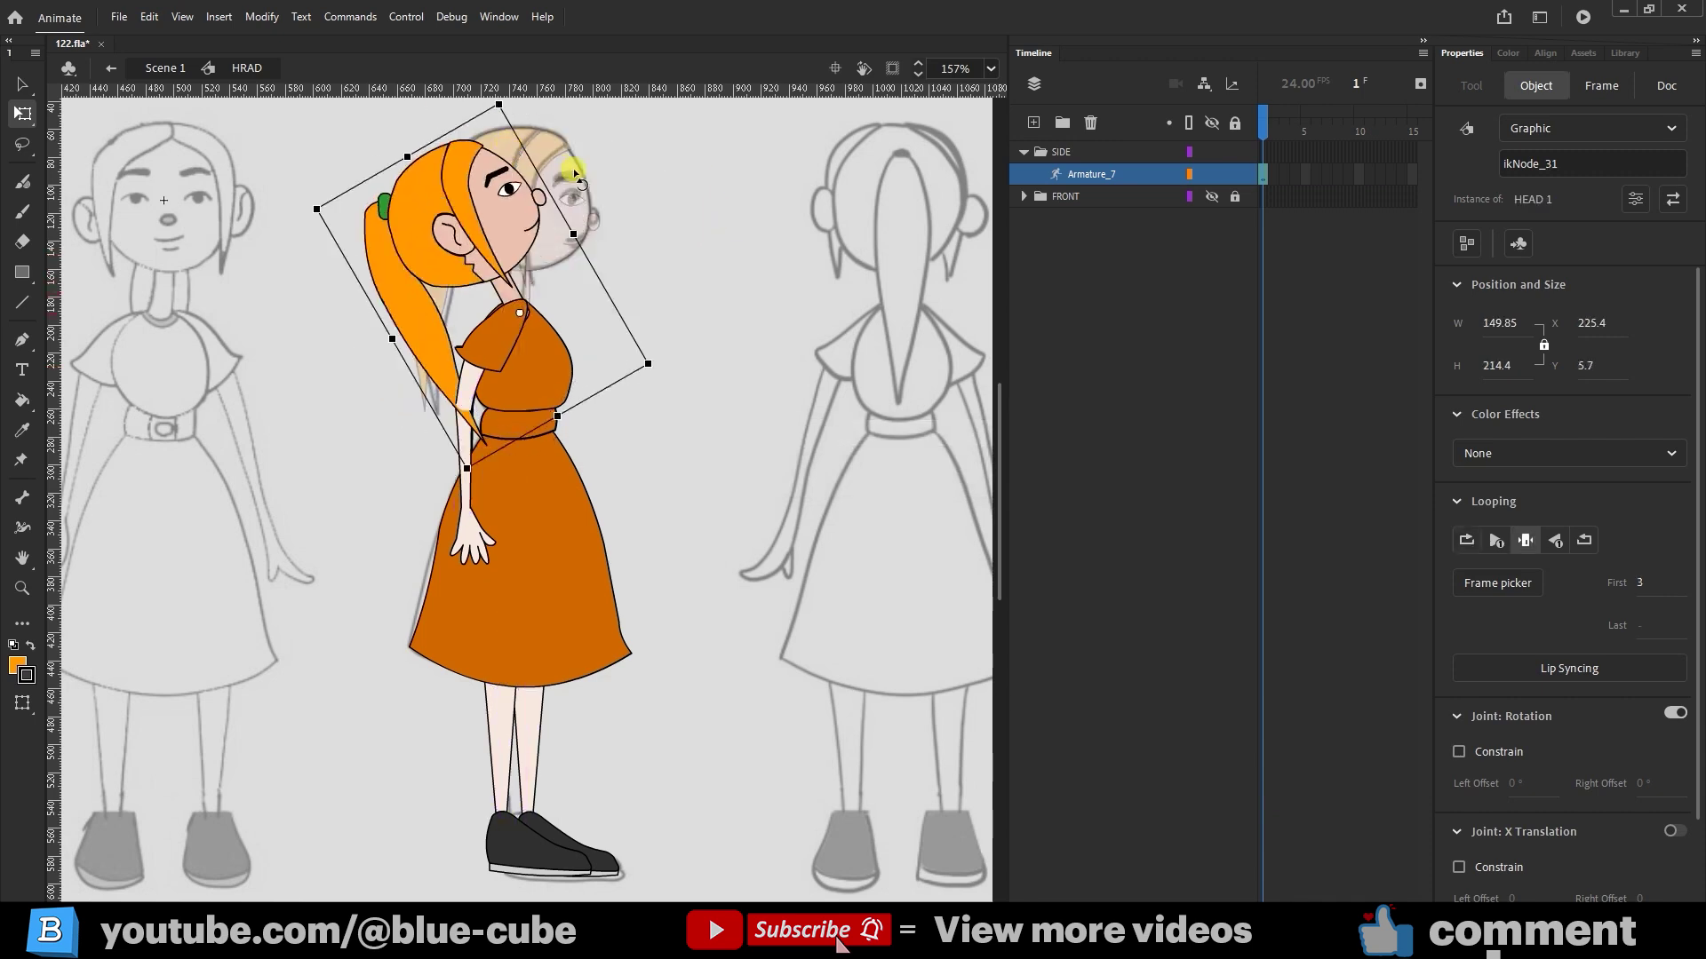
key(ctrl+z)
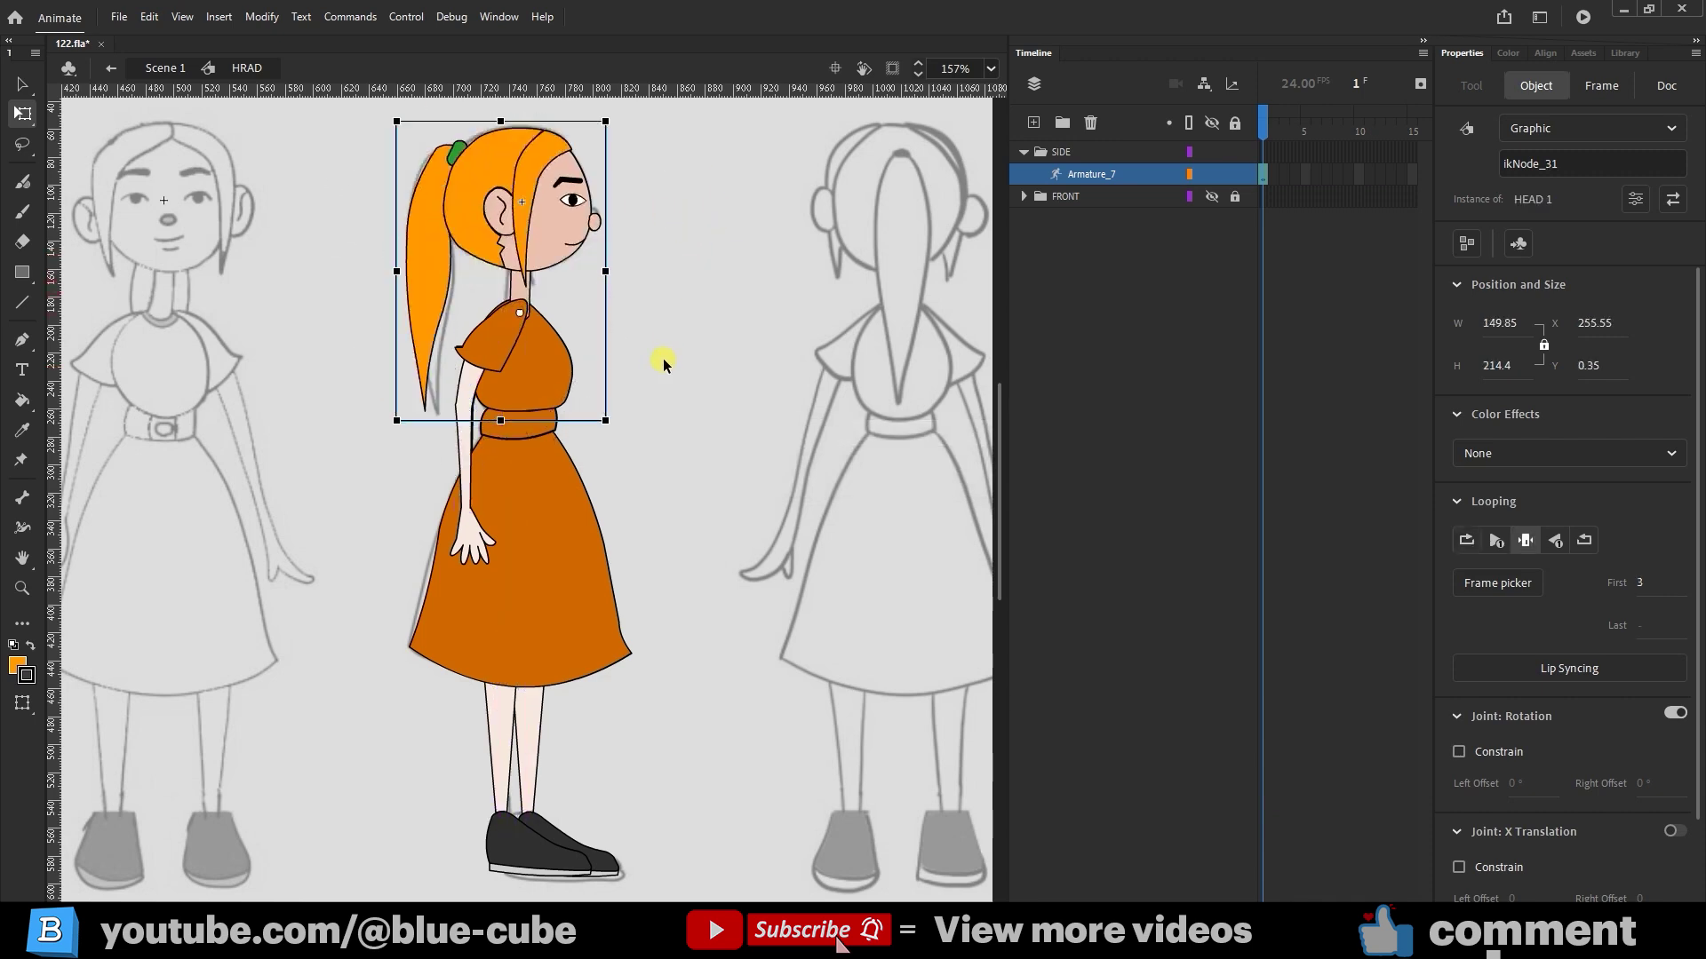
click(22, 84)
click(519, 409)
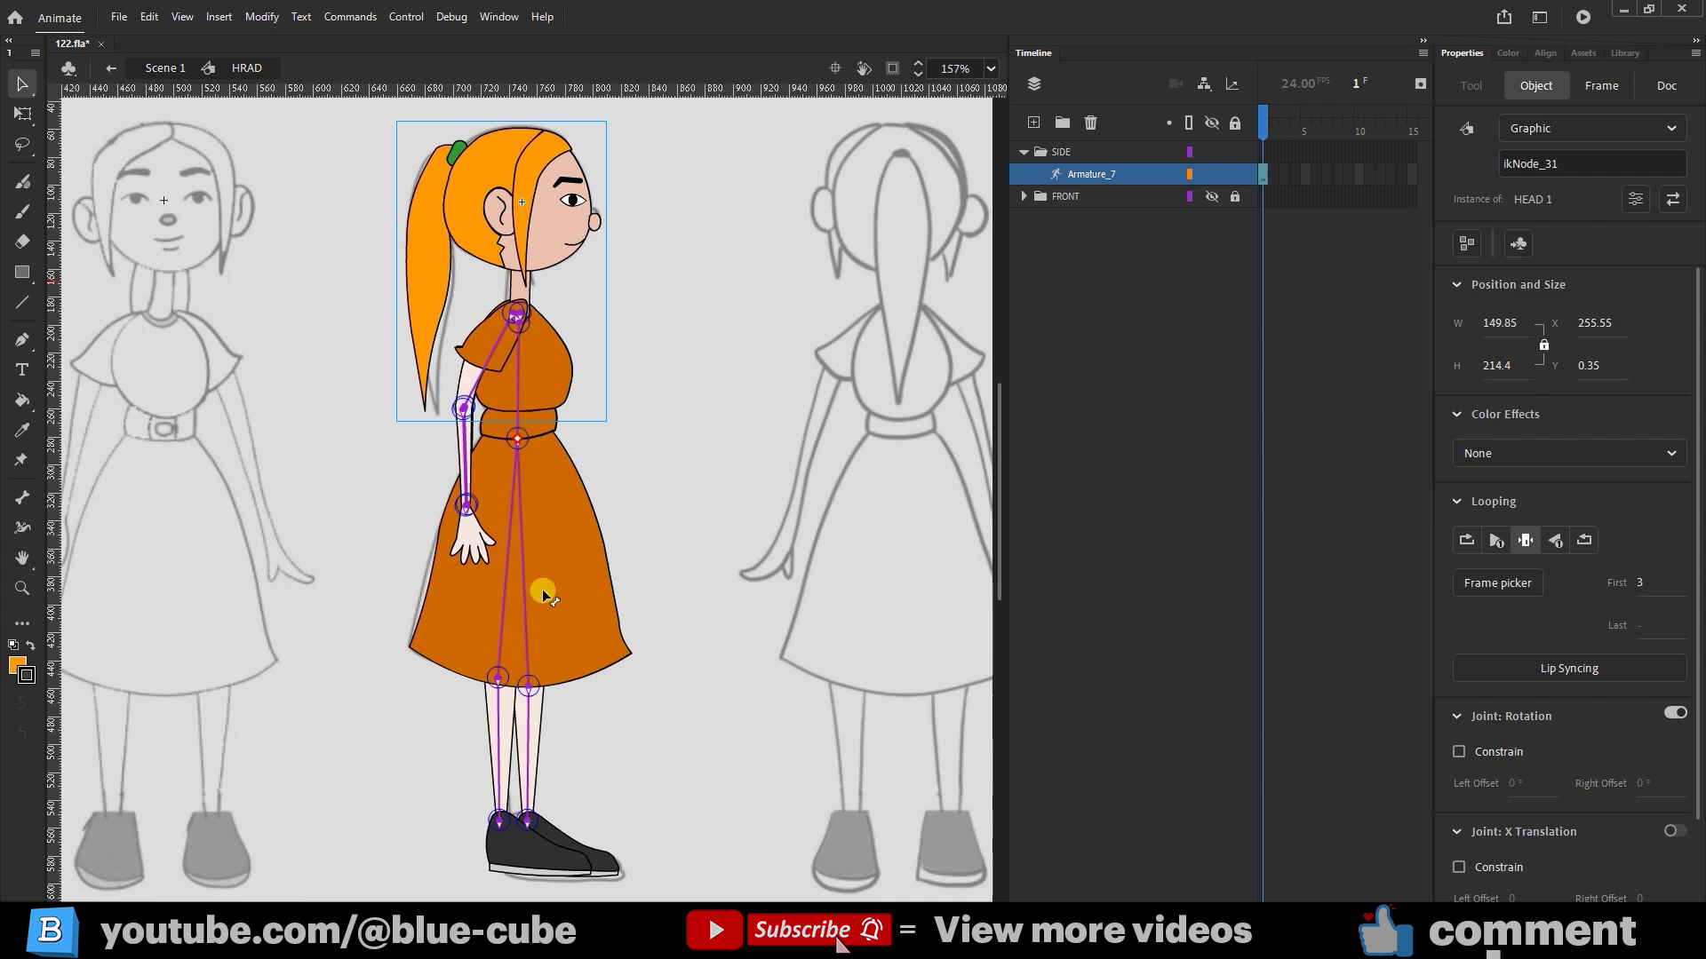
drag(471, 375, 711, 460)
drag(480, 542, 636, 520)
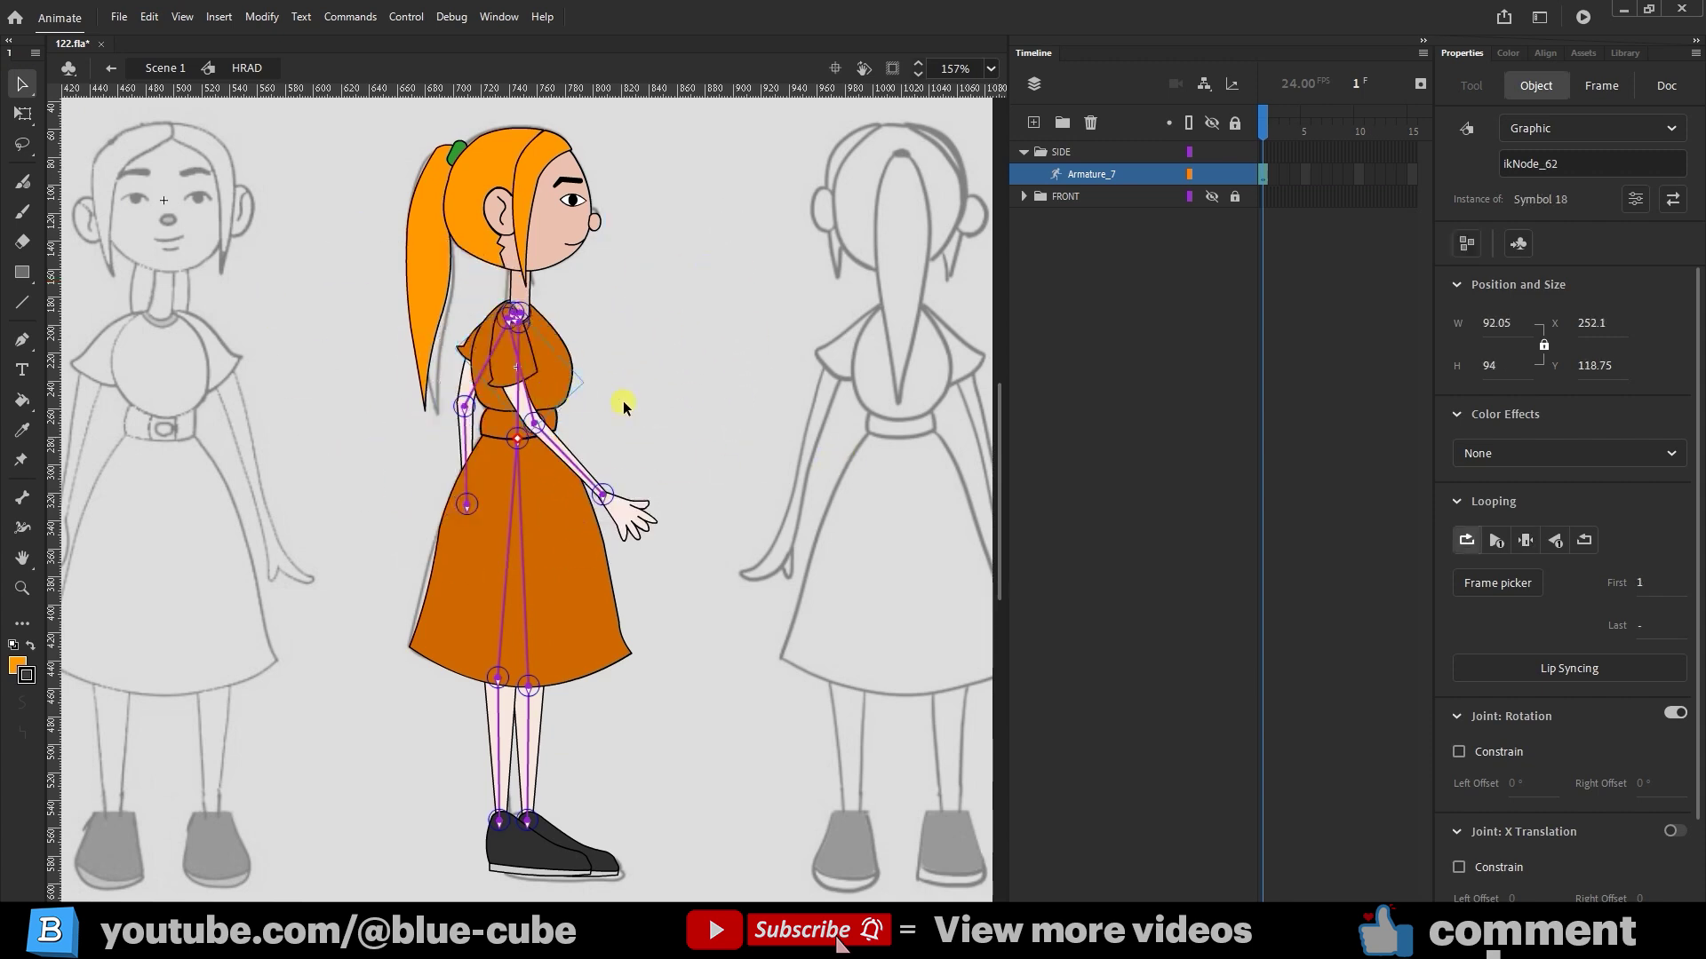
key(ctrl+z)
mouse_move(530, 182)
mouse_down()
mouse_move(560, 205)
mouse_move(524, 186)
mouse_up()
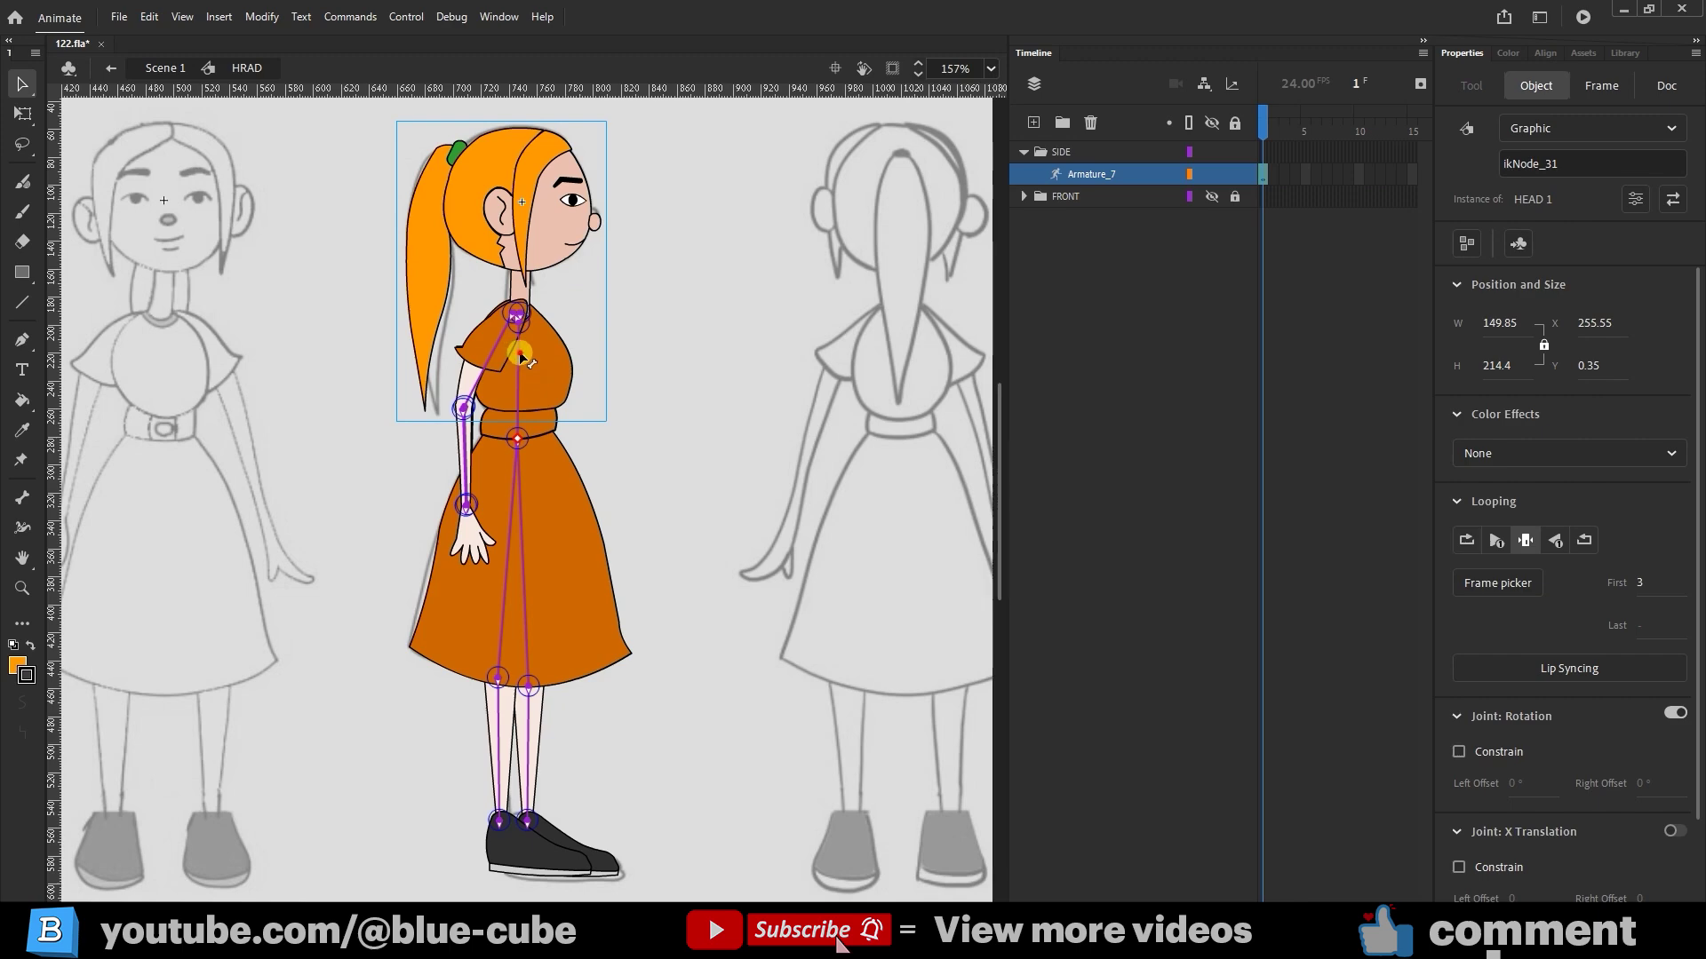
drag(521, 358, 715, 431)
key(ctrl+z)
drag(533, 711, 527, 676)
key(ctrl+z)
key(q)
click(531, 687)
key(v)
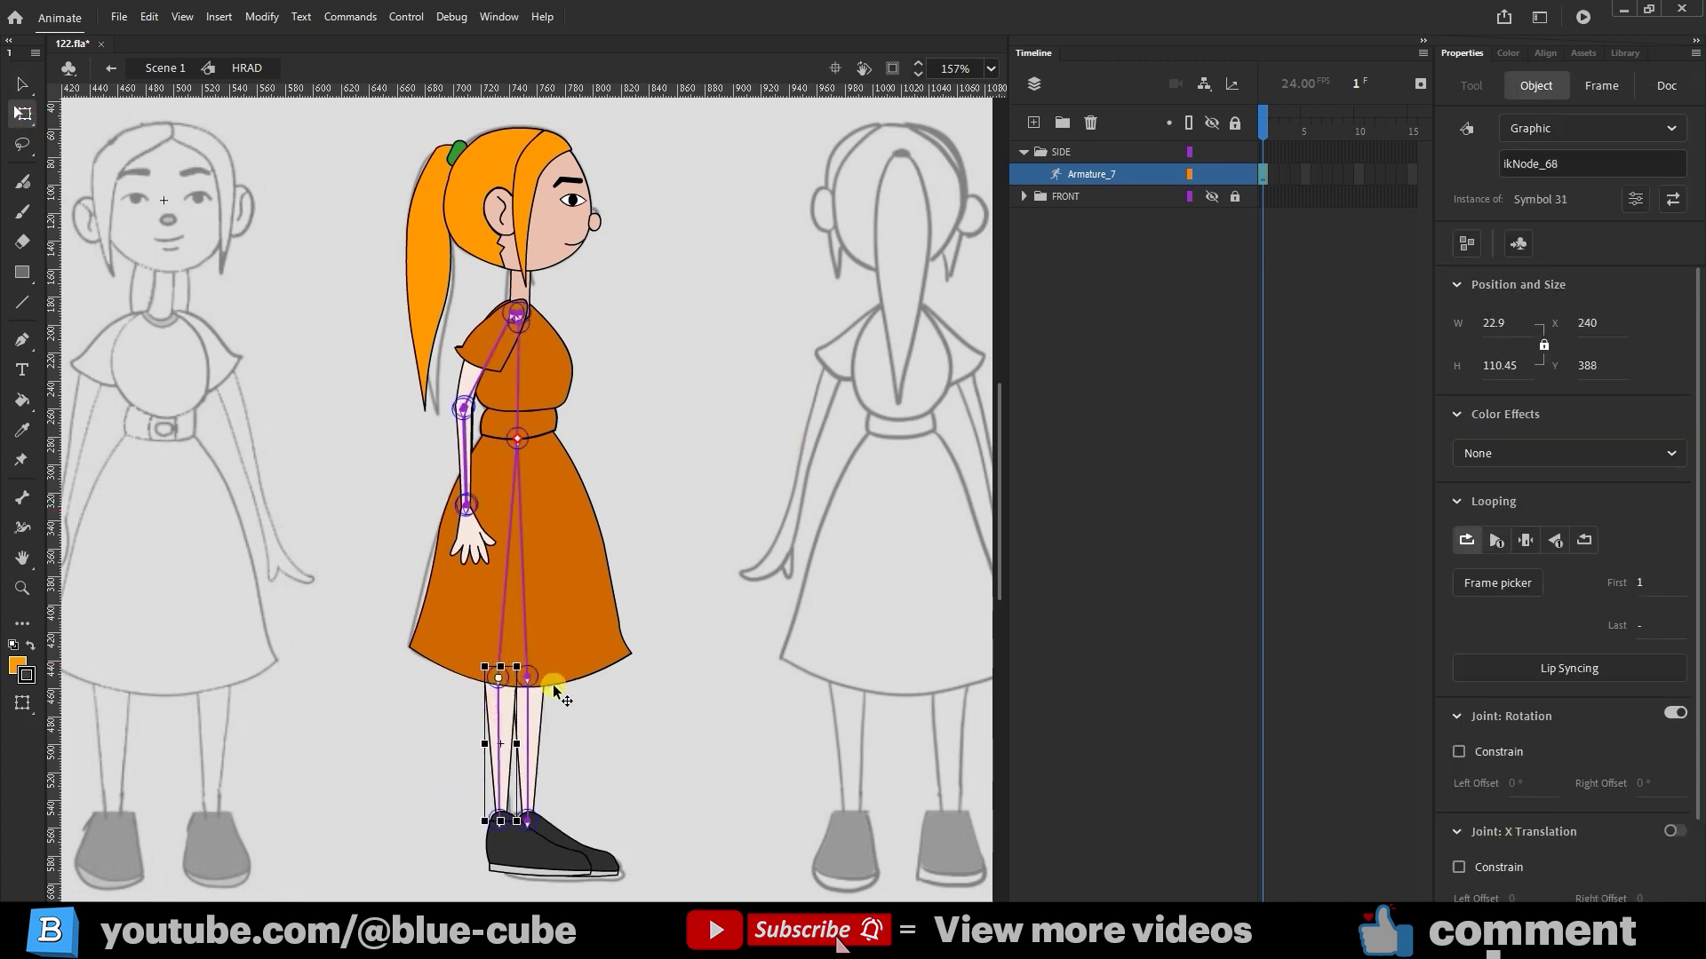
key(q)
key(v)
click(19, 531)
click(22, 588)
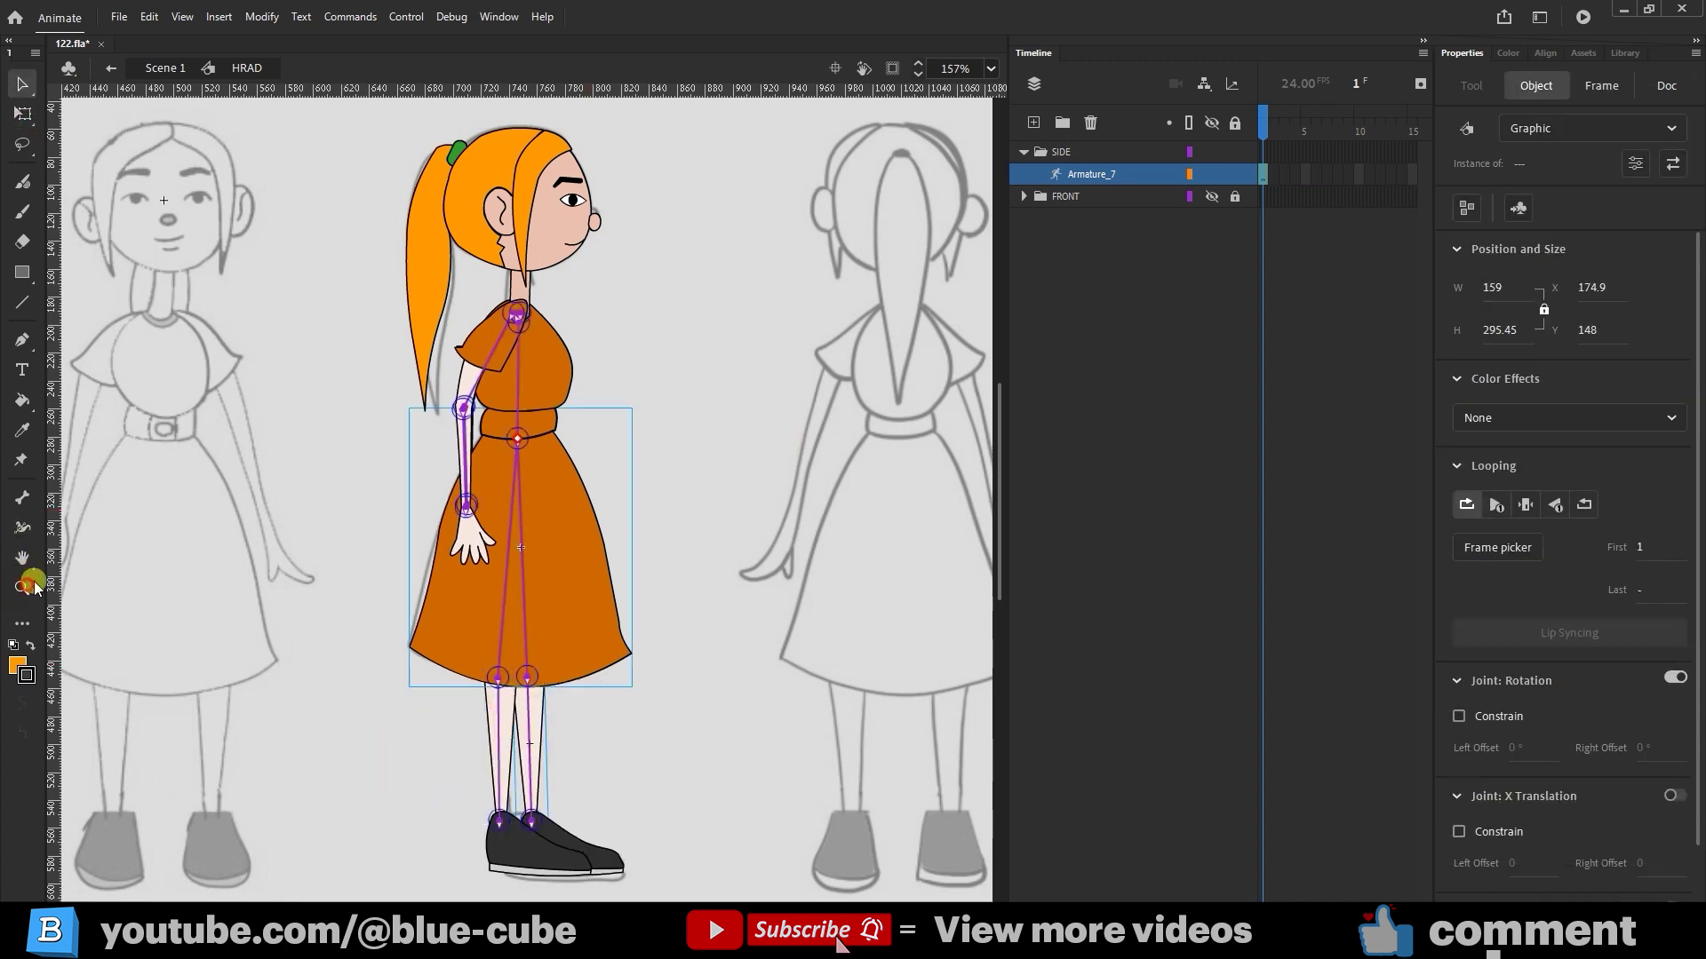
drag(686, 217, 416, 410)
Step: Select the shoulder piece and zoom in closely on the girl's shoulder
click(50, 97)
click(22, 85)
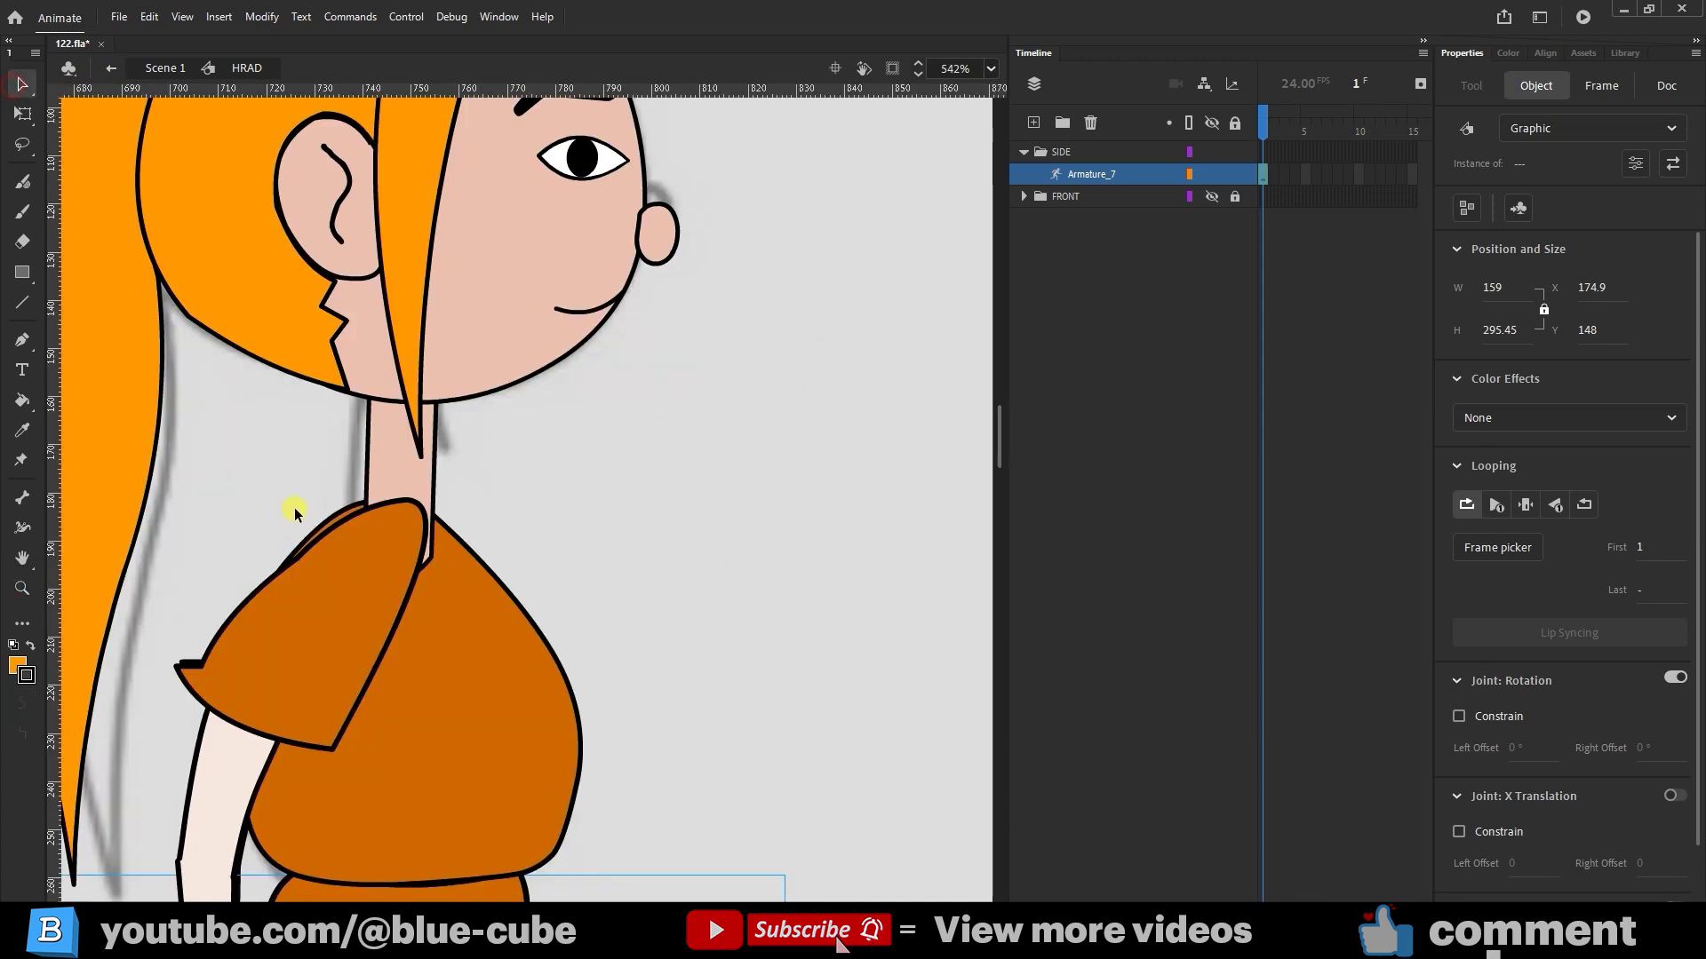
click(391, 561)
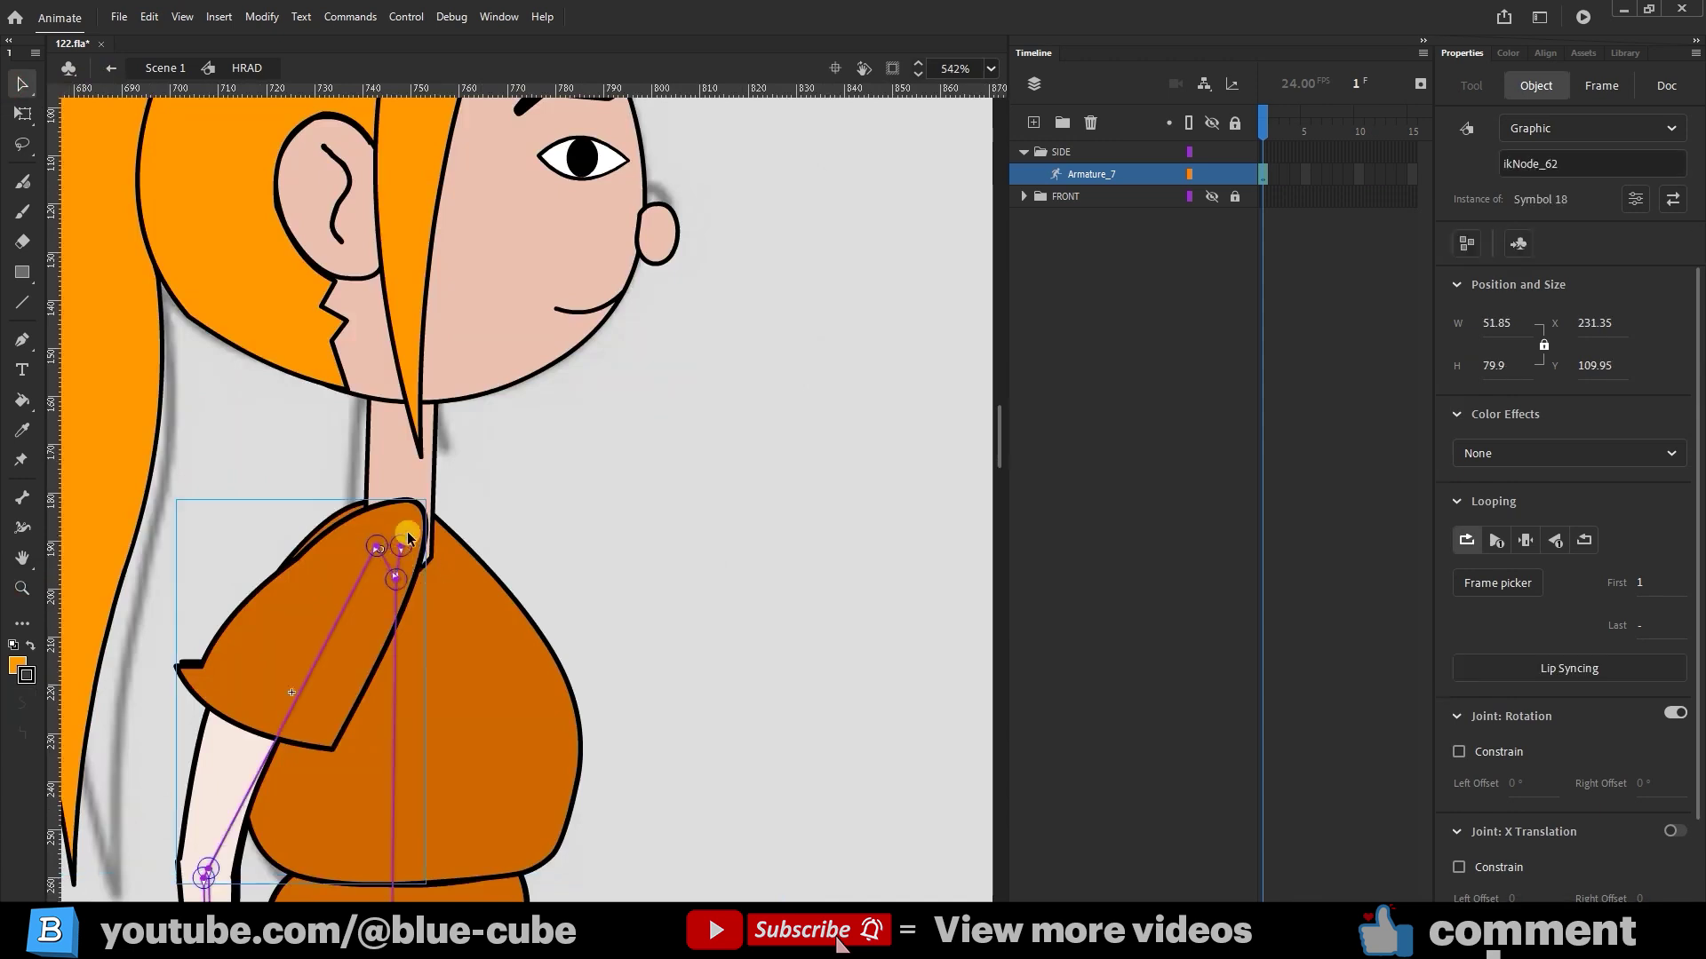
click(394, 582)
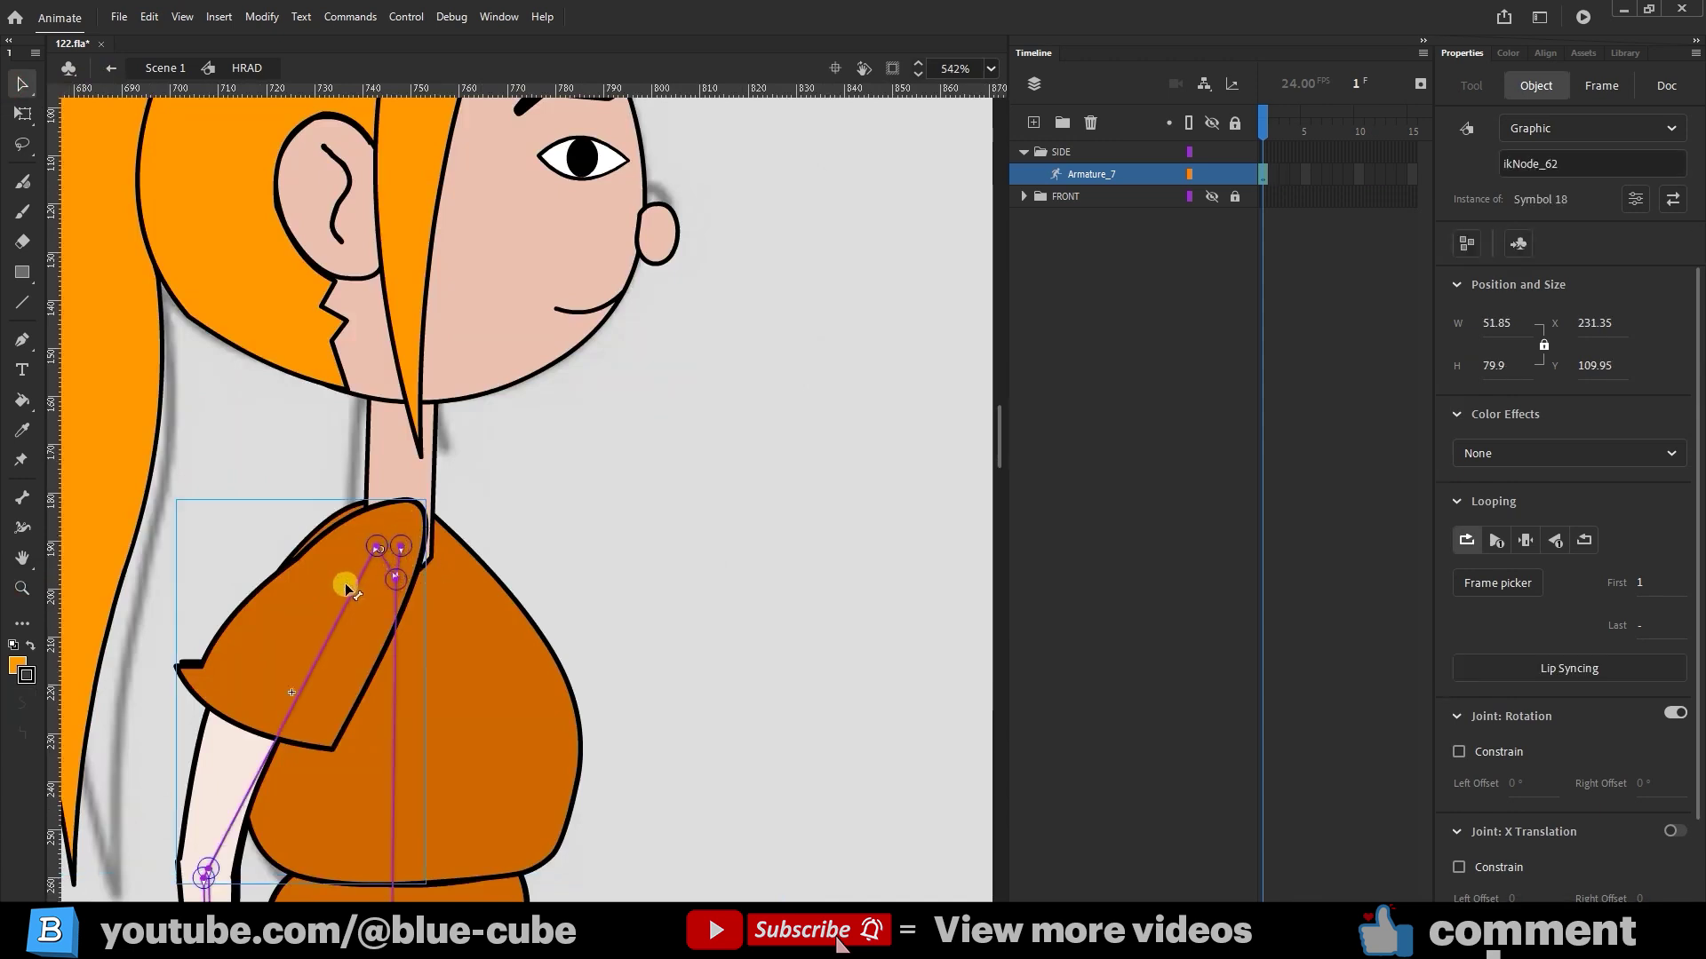
drag(343, 590, 437, 598)
drag(662, 469, 388, 596)
click(22, 114)
click(22, 83)
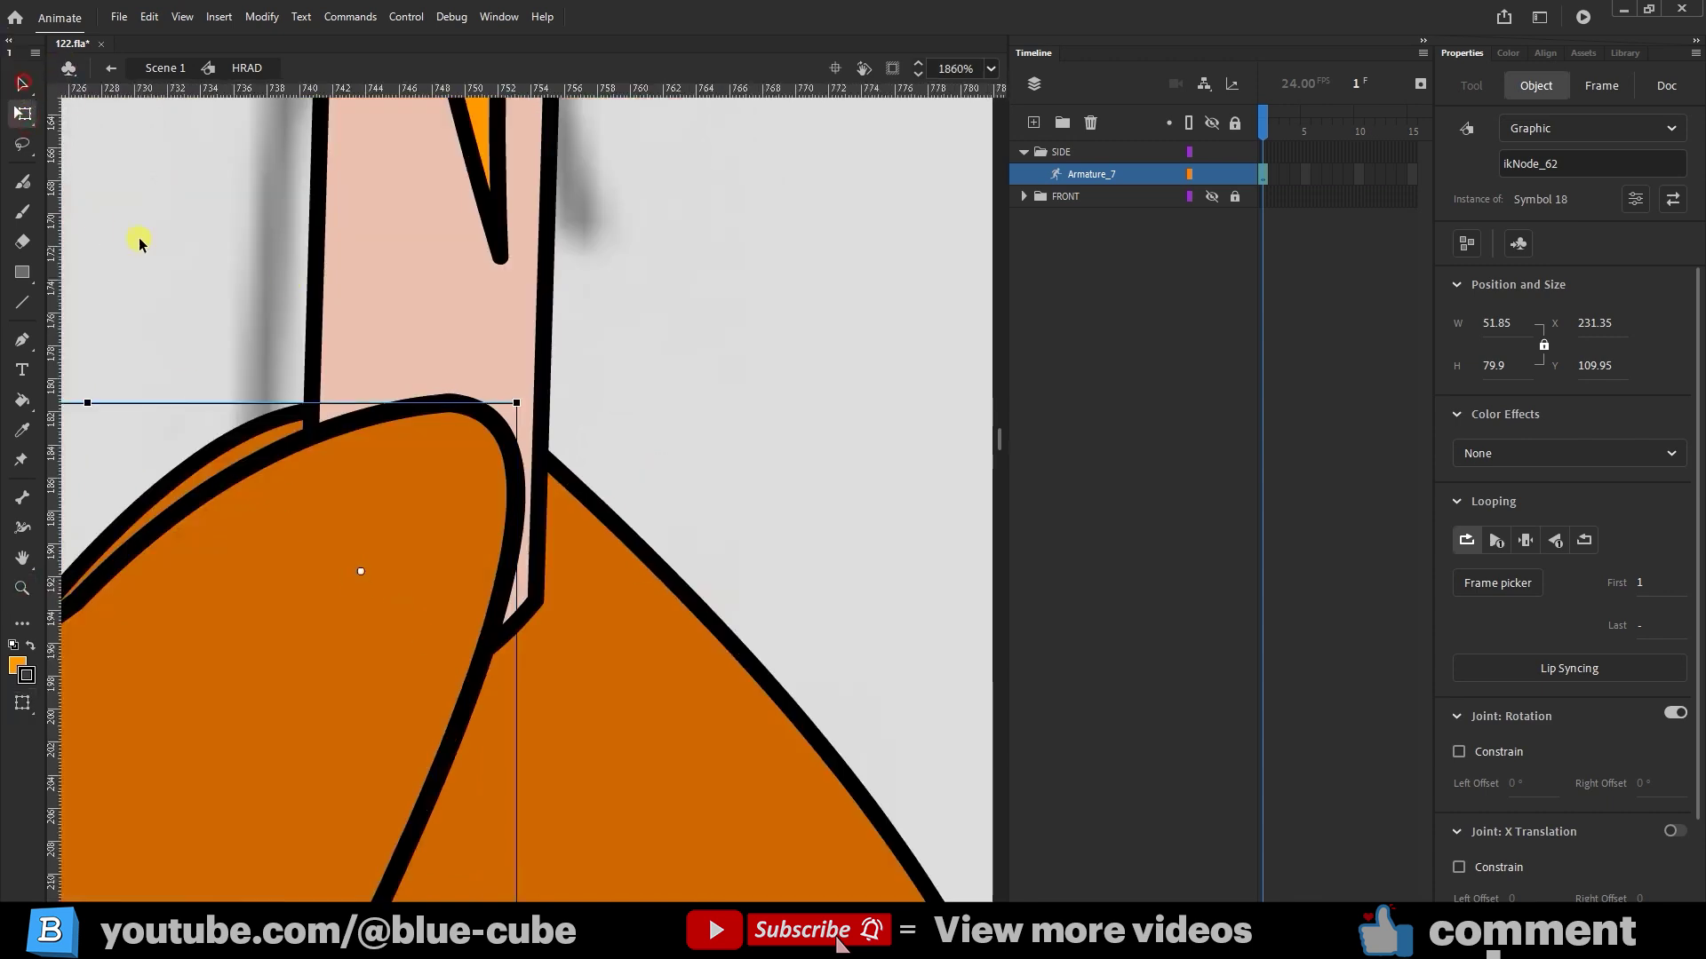
scroll(484, 677, up, 1)
Step: Lower the small shoulder bone's speed from 100% to 0% and check the neighbouring bone's speed
click(546, 569)
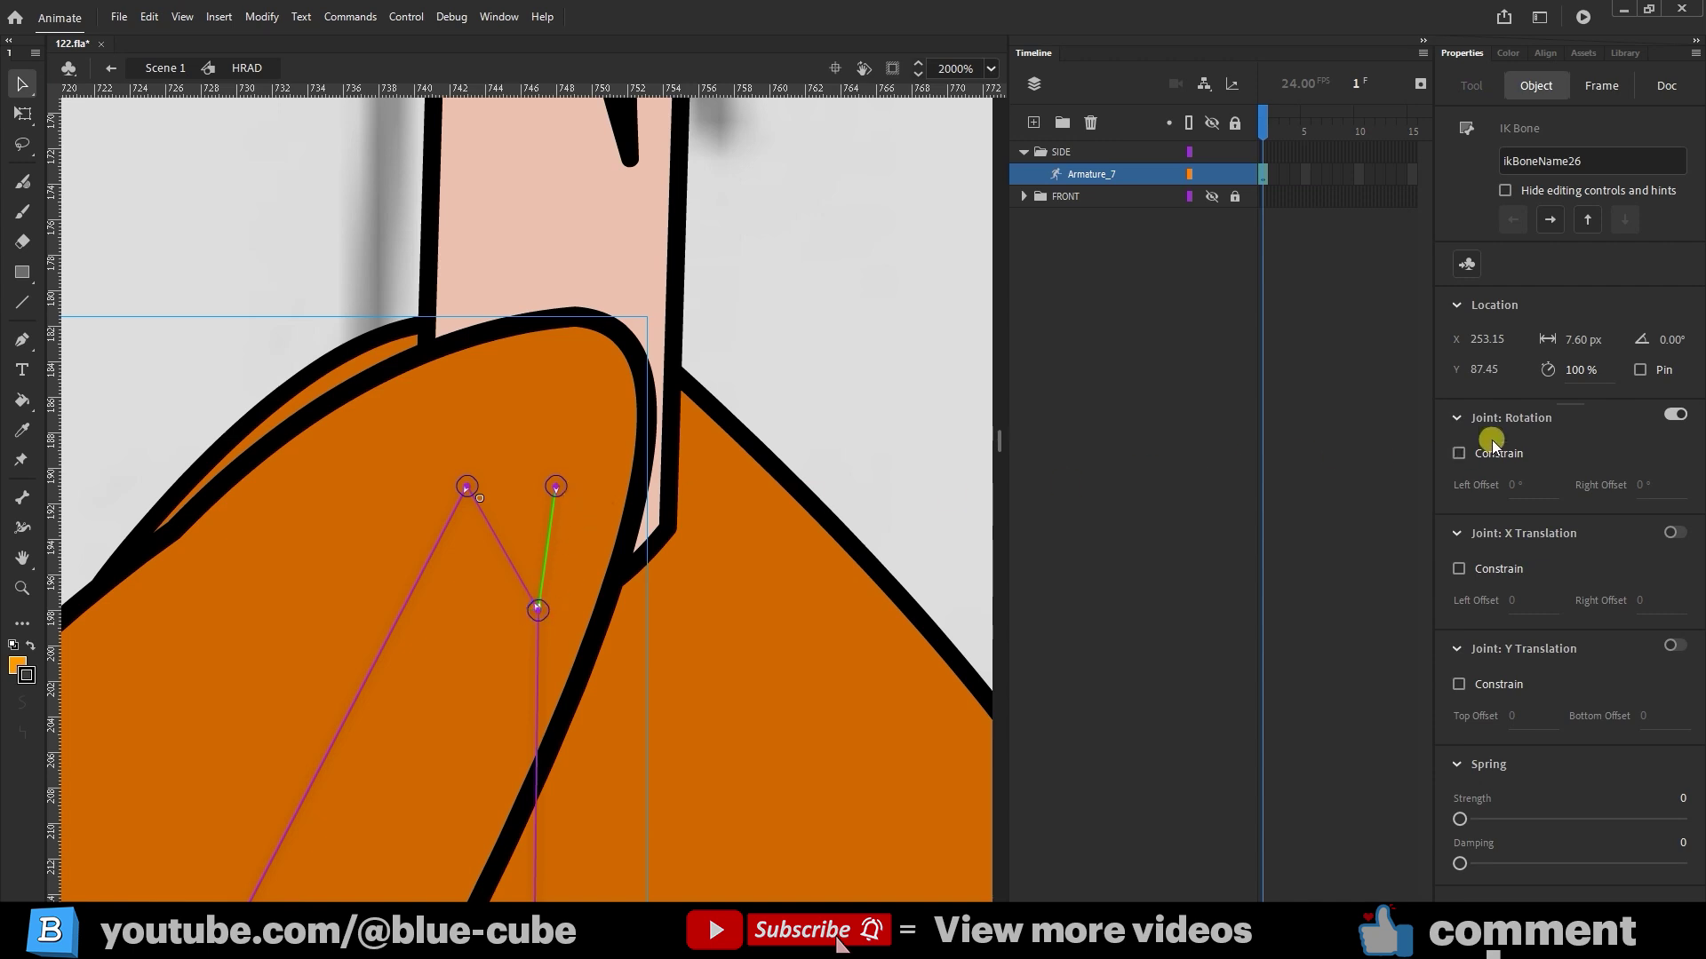
drag(1591, 371, 1419, 361)
click(493, 530)
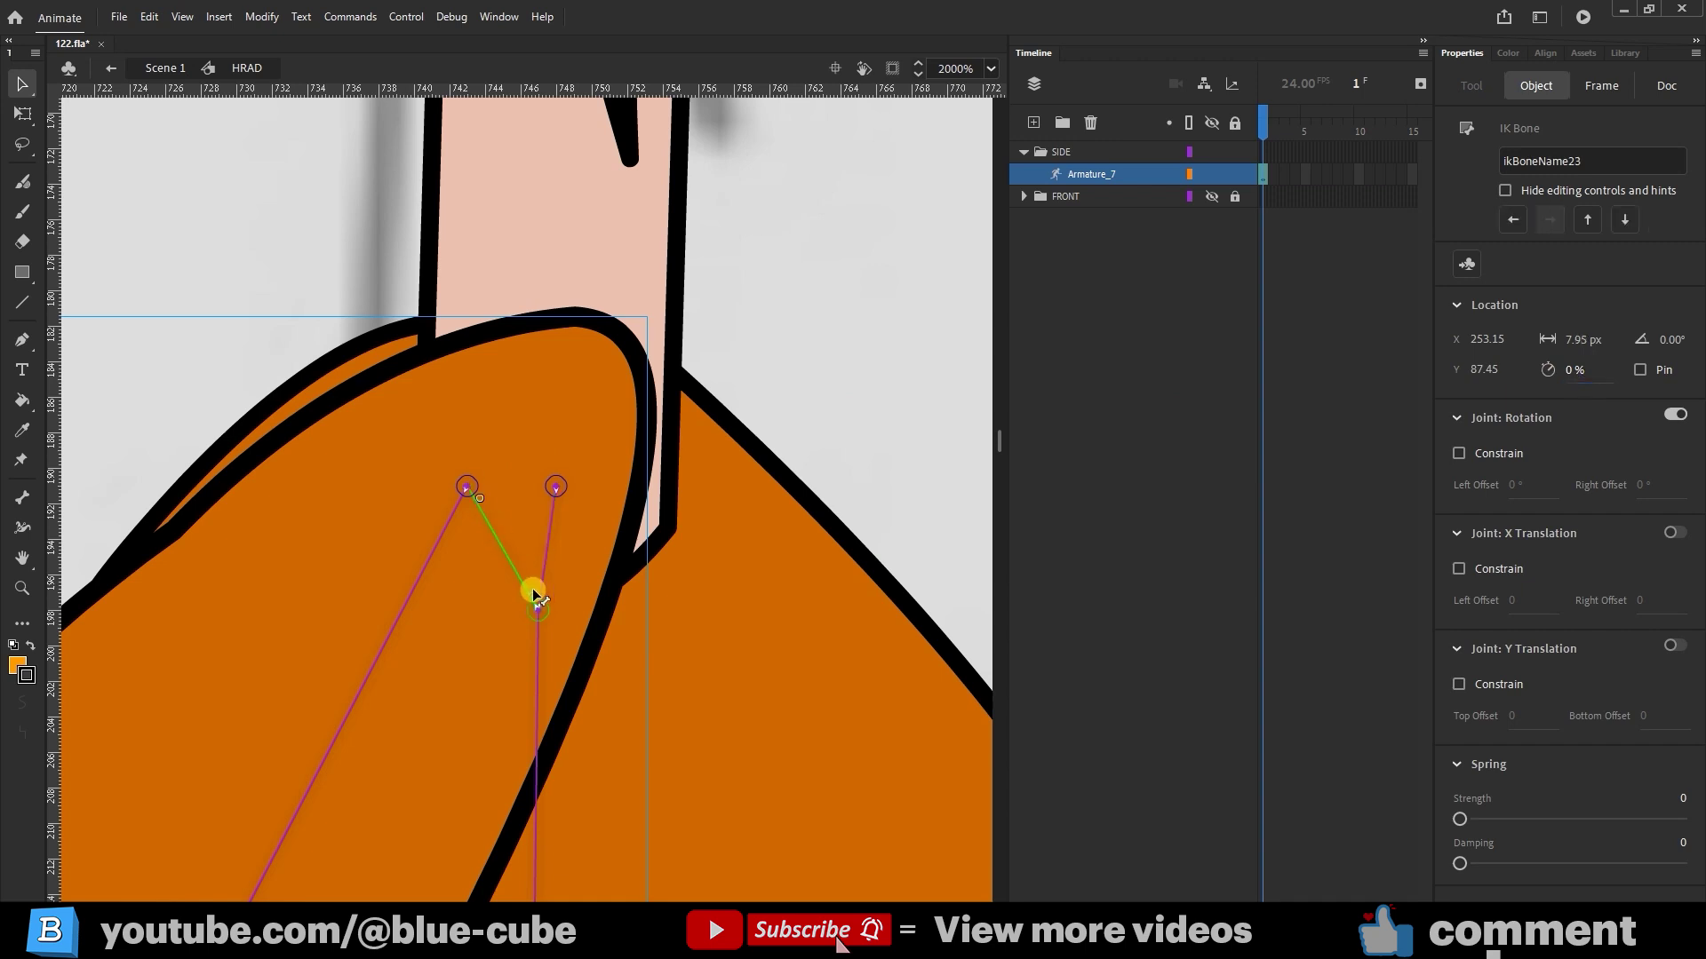
click(1574, 369)
Step: Zoom back out from the shoulder to view the whole figure
click(601, 294)
key(z)
alt+click(343, 468)
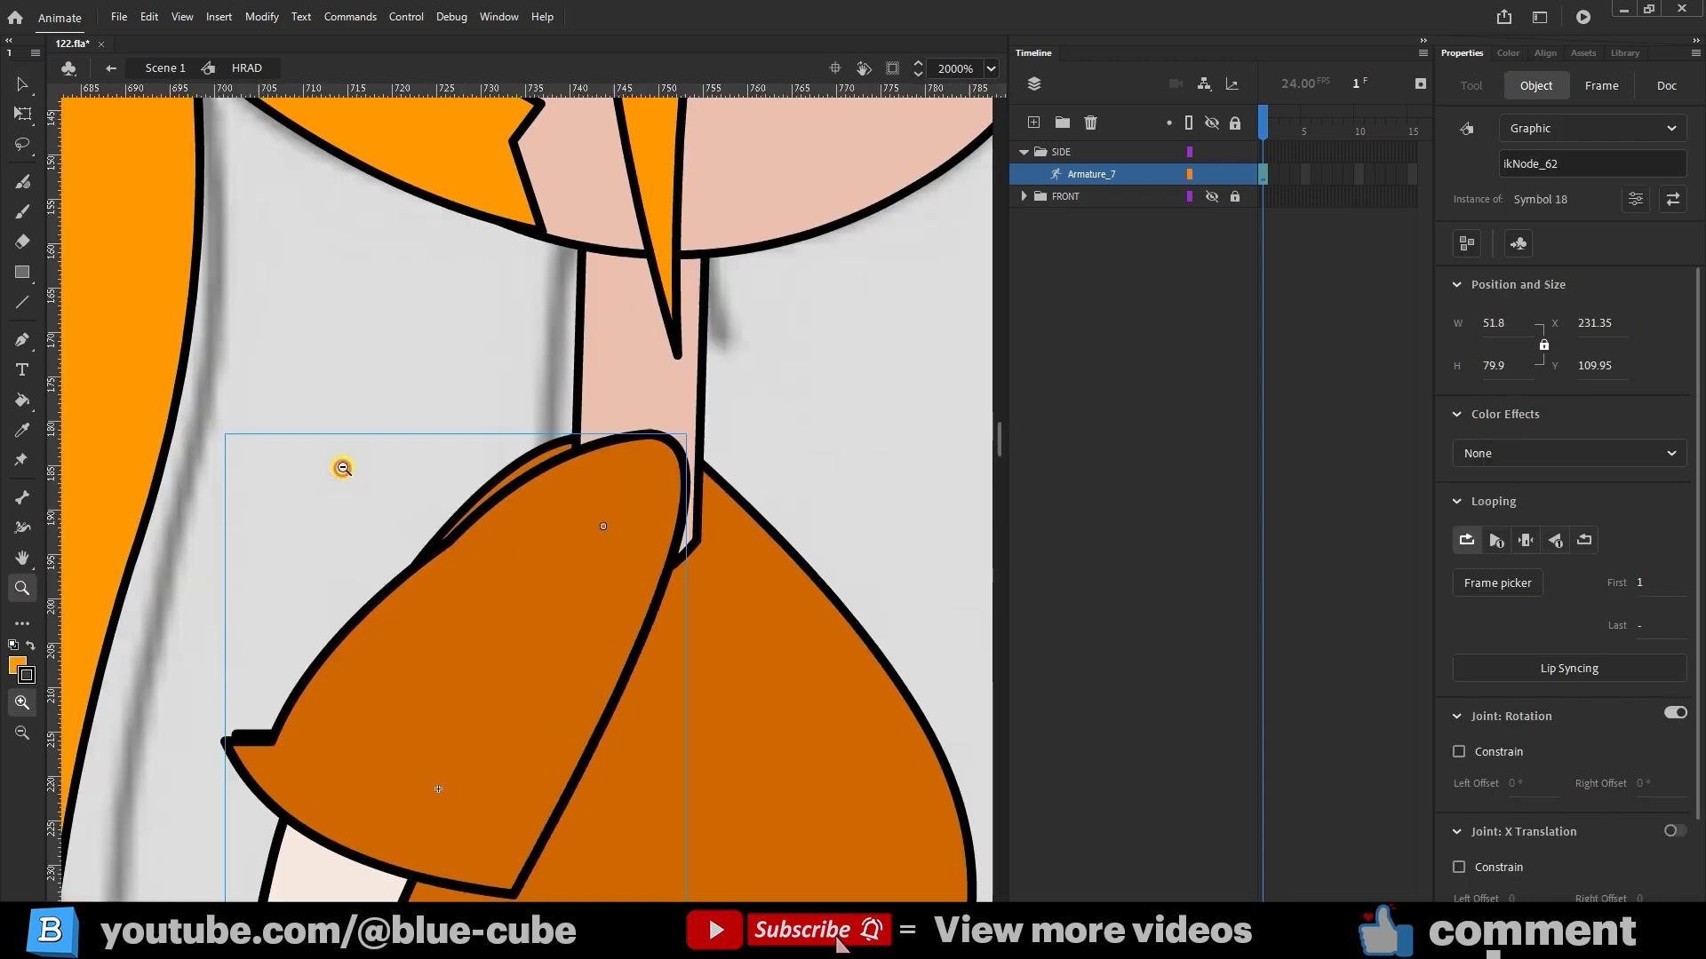
alt+click(674, 662)
drag(786, 711, 621, 503)
key(v)
click(621, 503)
key(ctrl+minus)
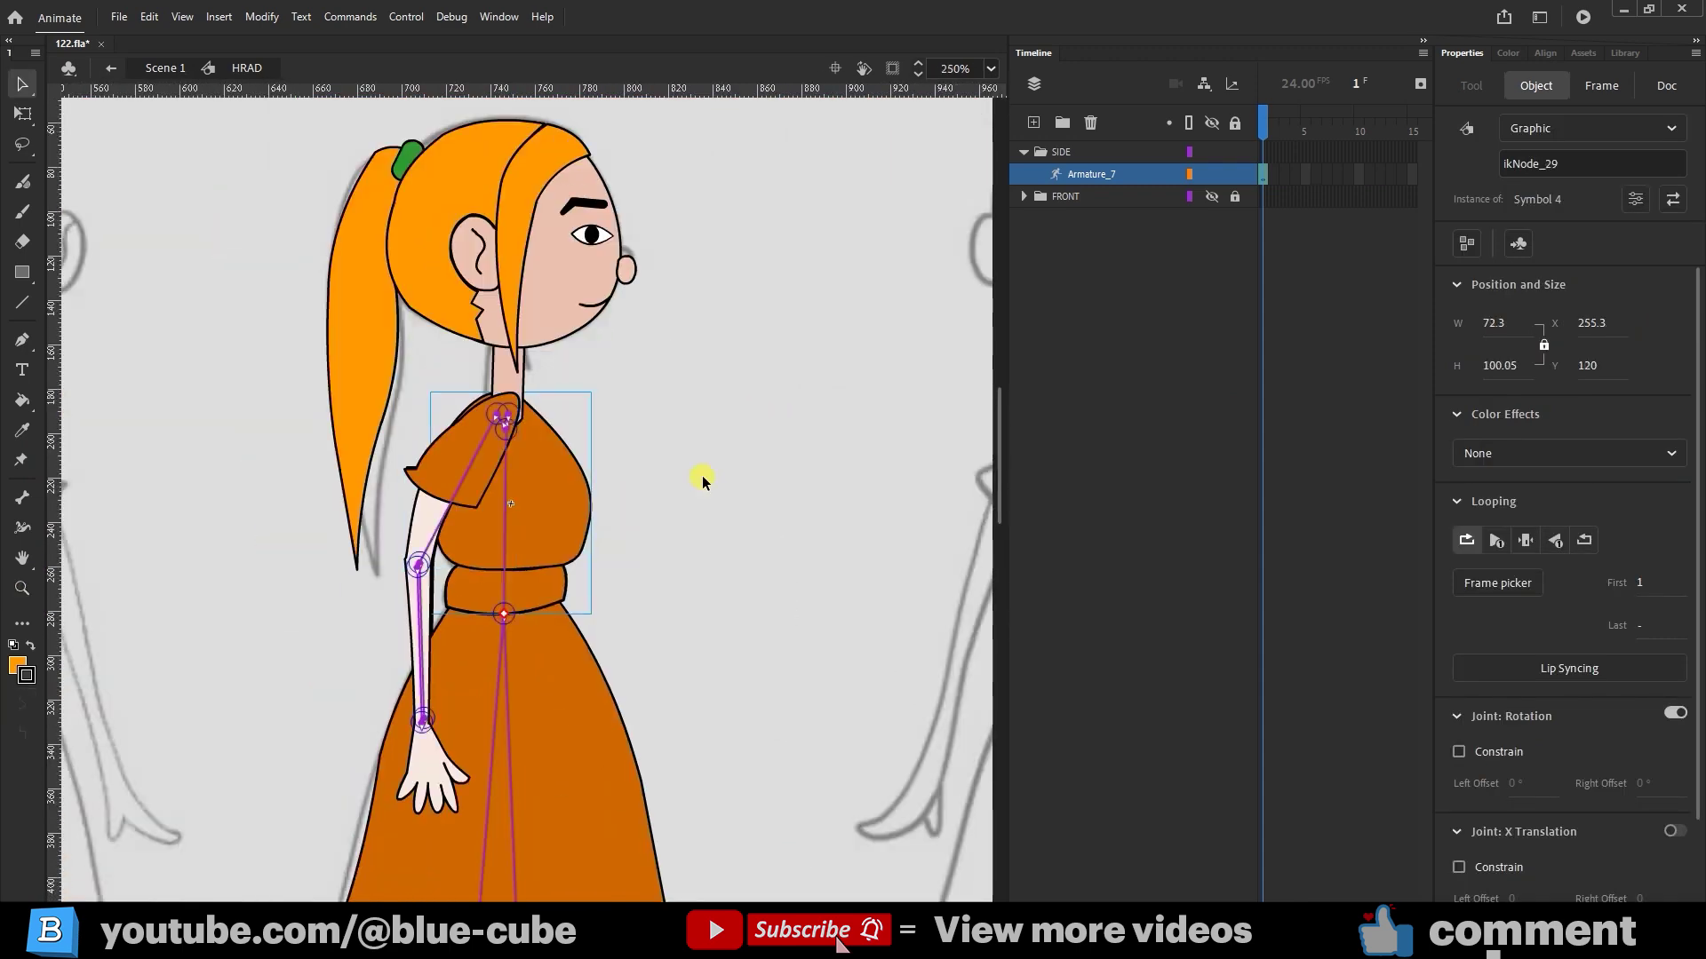
Step: Zoom out to the whole stage, show the FRONT folder's character and unlock Armature_5
click(22, 588)
alt+click(728, 496)
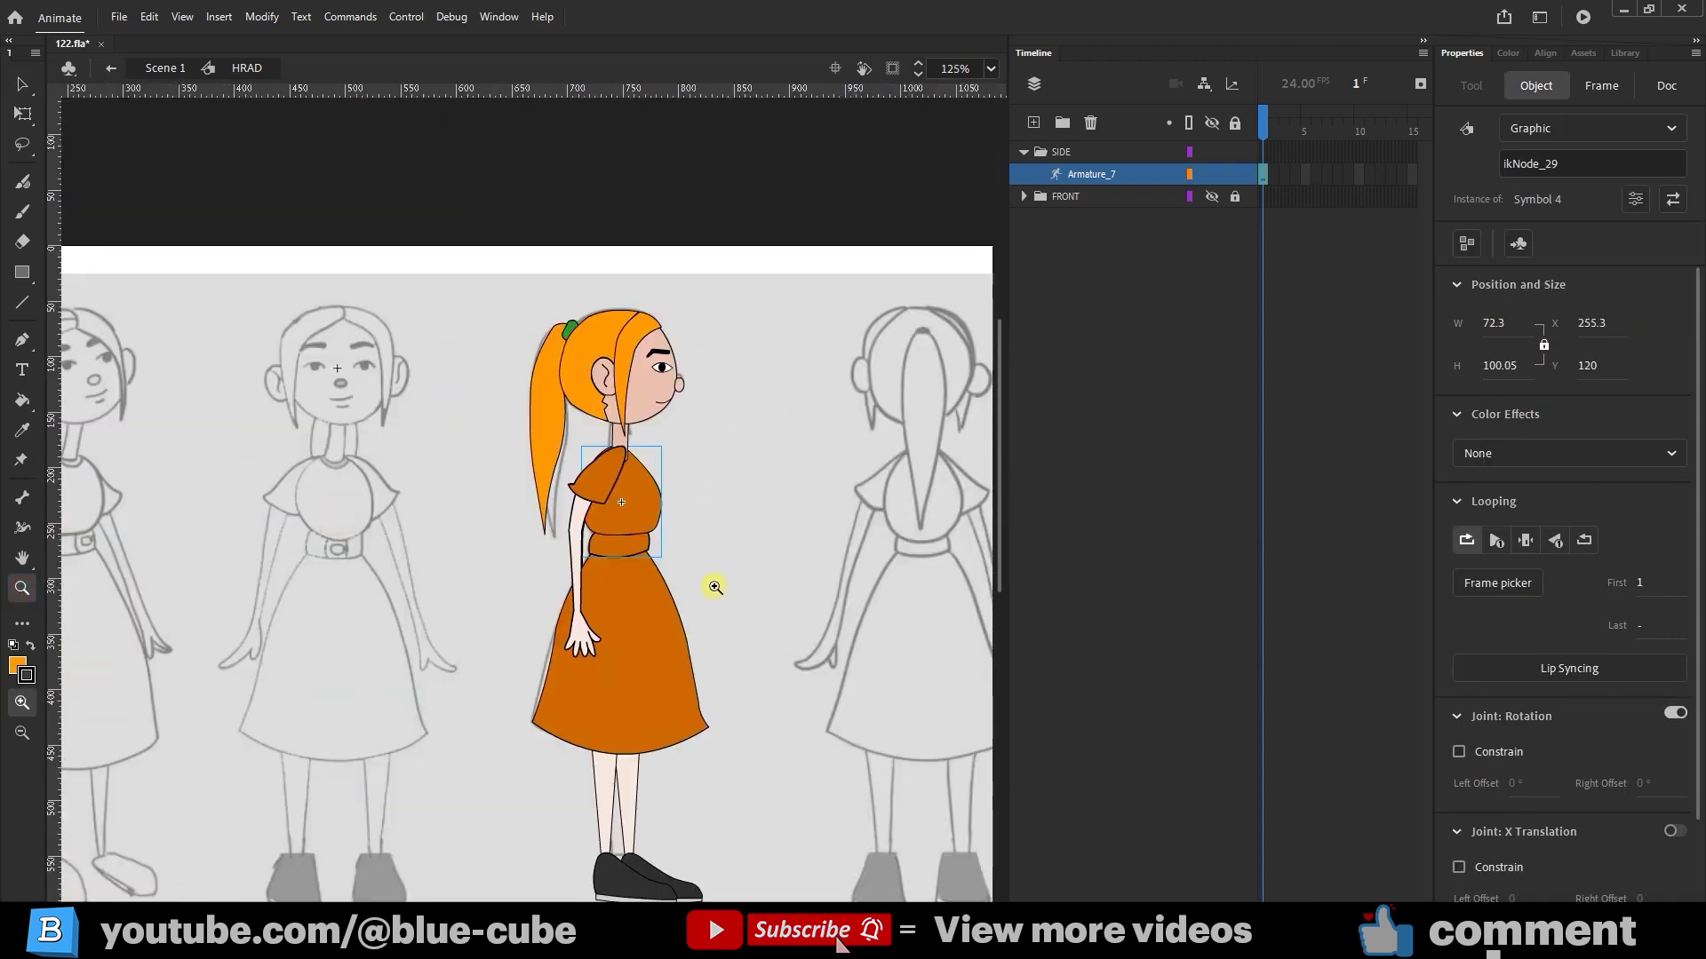
drag(712, 582, 693, 494)
click(1083, 173)
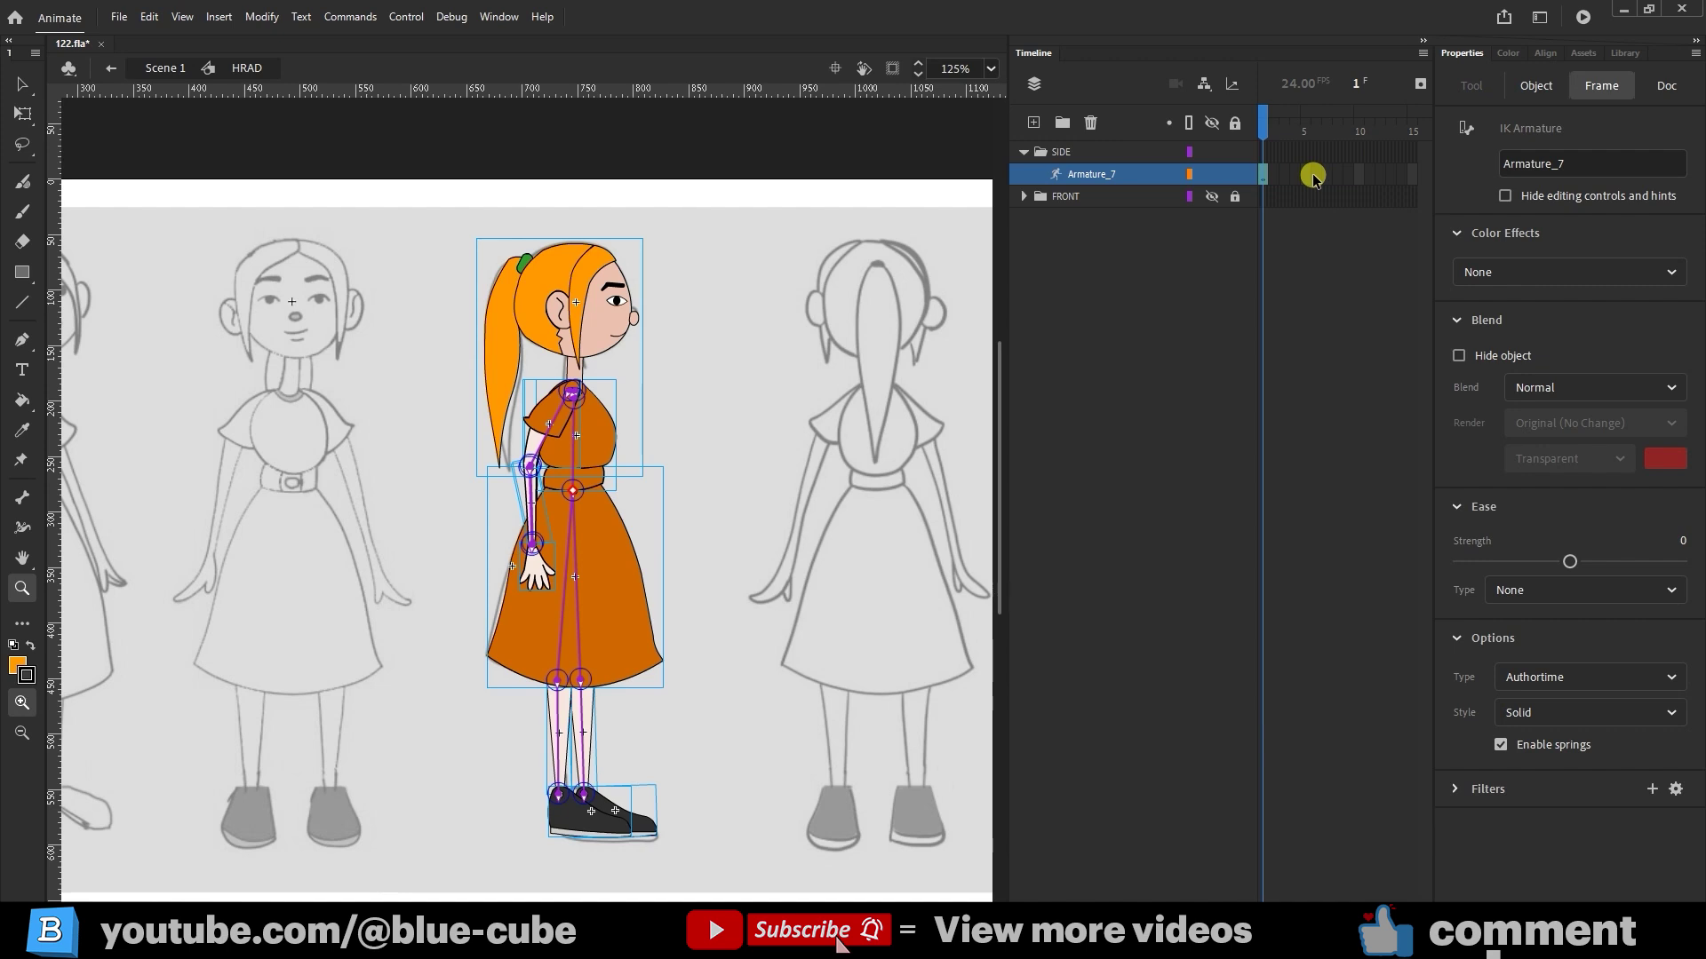
click(1025, 196)
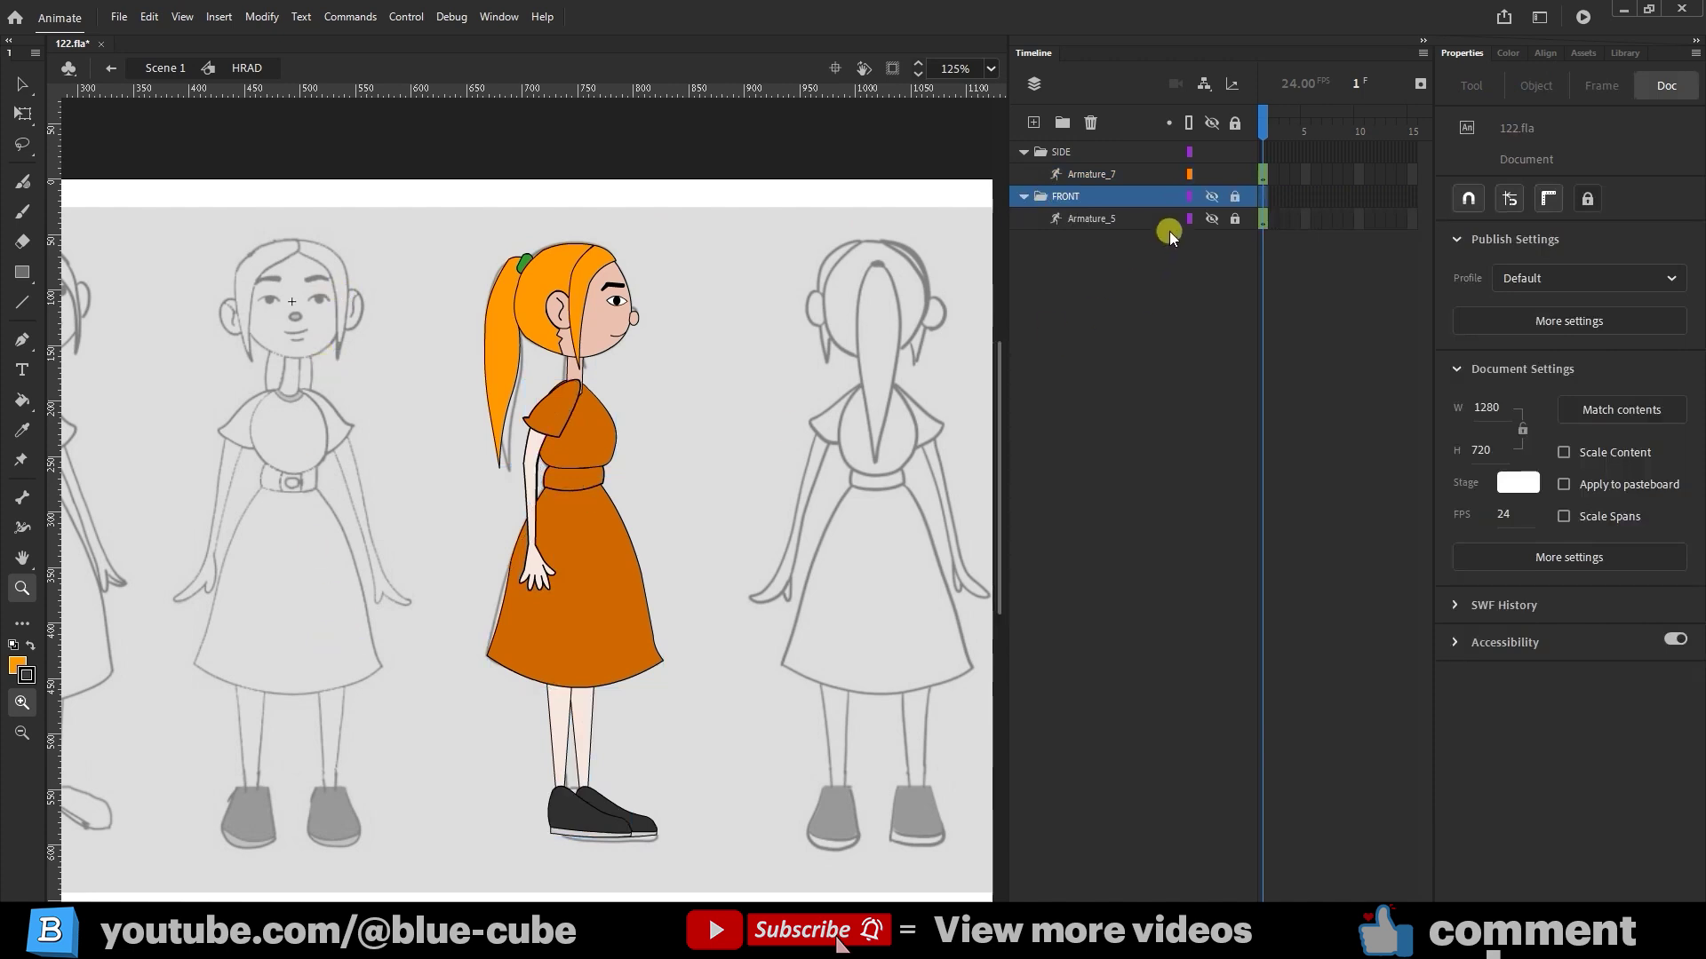
click(1211, 196)
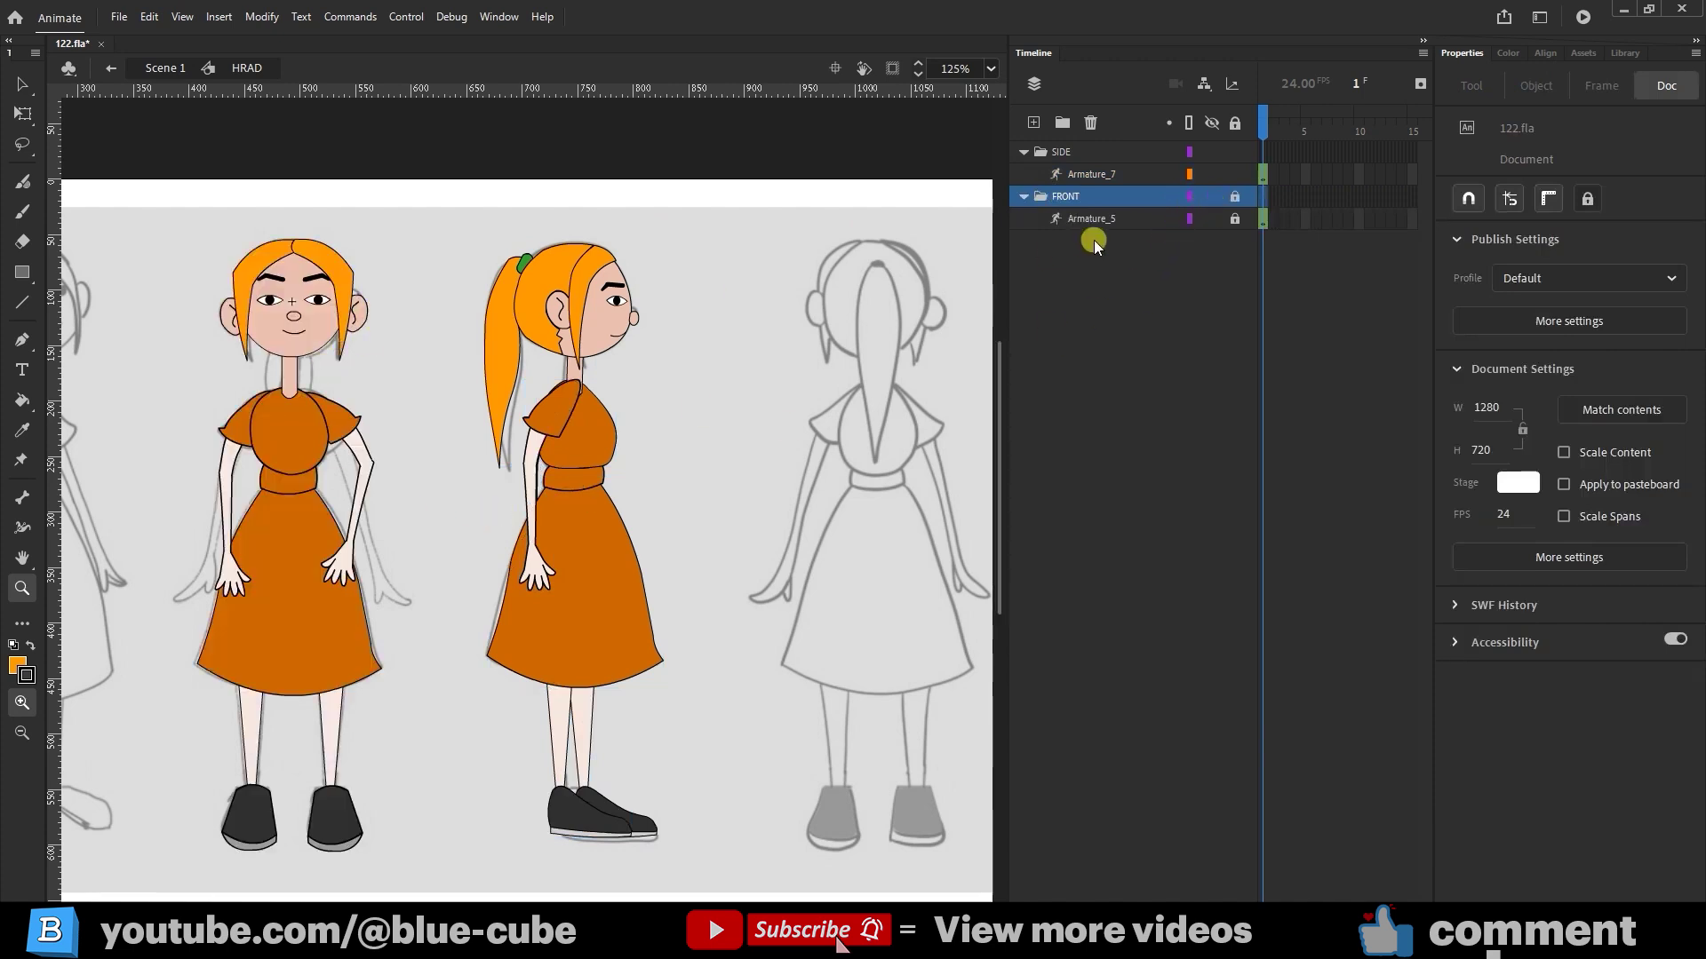
click(1121, 222)
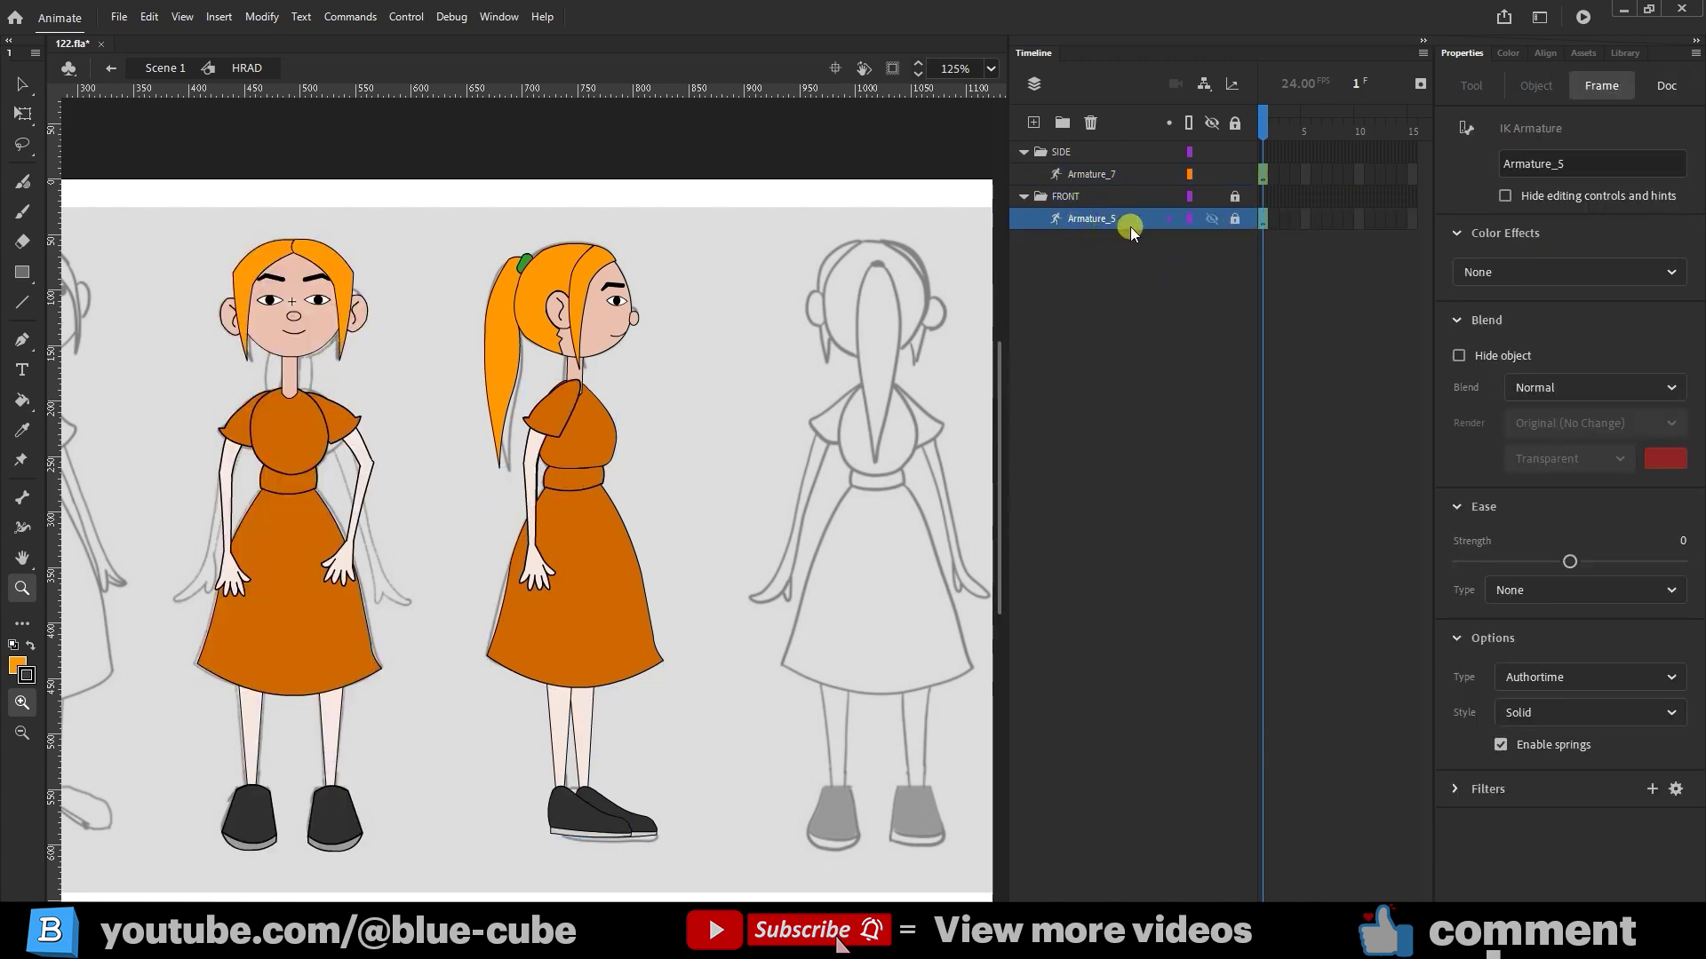
click(1229, 221)
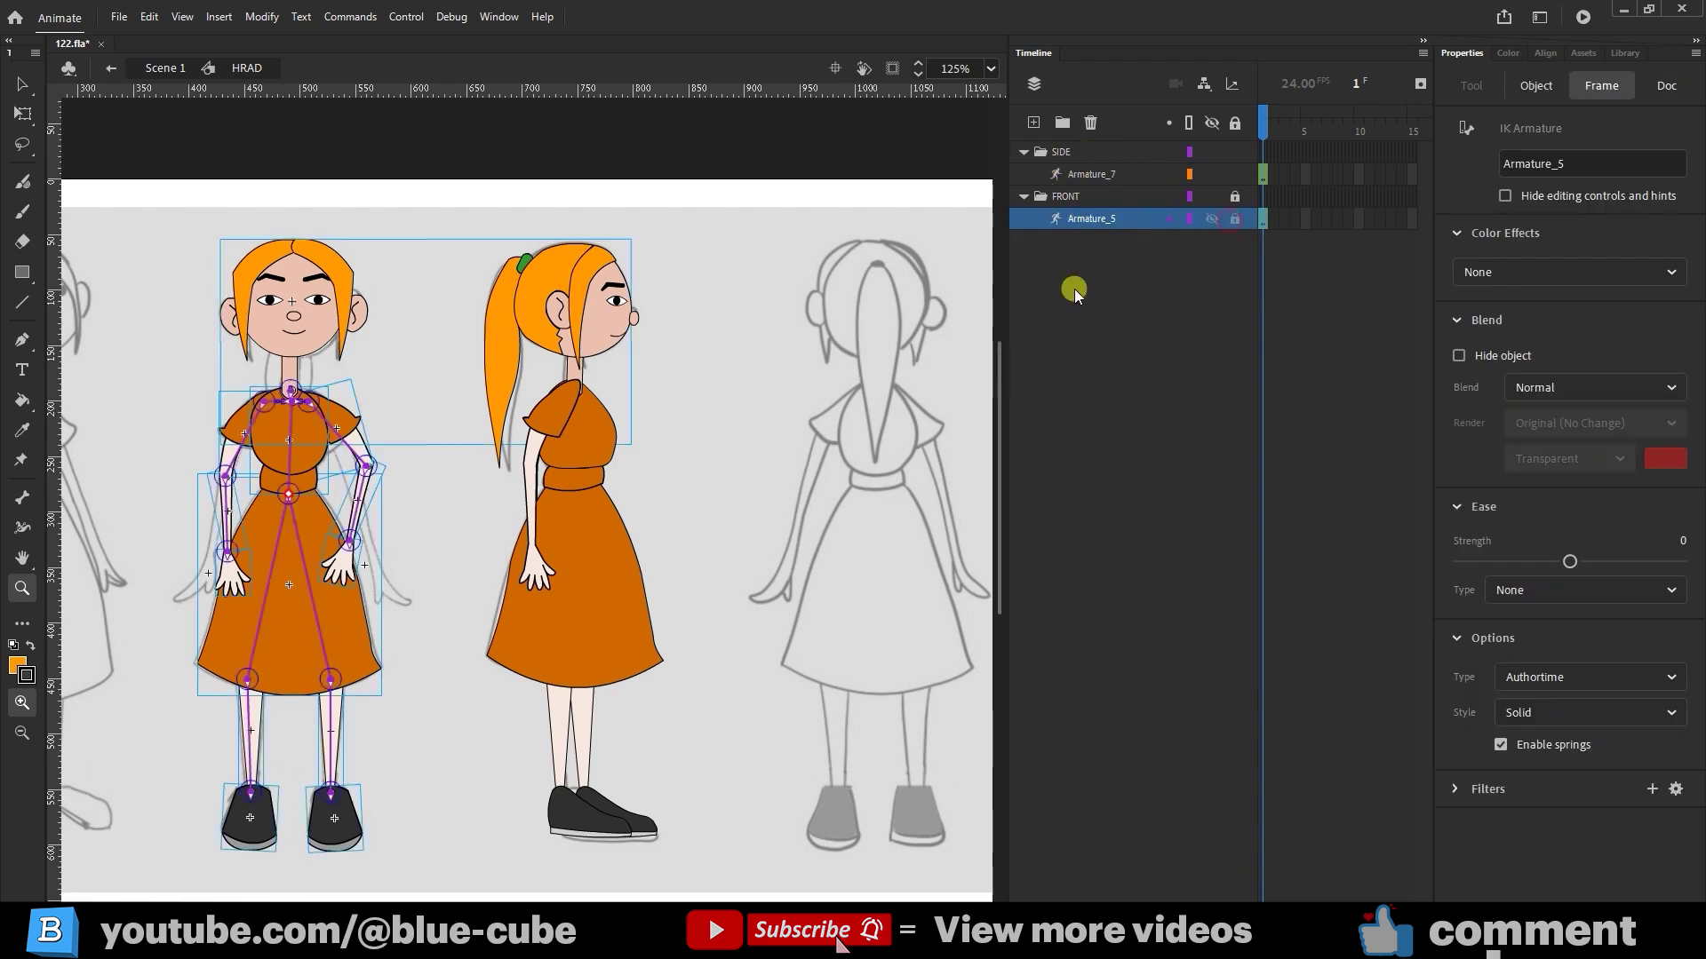
Step: Test the front girl's arm bone by posing it, undoing the accidental head tilt
key(v)
click(246, 444)
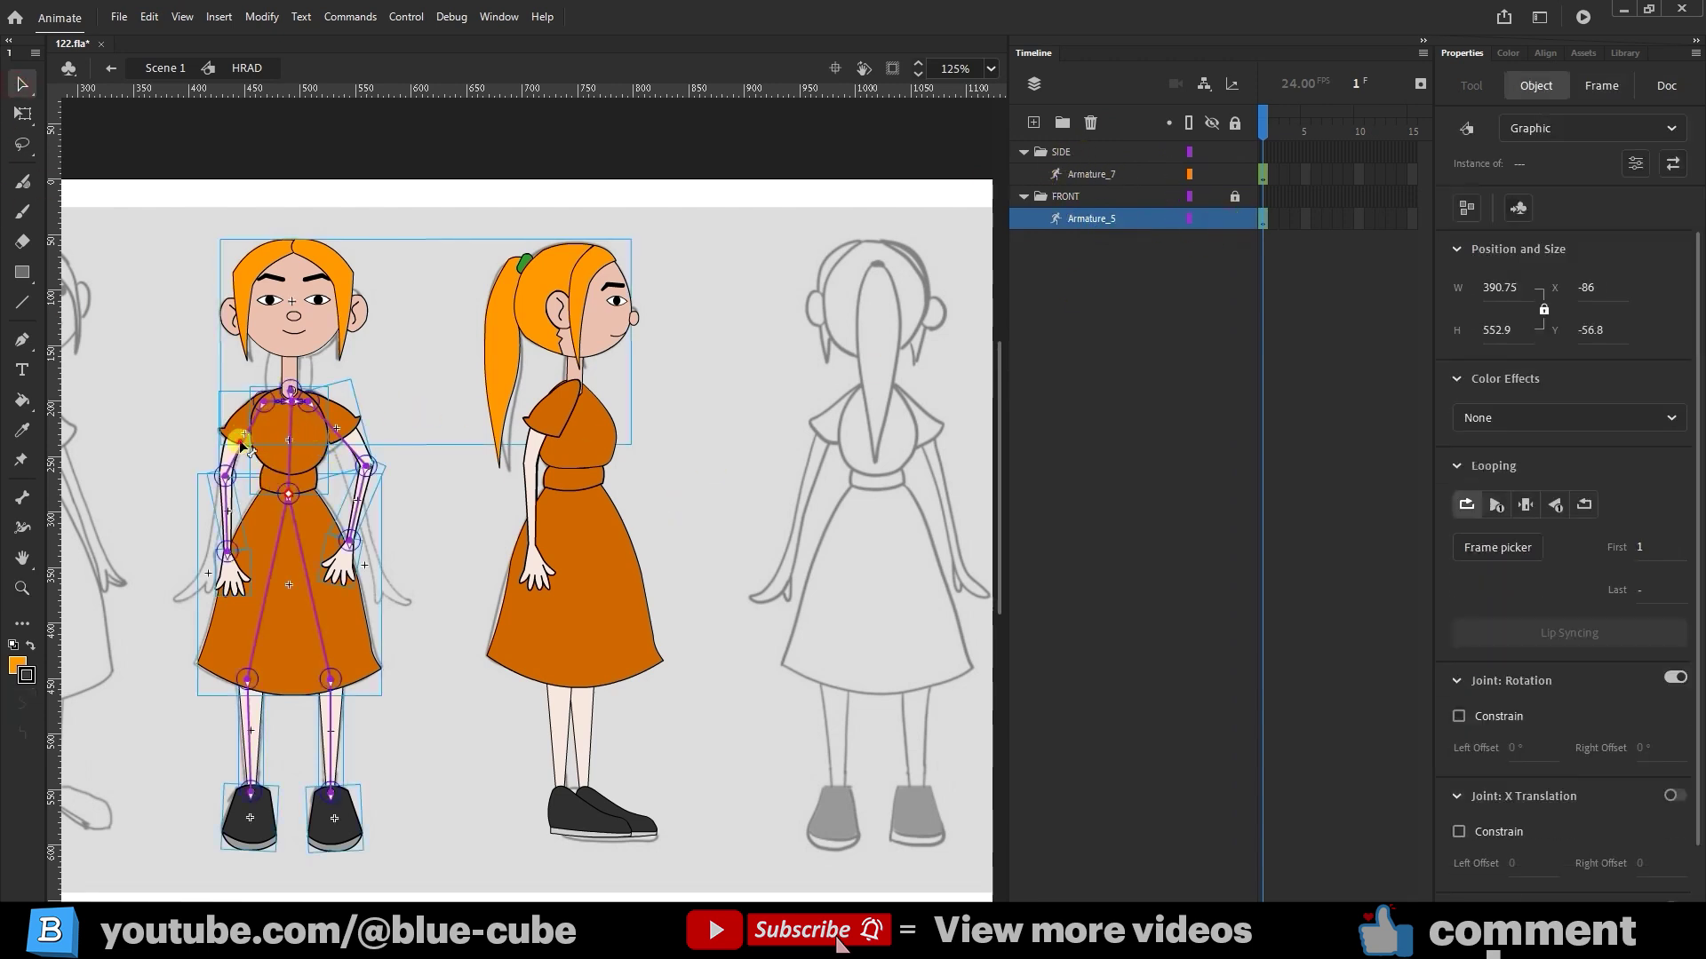
mouse_move(246, 444)
mouse_down()
mouse_move(190, 408)
mouse_move(171, 419)
mouse_move(228, 457)
mouse_up()
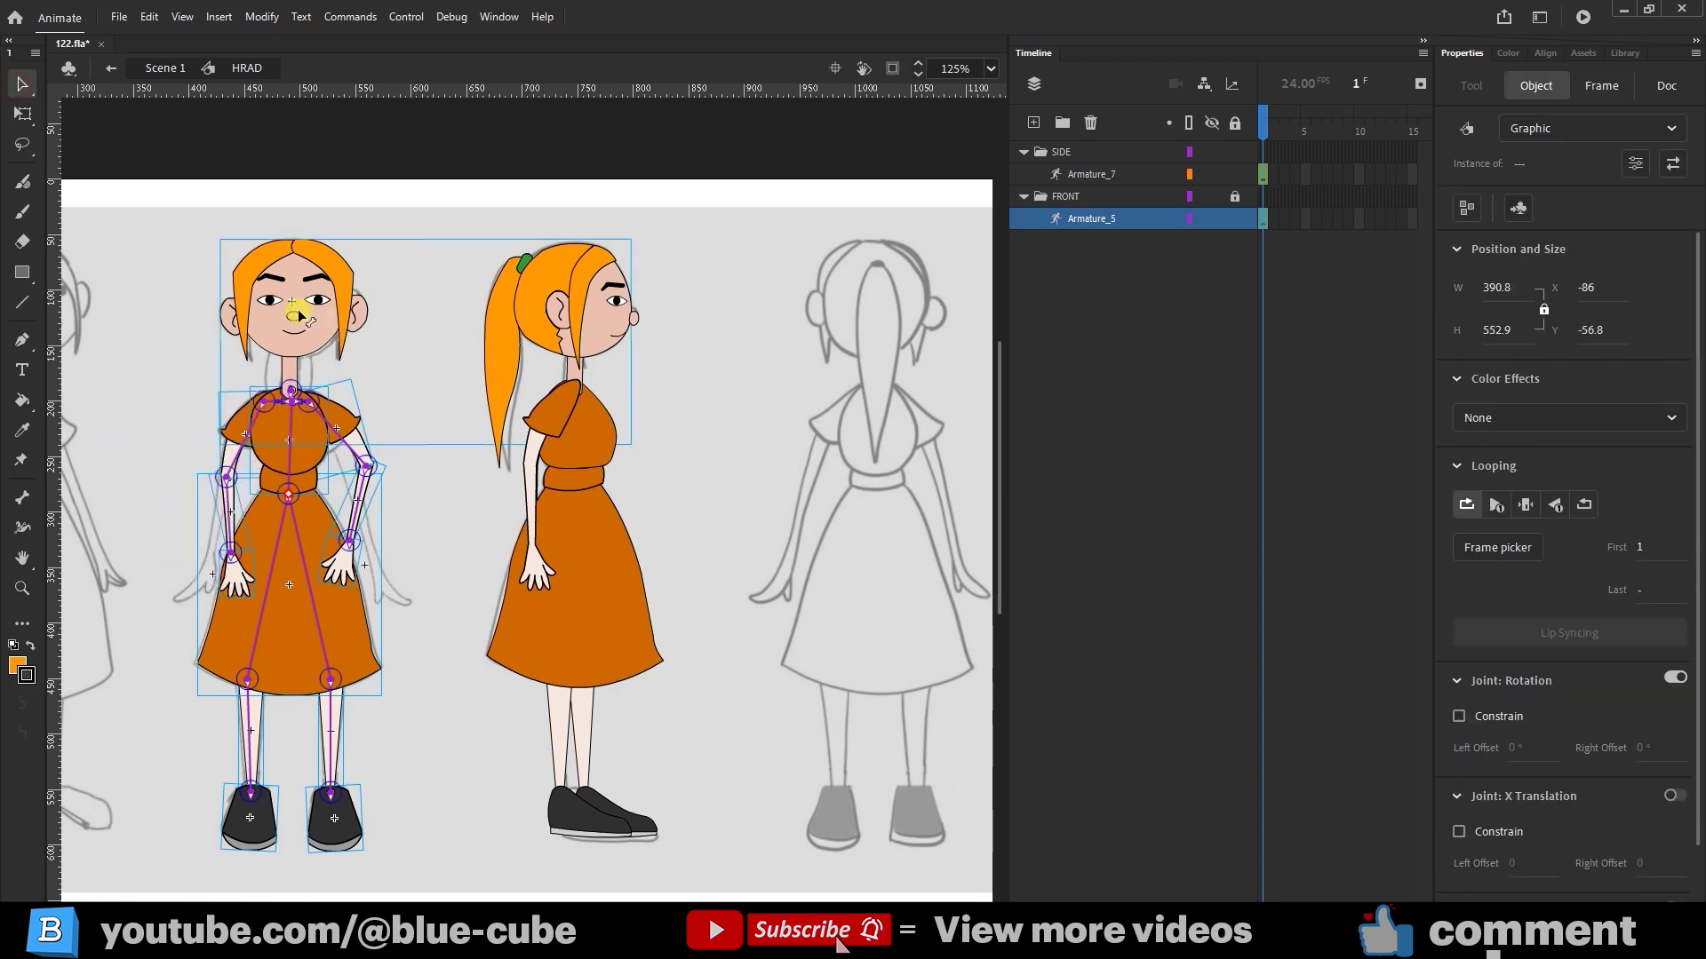
drag(275, 316, 416, 359)
key(ctrl+z)
Step: Move Armature_7 to the top of the timeline and Armature_5 into the SIDE folder
click(1082, 176)
drag(1081, 175, 1077, 142)
drag(1081, 227, 1077, 175)
Step: Move Armature_5 out of SIDE and delete the empty SIDE and FRONT folders
click(1048, 173)
click(1090, 122)
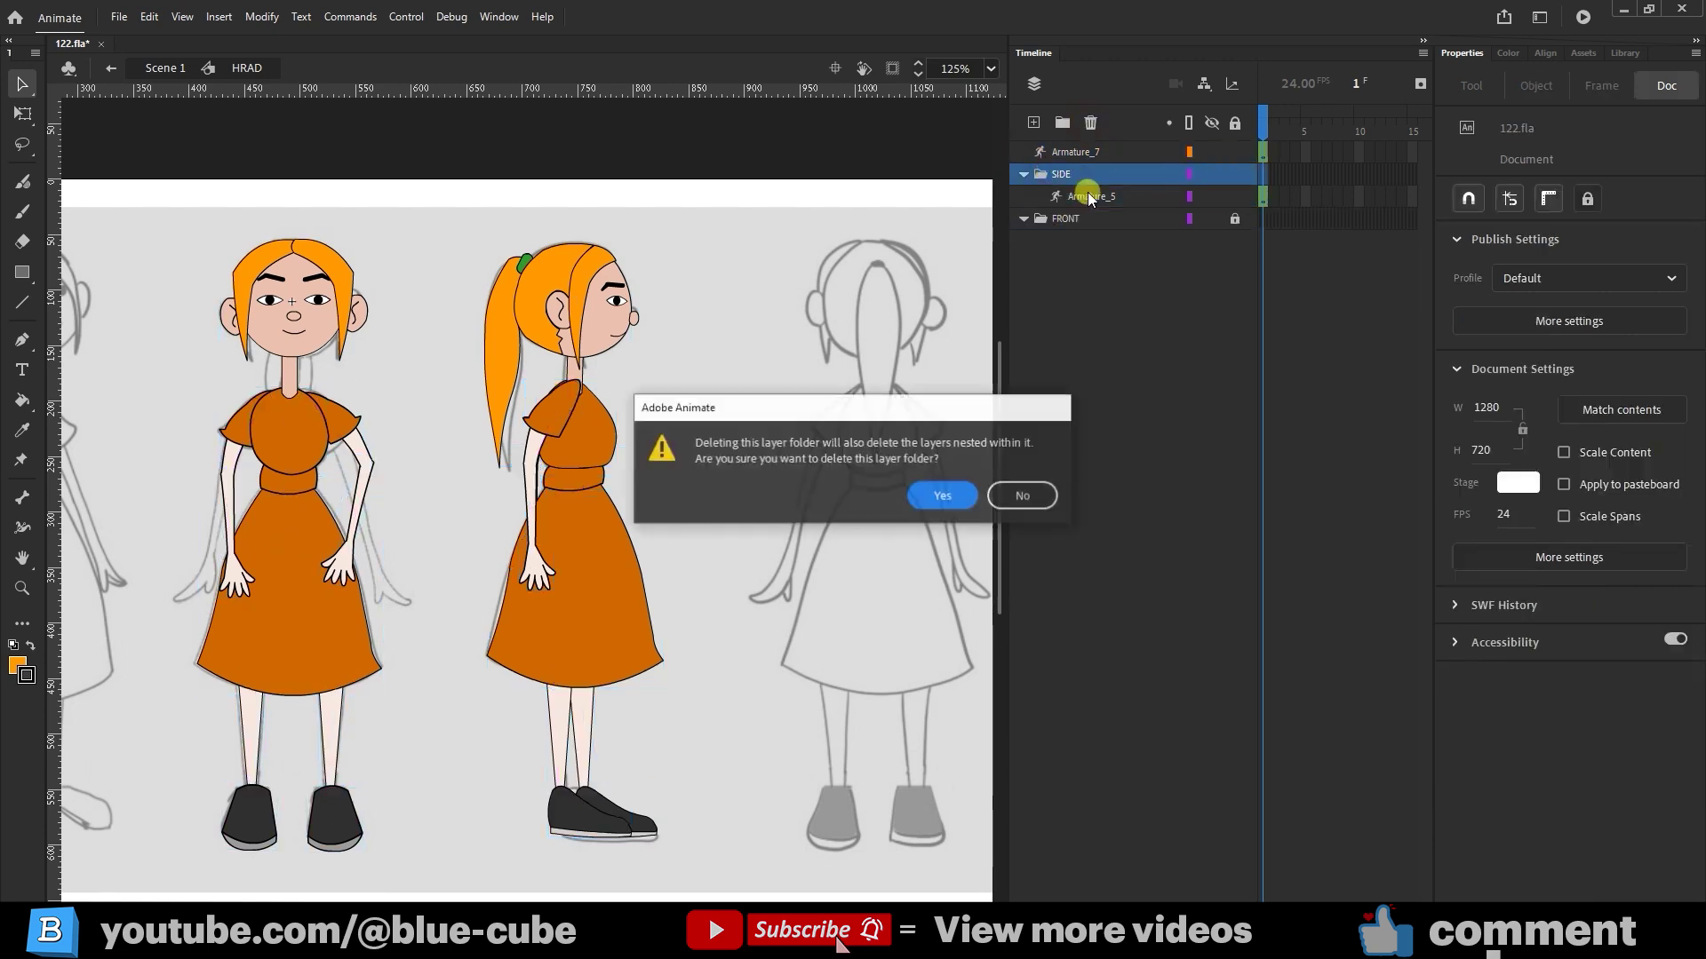
click(940, 491)
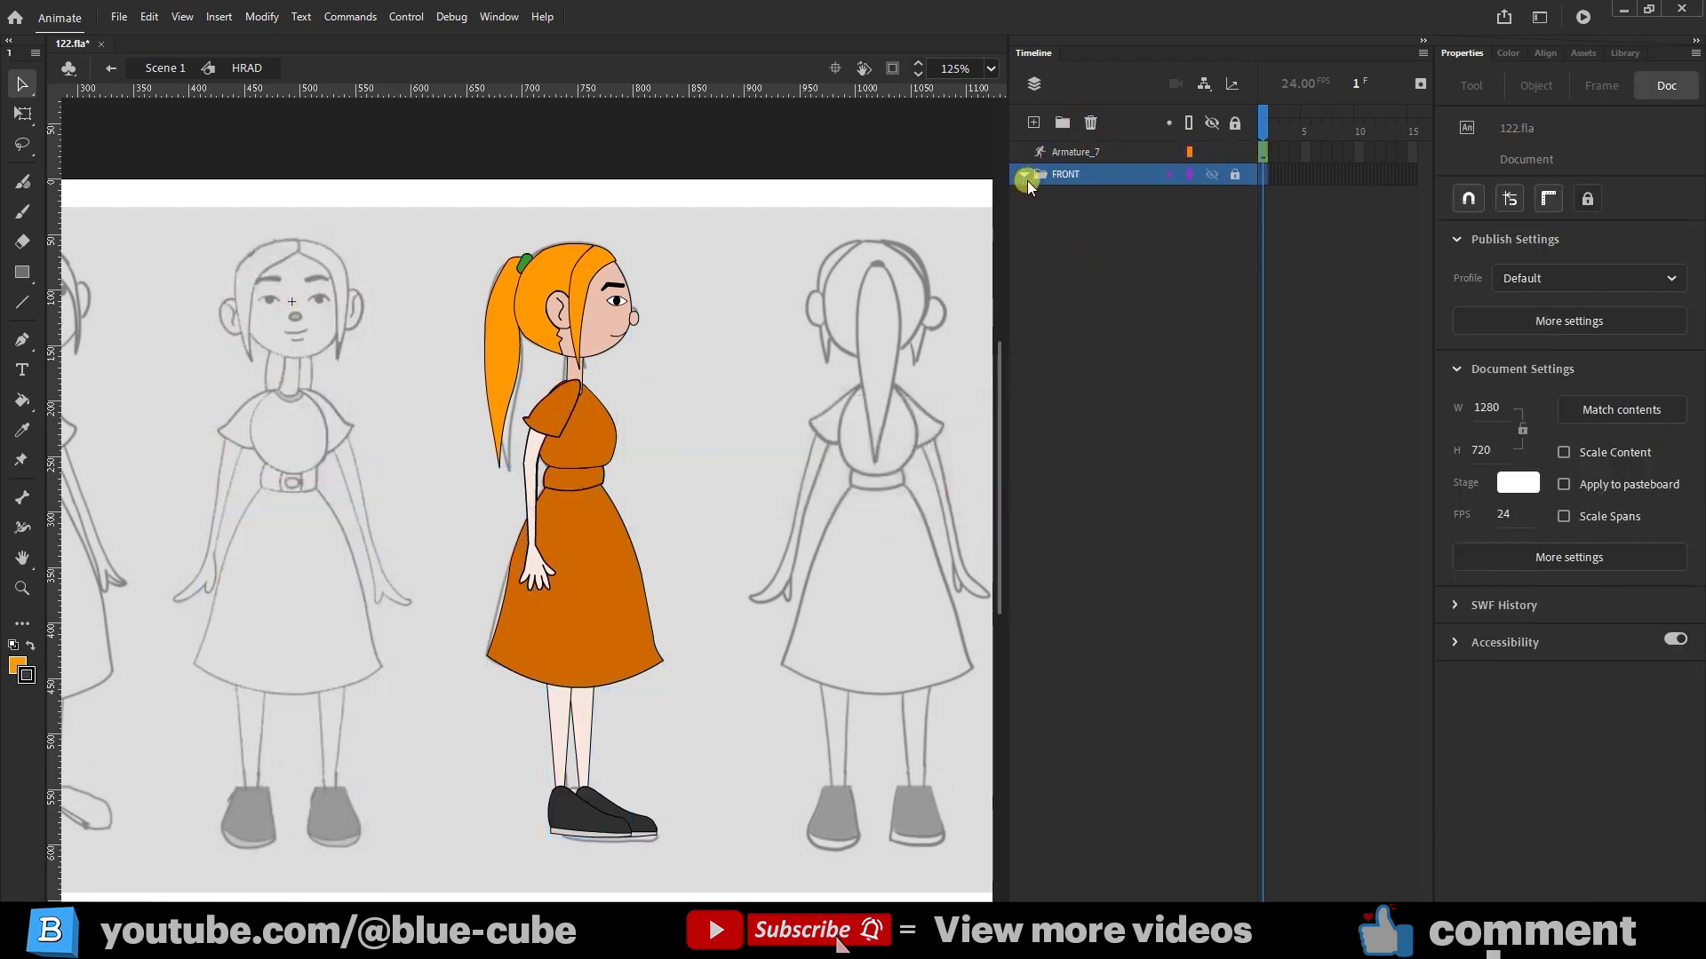
key(ctrl+z)
drag(1084, 184, 1082, 169)
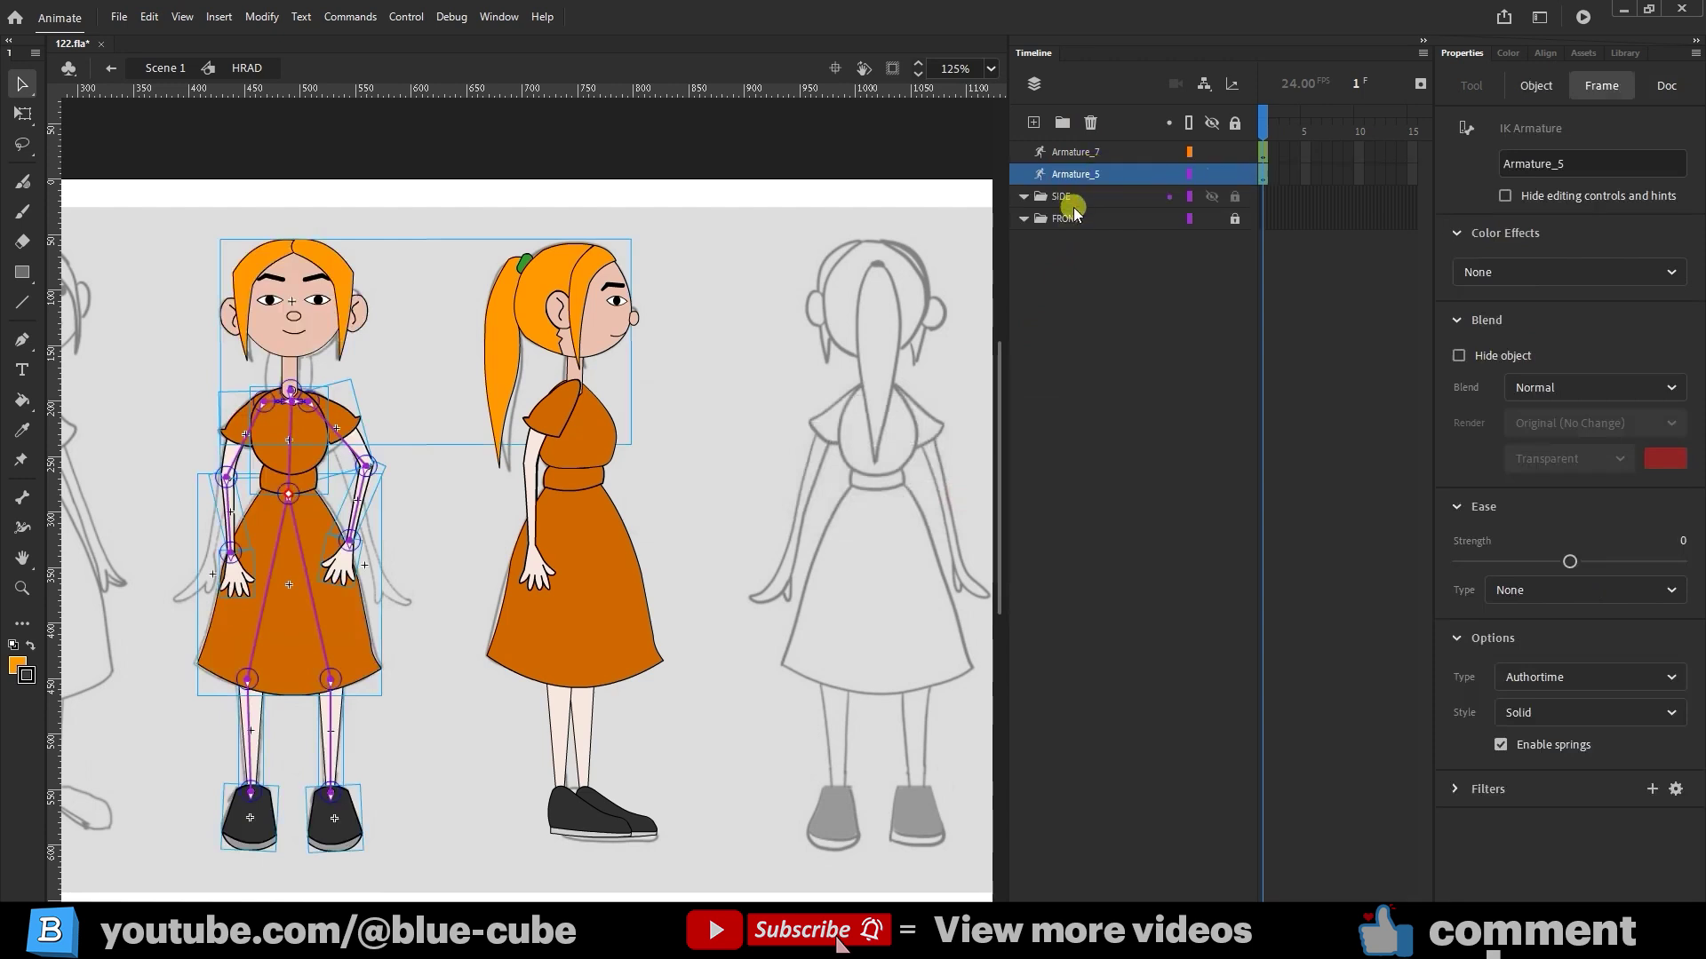
click(1073, 197)
shift+click(1071, 220)
click(1090, 122)
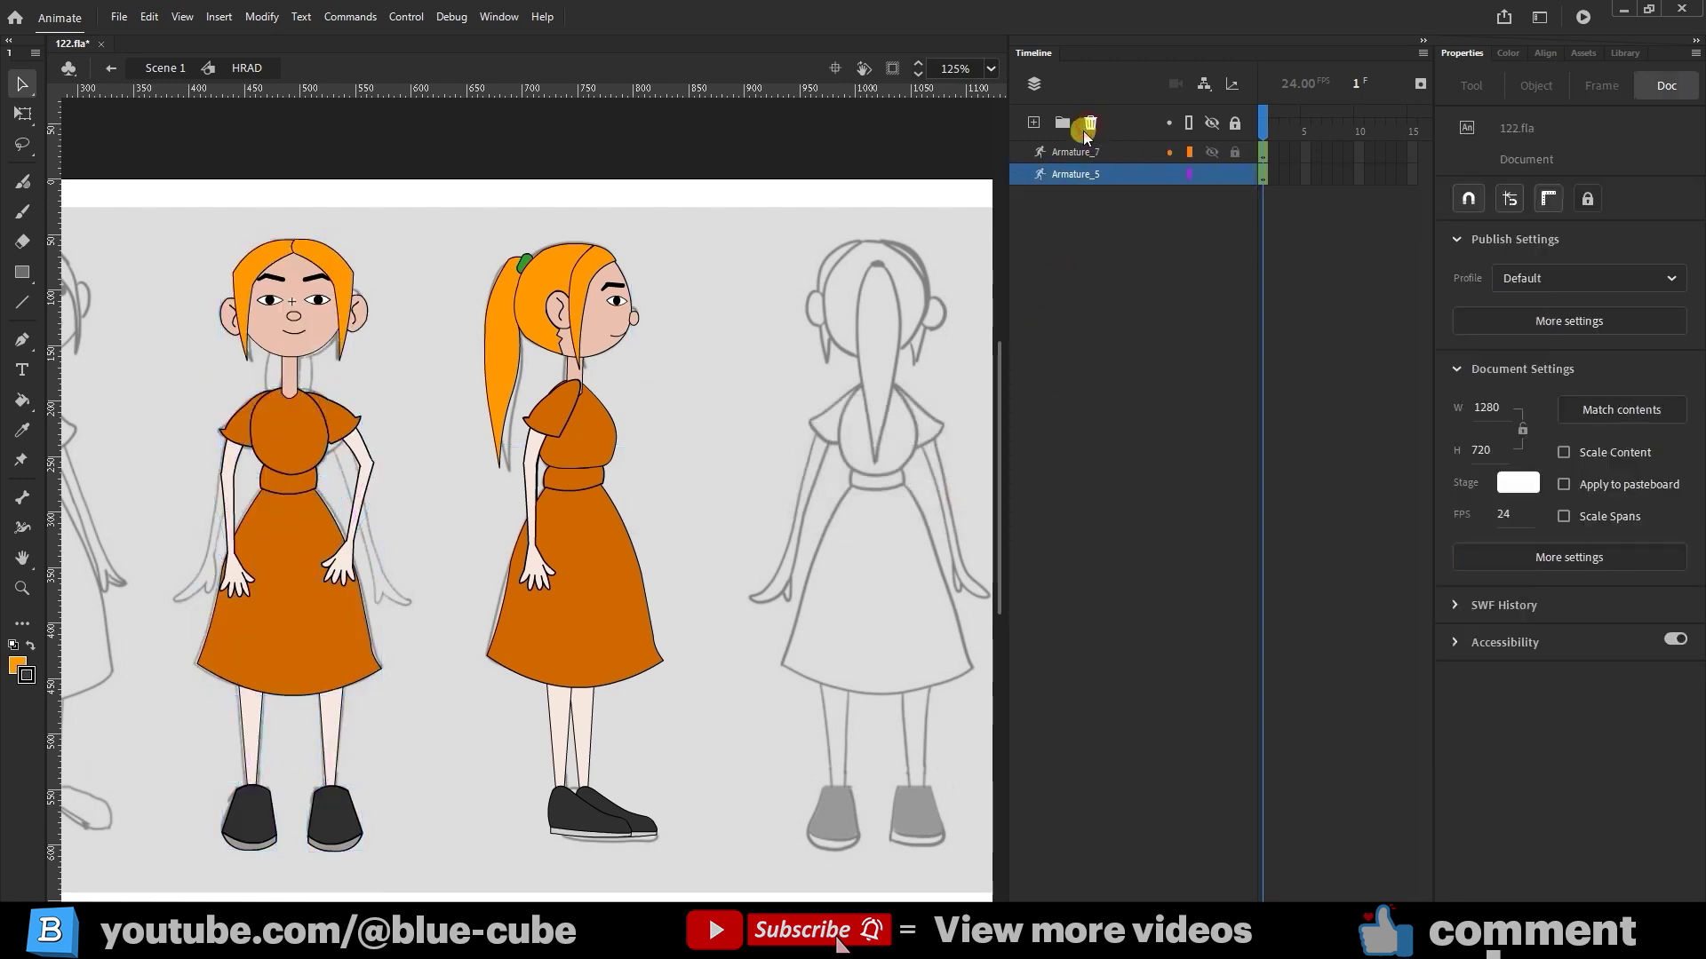
Step: Rename layer Armature_7 to SIDE and Armature_5 to FRONT
click(1080, 153)
double_click(1082, 153)
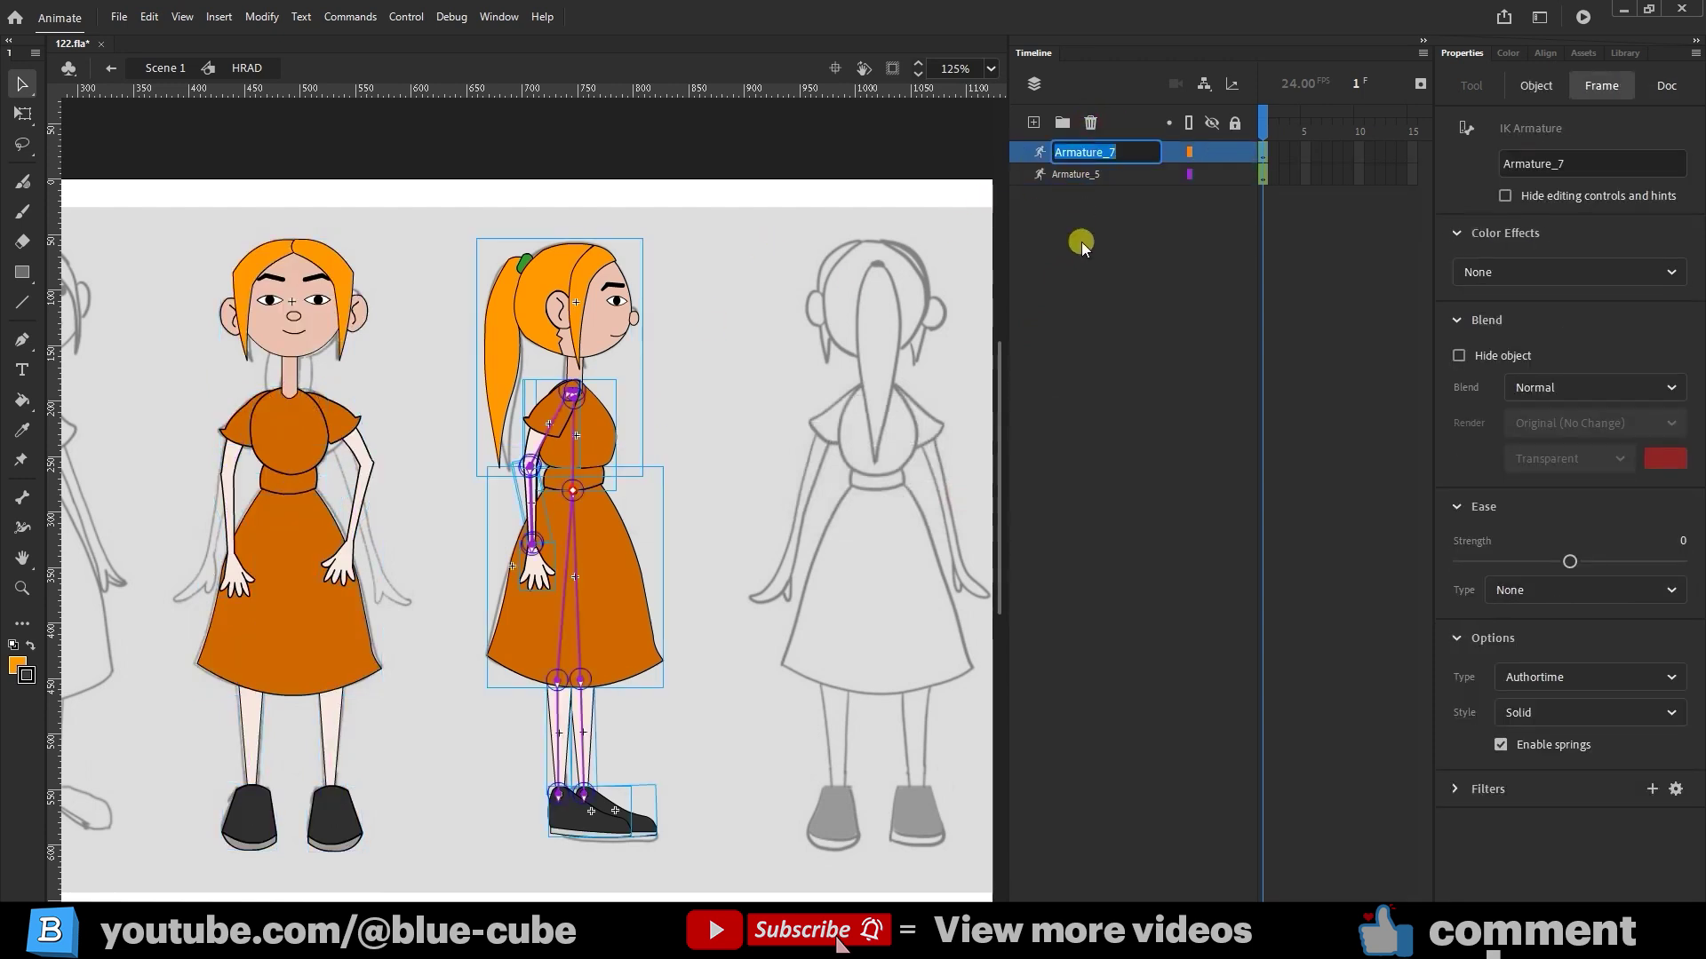
text(SIDE)
click(1118, 190)
double_click(1084, 174)
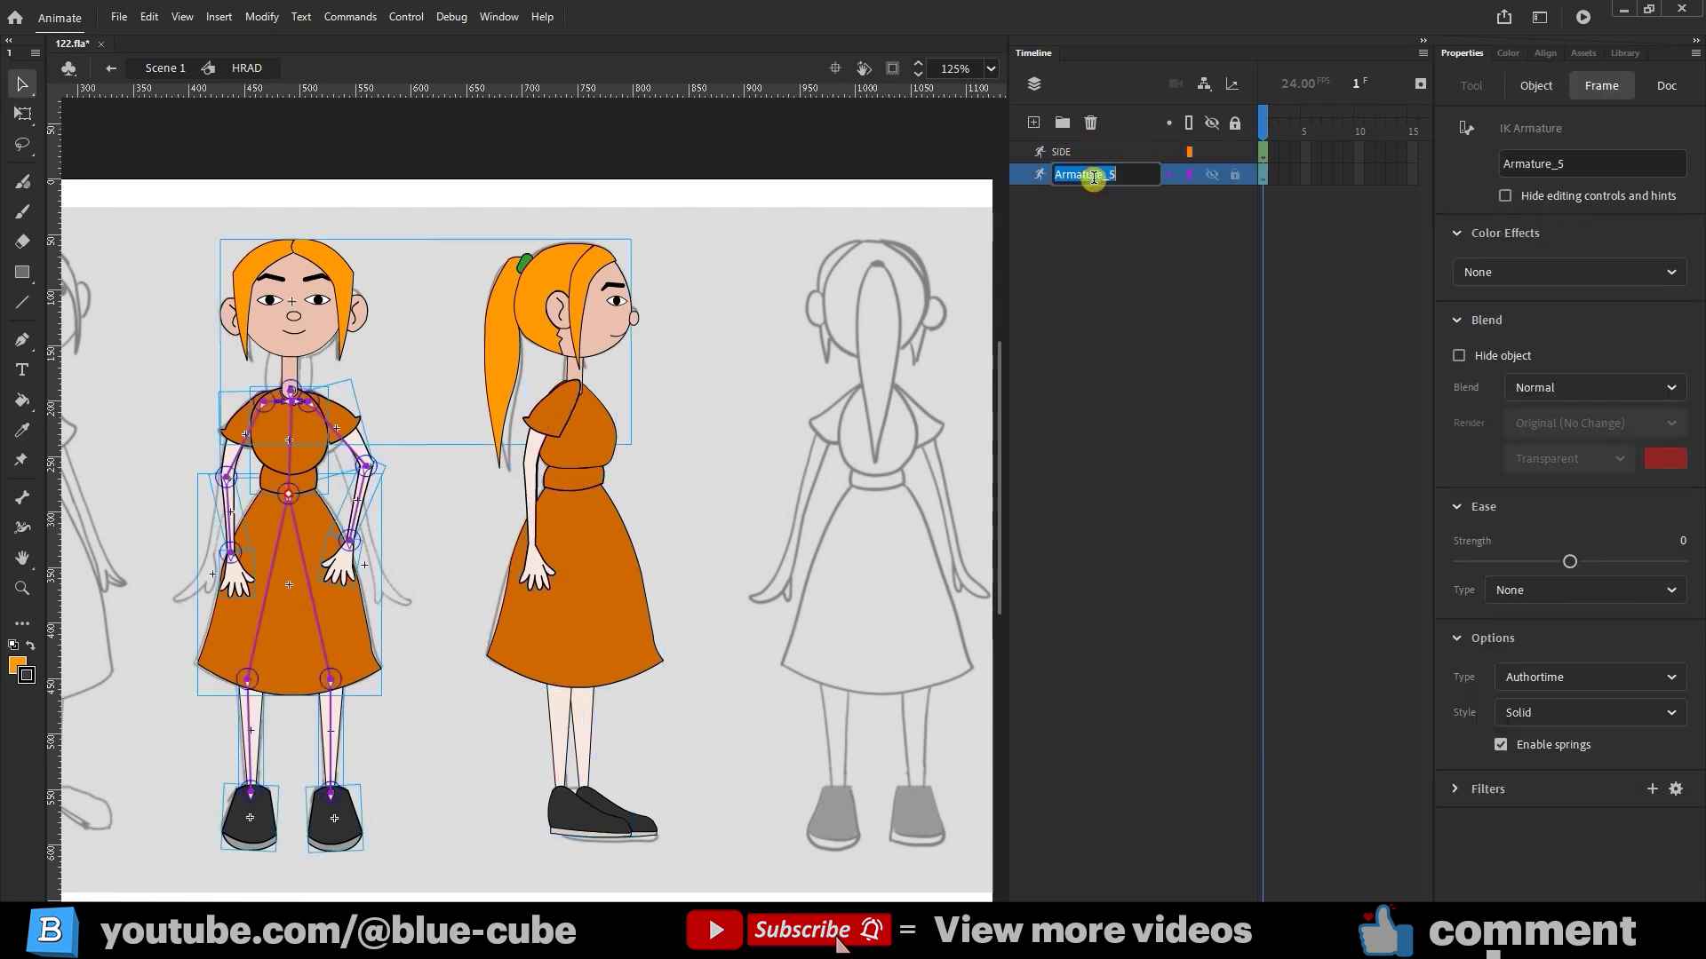
text(FRONT)
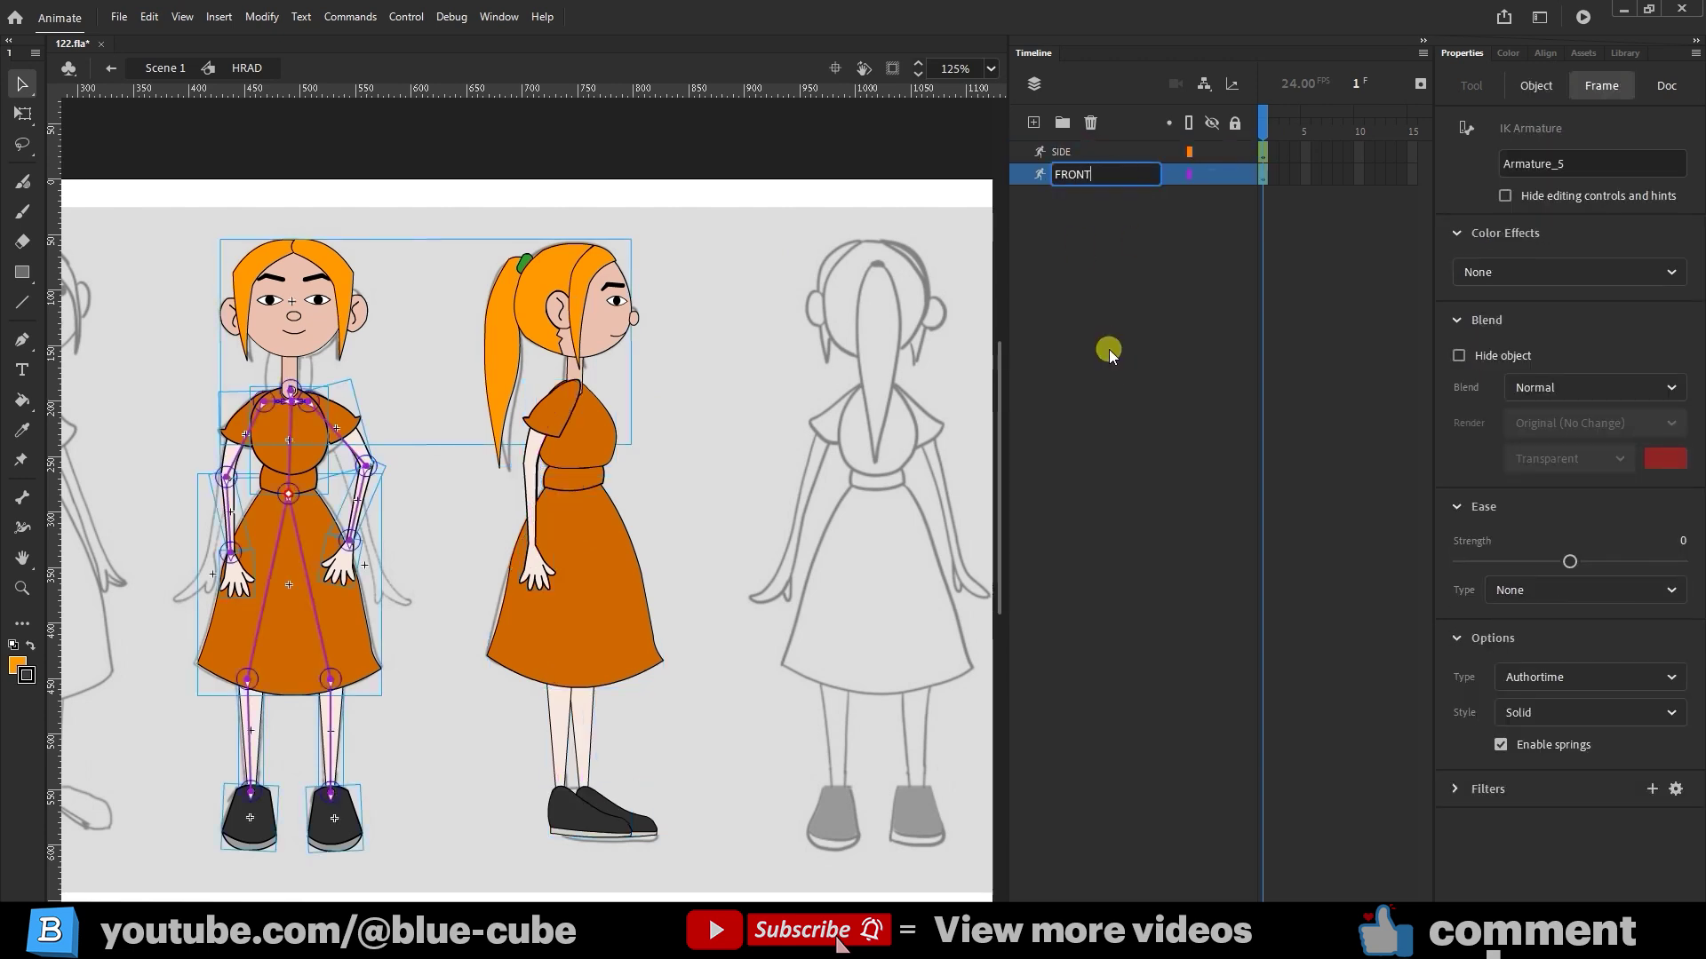
click(1112, 349)
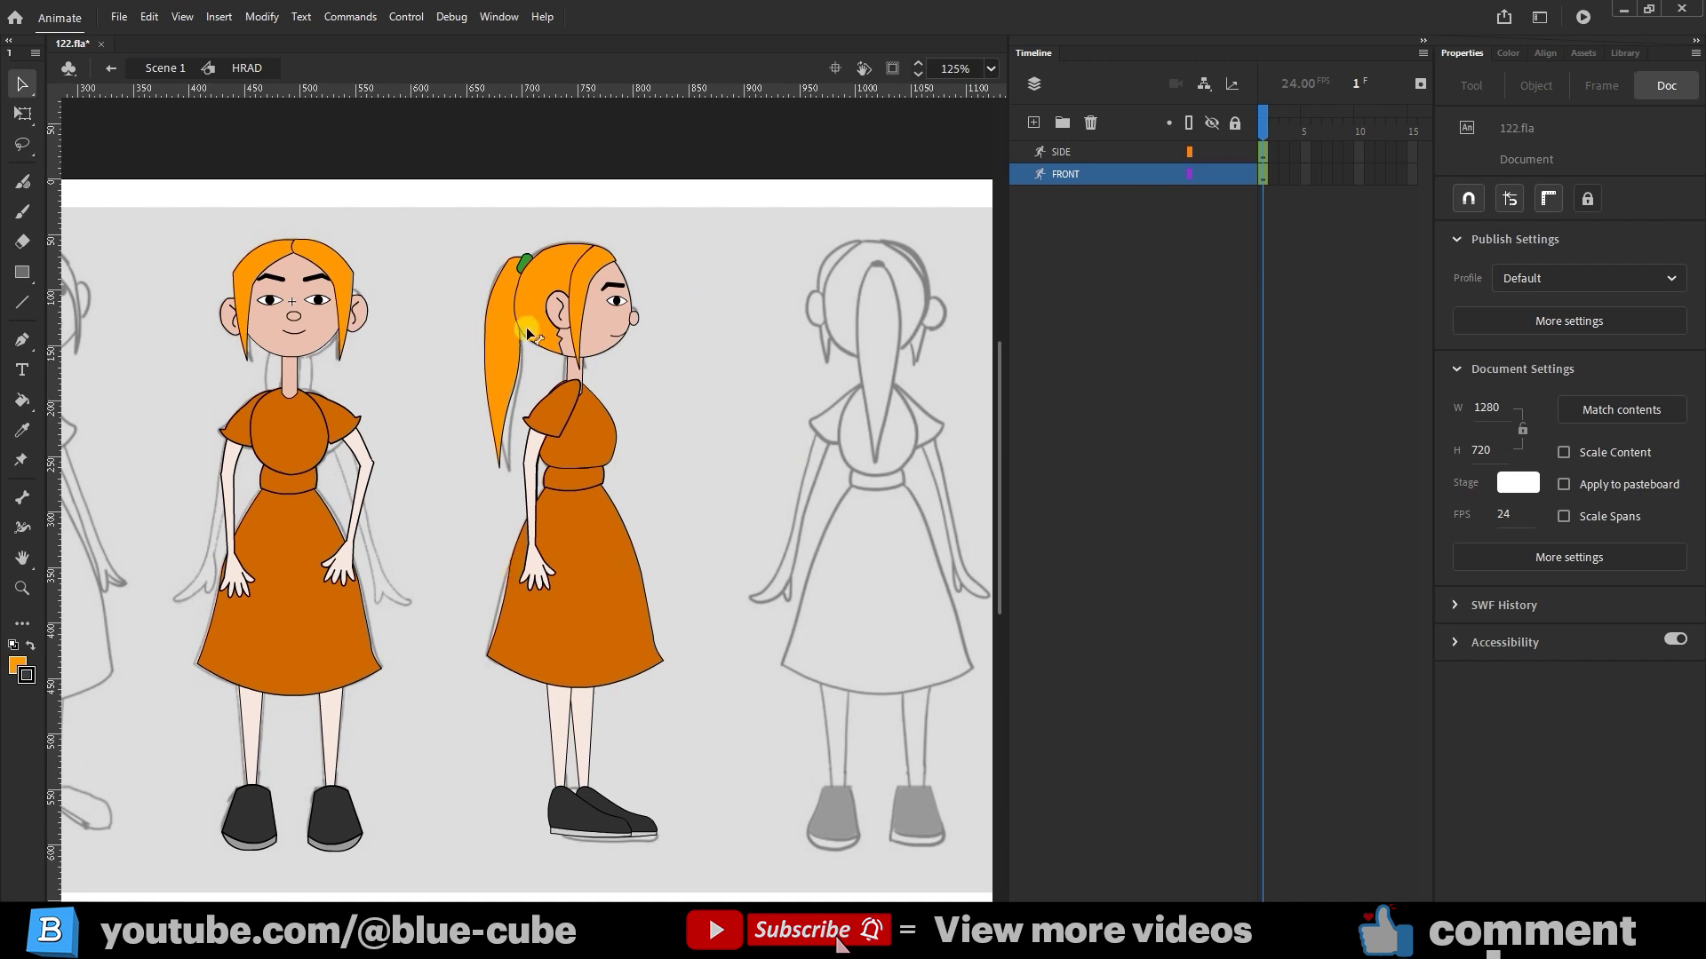
Step: Reset the Basic workspace via Window > Workspaces and confirm with Yes
click(500, 19)
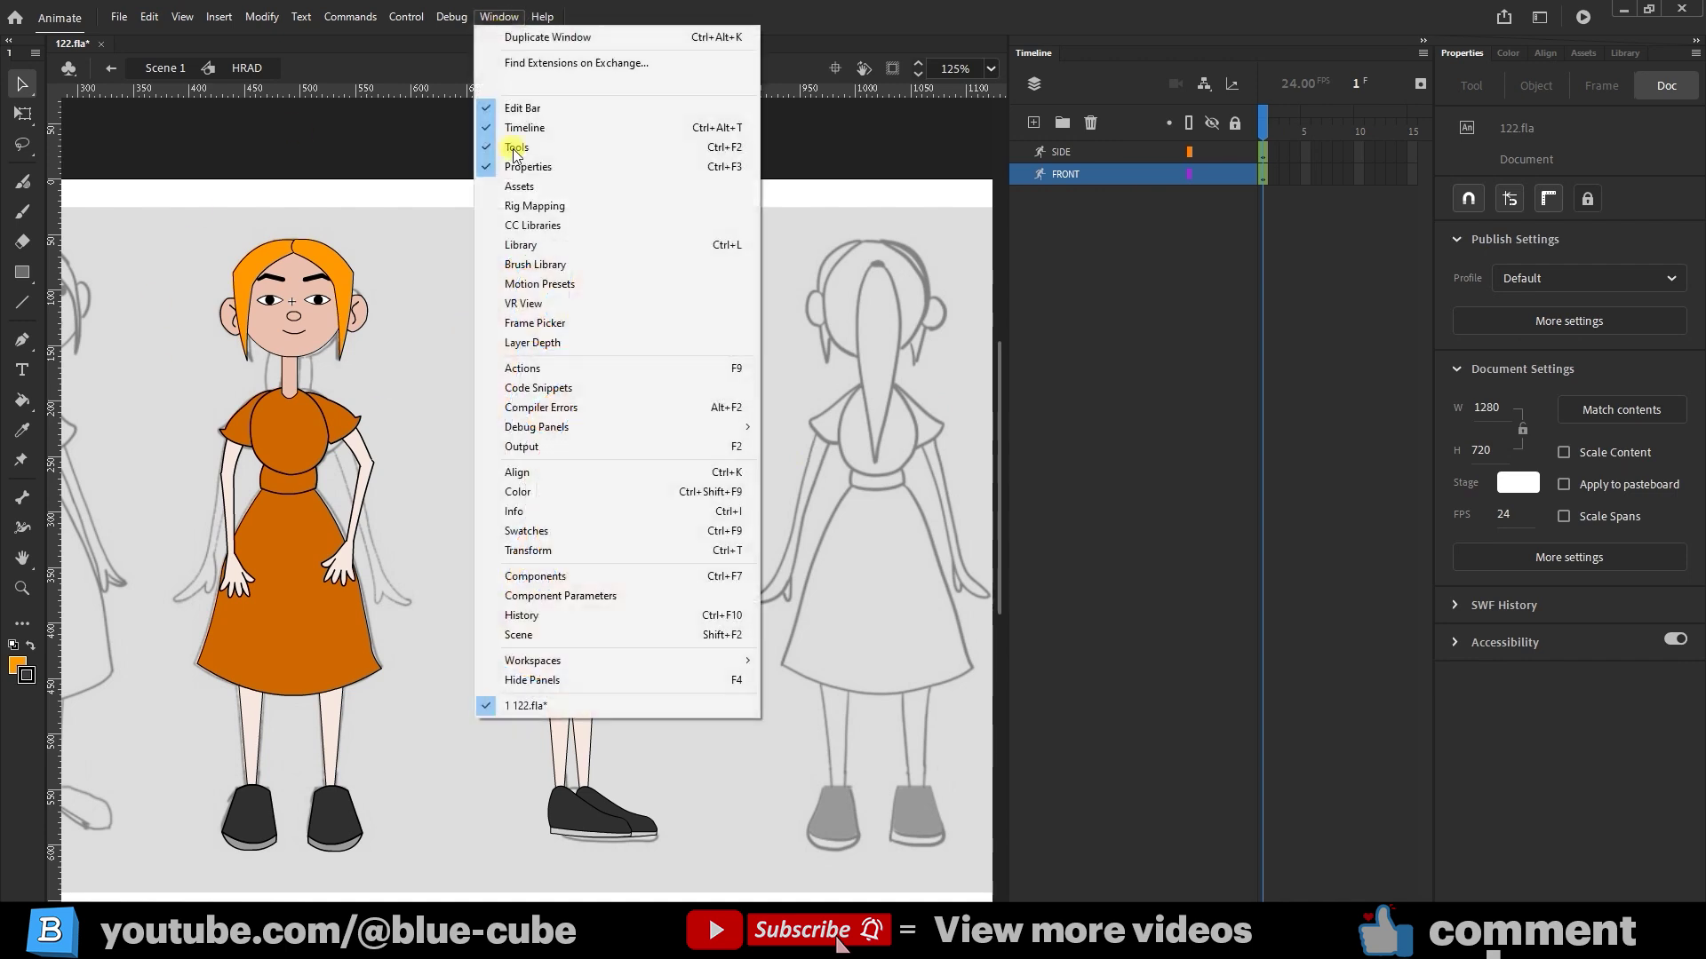
mouse_move(682, 661)
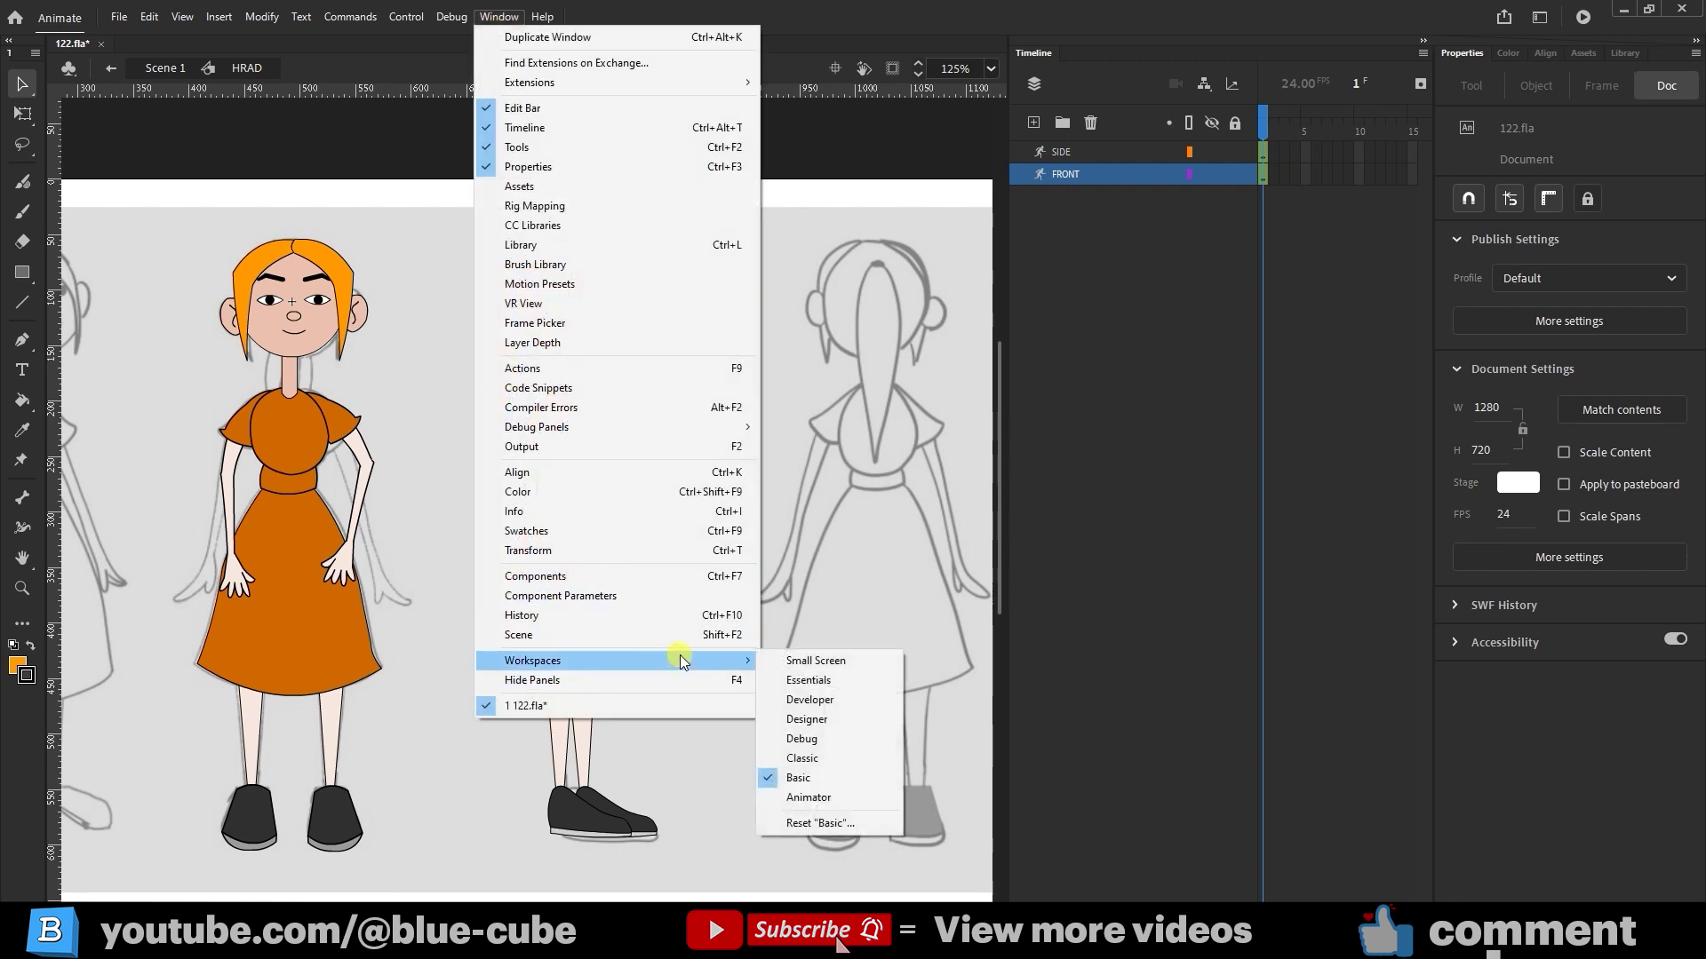
click(829, 824)
click(910, 491)
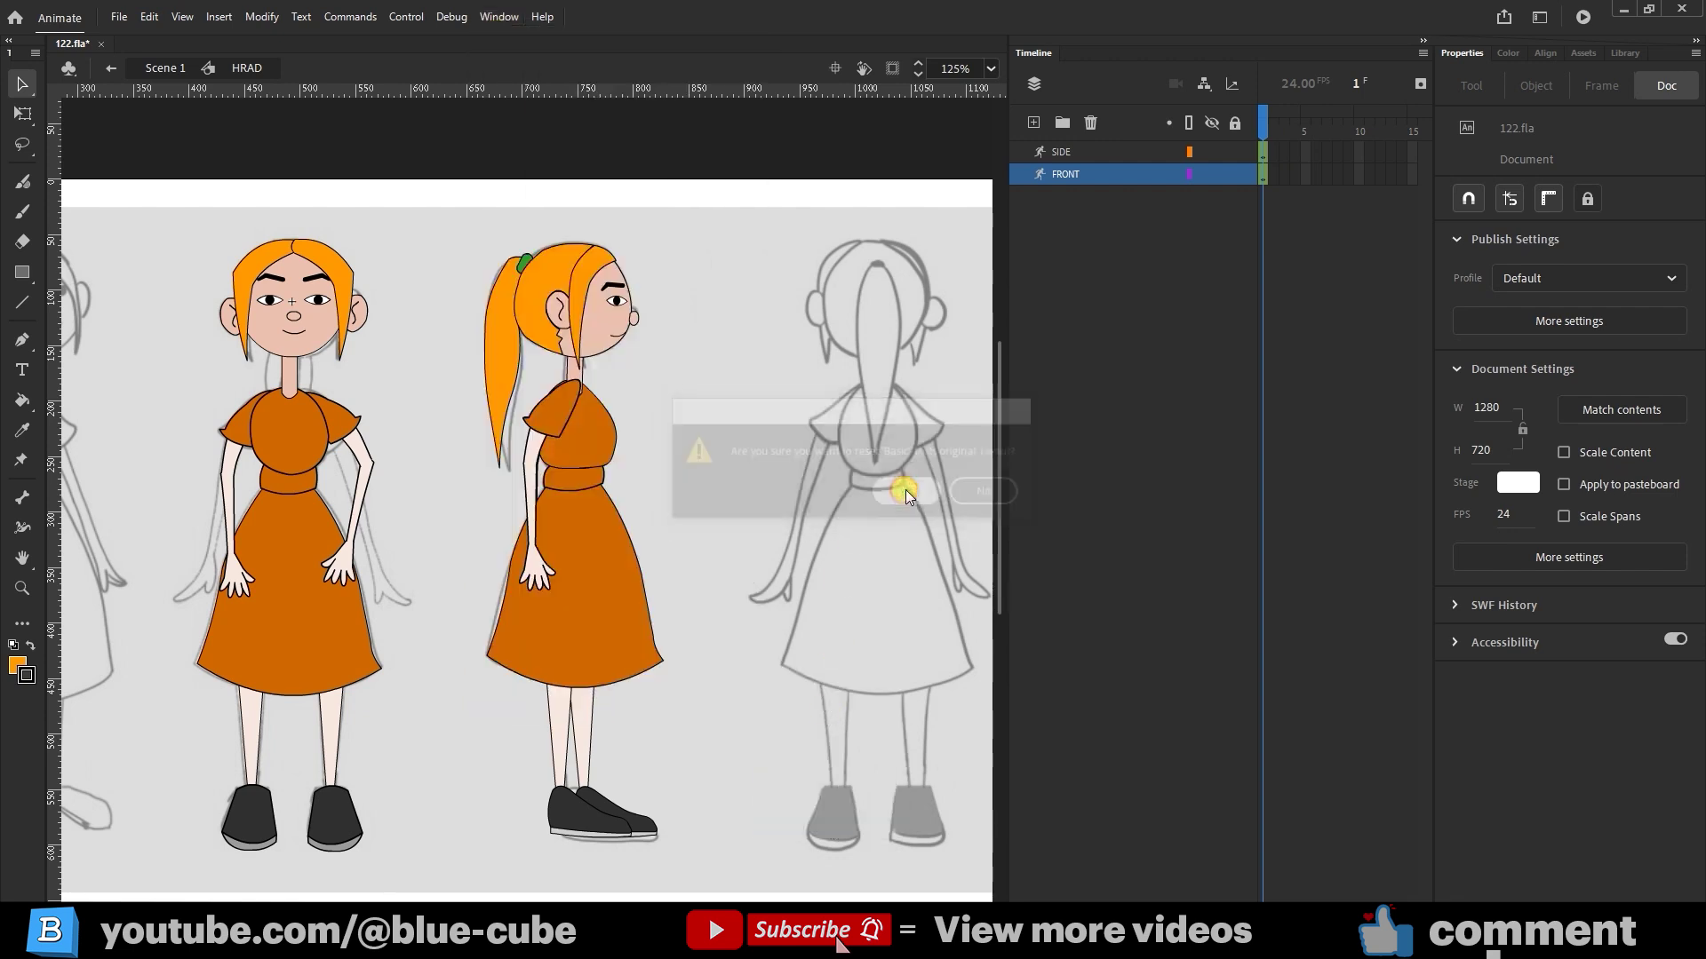
Step: Make the timeline panel slightly taller and select the FRONT layer
scroll(669, 444, left, 5)
scroll(704, 552, down, 3)
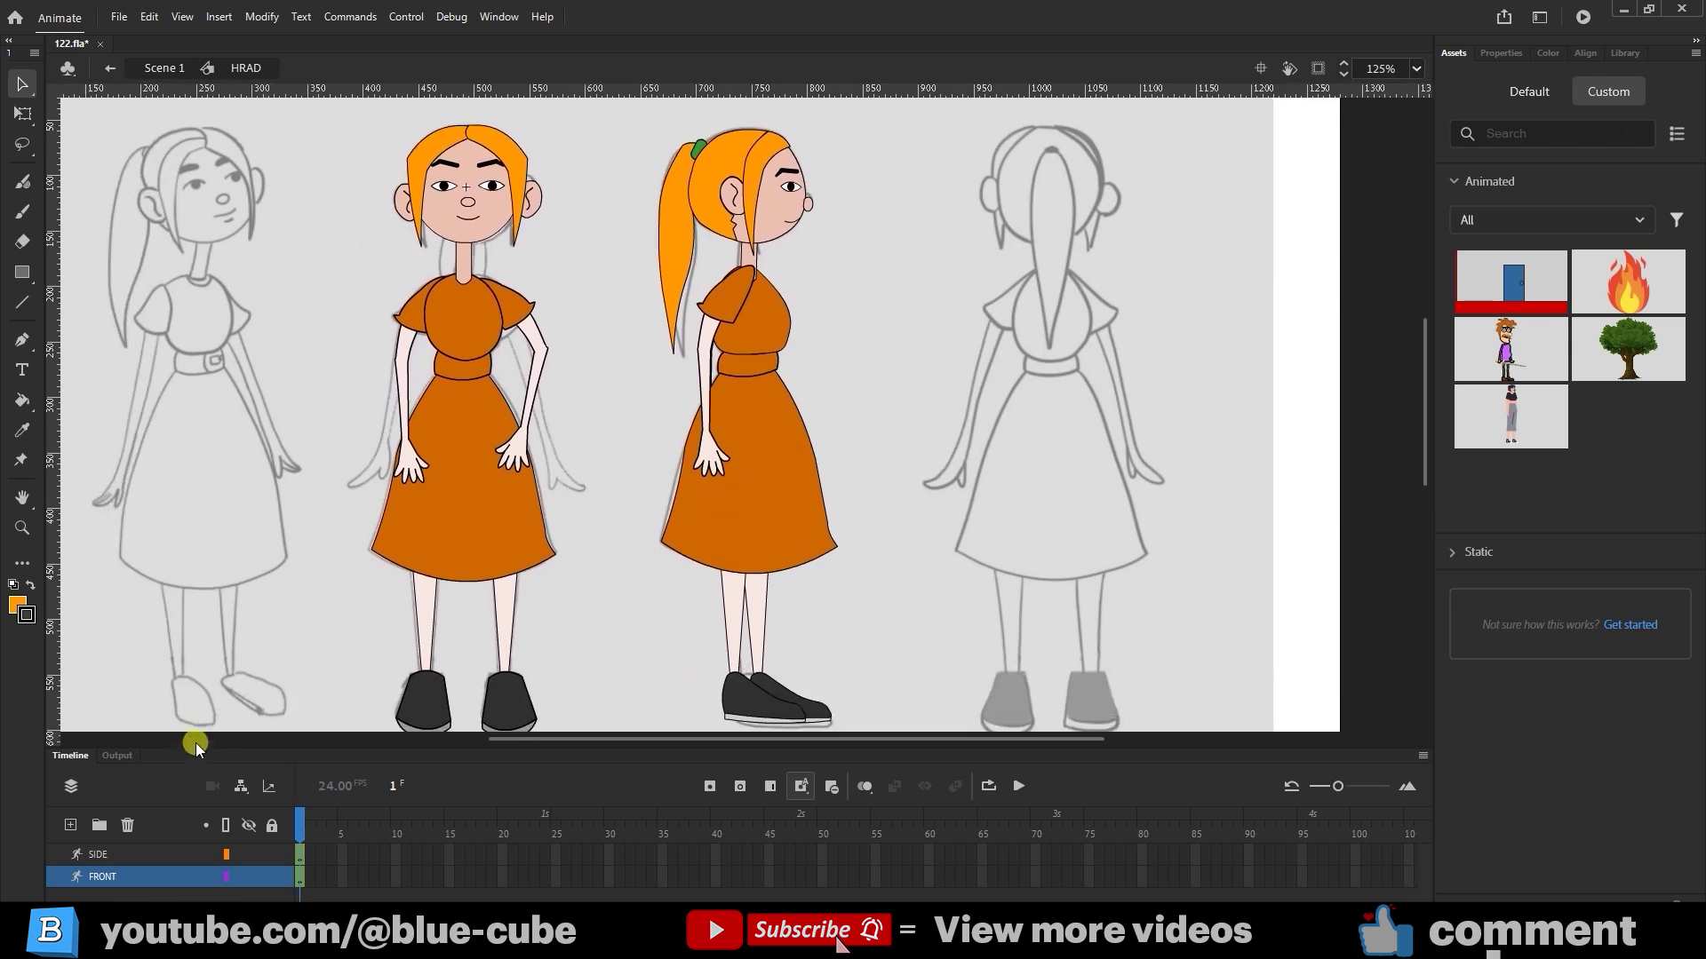
drag(196, 746, 173, 716)
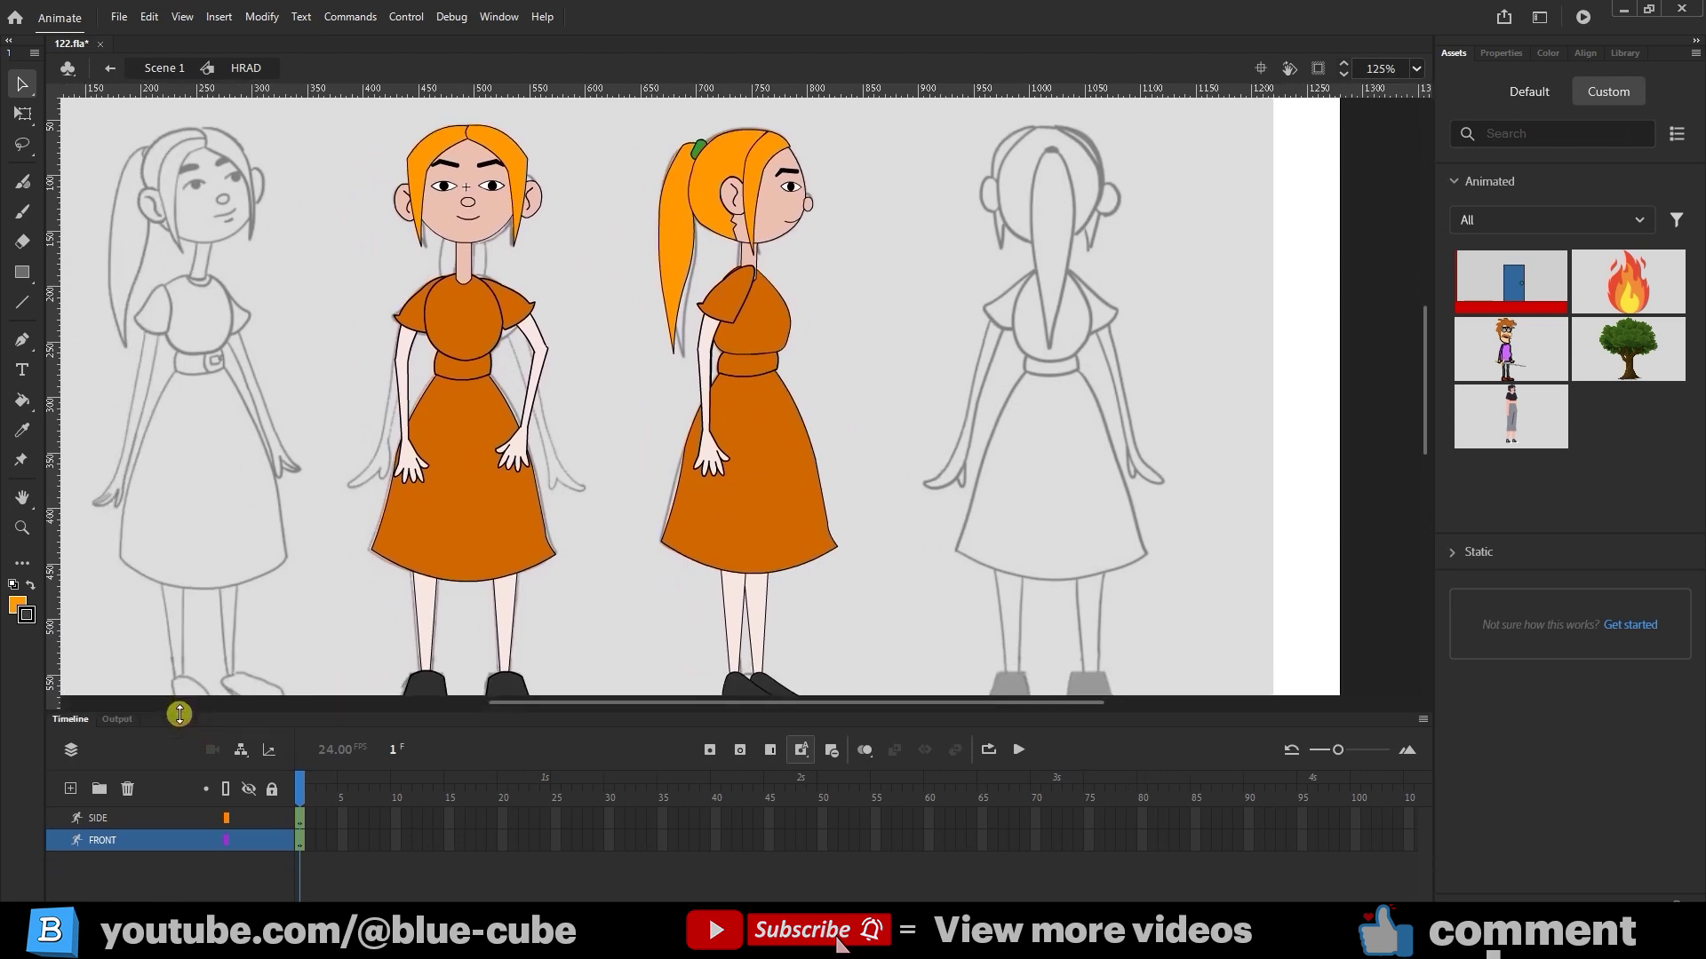
click(105, 826)
click(102, 848)
Step: Move the whole front-view character over the side-view character, nudging it slightly right
key(q)
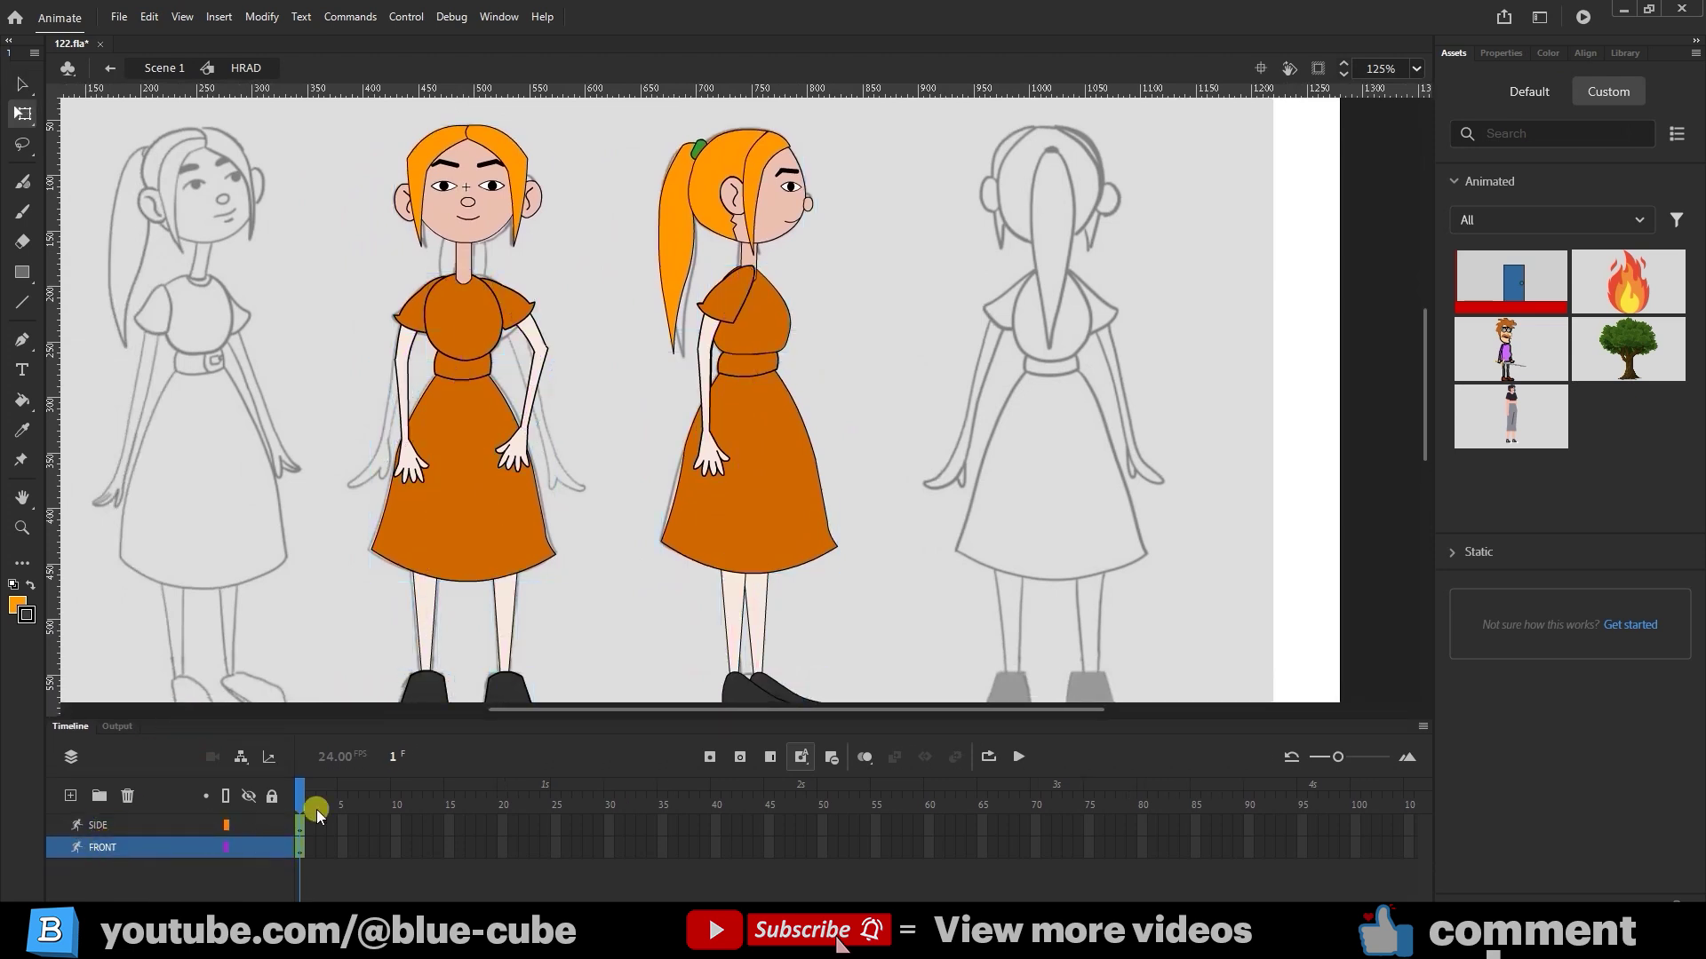
drag(636, 133, 168, 705)
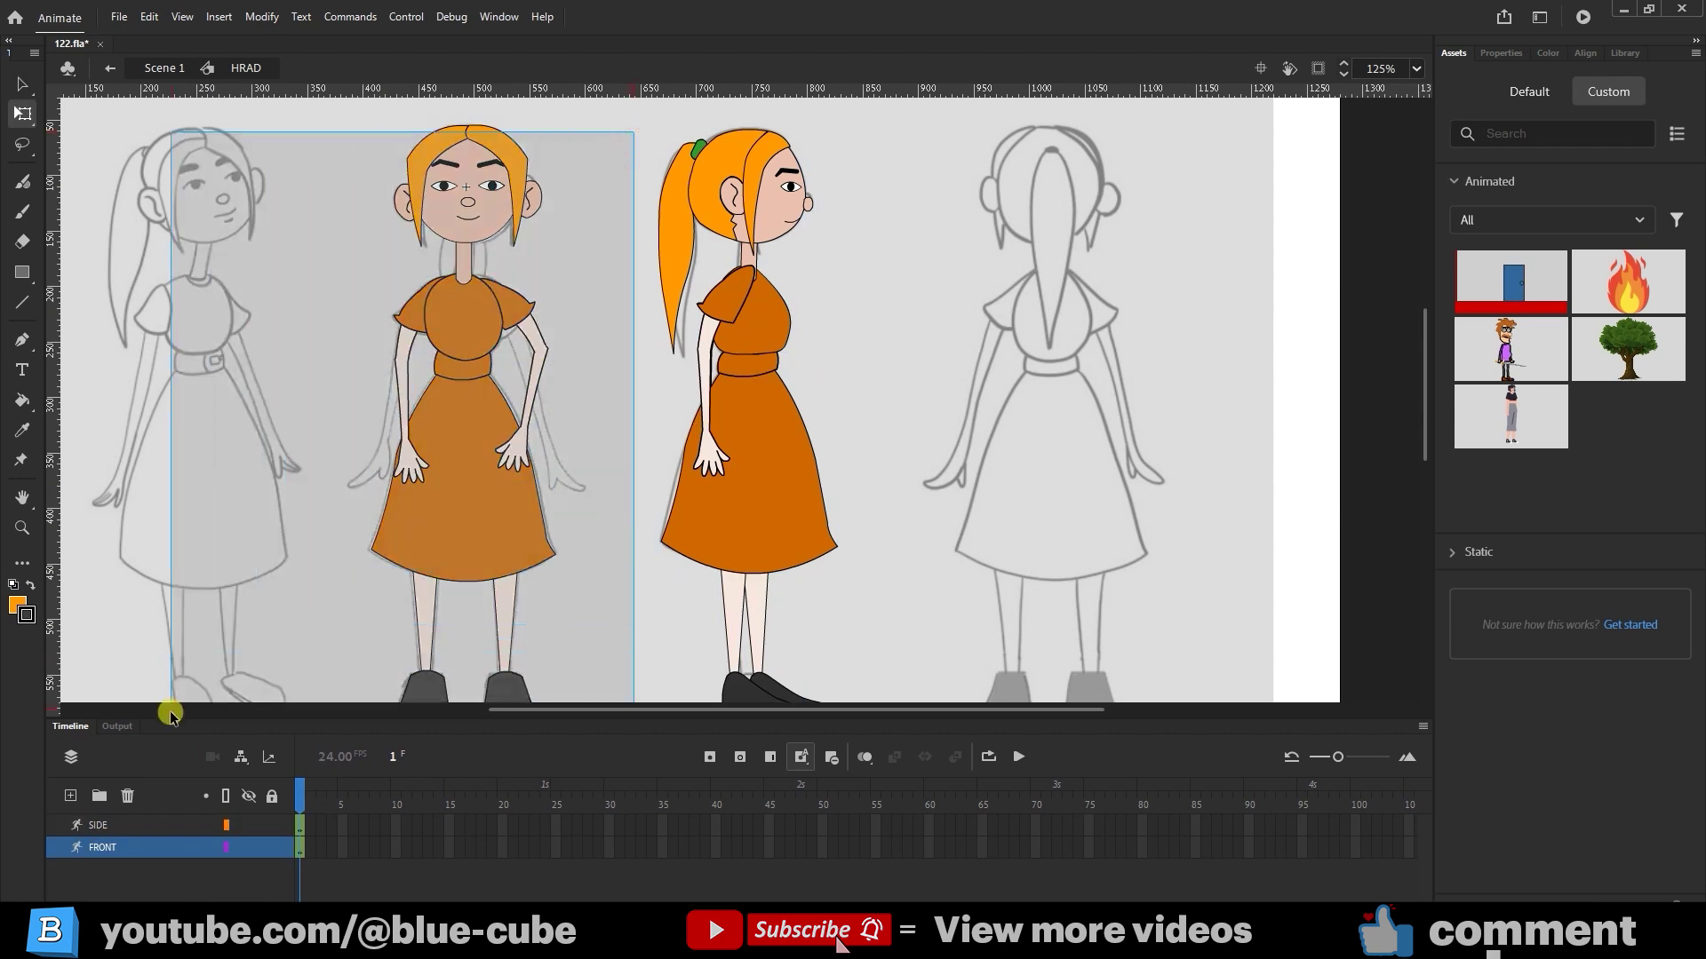
drag(465, 503, 743, 531)
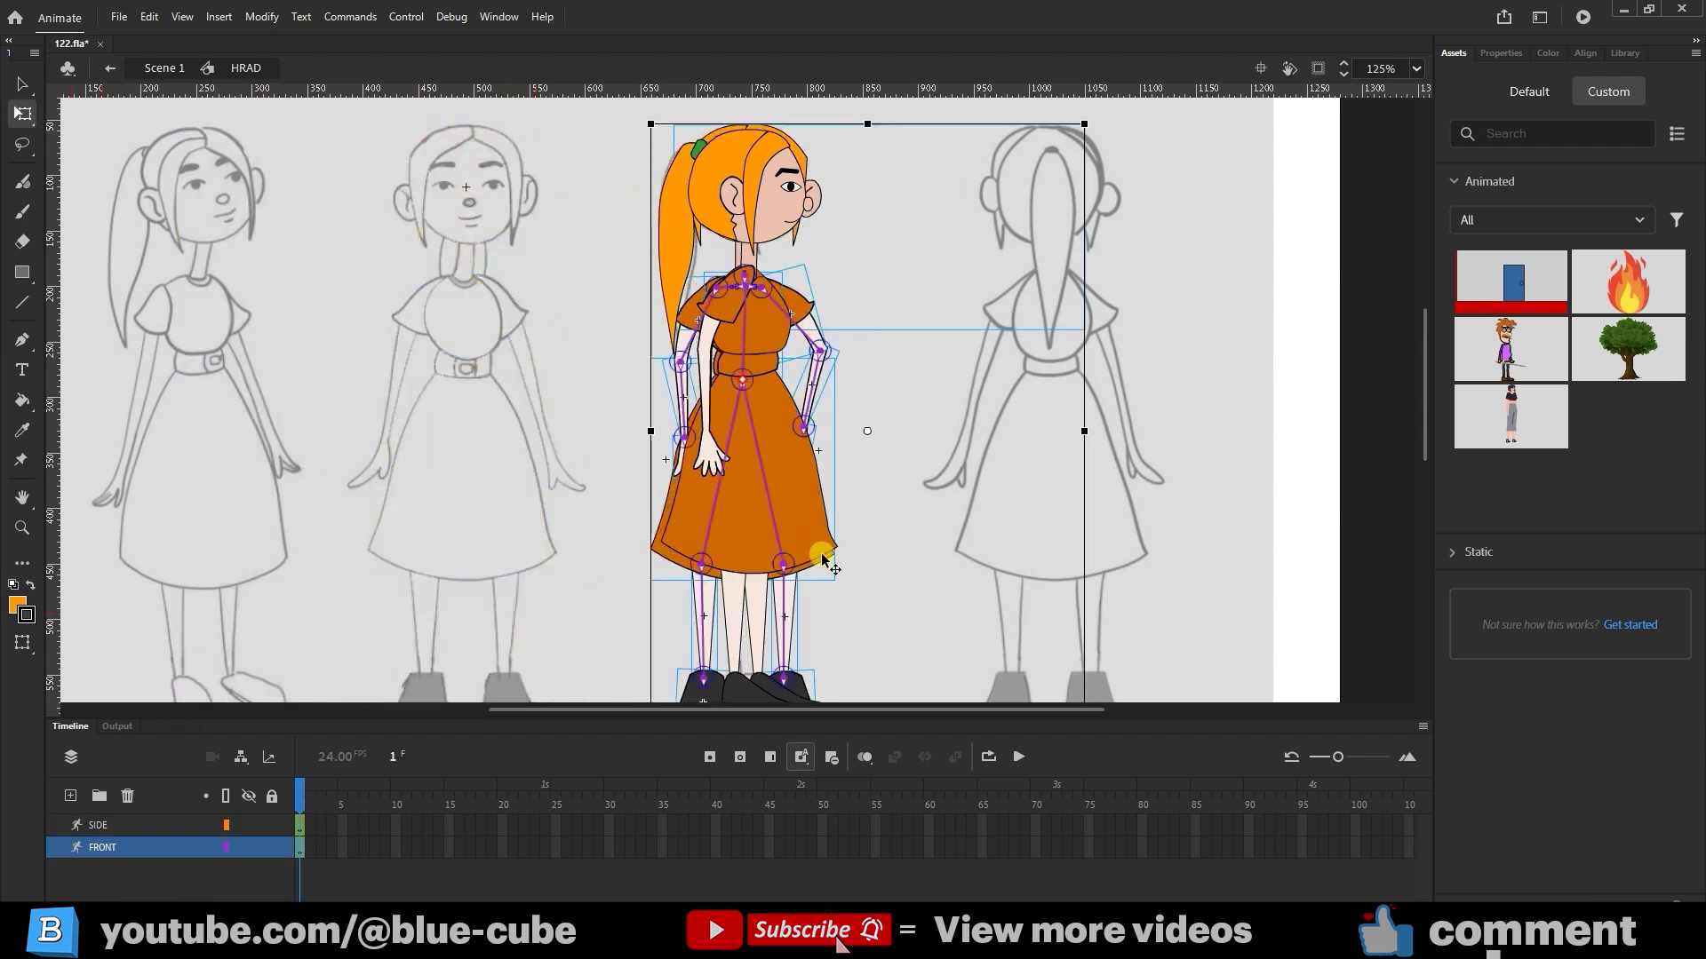
key(Right)
key(Right)
key(Right)
key(Right)
key(Right)
key(Right)
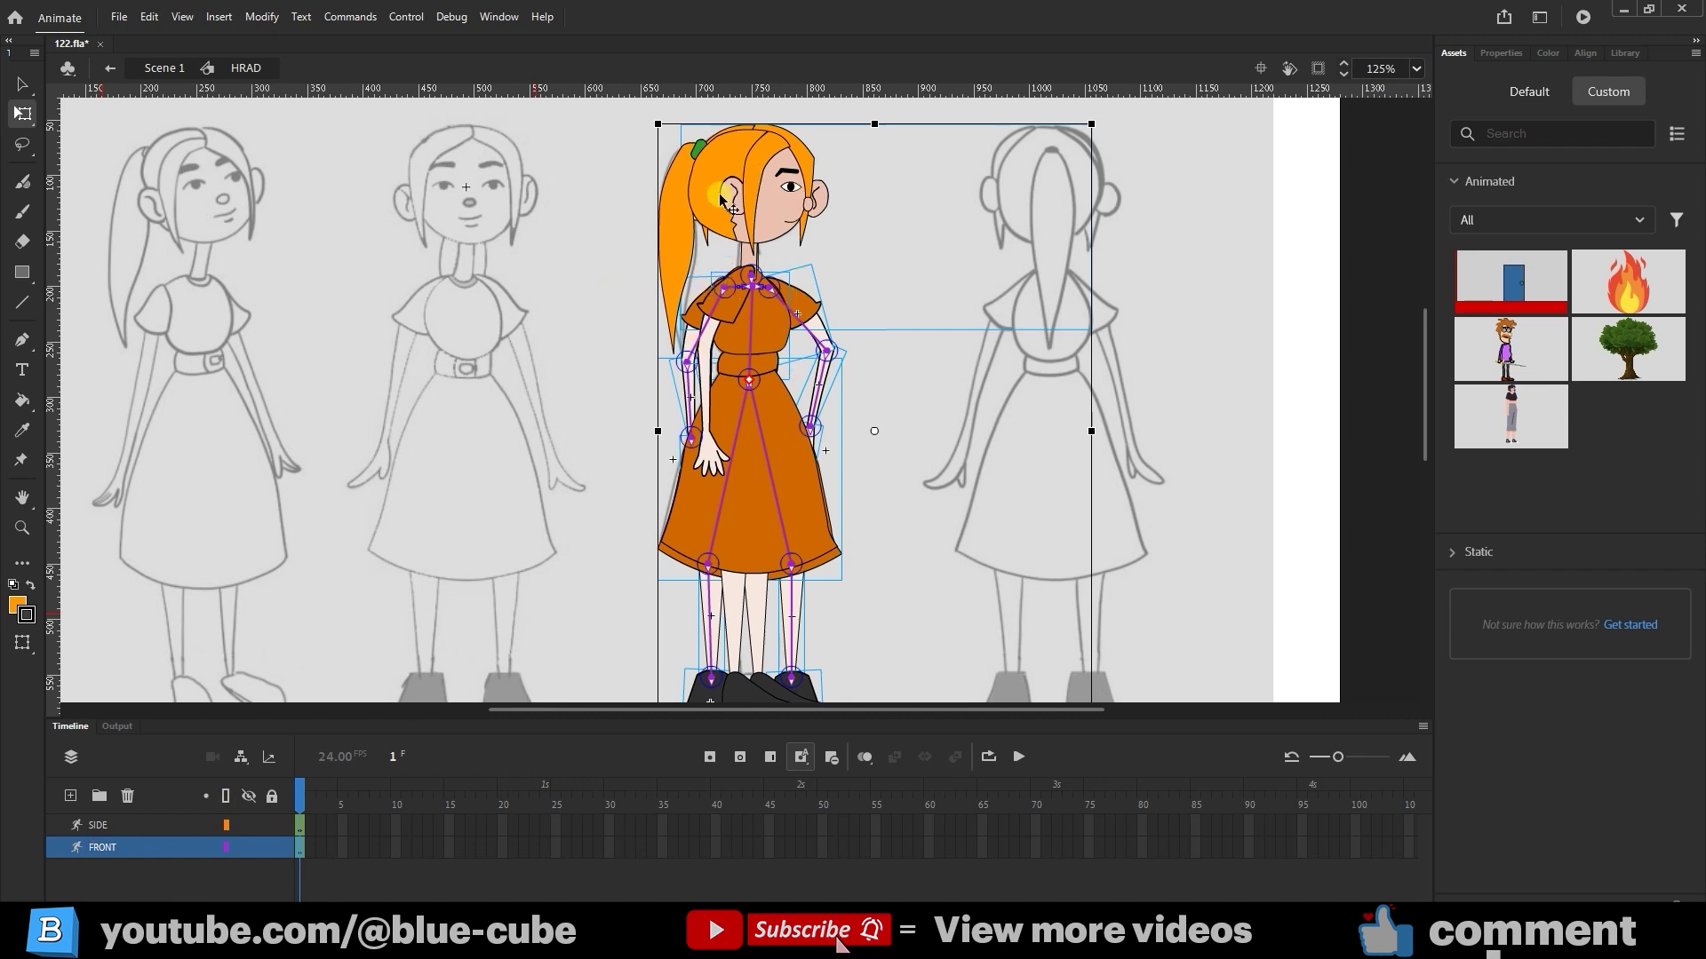
Step: Set the FRONT layer's type to Guide in Layer Properties and hide it
double_click(74, 849)
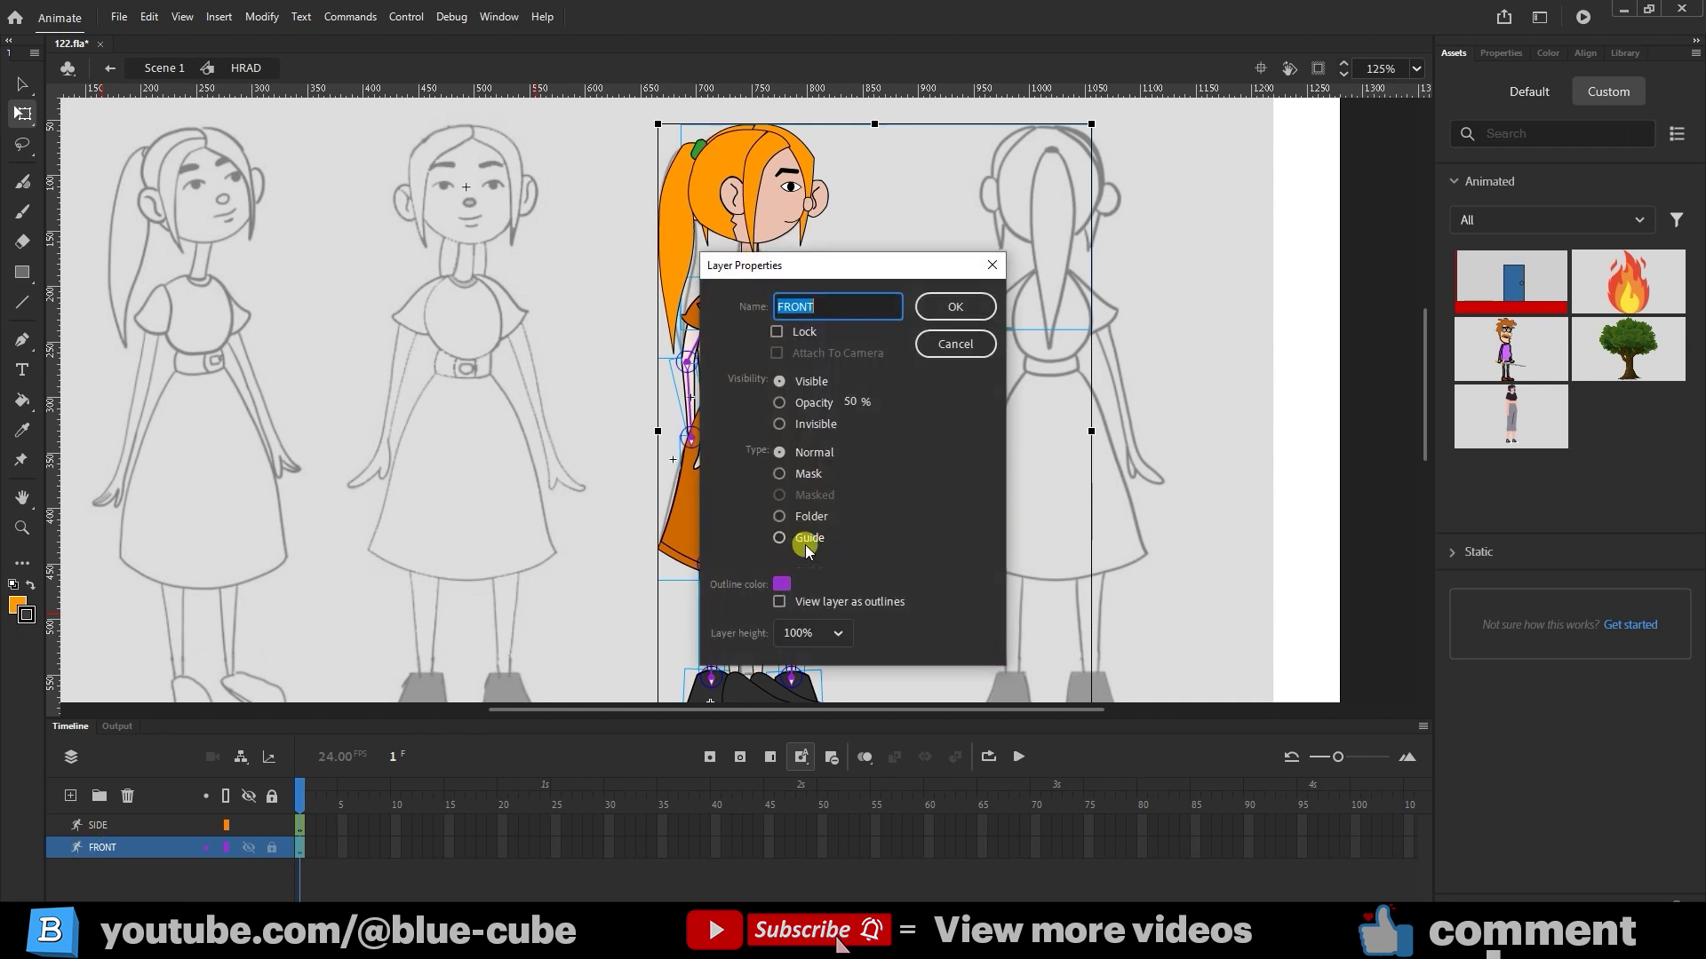
click(780, 537)
click(944, 308)
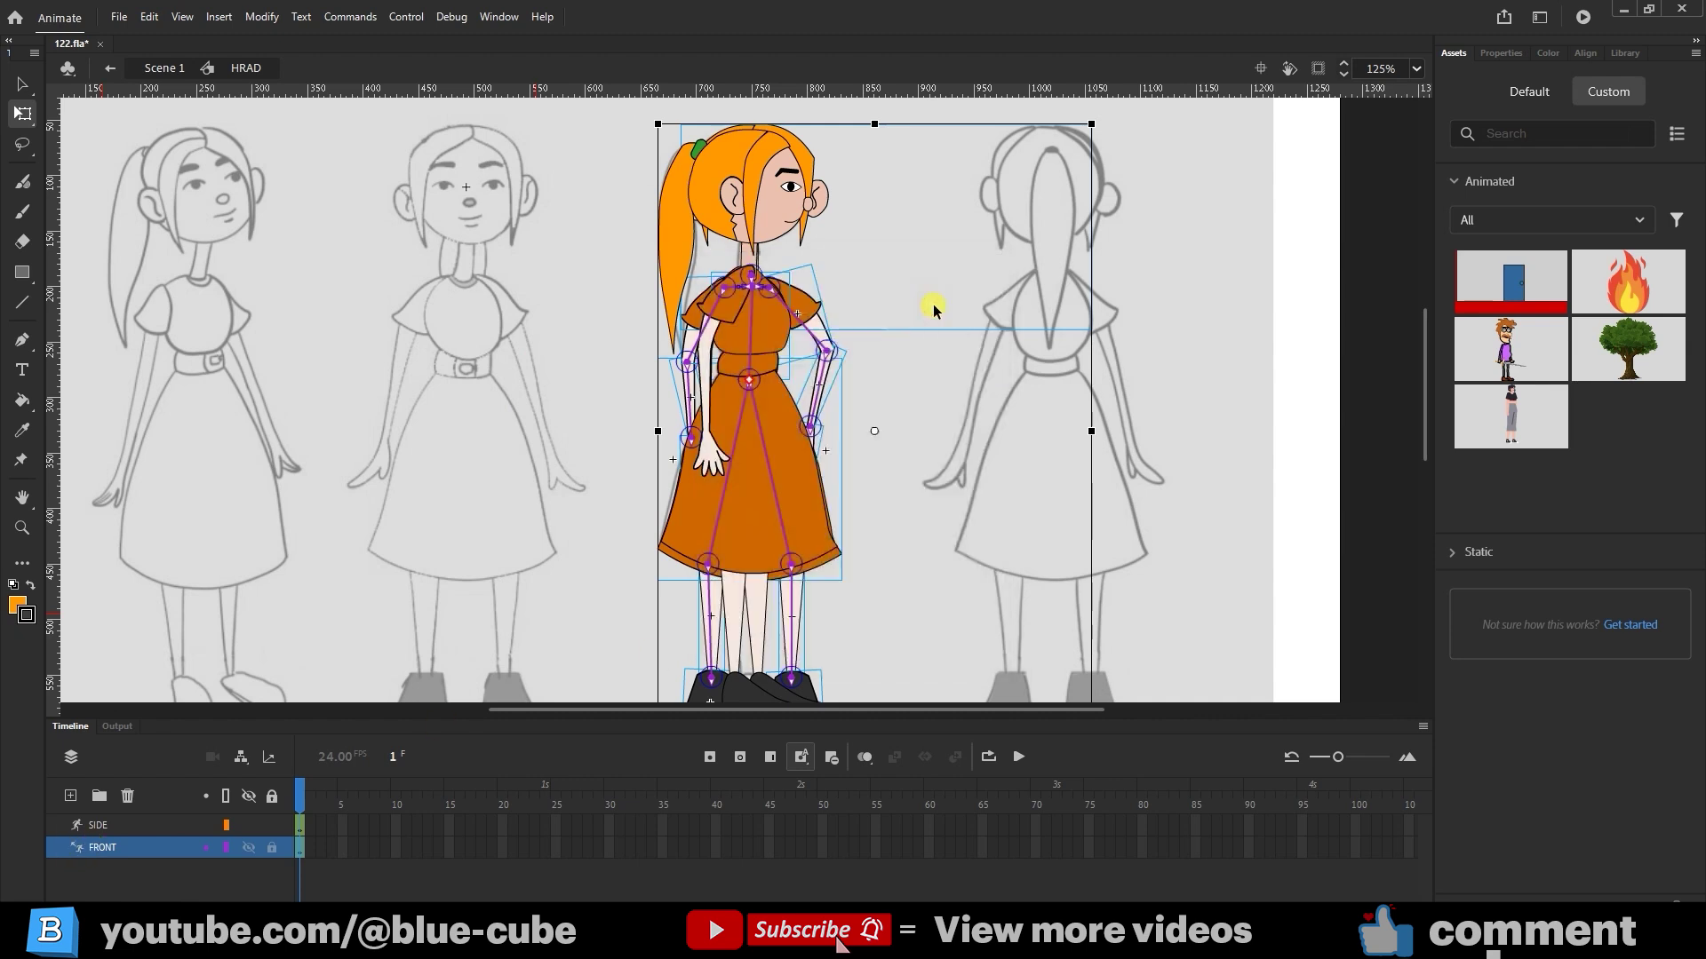
click(247, 848)
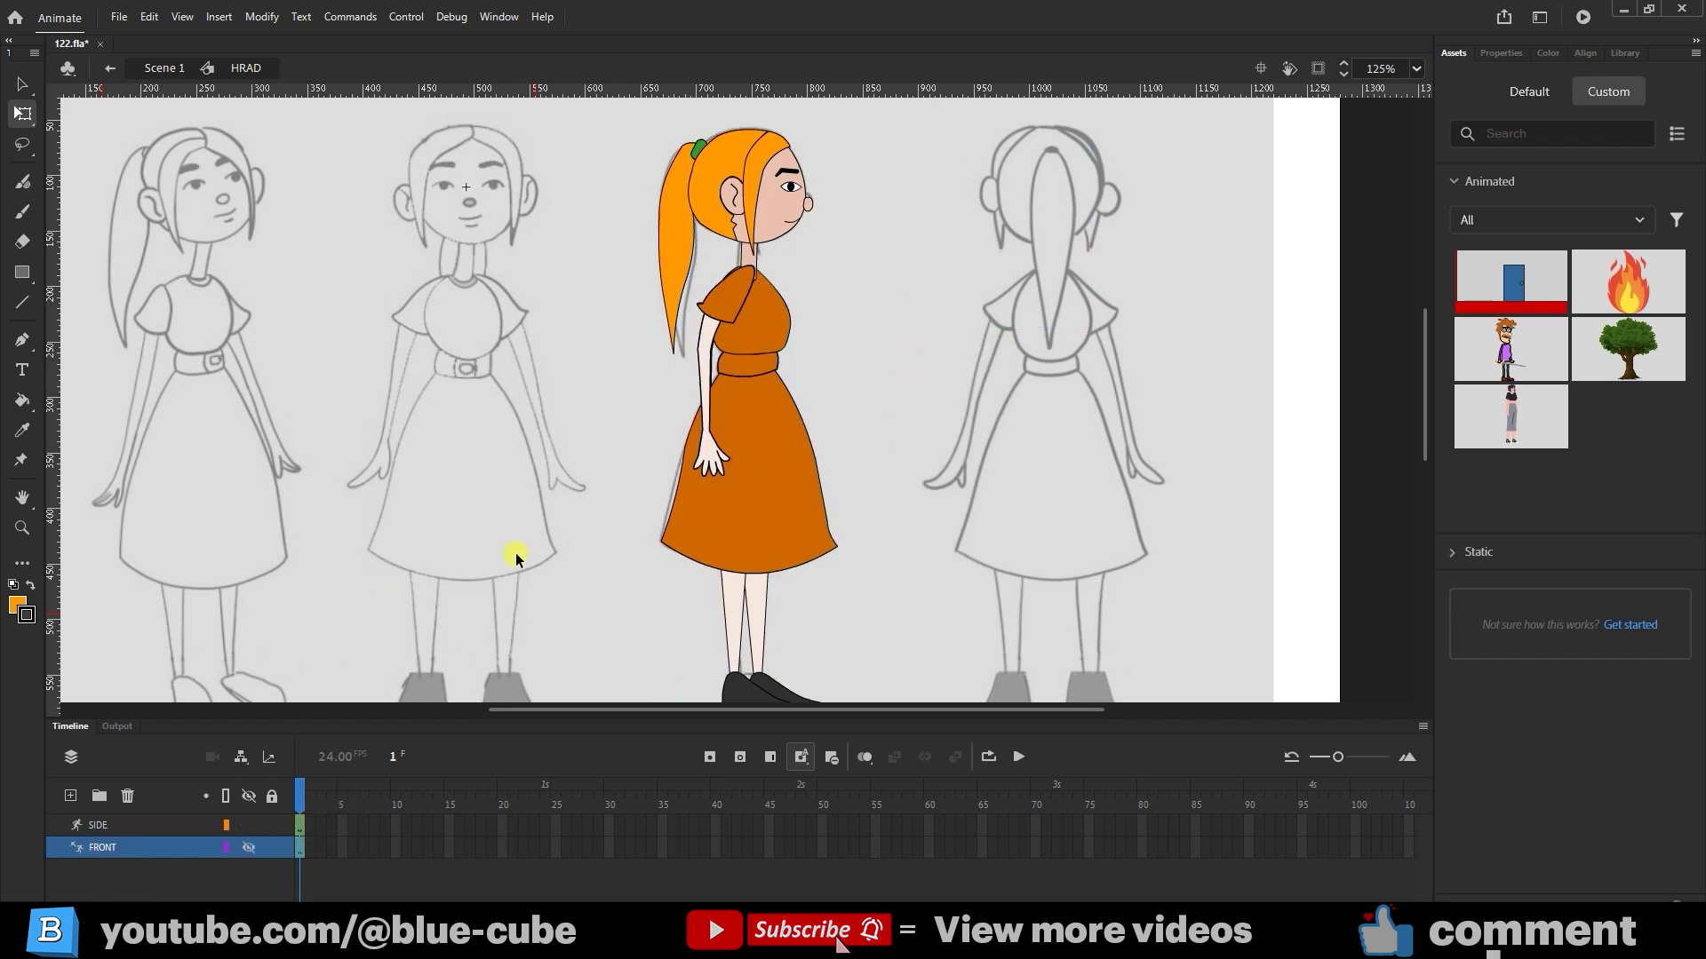
Step: In Scene 1, set Layer_1's type to Guide in Layer Properties
click(164, 68)
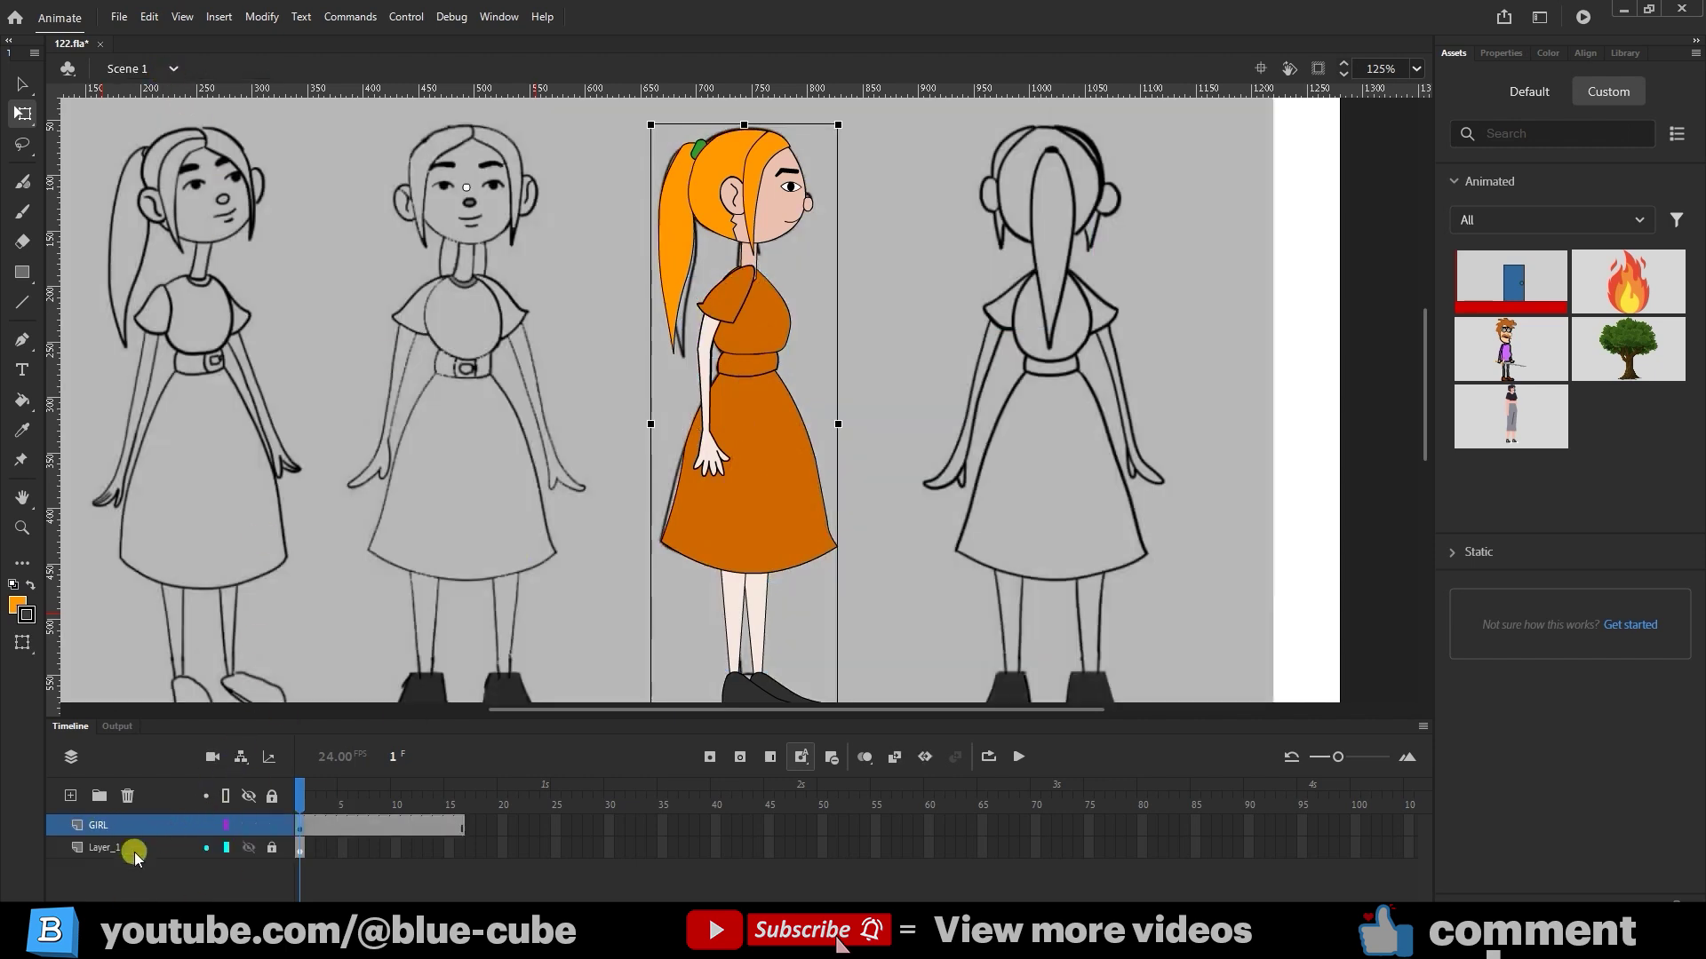
double_click(78, 850)
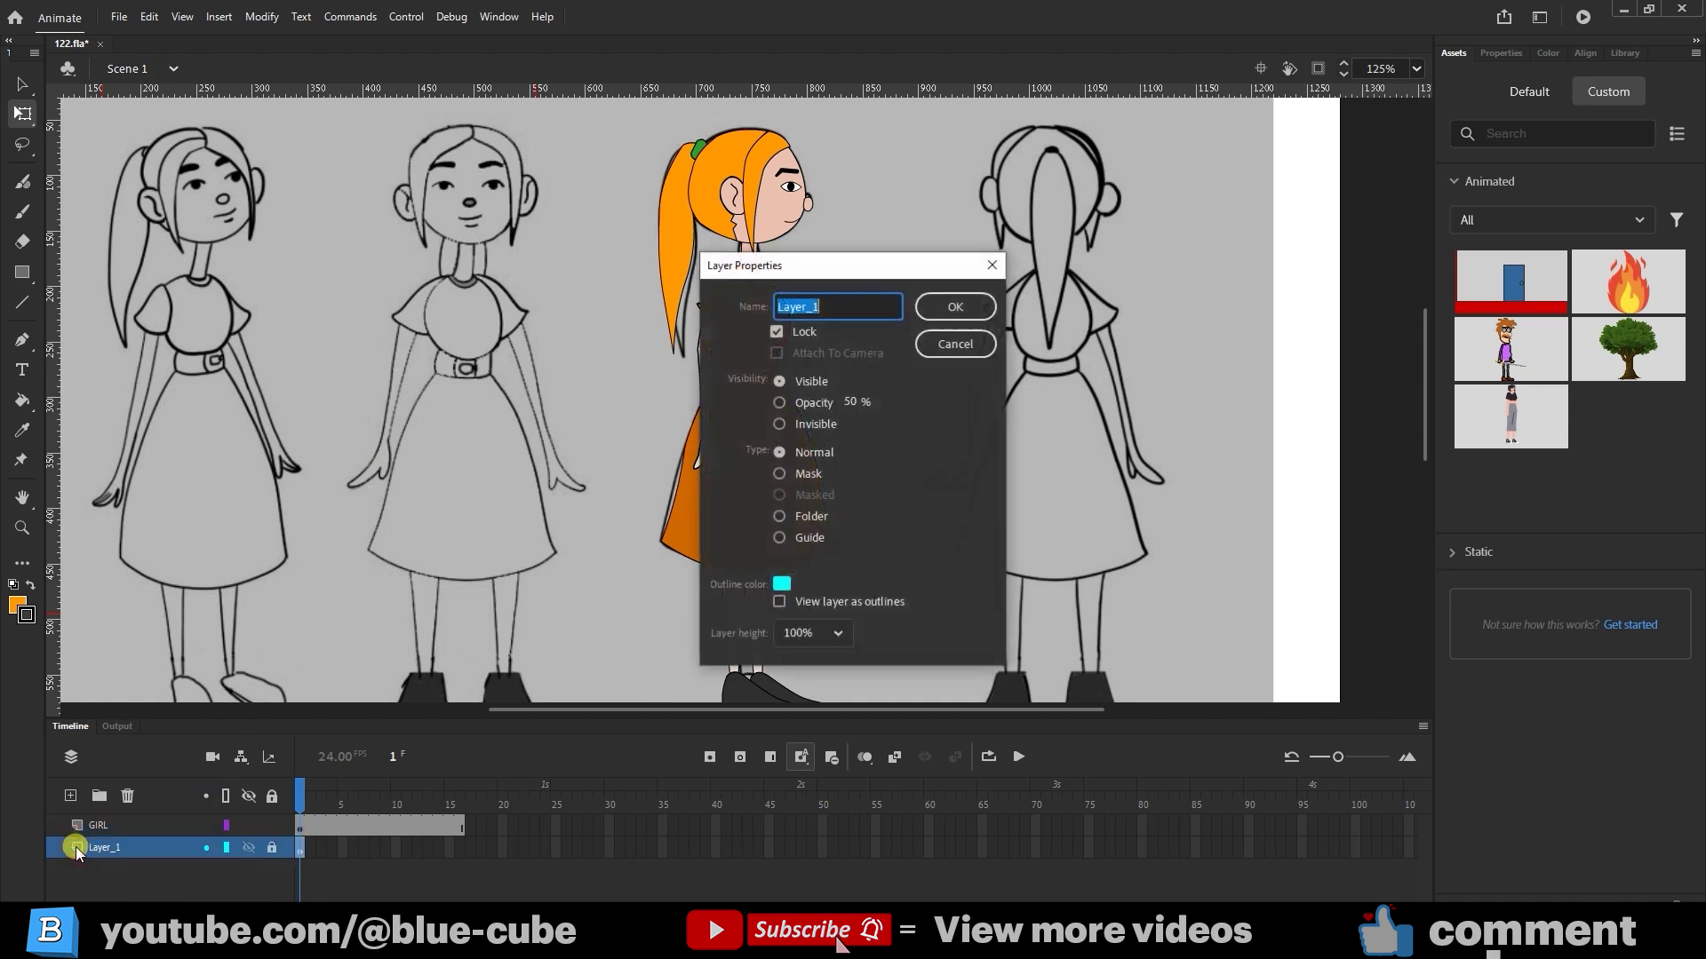
click(779, 537)
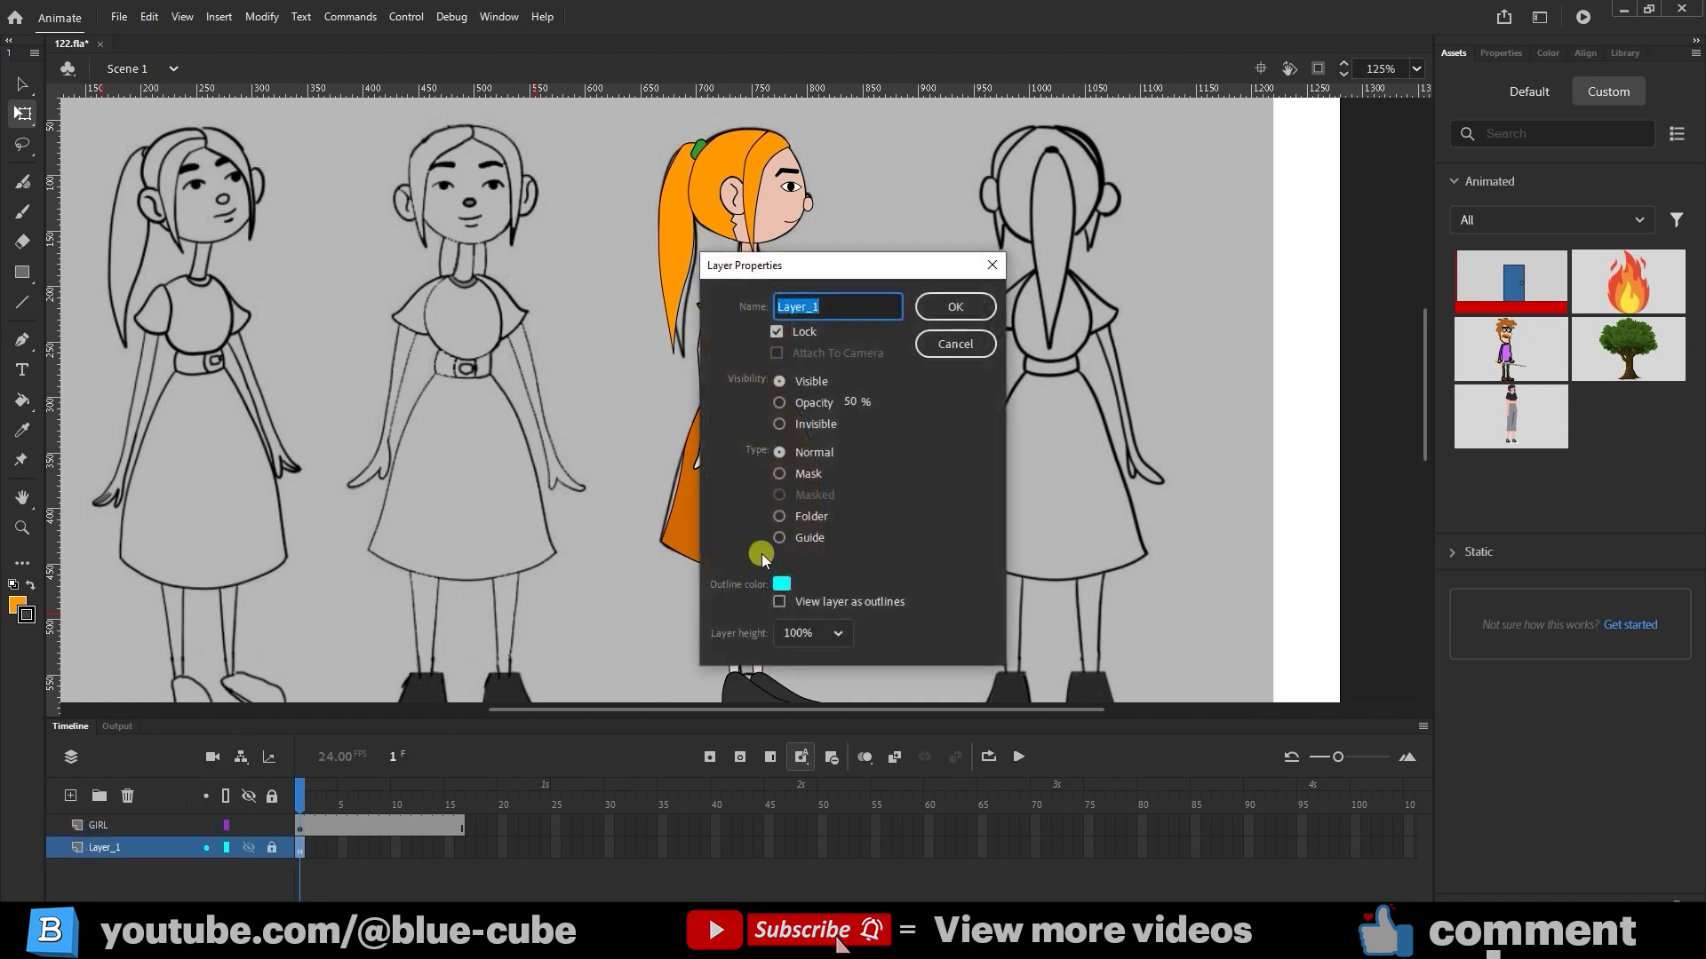
click(943, 307)
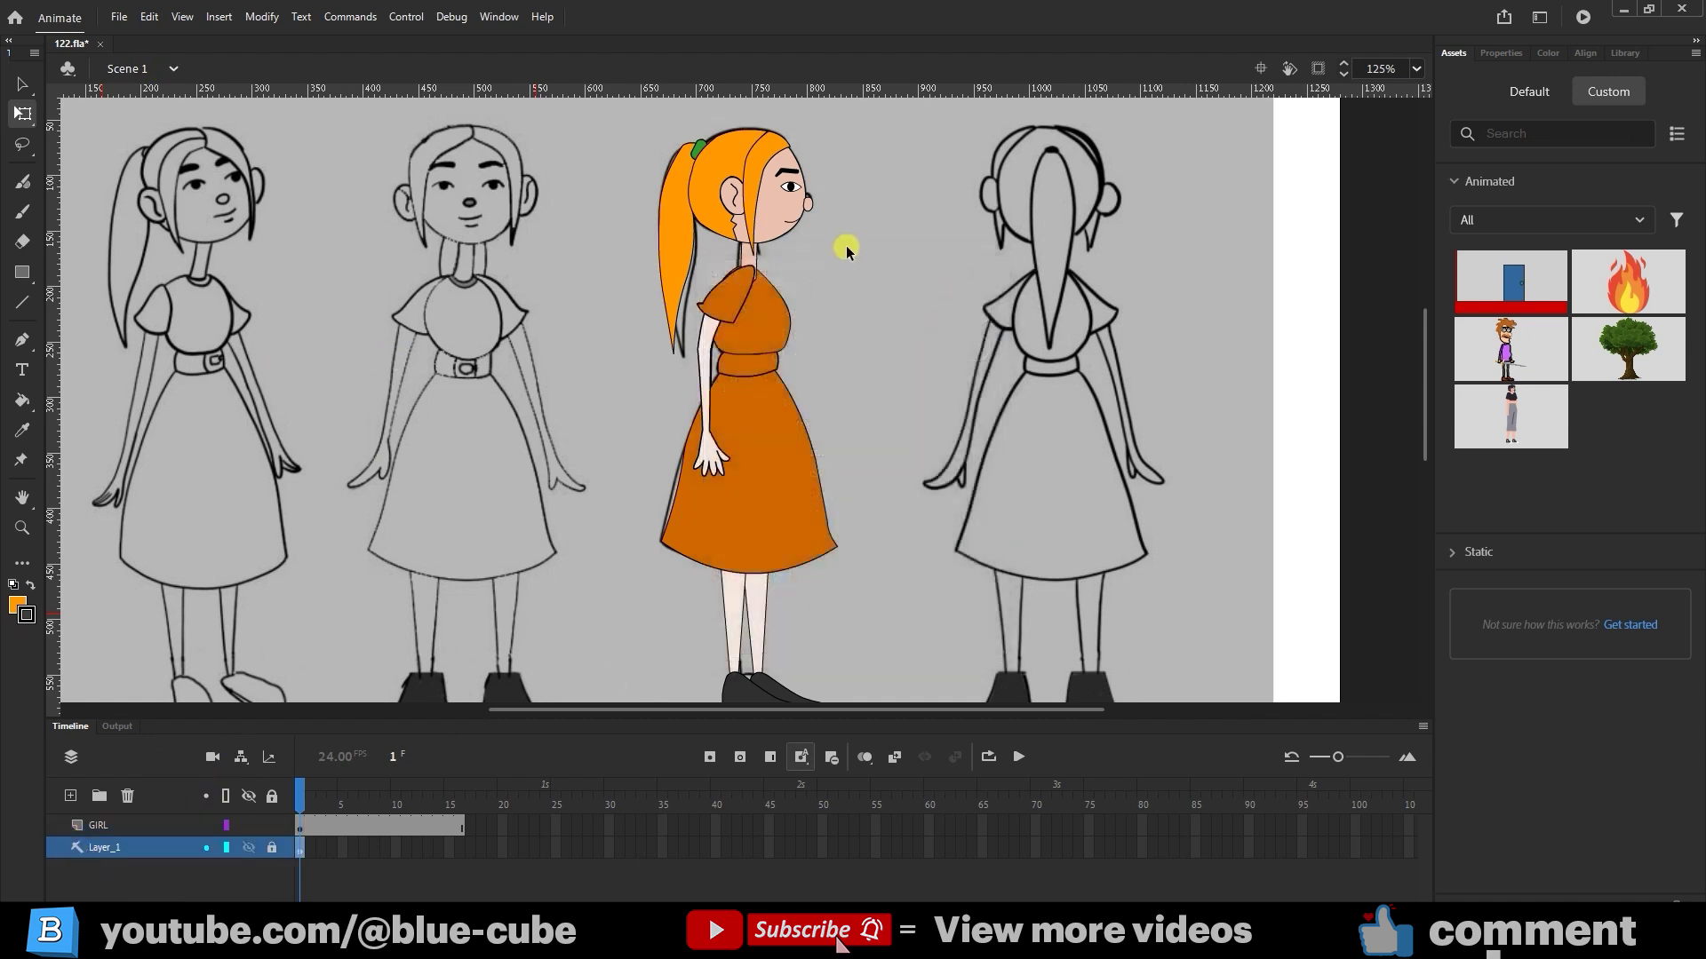
Step: Re-enter the HRAD symbol, run a test movie with Ctrl+Enter, then close it
double_click(779, 223)
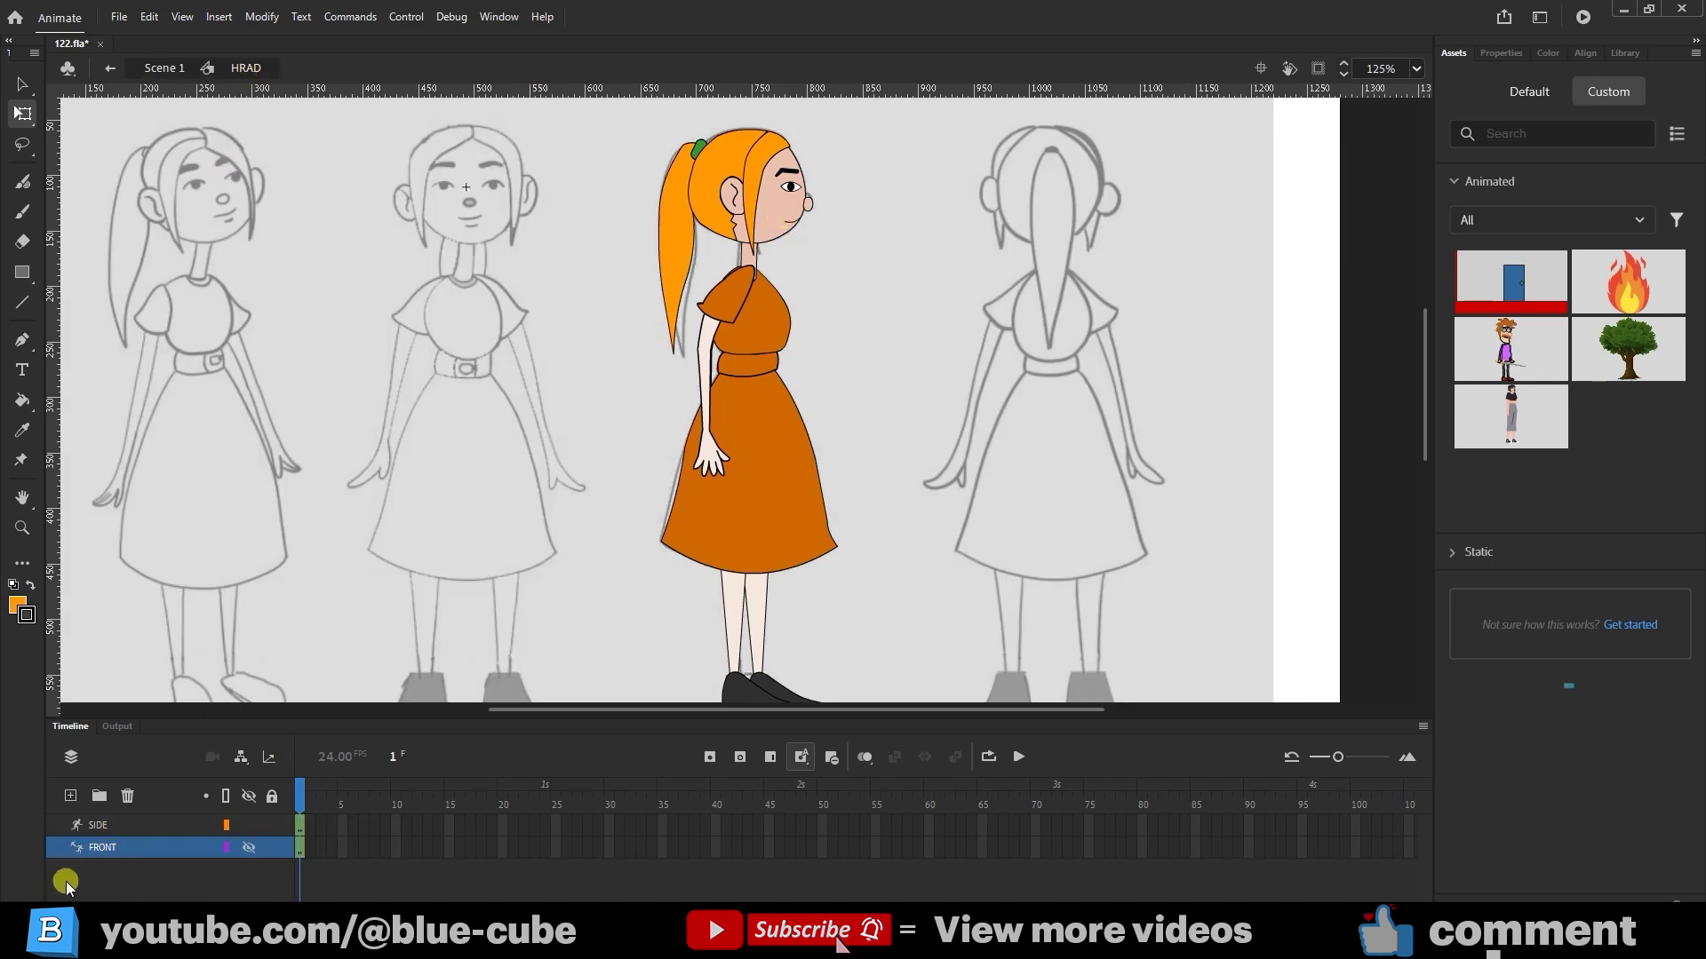
key(ctrl+Return)
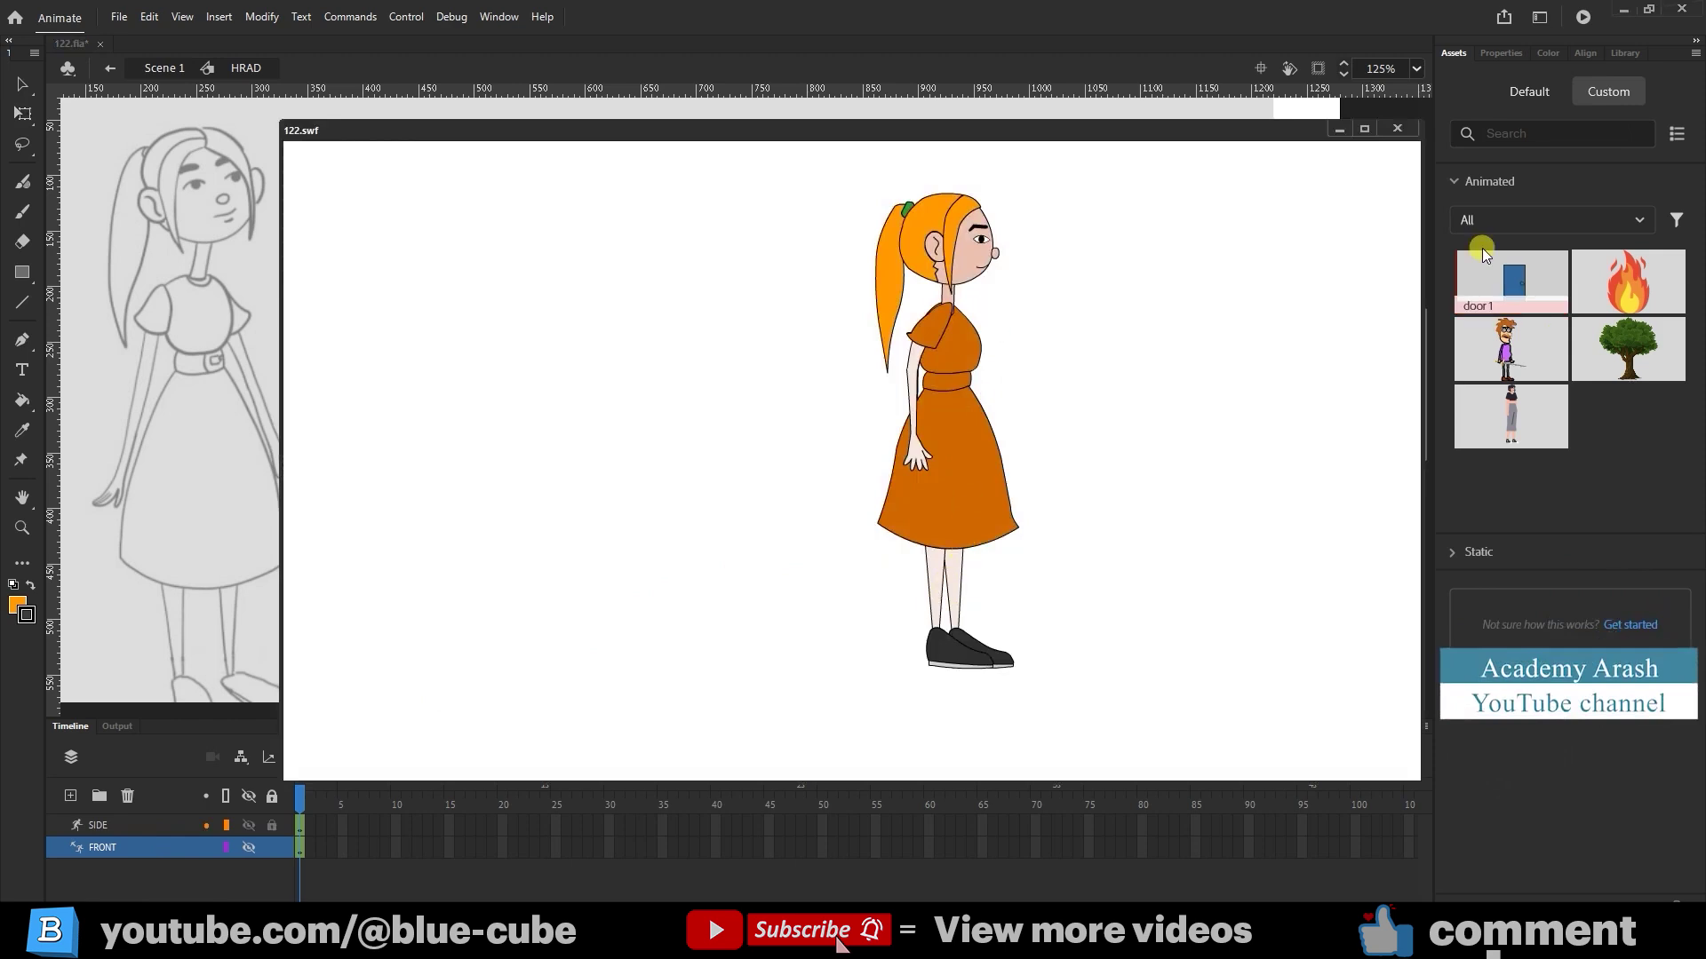
click(1397, 131)
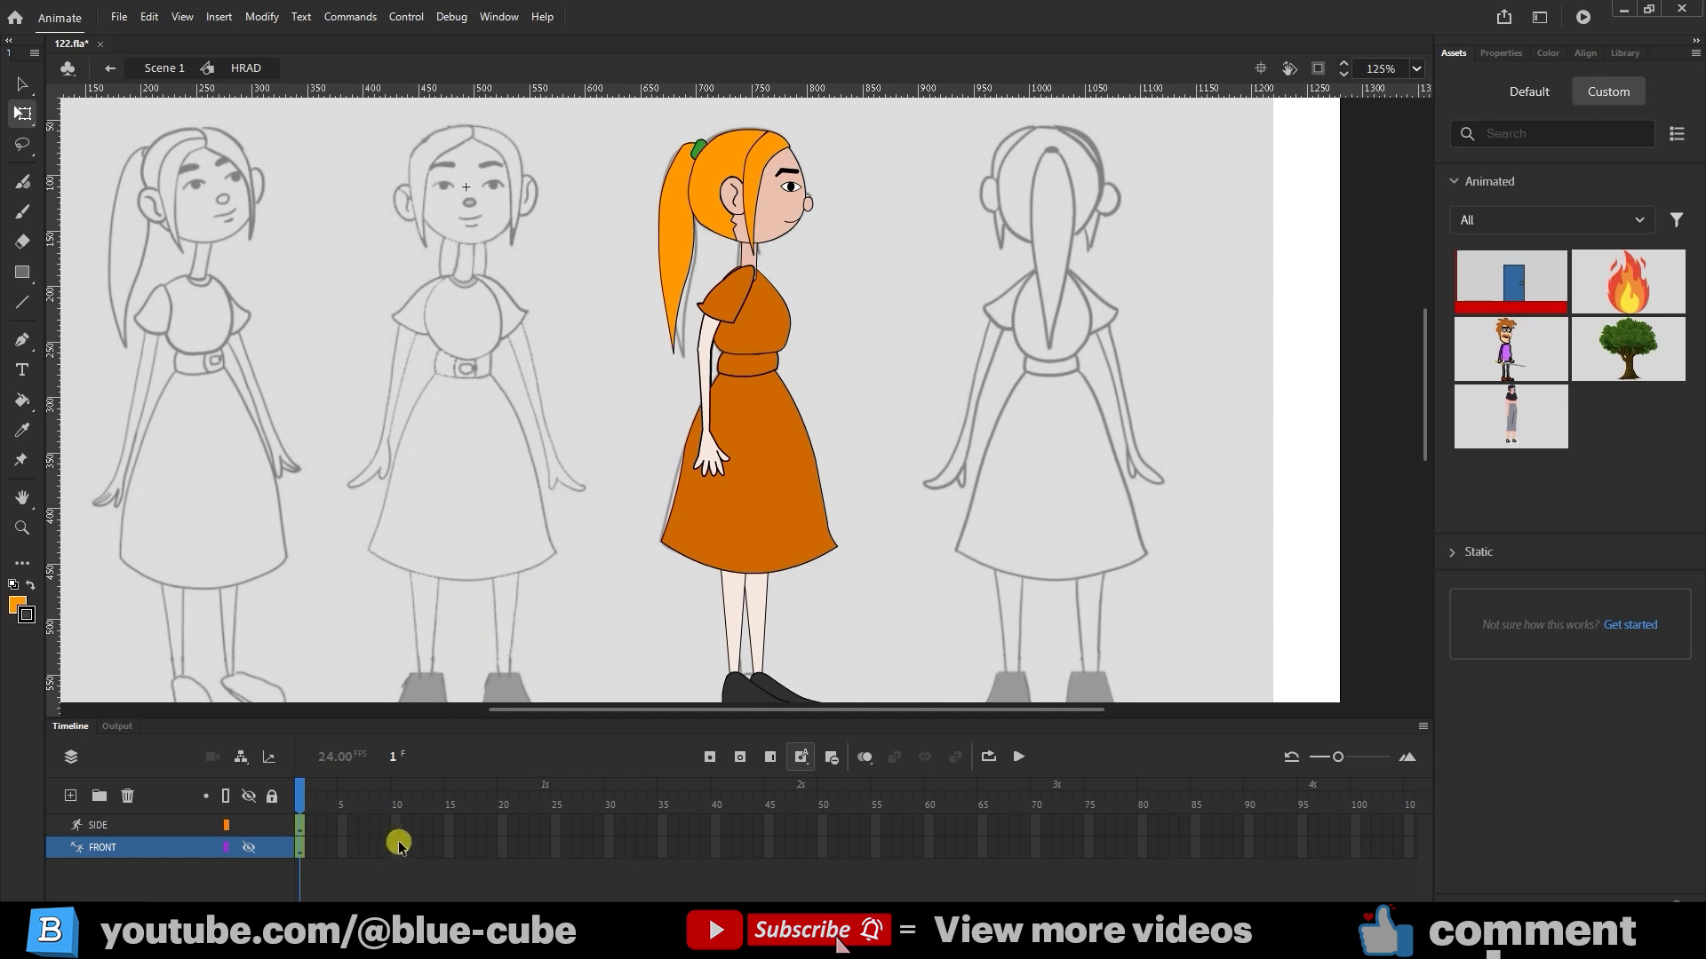
Step: Change the FRONT layer's type from Guide back to Normal
double_click(73, 851)
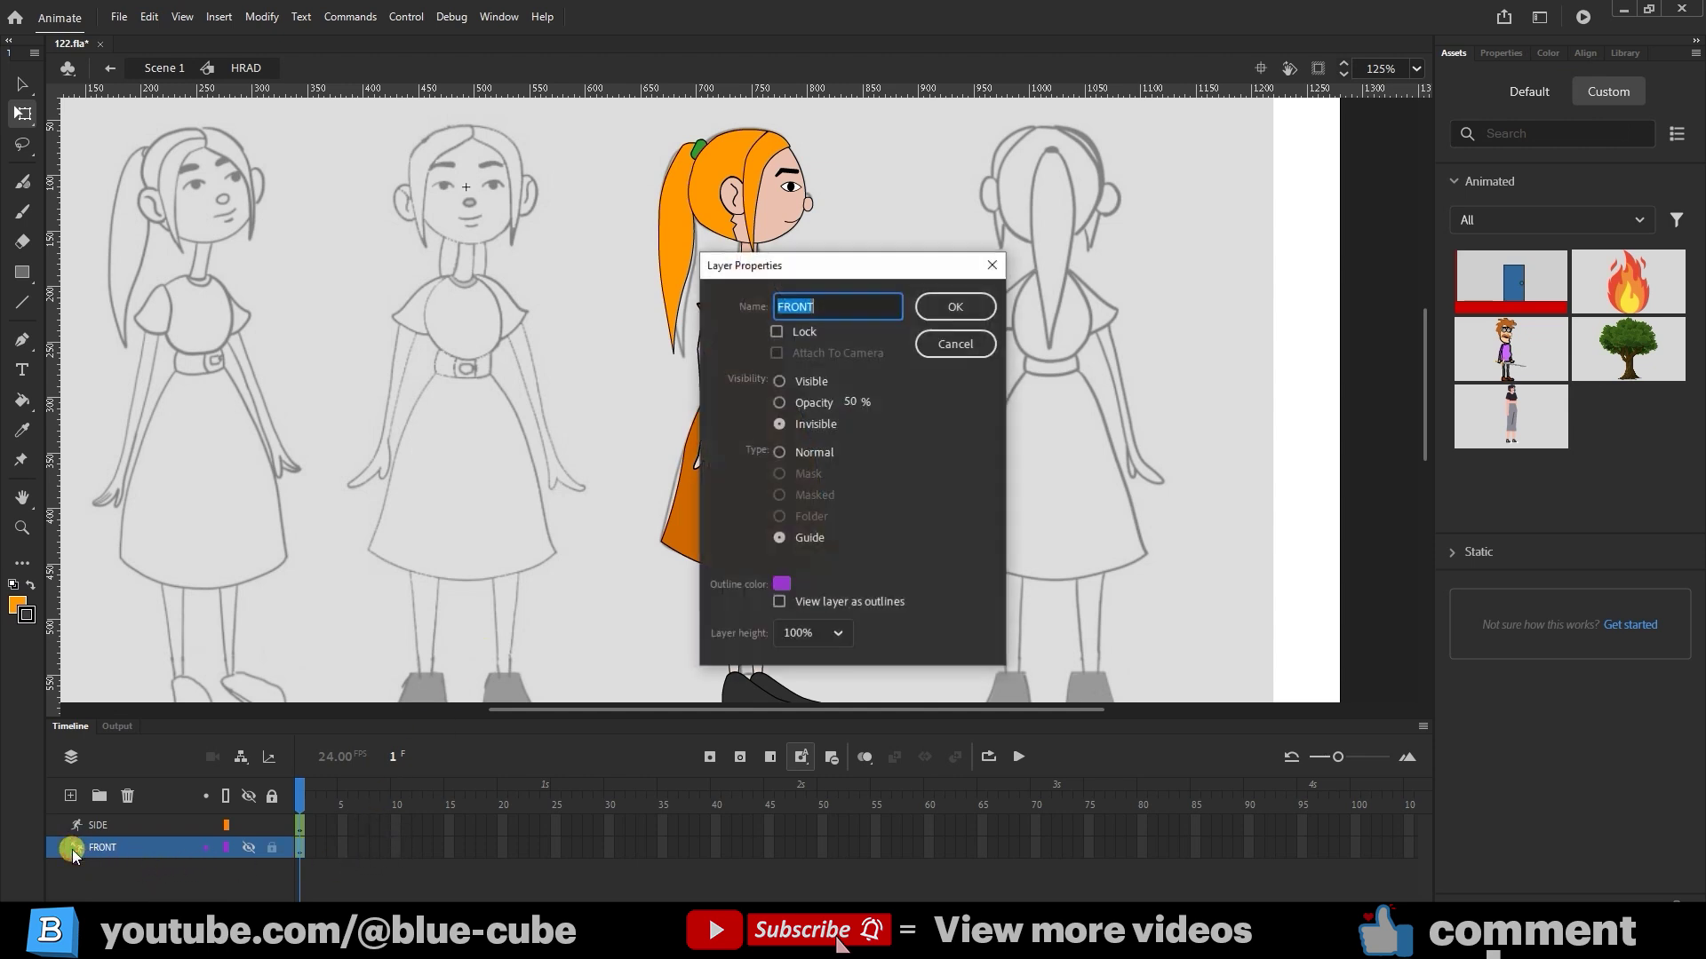
click(780, 538)
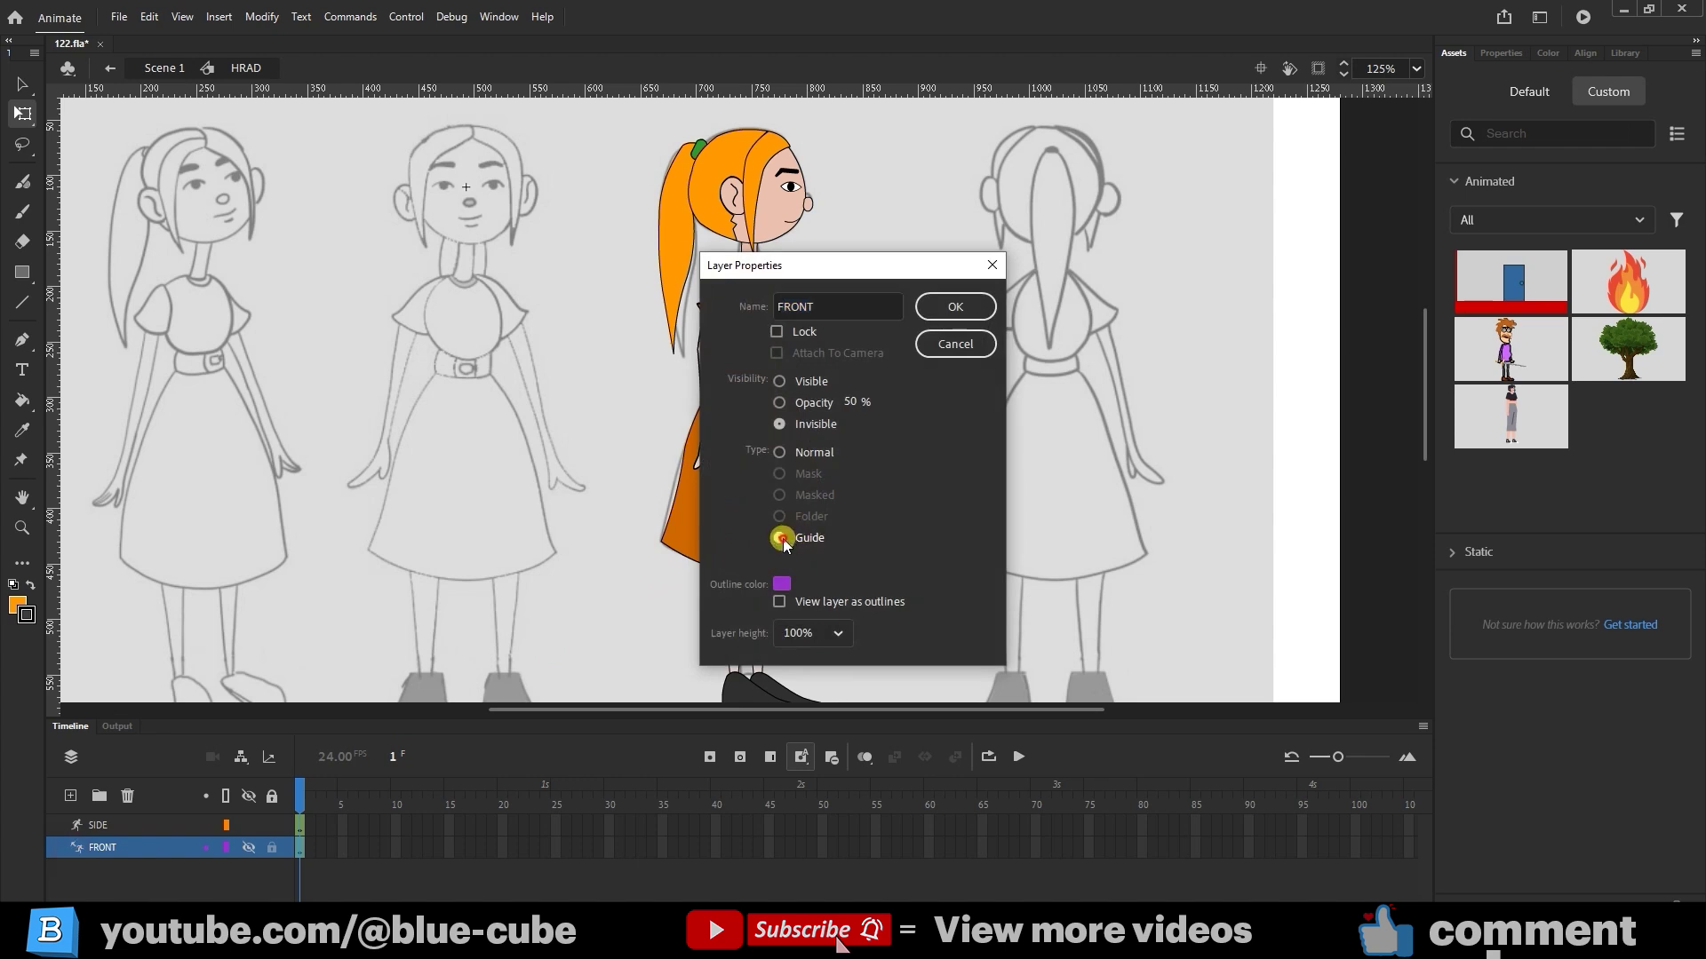
click(782, 452)
click(955, 307)
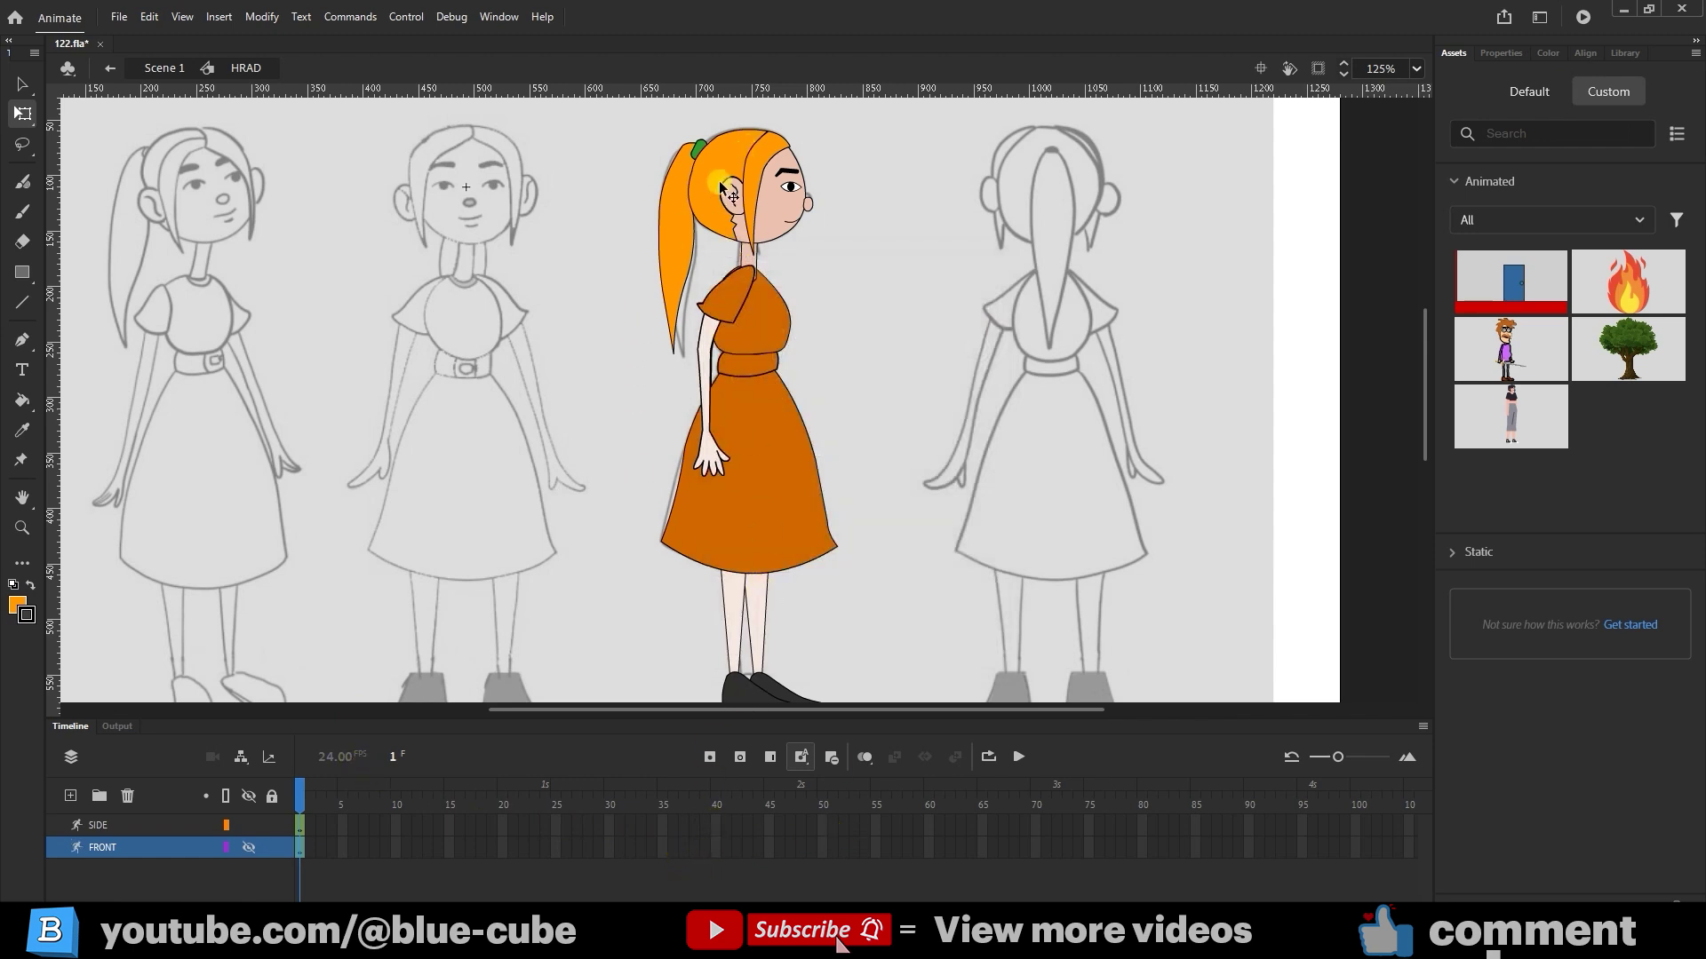
Step: Add a pose at frame 40 on the SIDE layer and scrub to check it
click(717, 828)
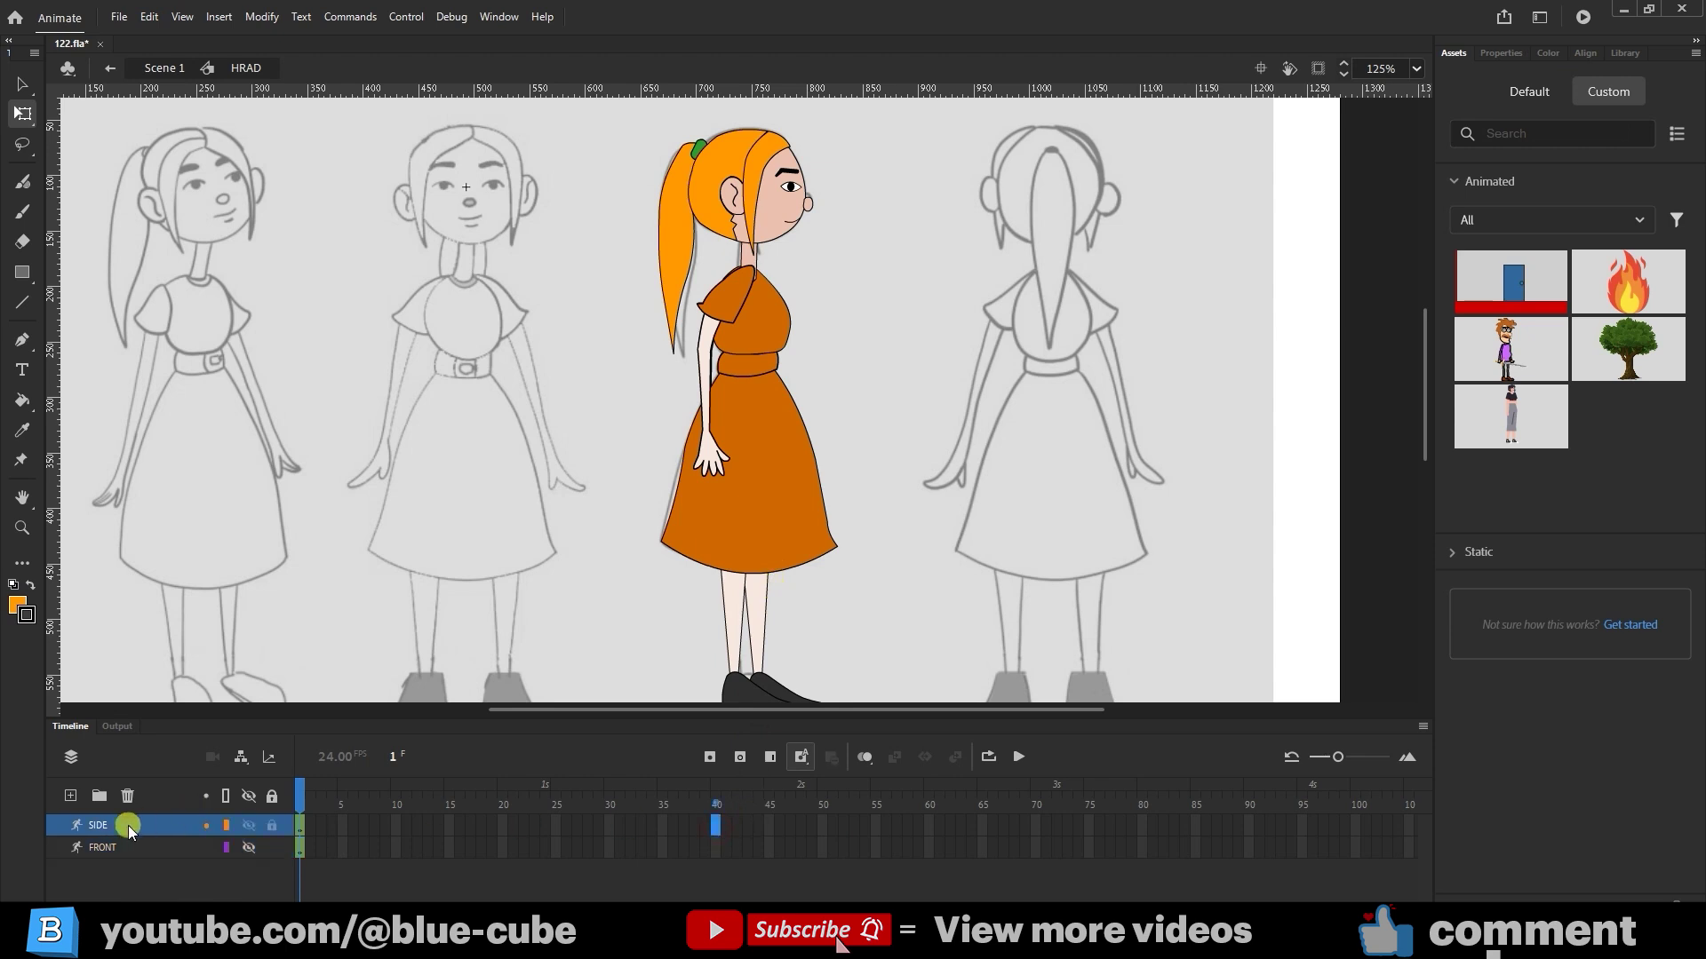
click(768, 756)
mouse_move(712, 796)
mouse_down()
mouse_move(498, 792)
mouse_move(740, 797)
mouse_up()
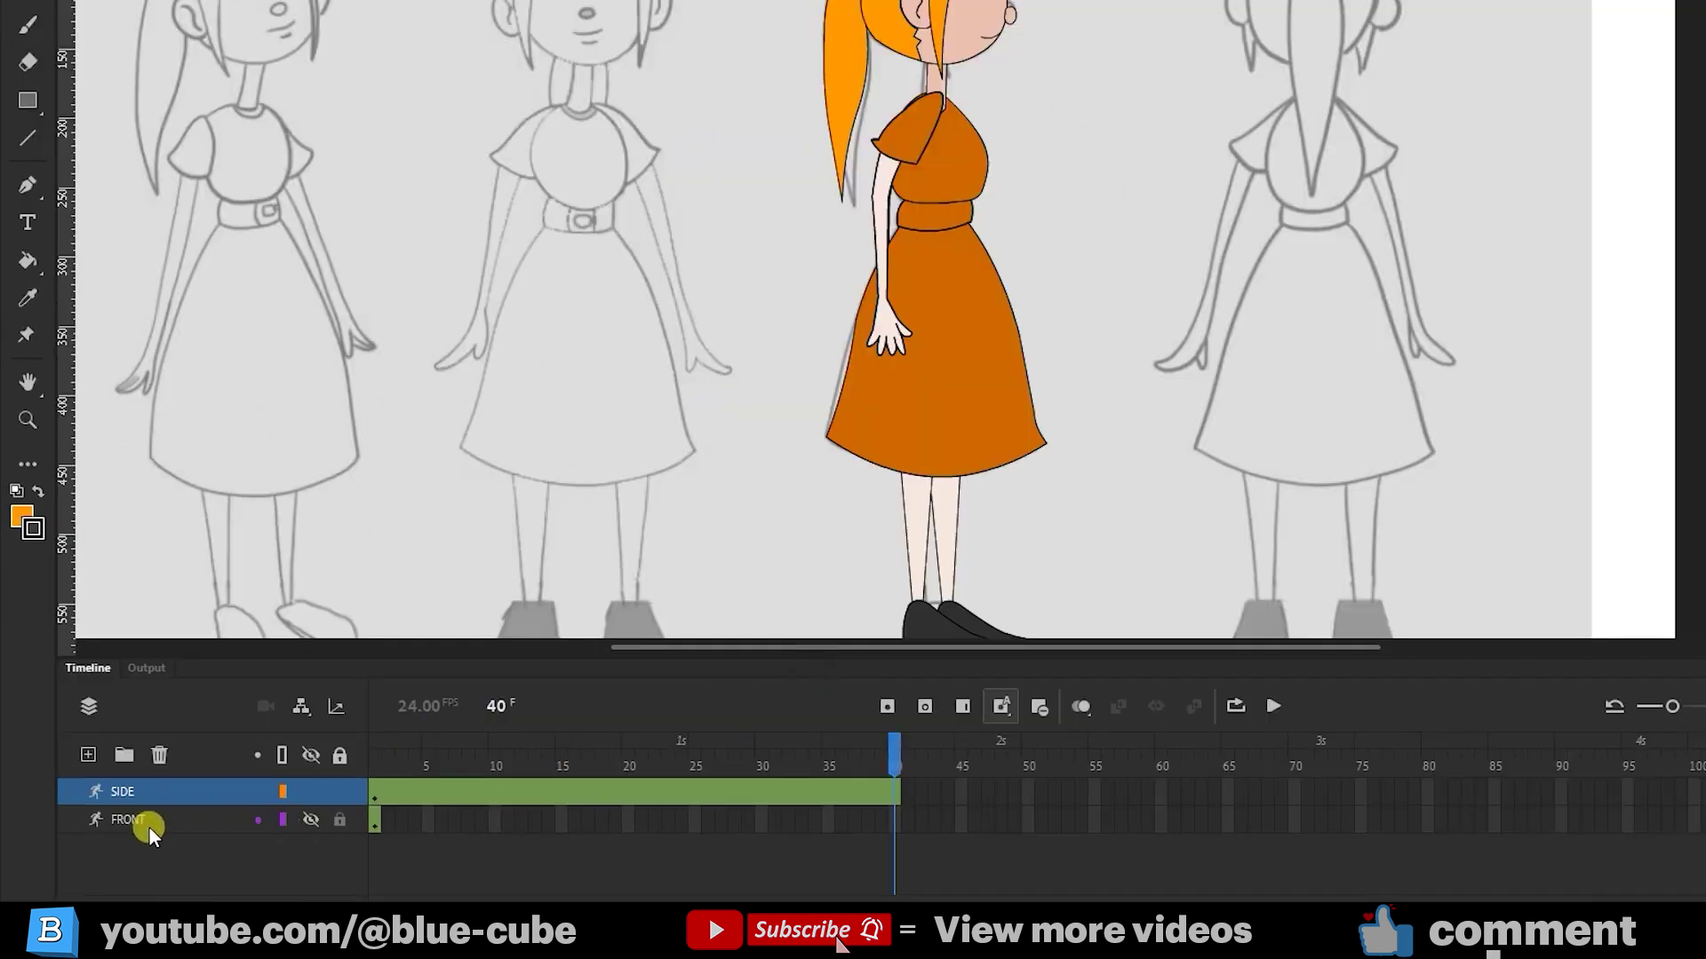
Step: Move FRONT's front-view keyframe from frame 1 to frame 40, preview the switch, and unhide FRONT
click(151, 818)
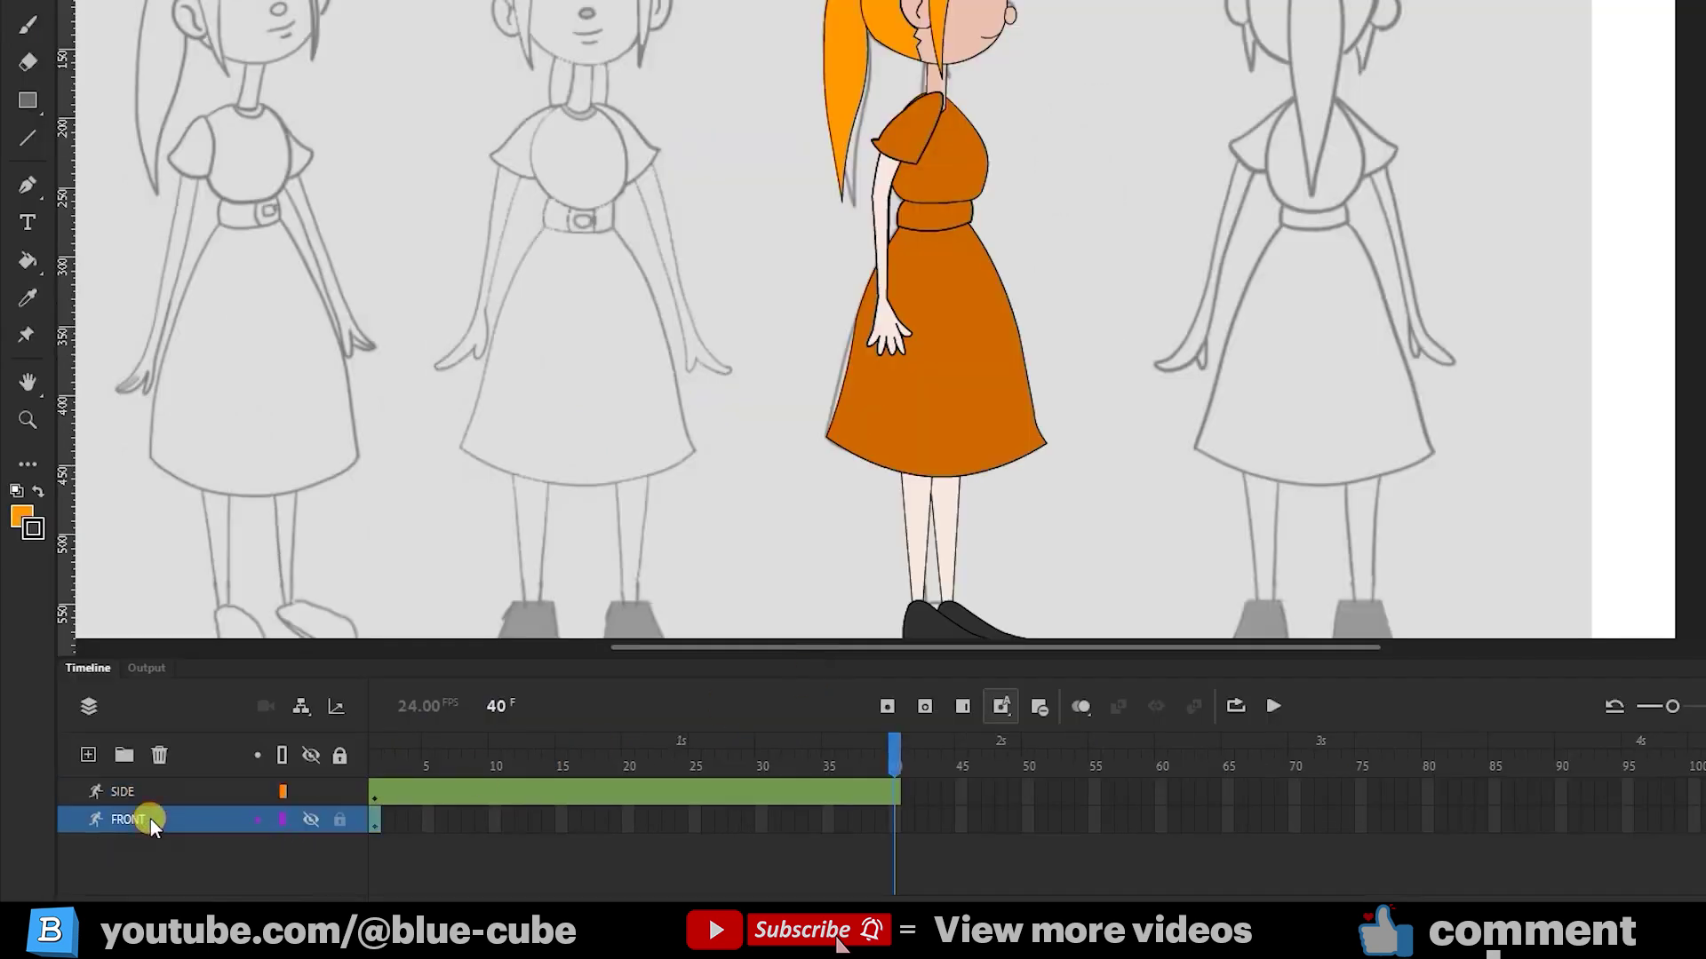
click(373, 825)
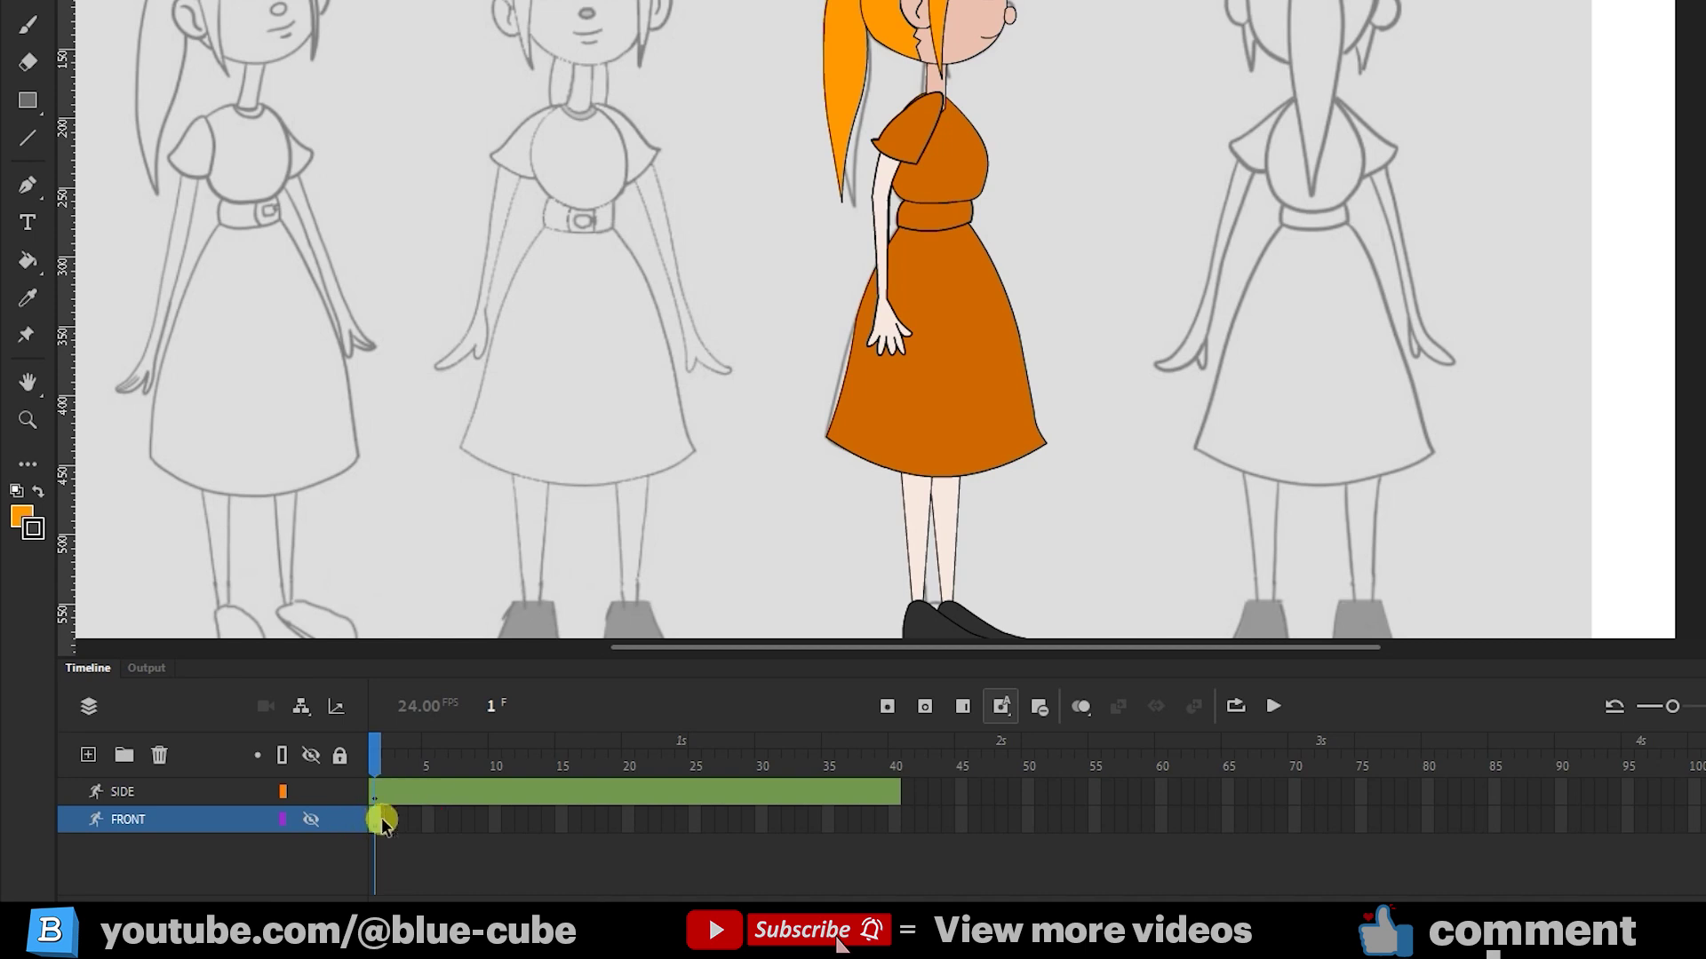
drag(371, 821, 908, 839)
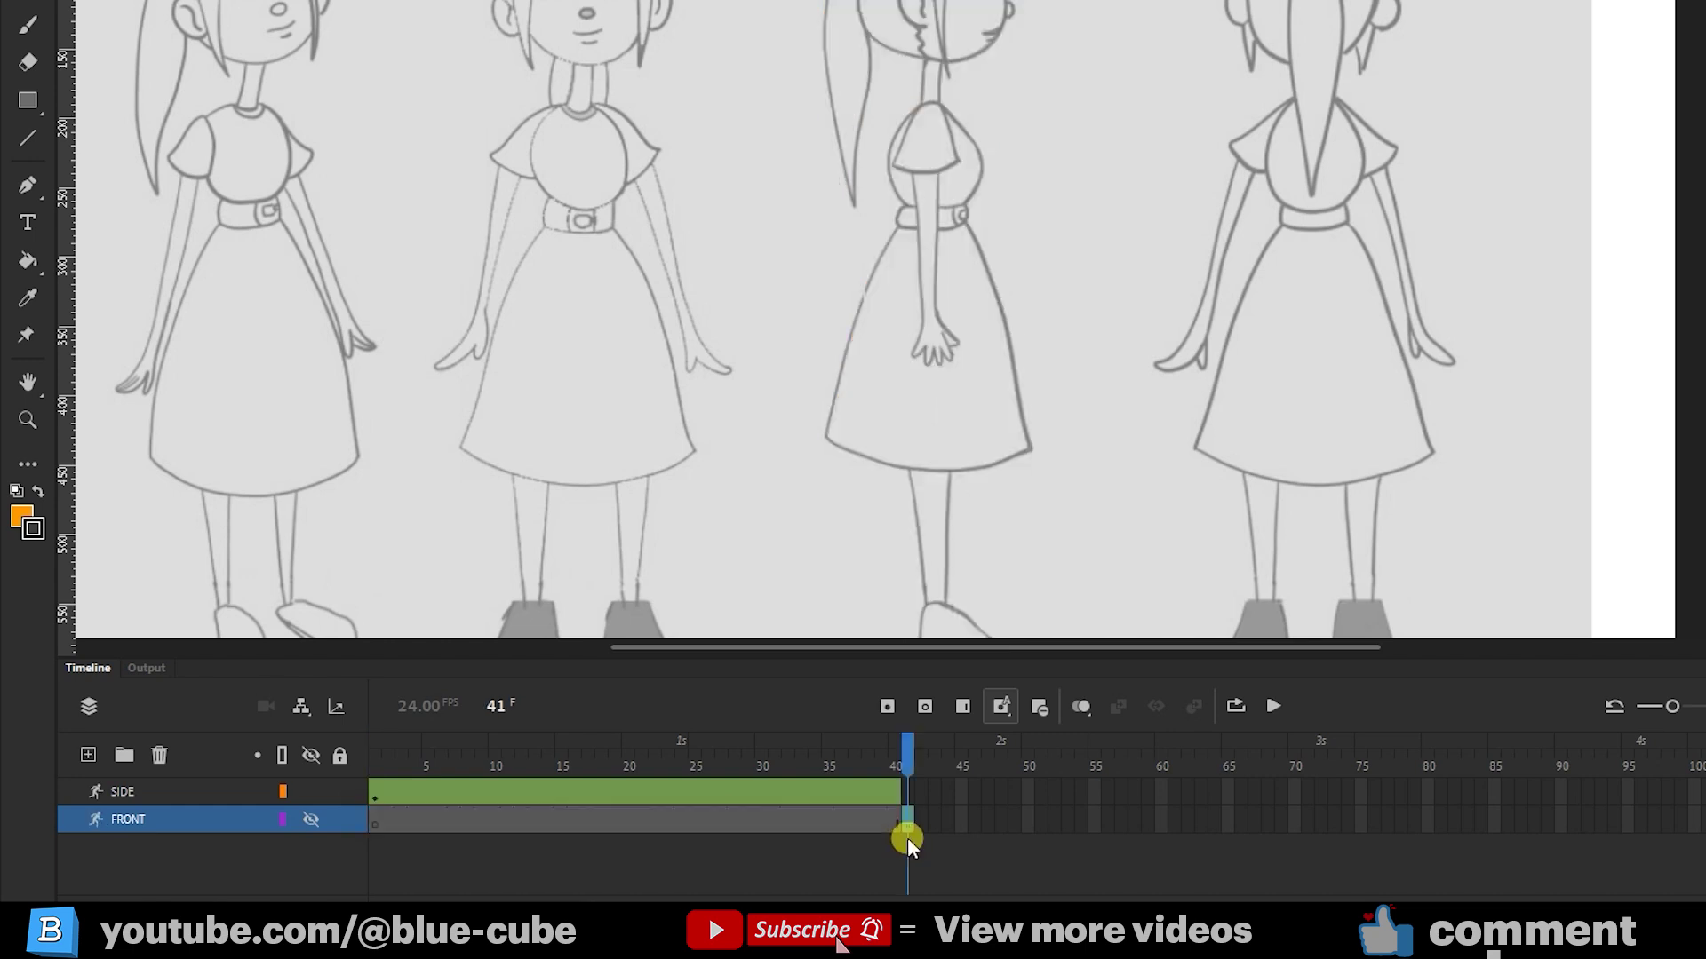
drag(905, 754, 909, 756)
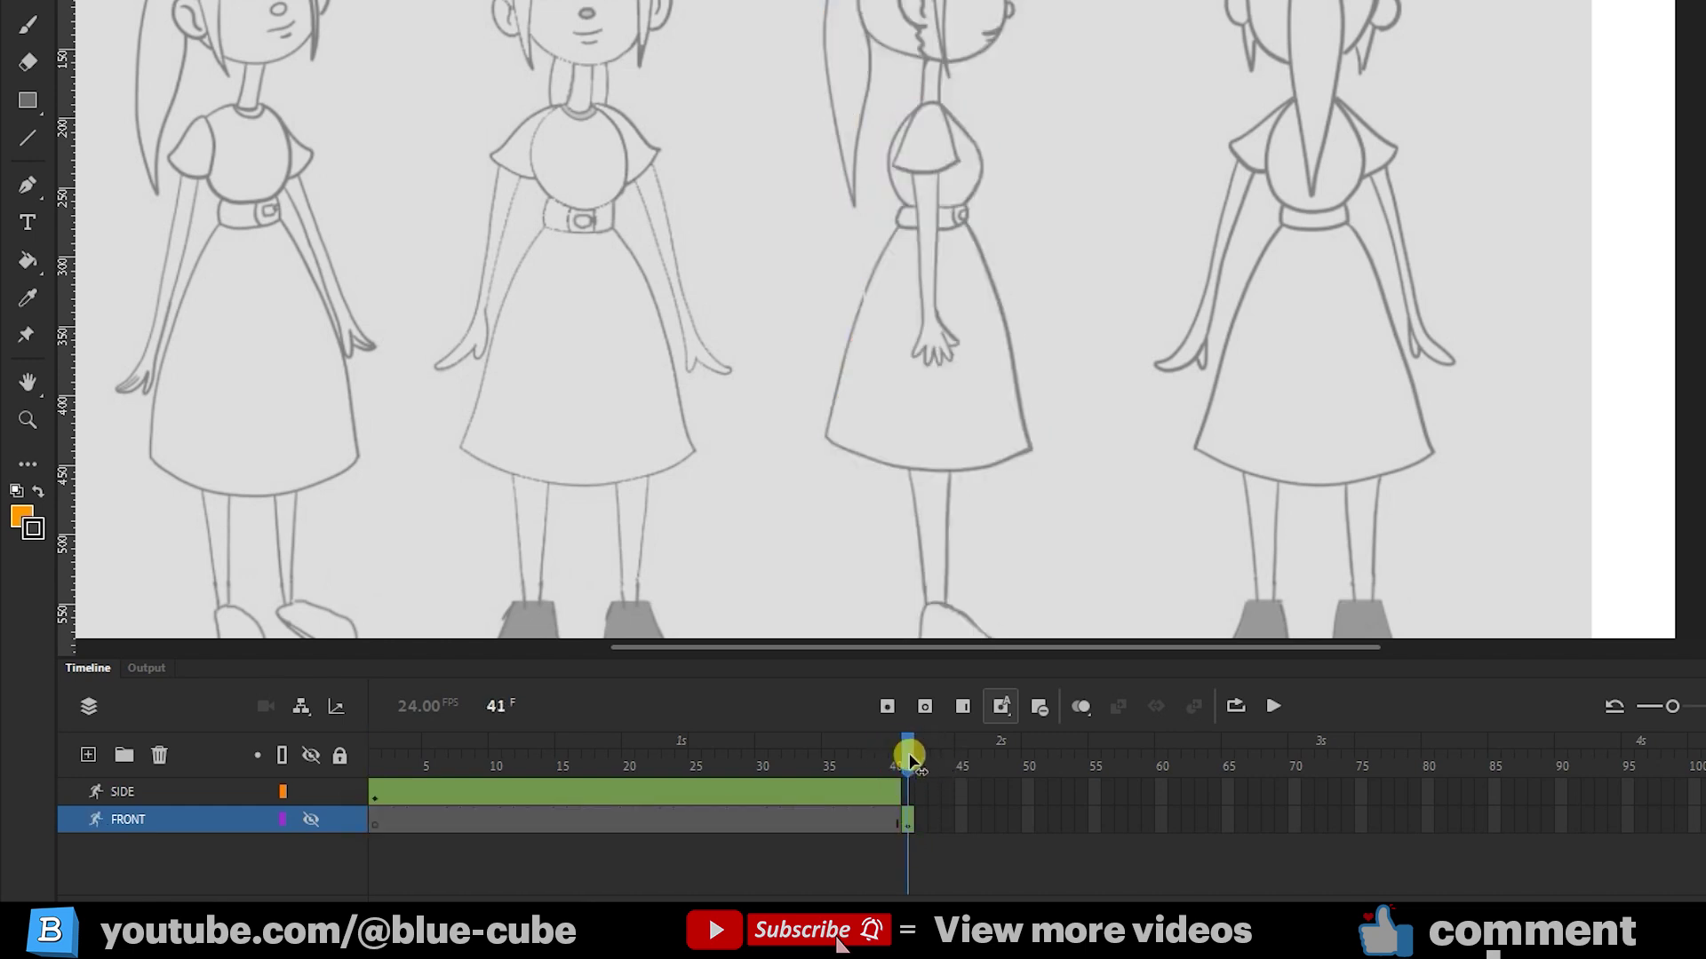
click(309, 819)
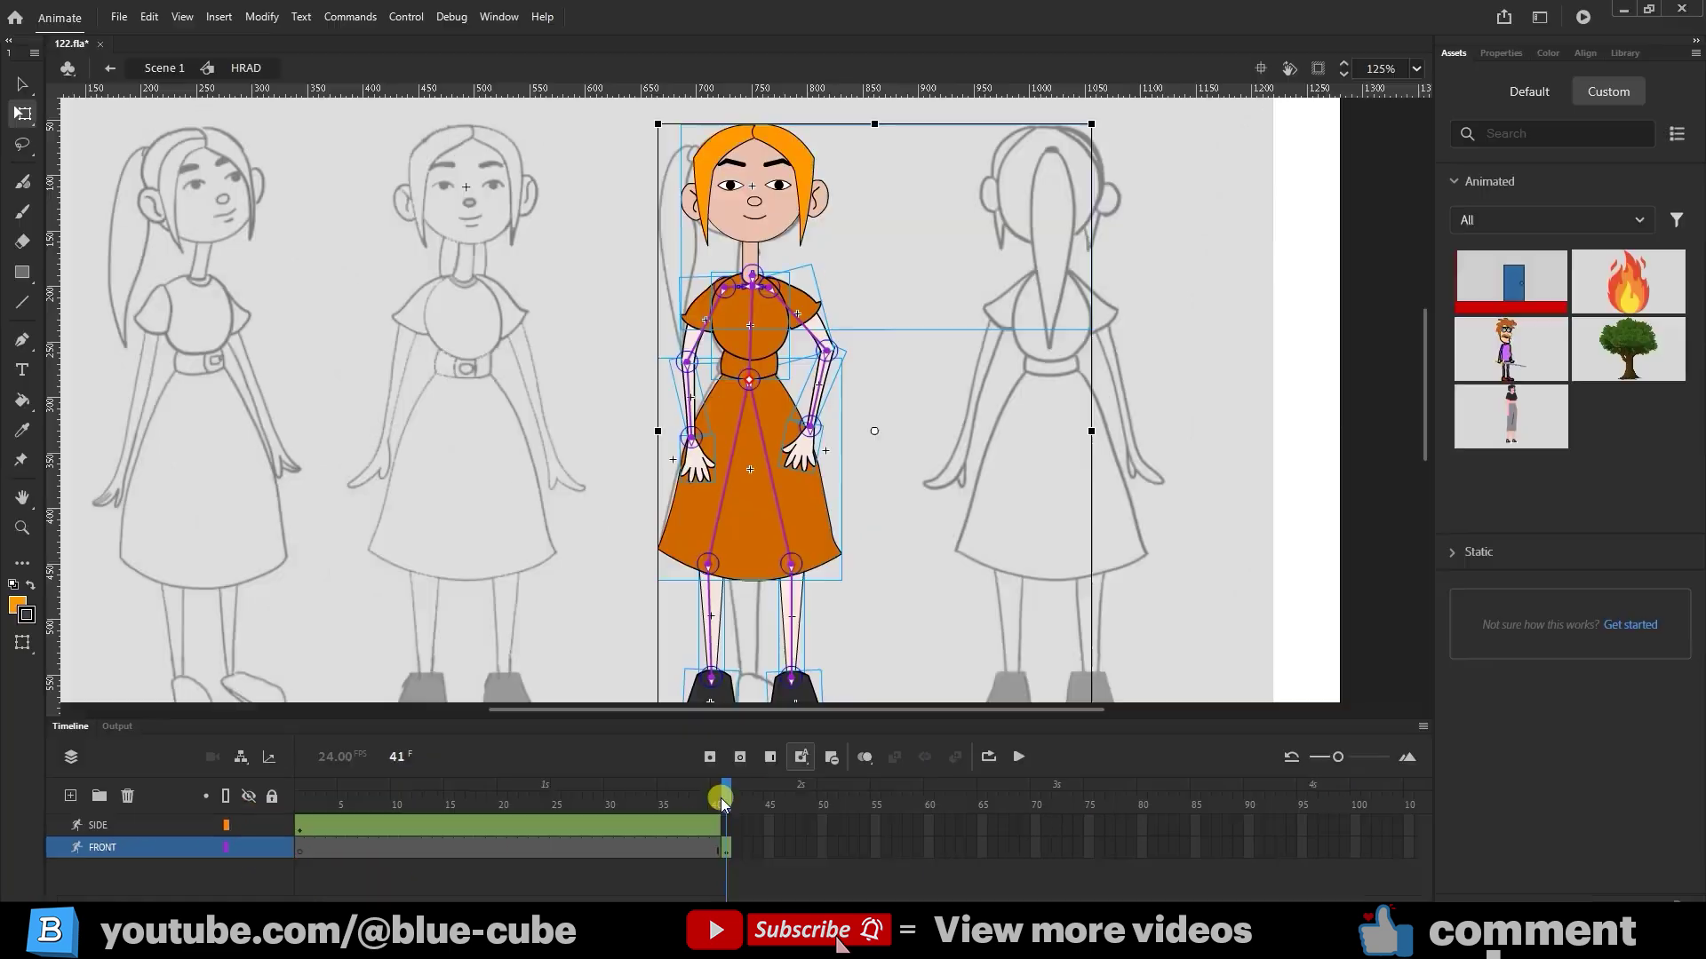
Step: Extend the FRONT layer's frames through frame 80 and scrub back through the side view
drag(908, 756, 869, 769)
drag(696, 805, 1141, 869)
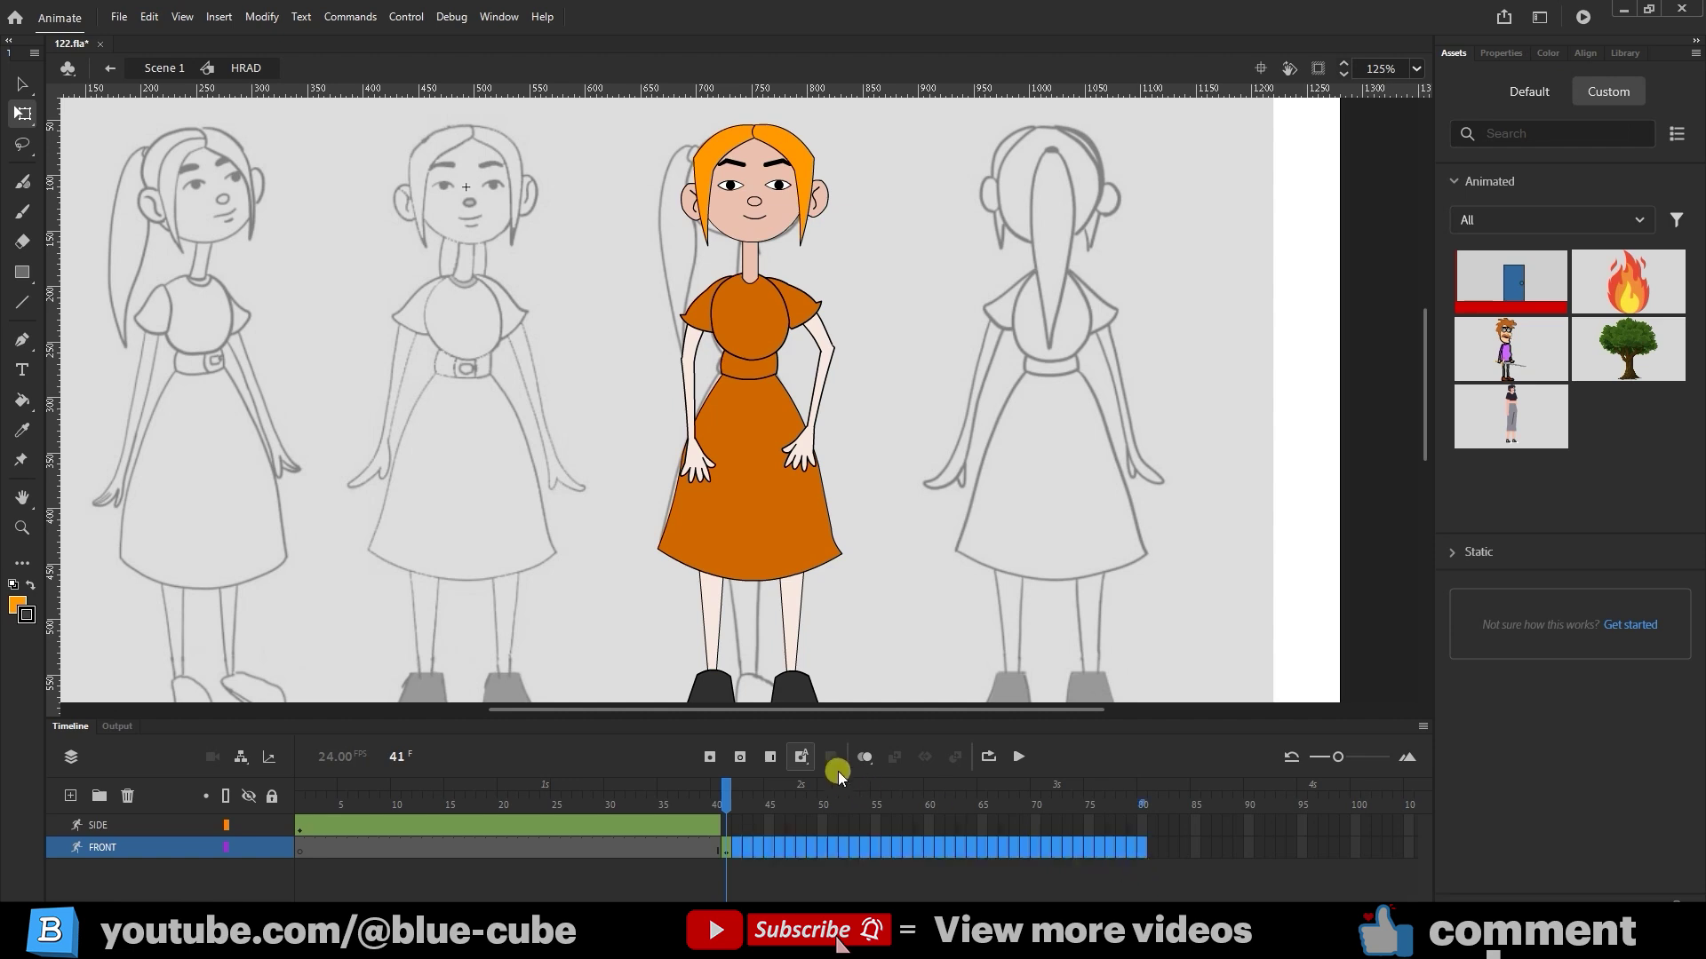
click(770, 756)
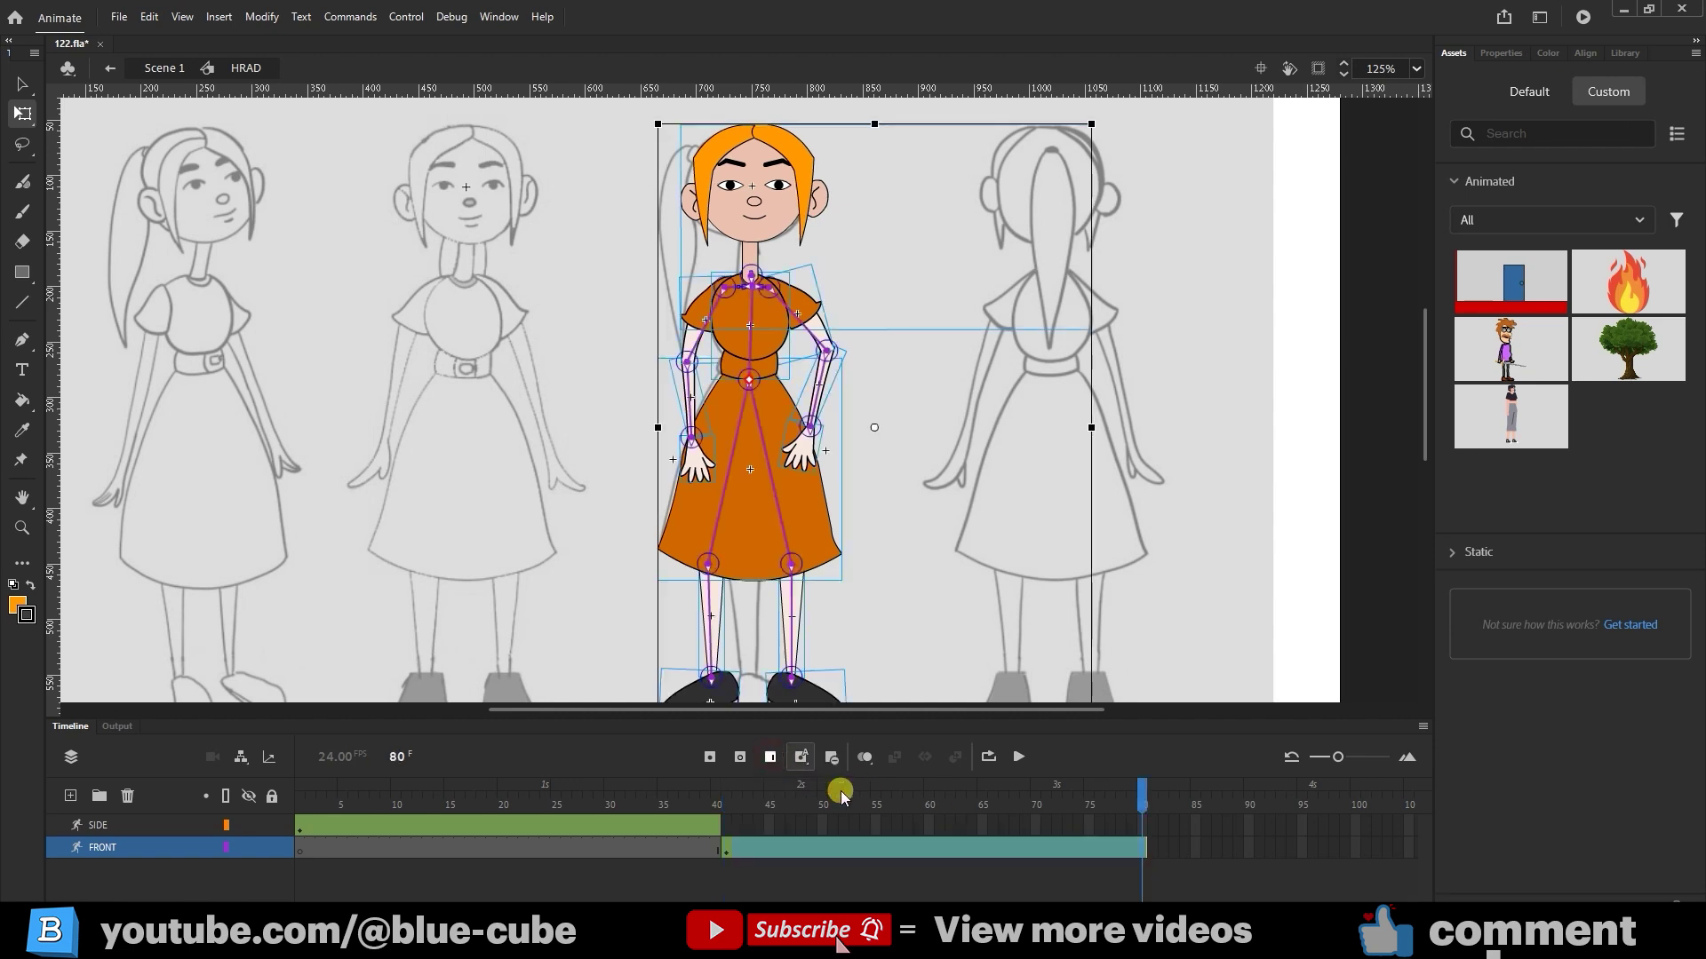
drag(1141, 794, 524, 795)
Step: Set the front-view armature's Looping to Play Single Frame and preview the view change
click(117, 852)
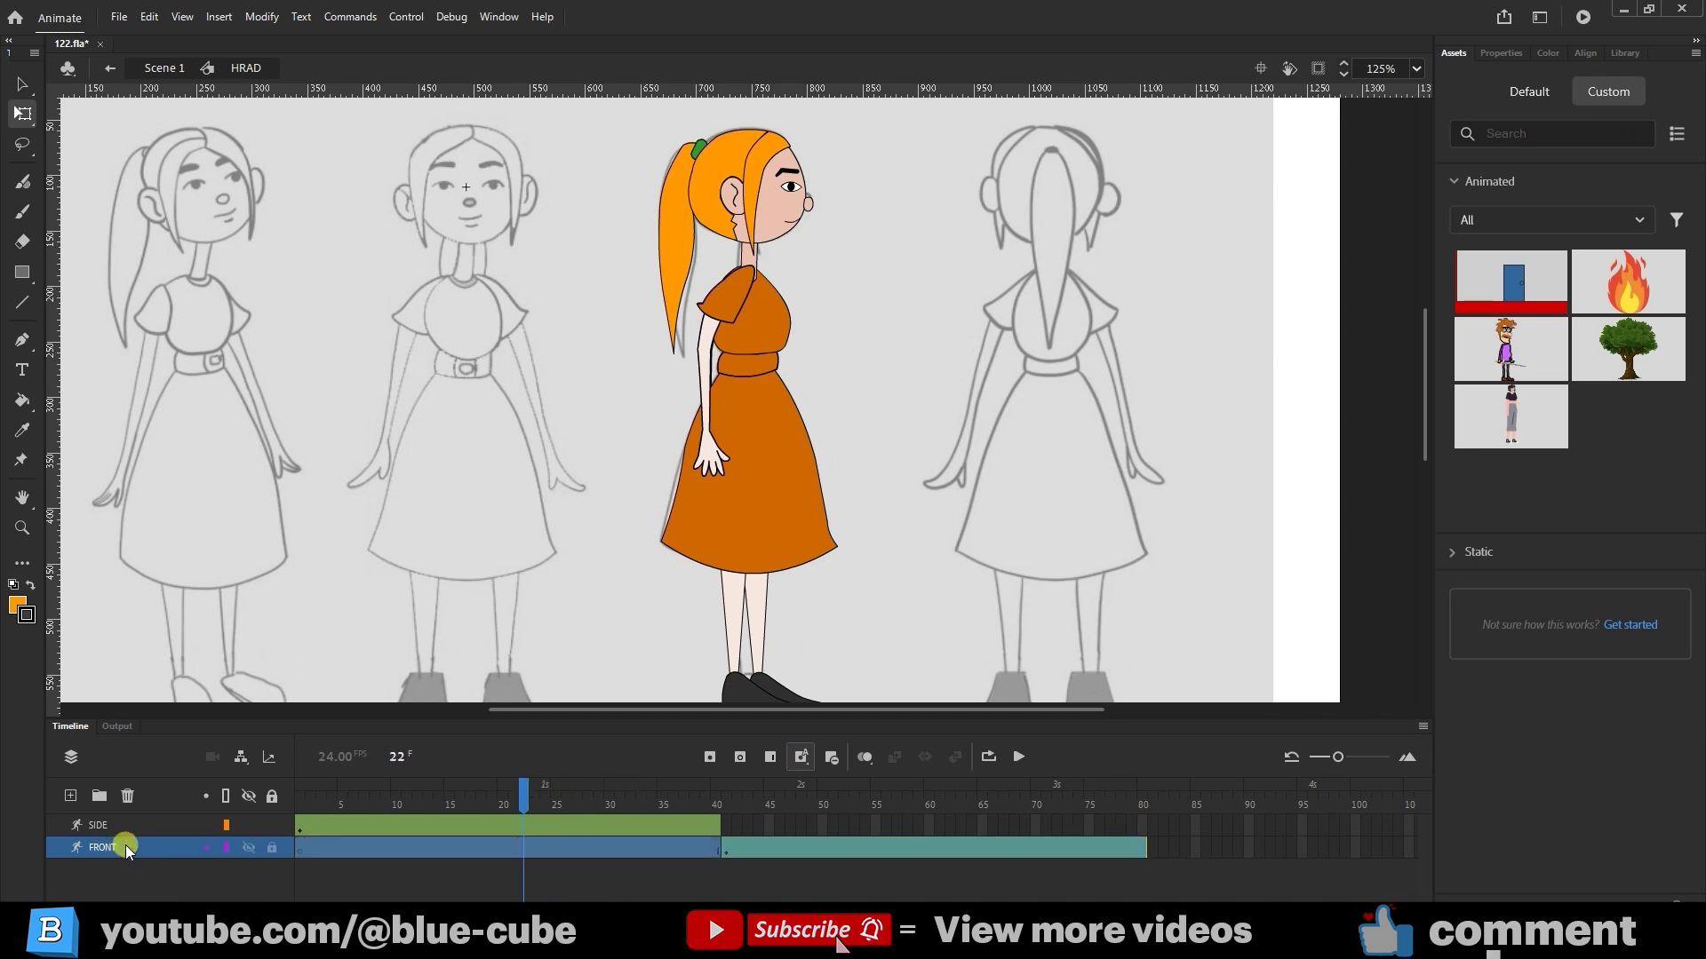
click(1494, 53)
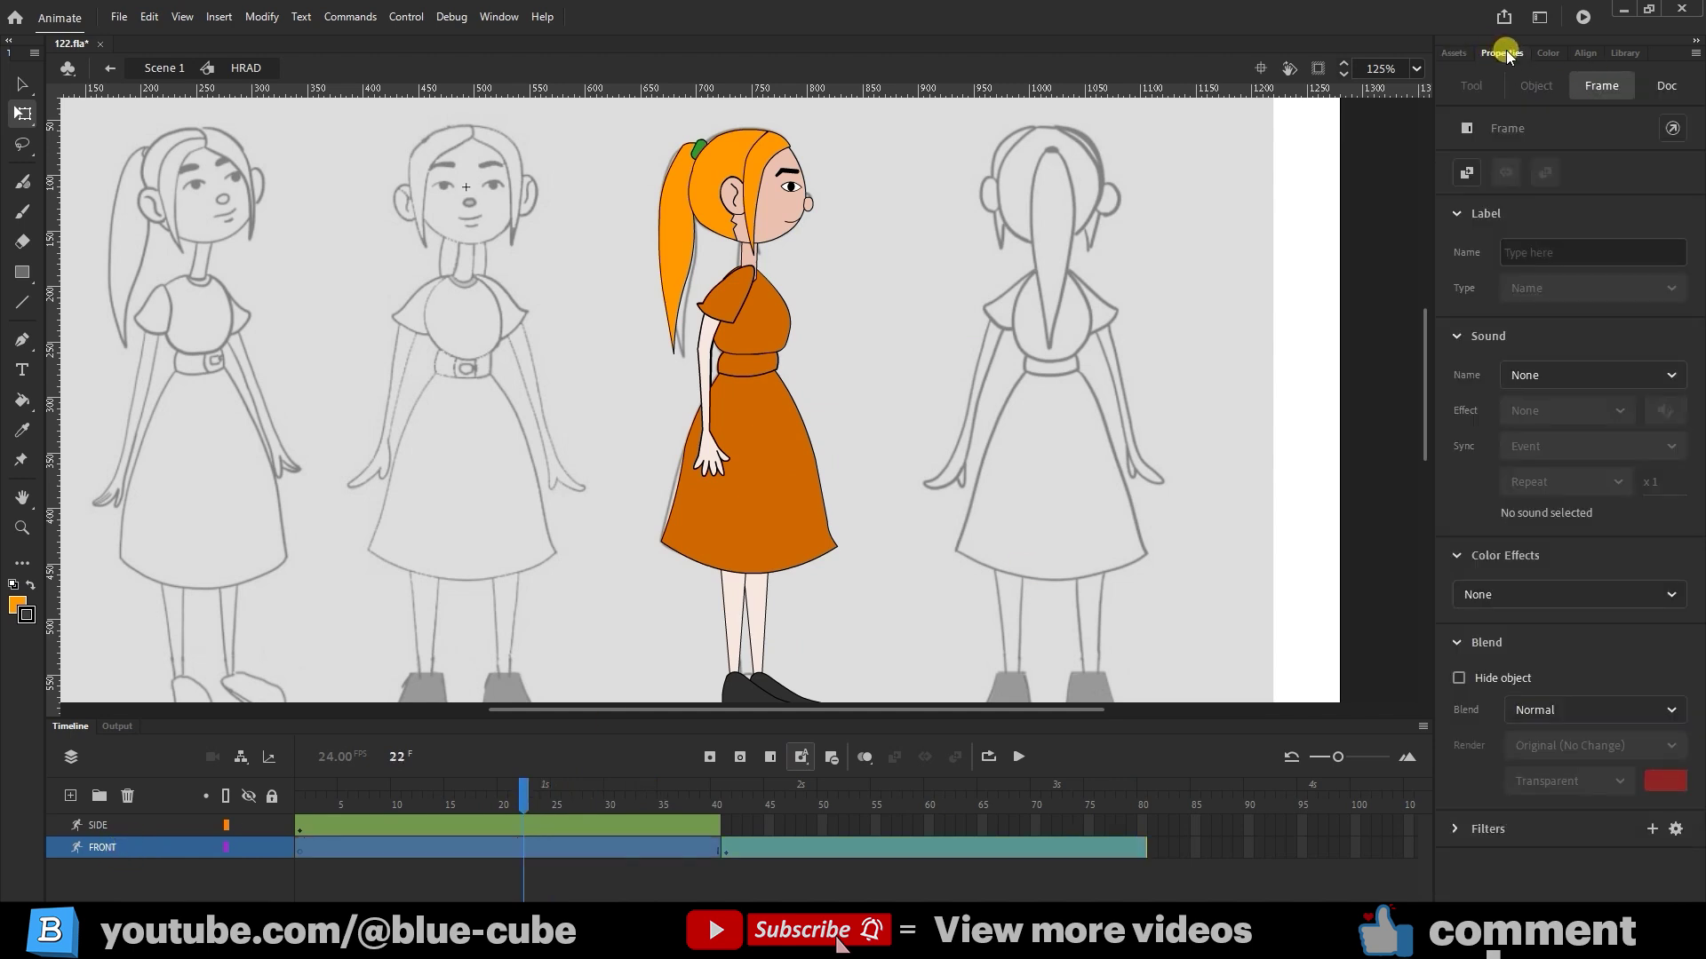
click(726, 851)
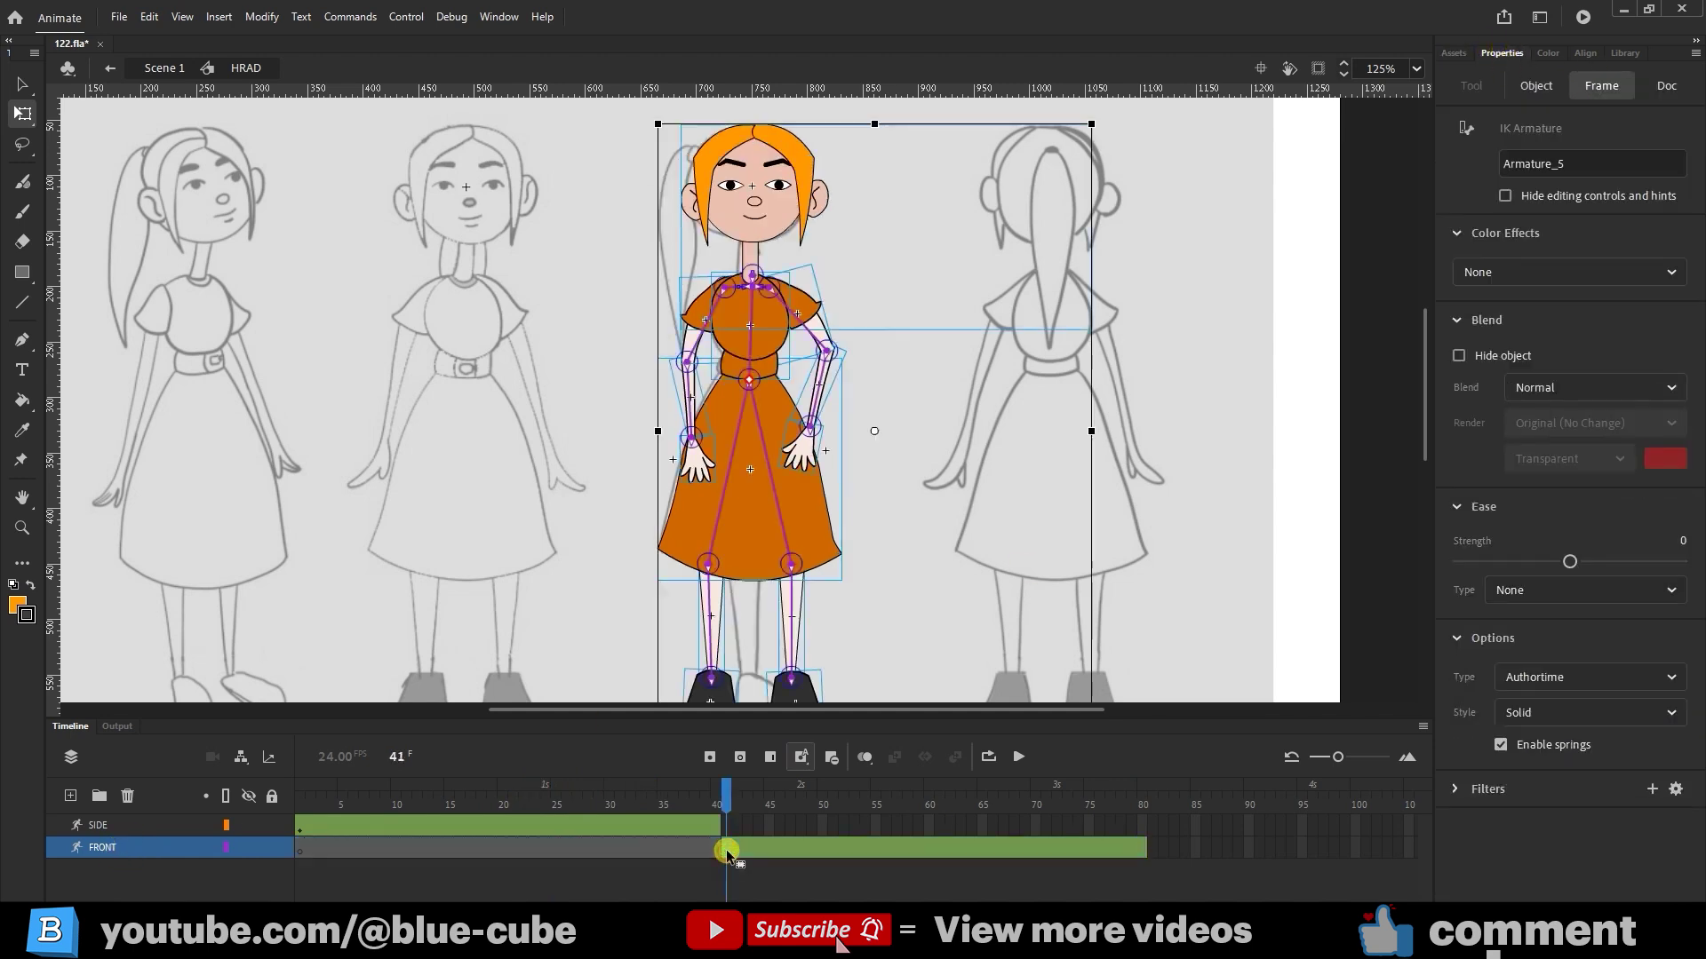
click(1536, 85)
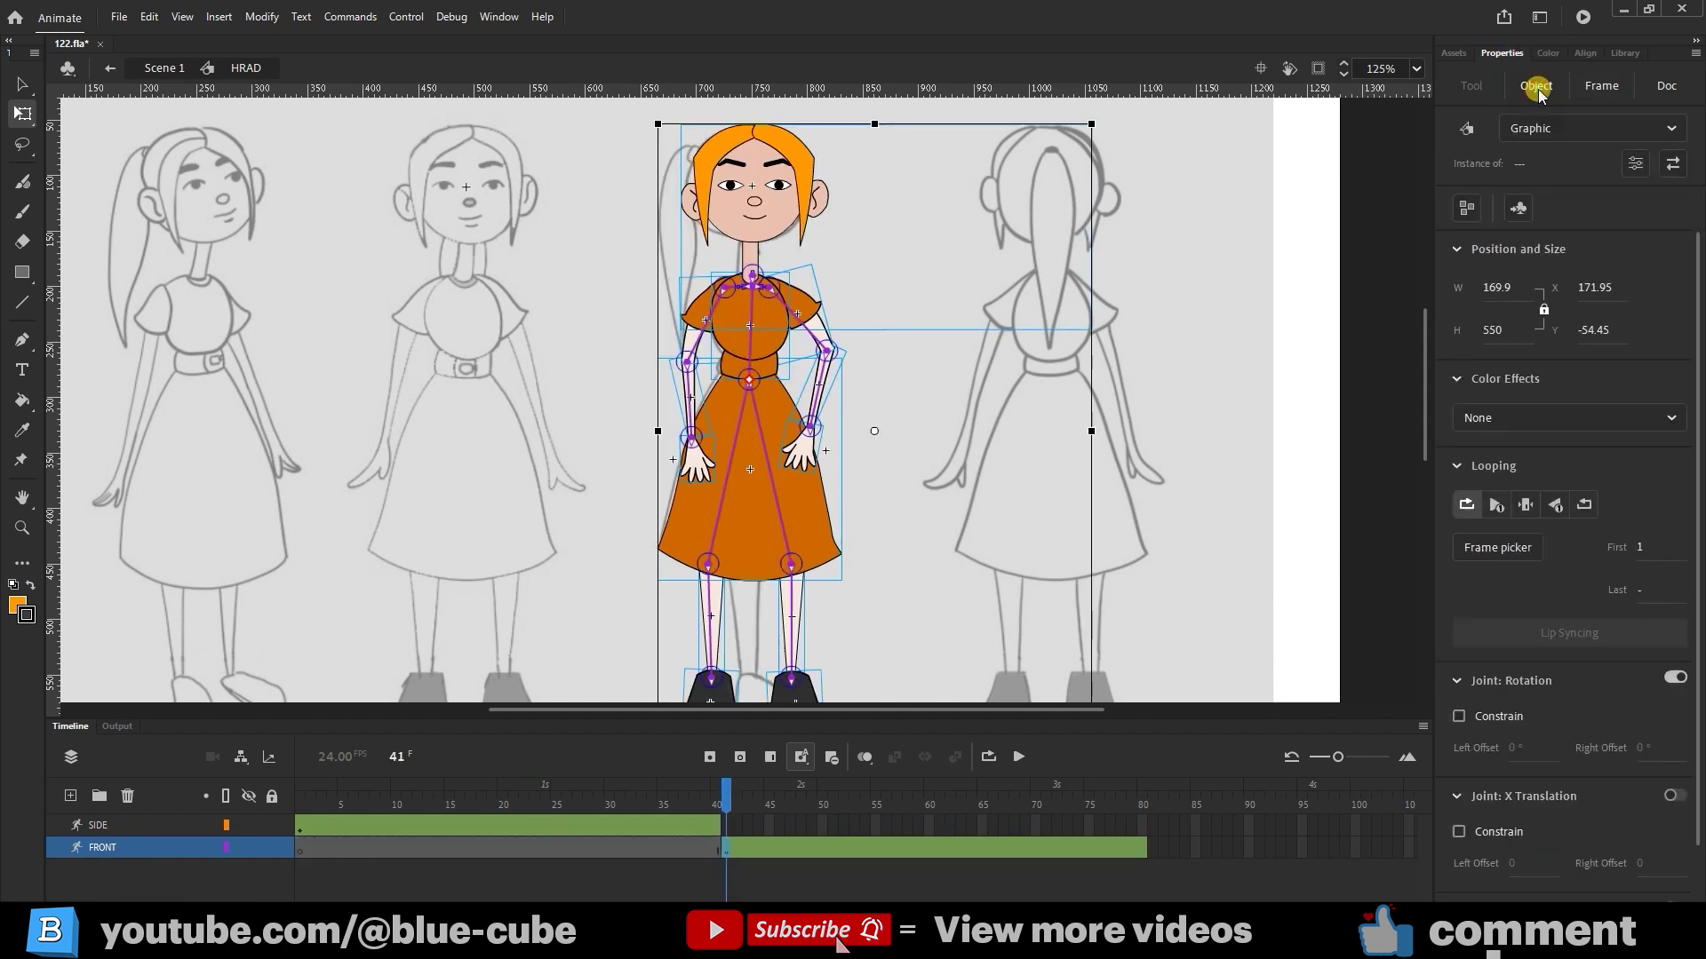
click(1525, 505)
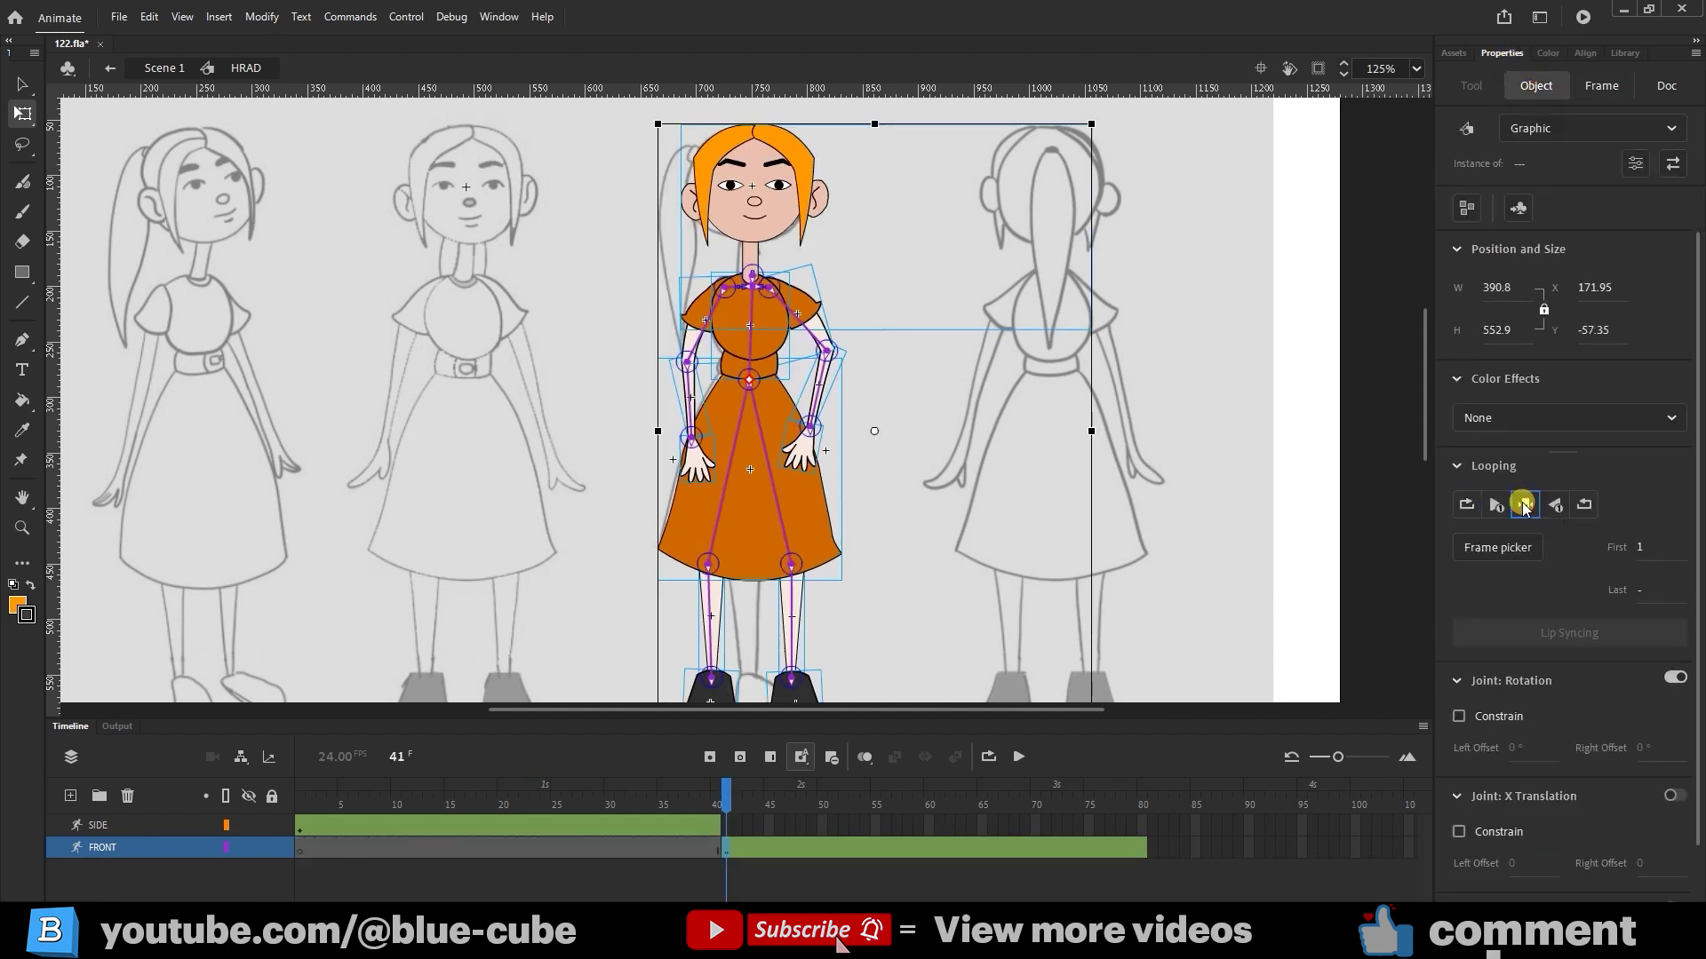
drag(744, 794, 866, 774)
click(243, 313)
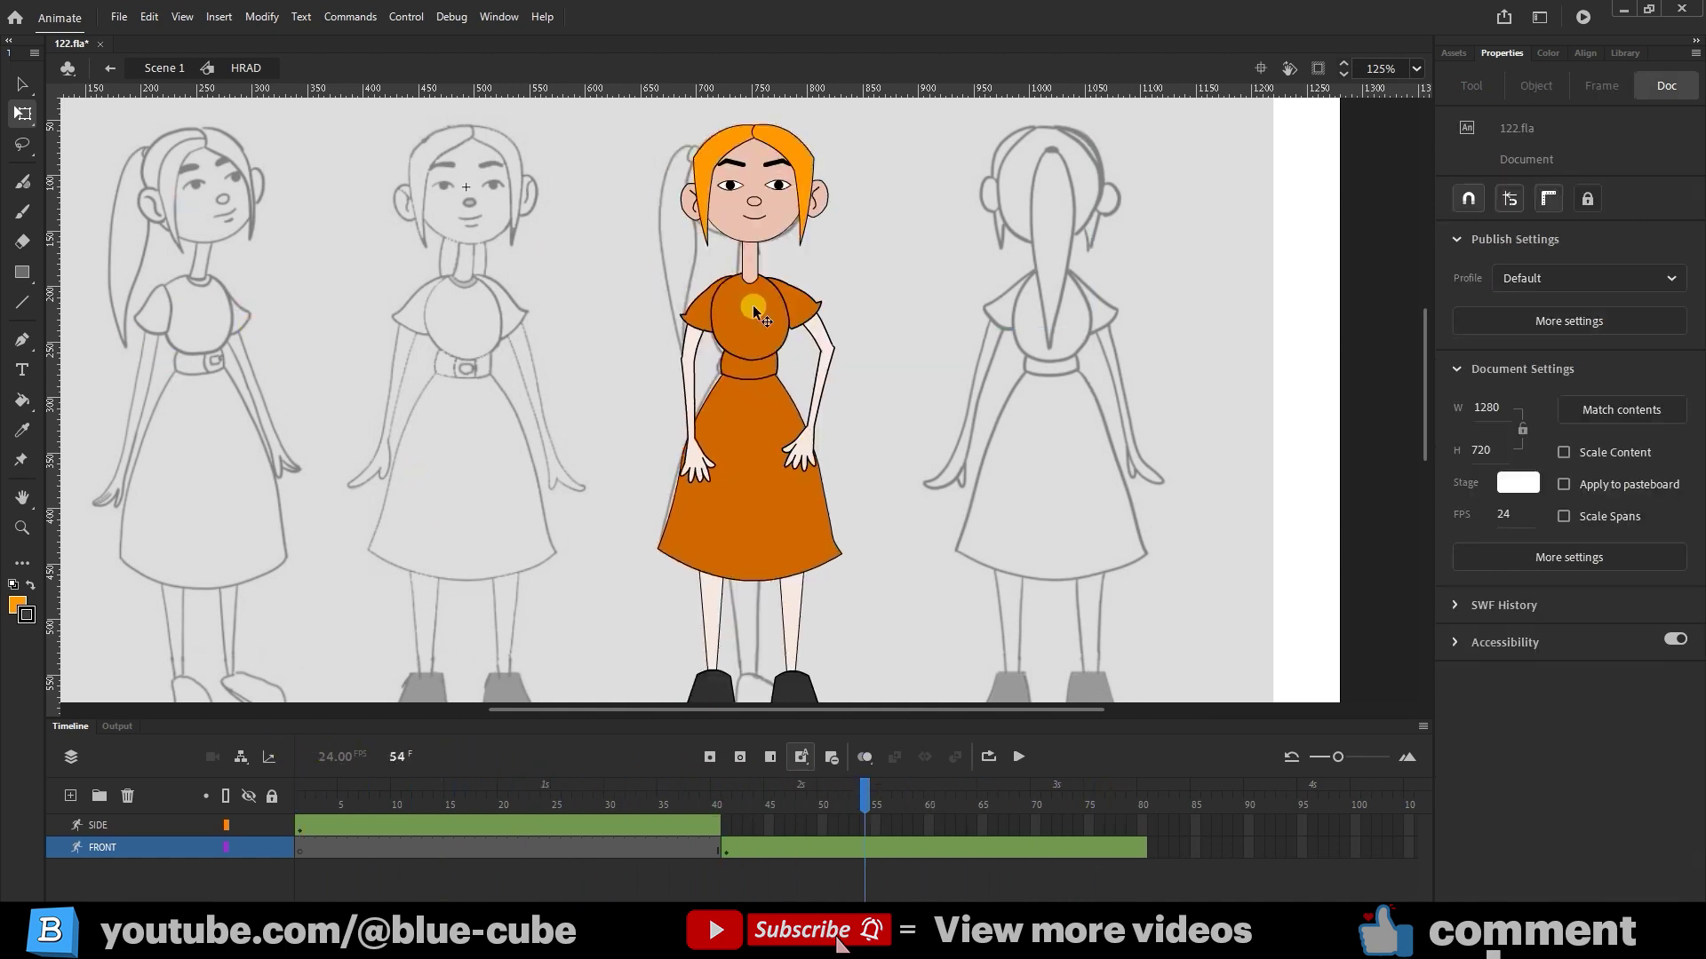
drag(832, 778, 930, 795)
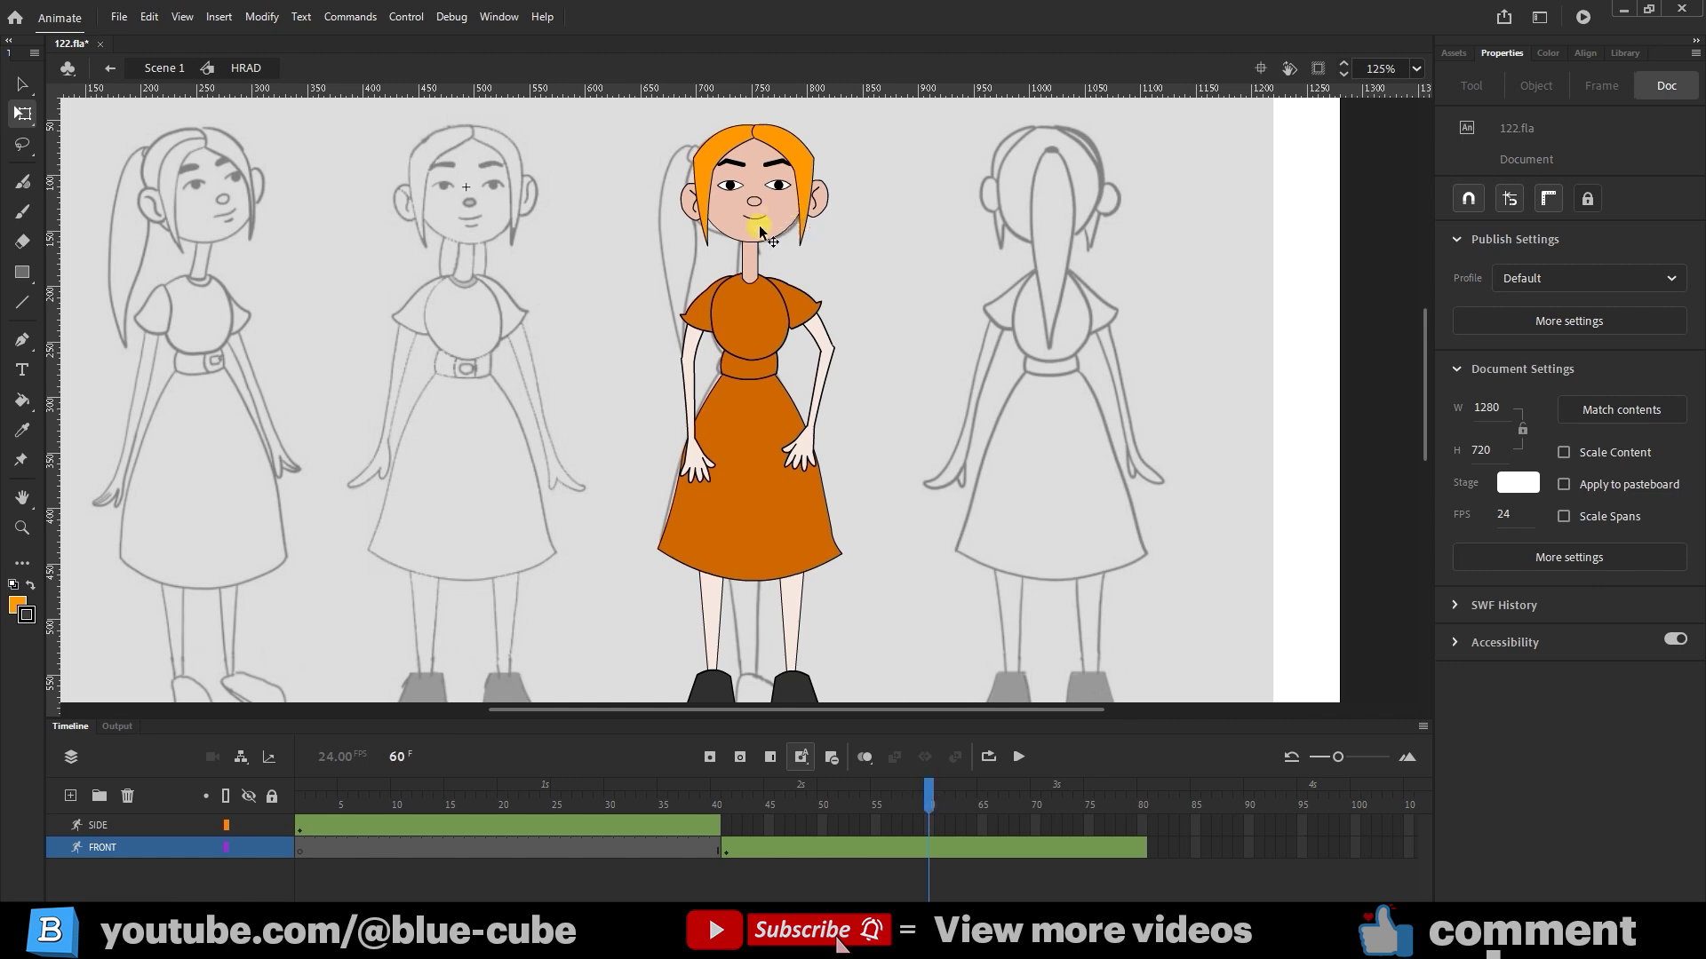
Step: At frame 60, use the Frame Picker to switch the front figure's head to the side ponytail view
click(930, 850)
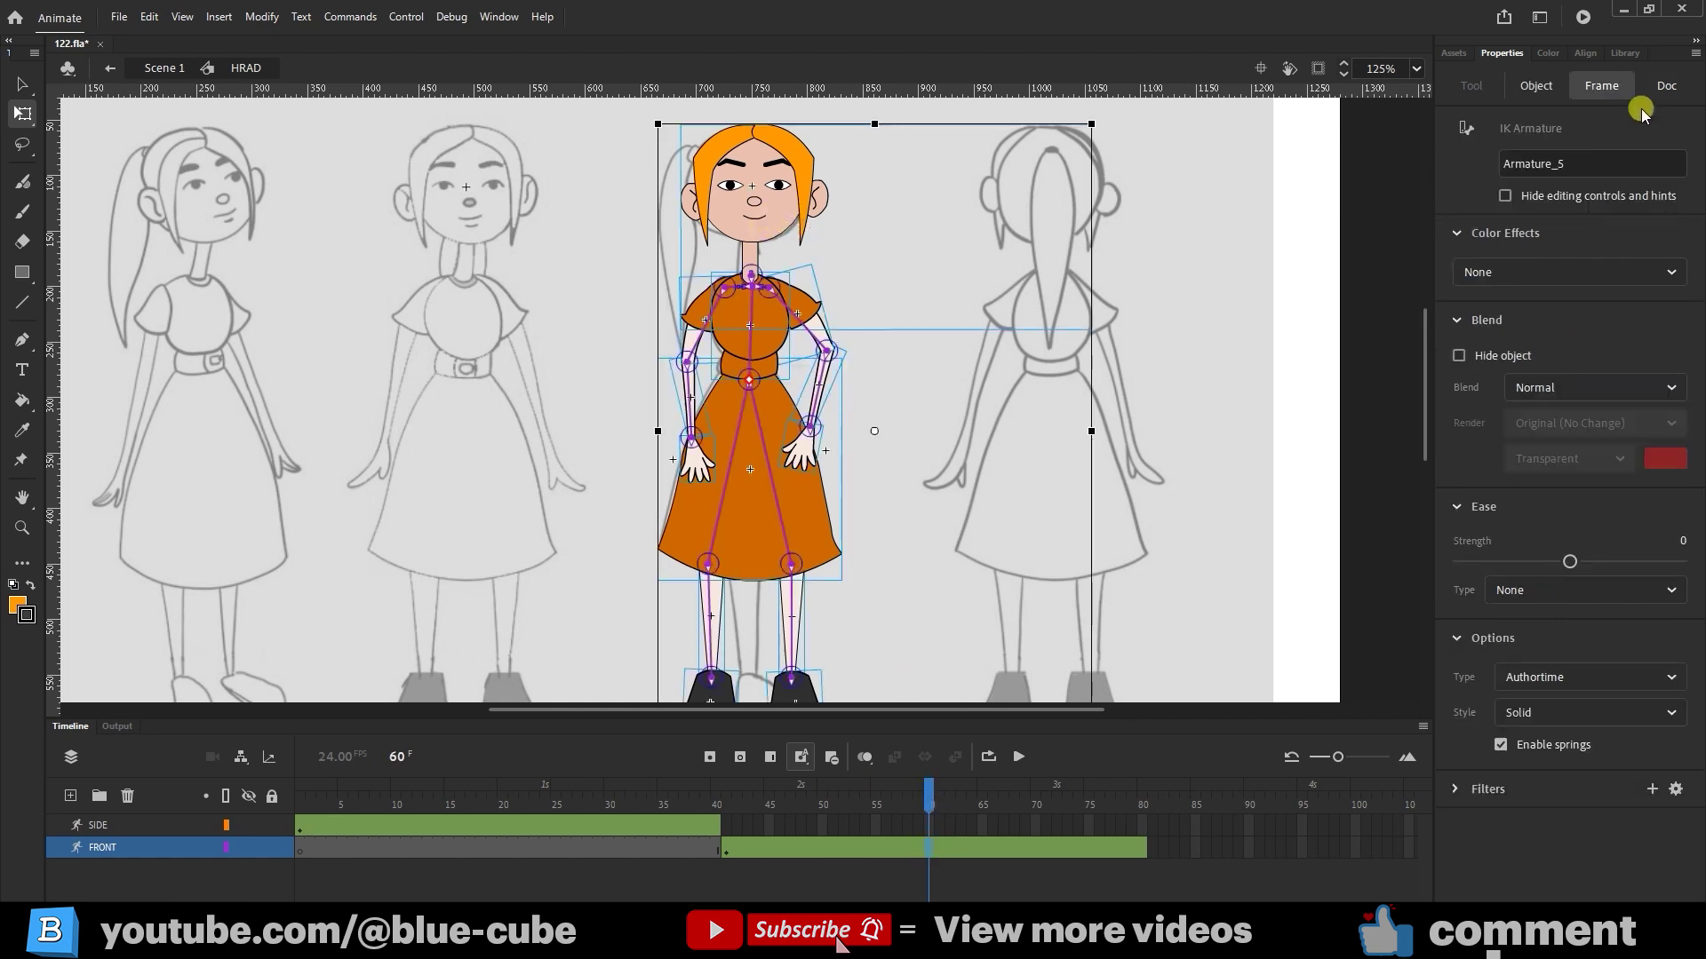
click(1533, 88)
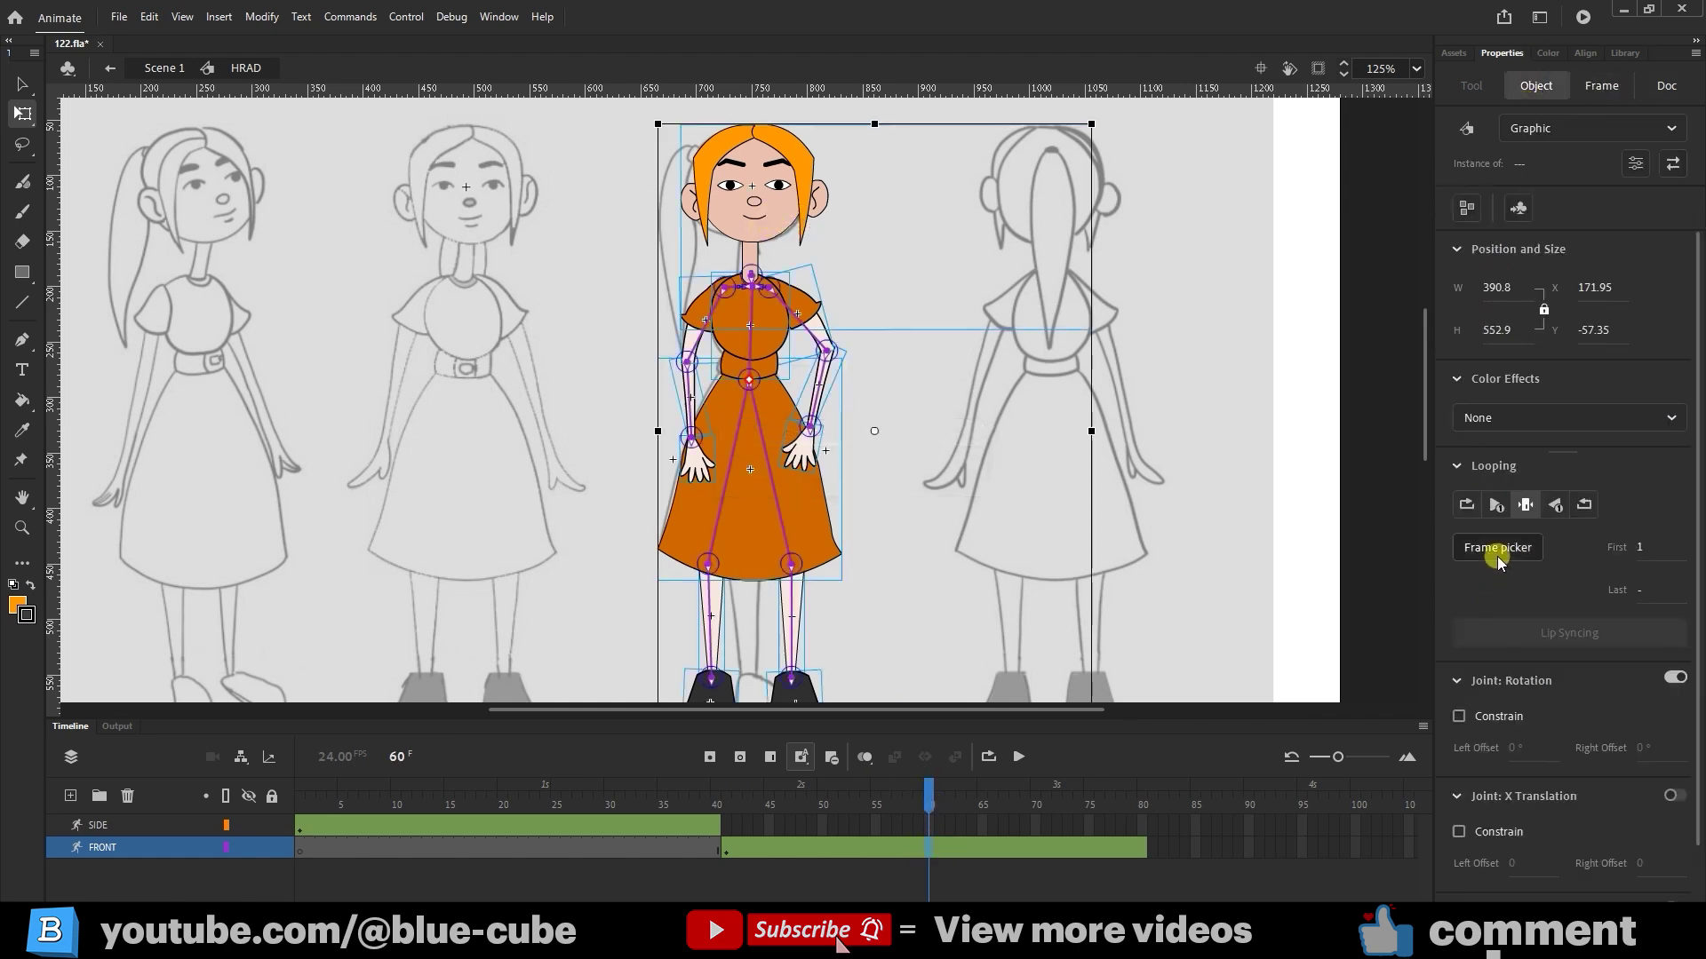
click(1498, 549)
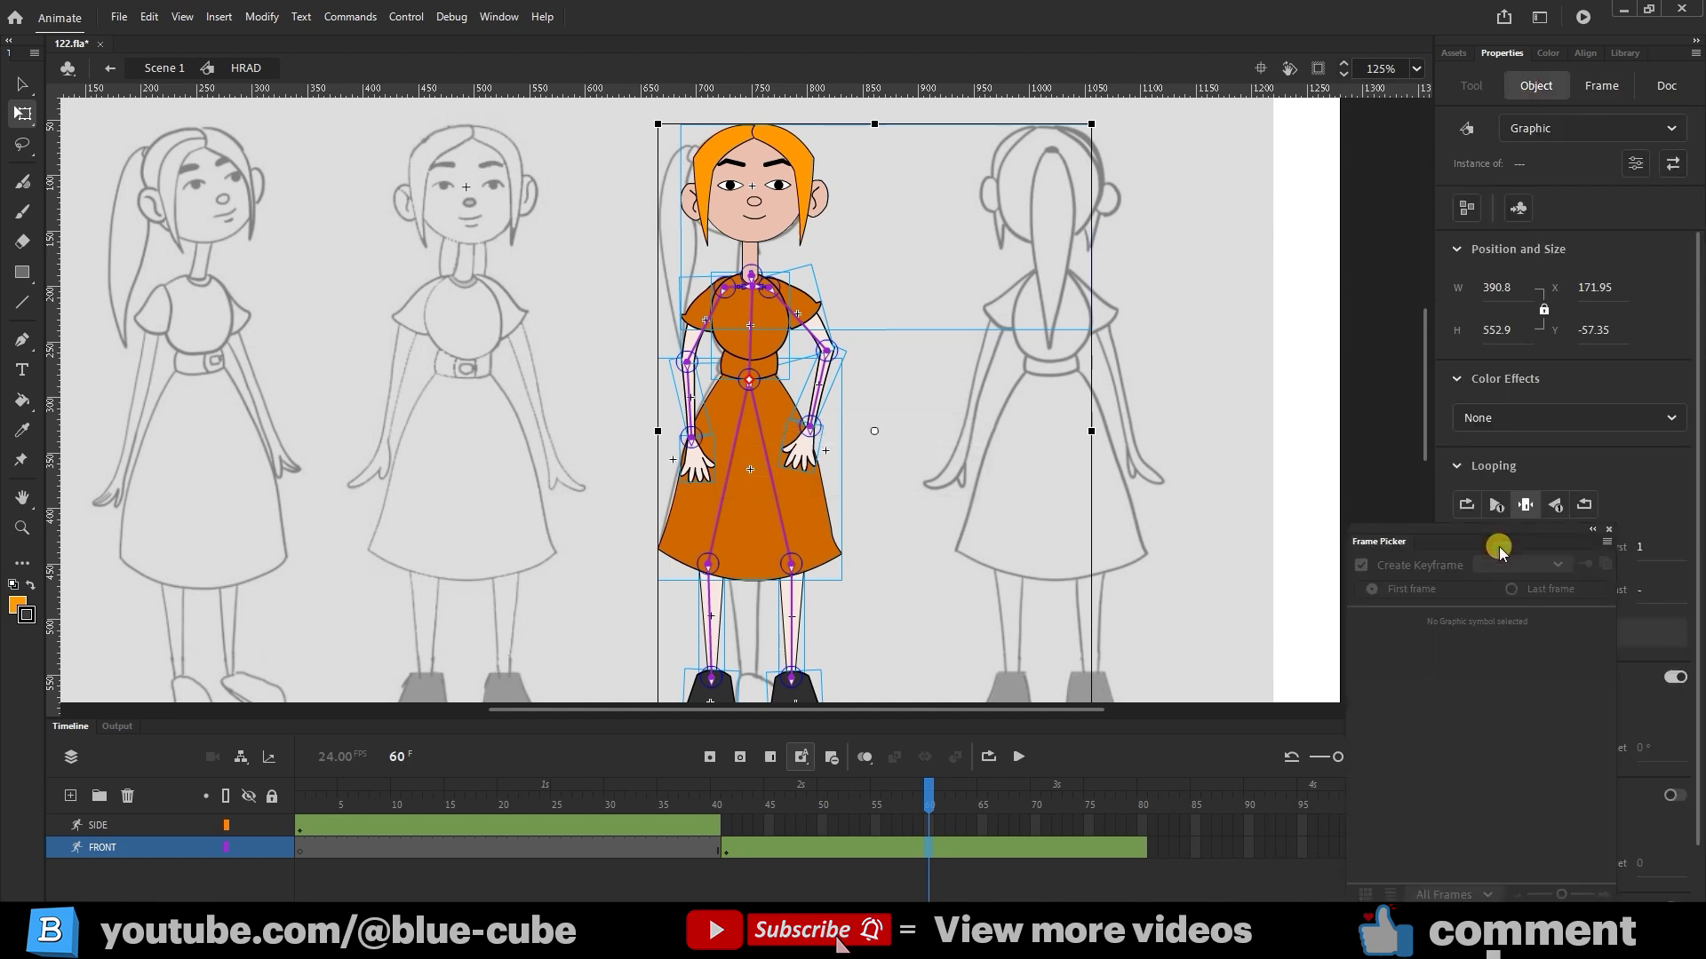
click(1146, 262)
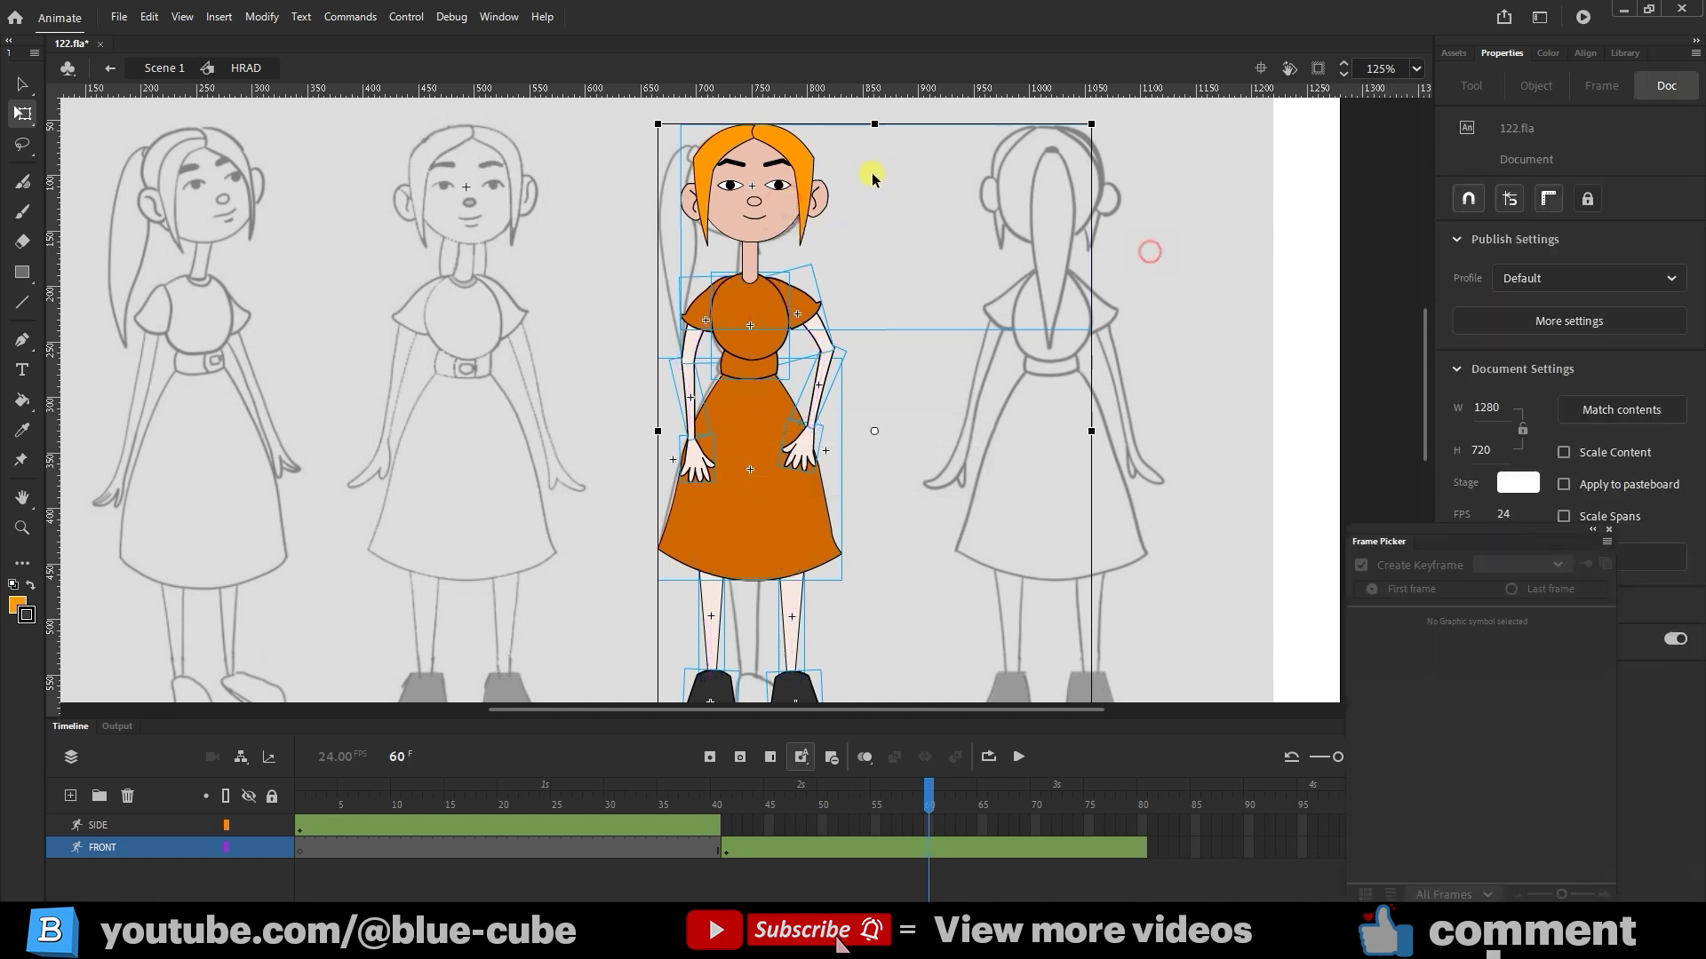
click(777, 183)
click(1485, 662)
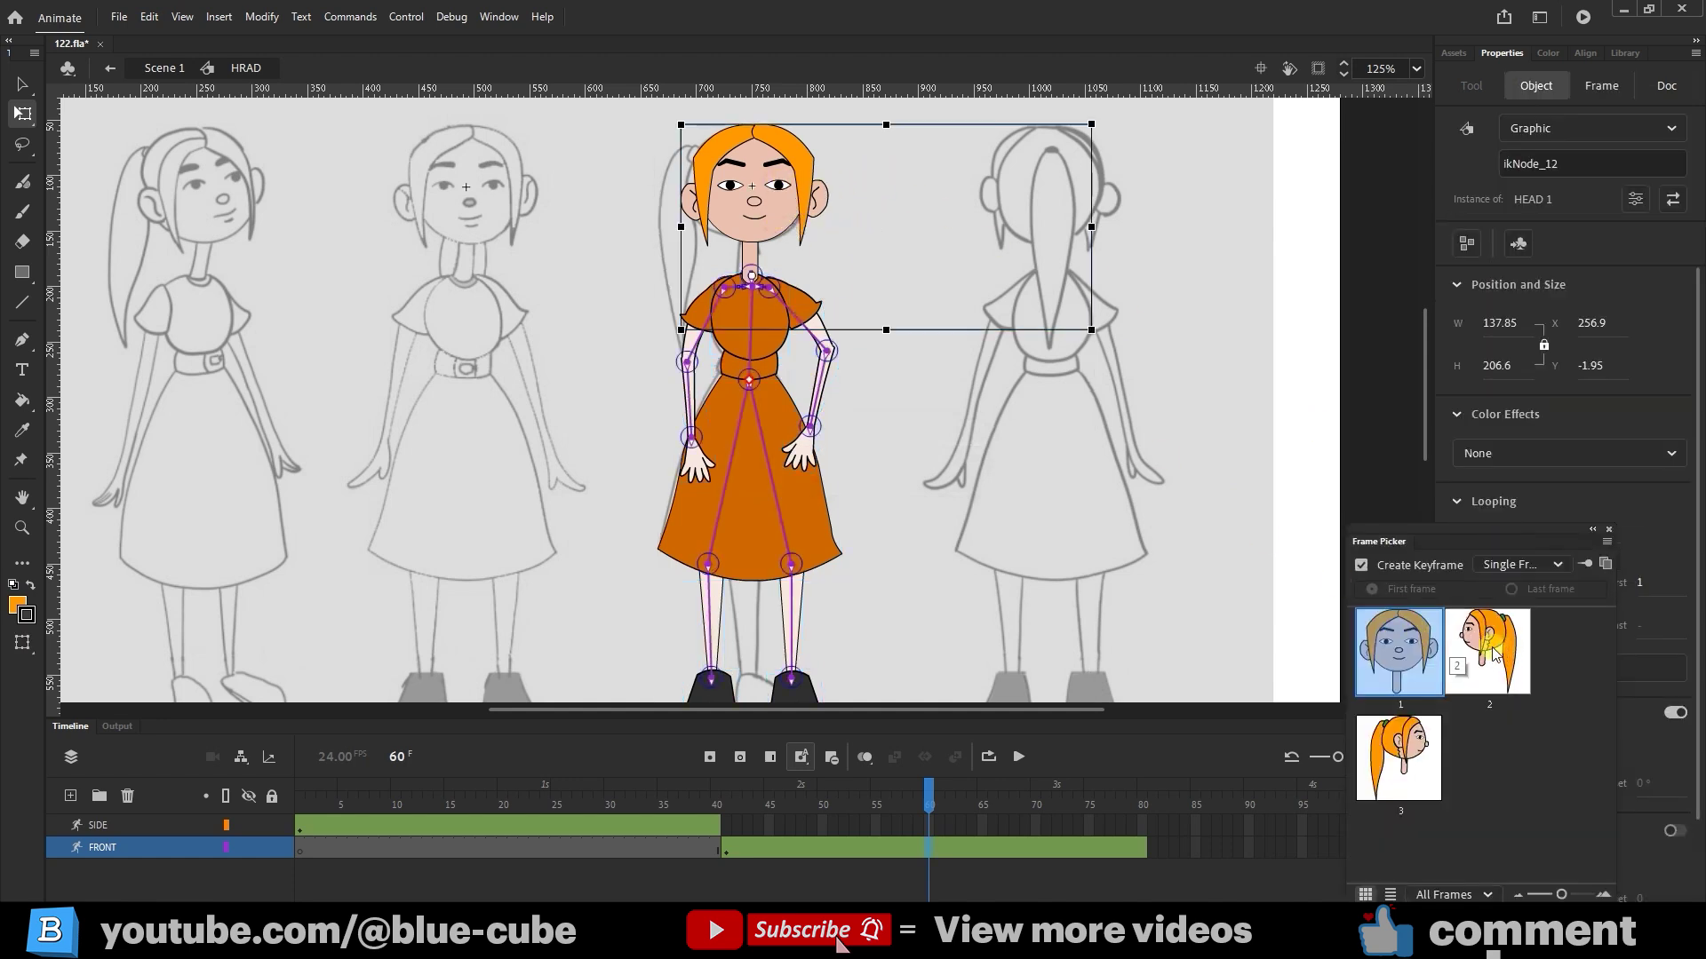
click(1405, 737)
click(935, 804)
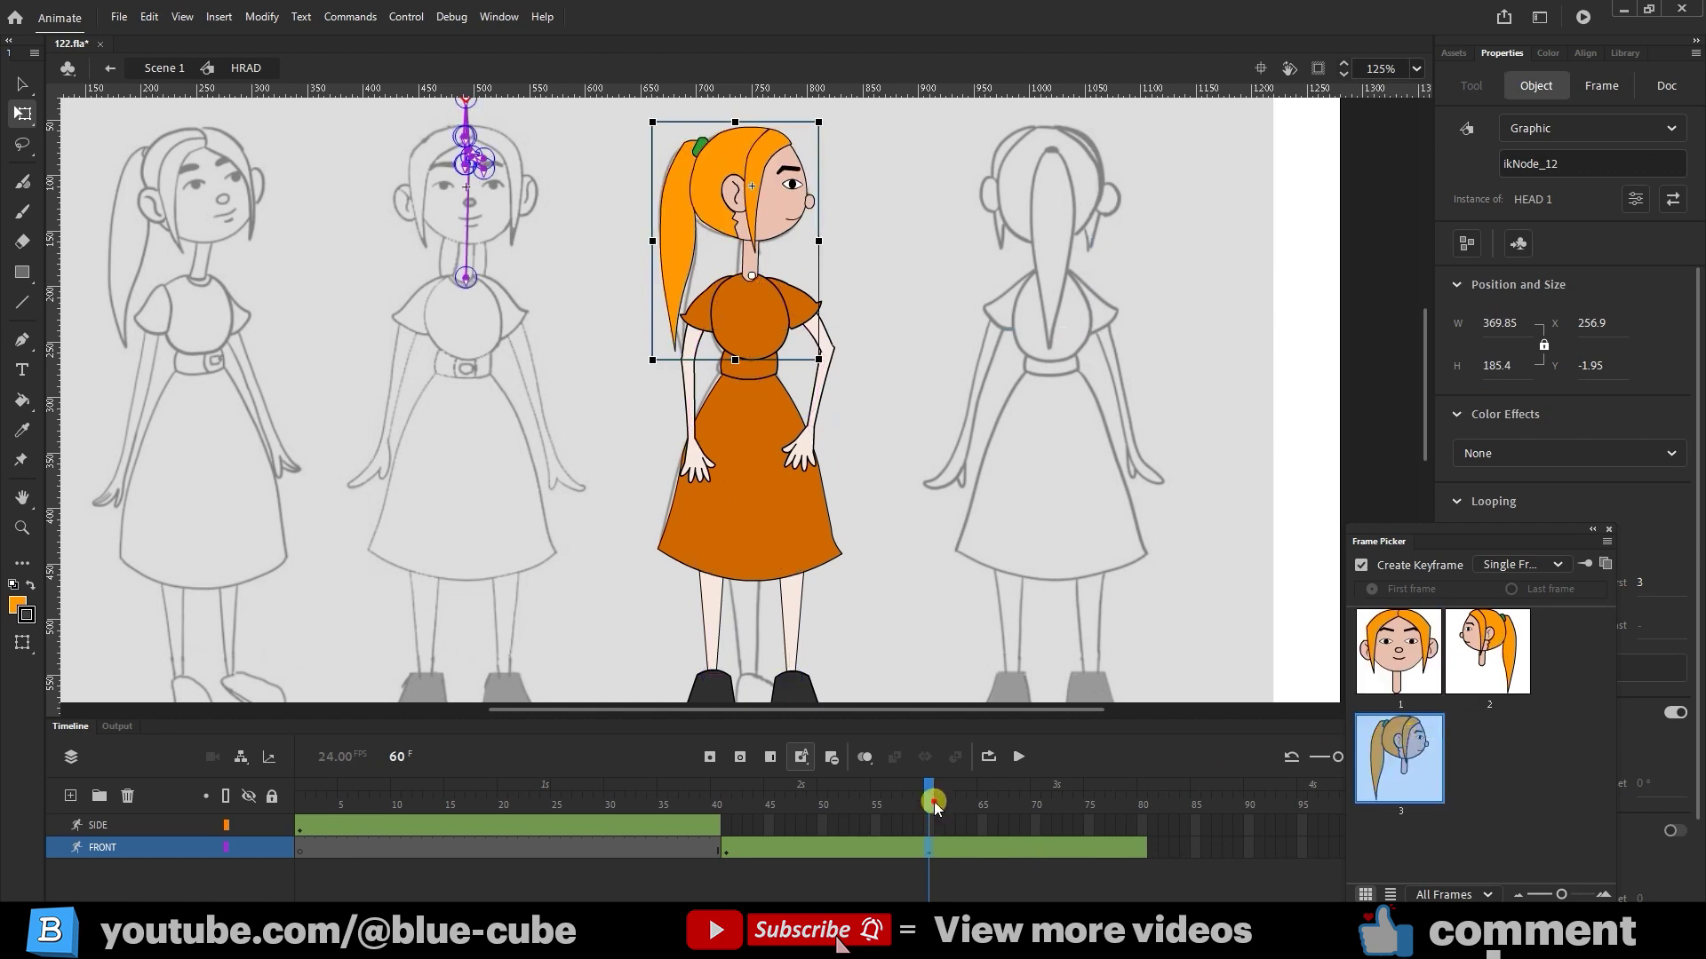
drag(935, 804, 485, 825)
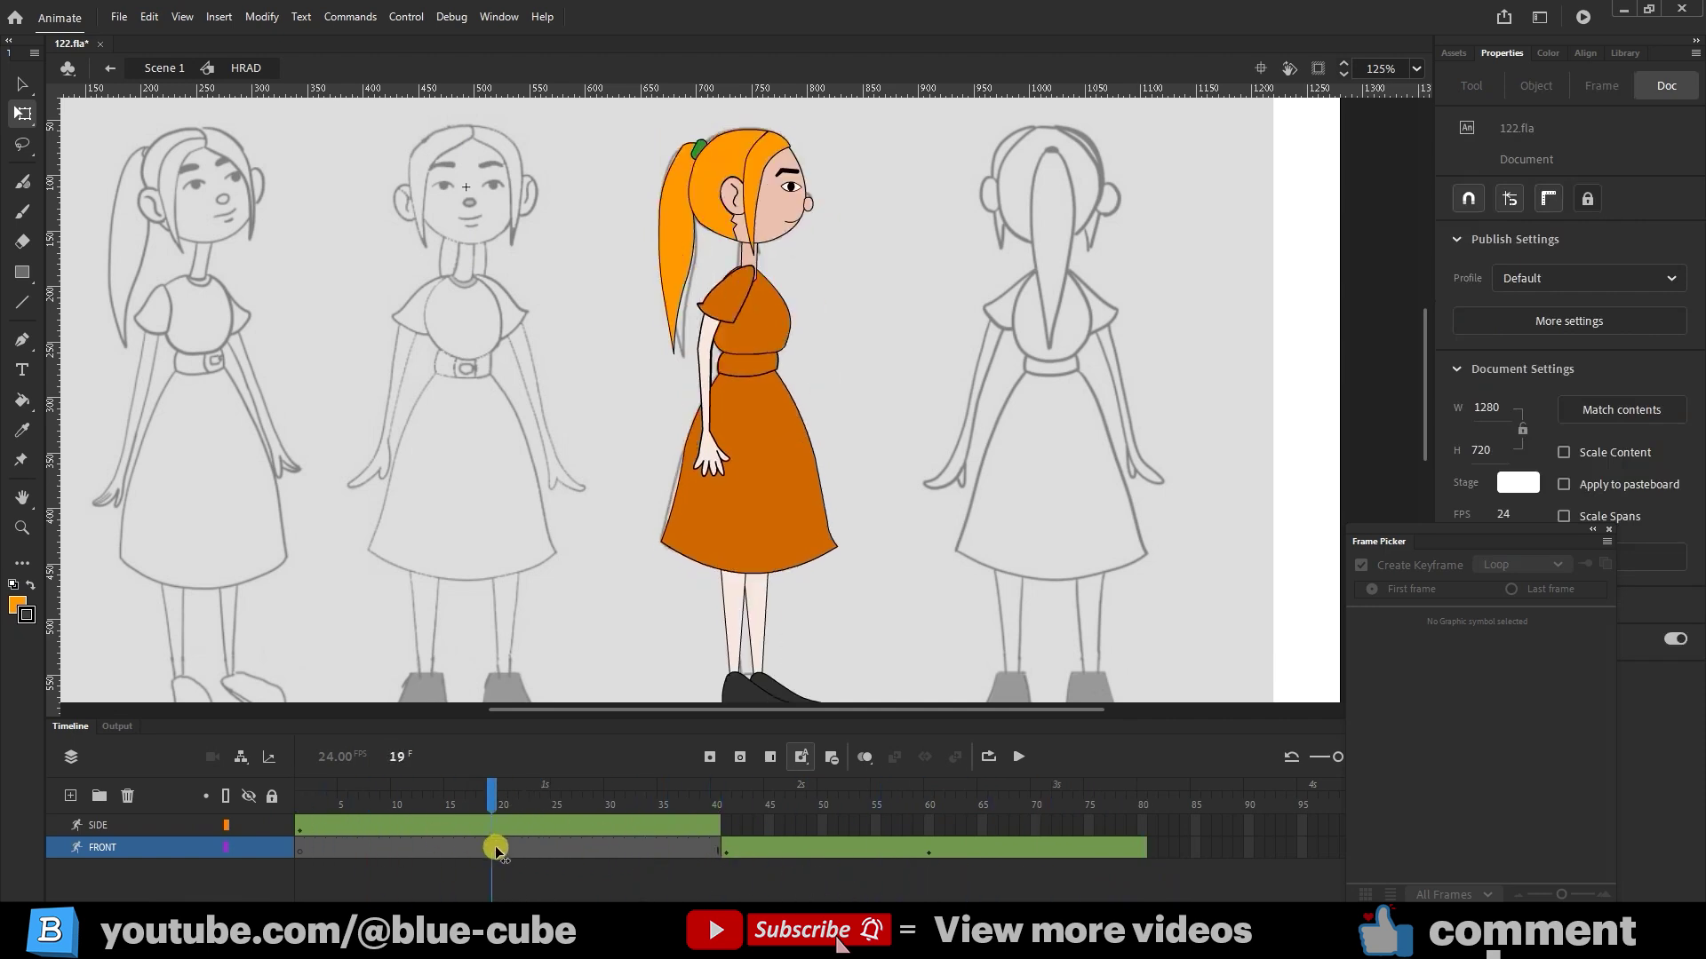
Step: Swing the side figure's upper arm forward at frame 15, then return to the first frame
click(723, 306)
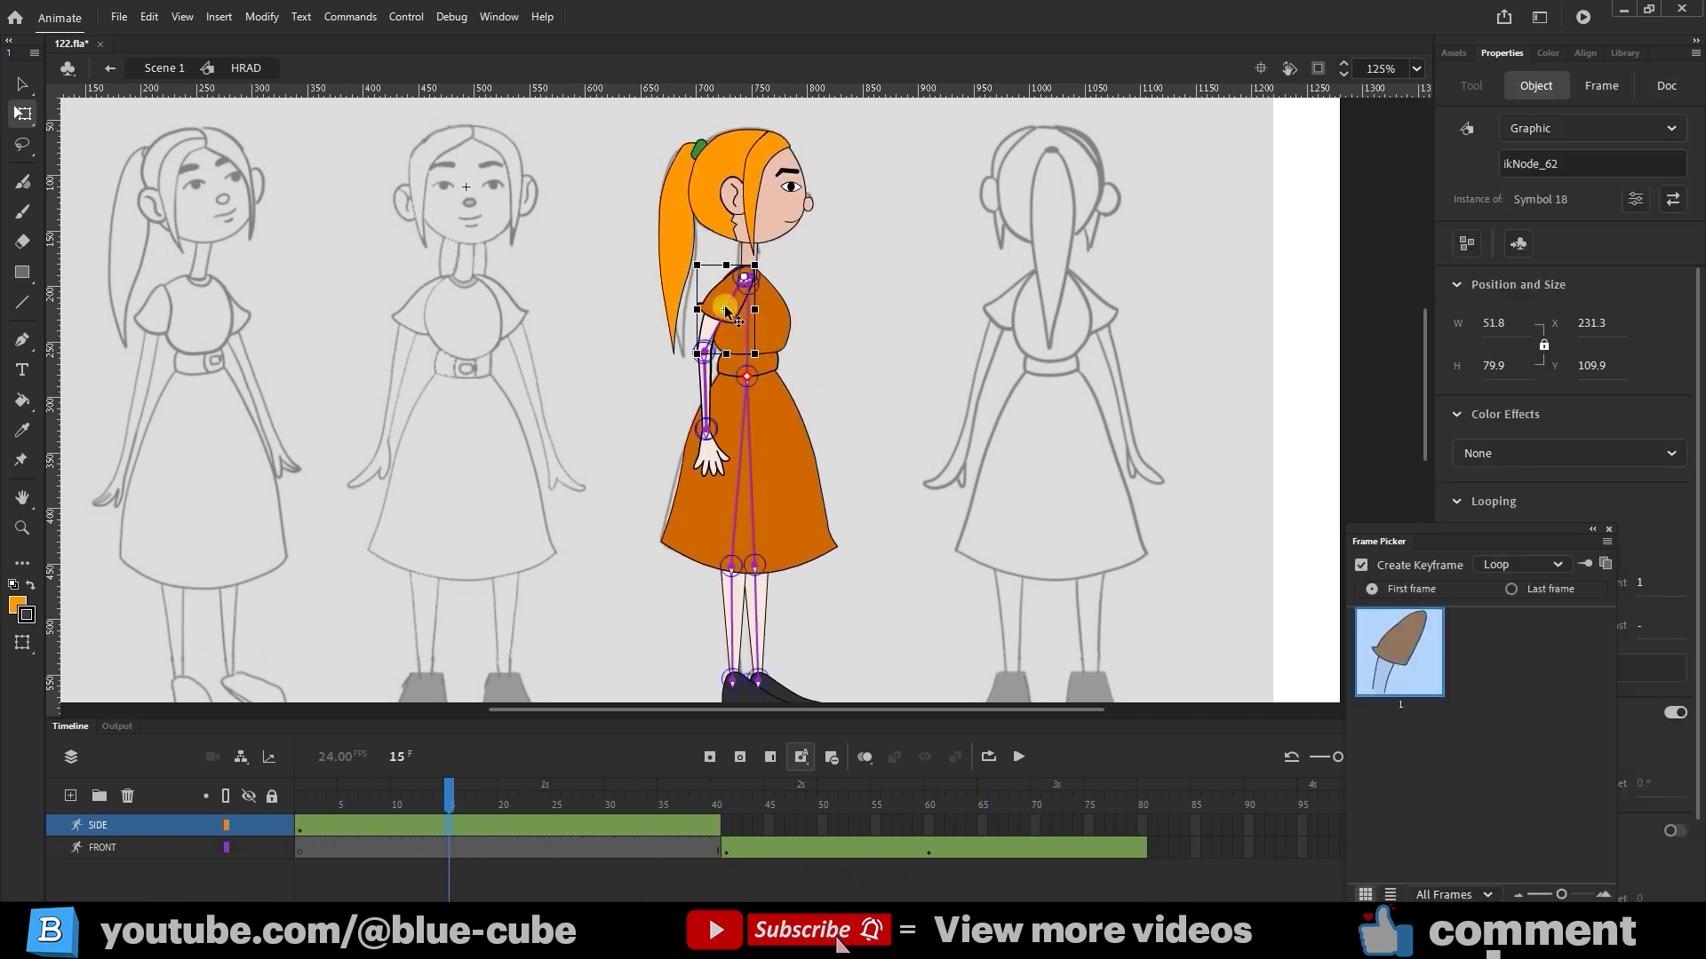
key(v)
click(714, 304)
drag(713, 306, 752, 372)
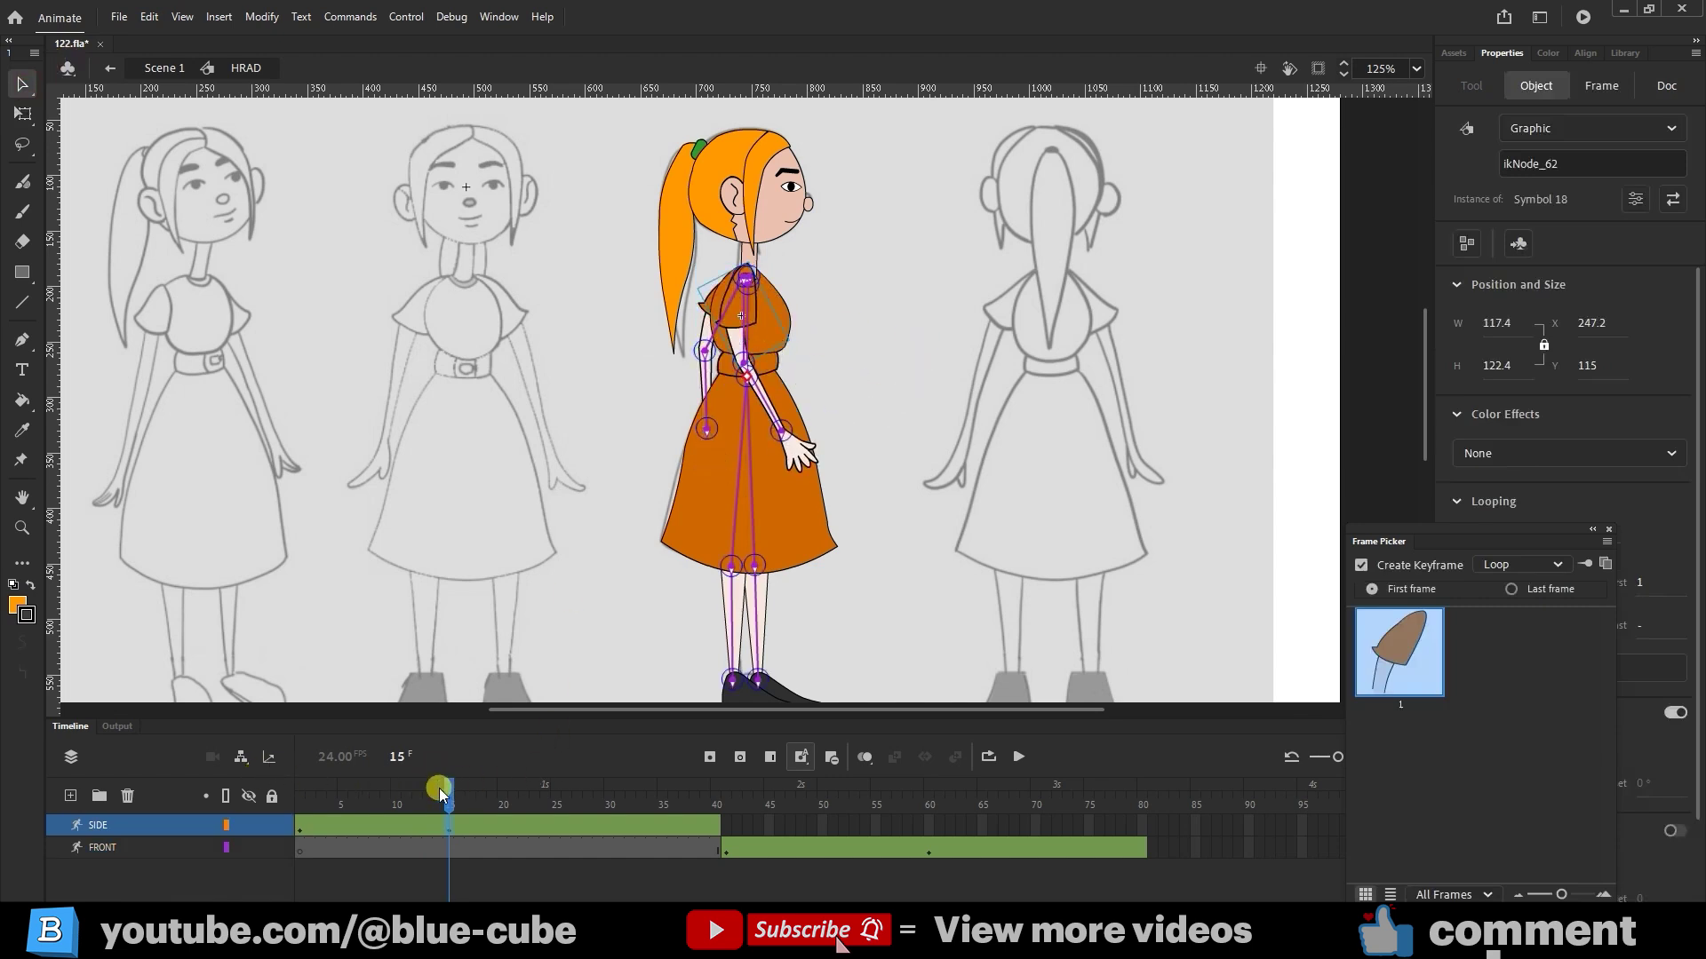
drag(440, 787, 274, 790)
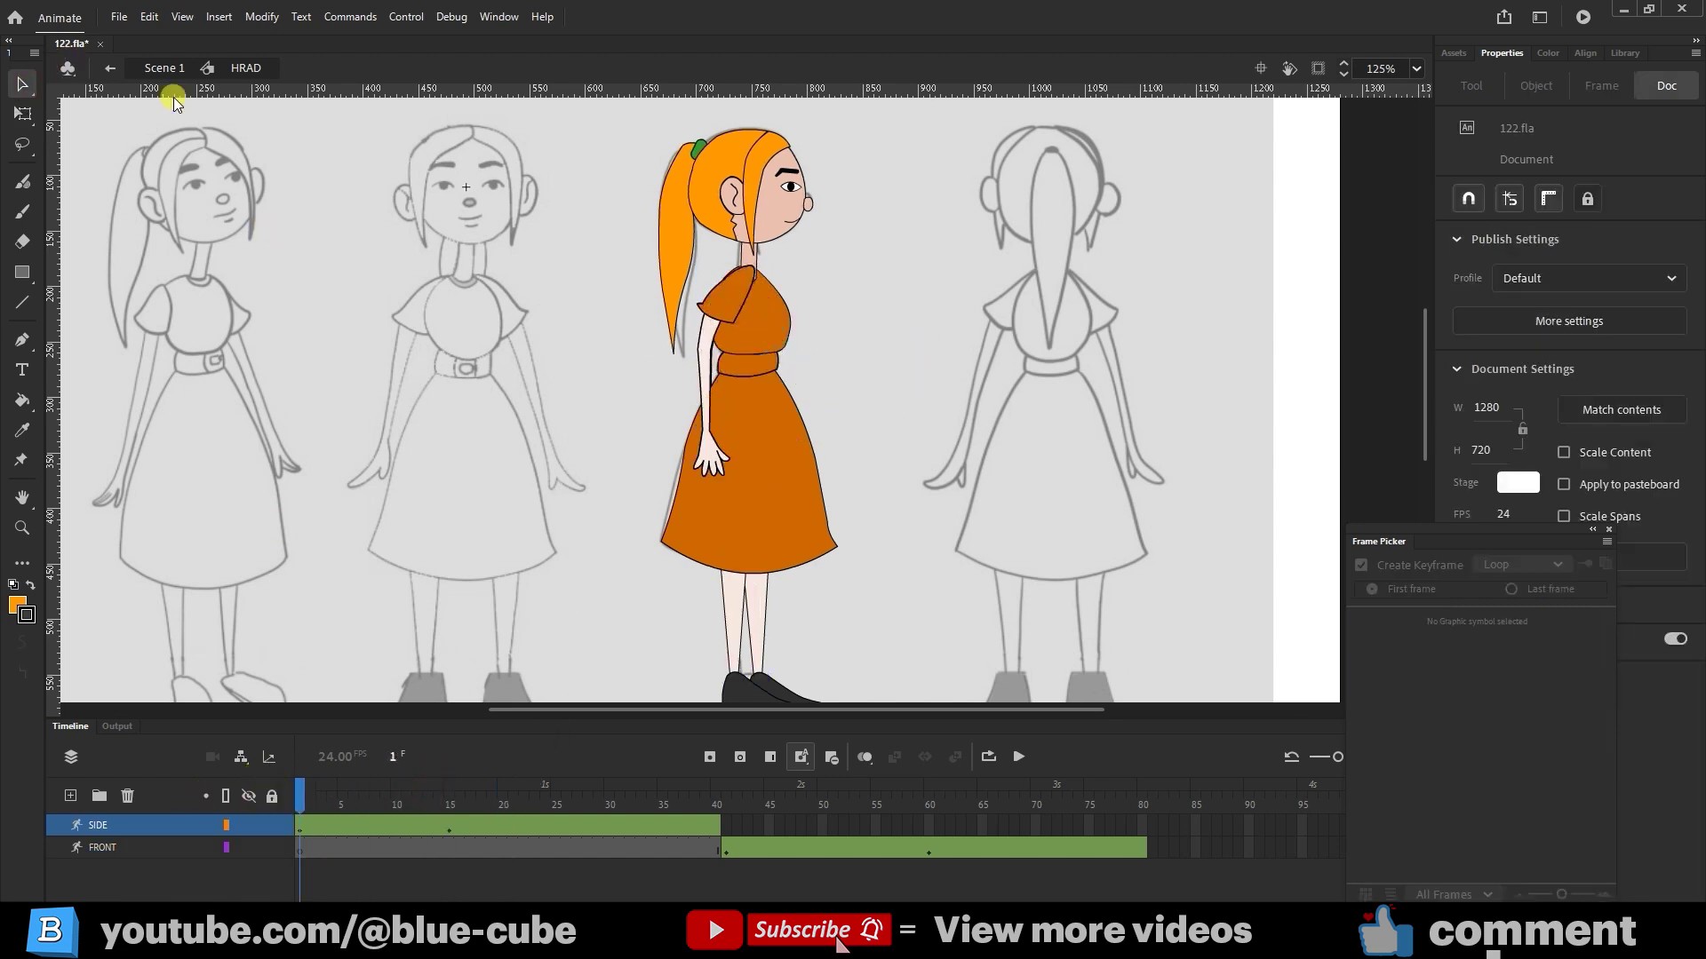
Step: In Scene 1, extend the GIRL layer to frame 80 and scrub back to frame 1
click(167, 71)
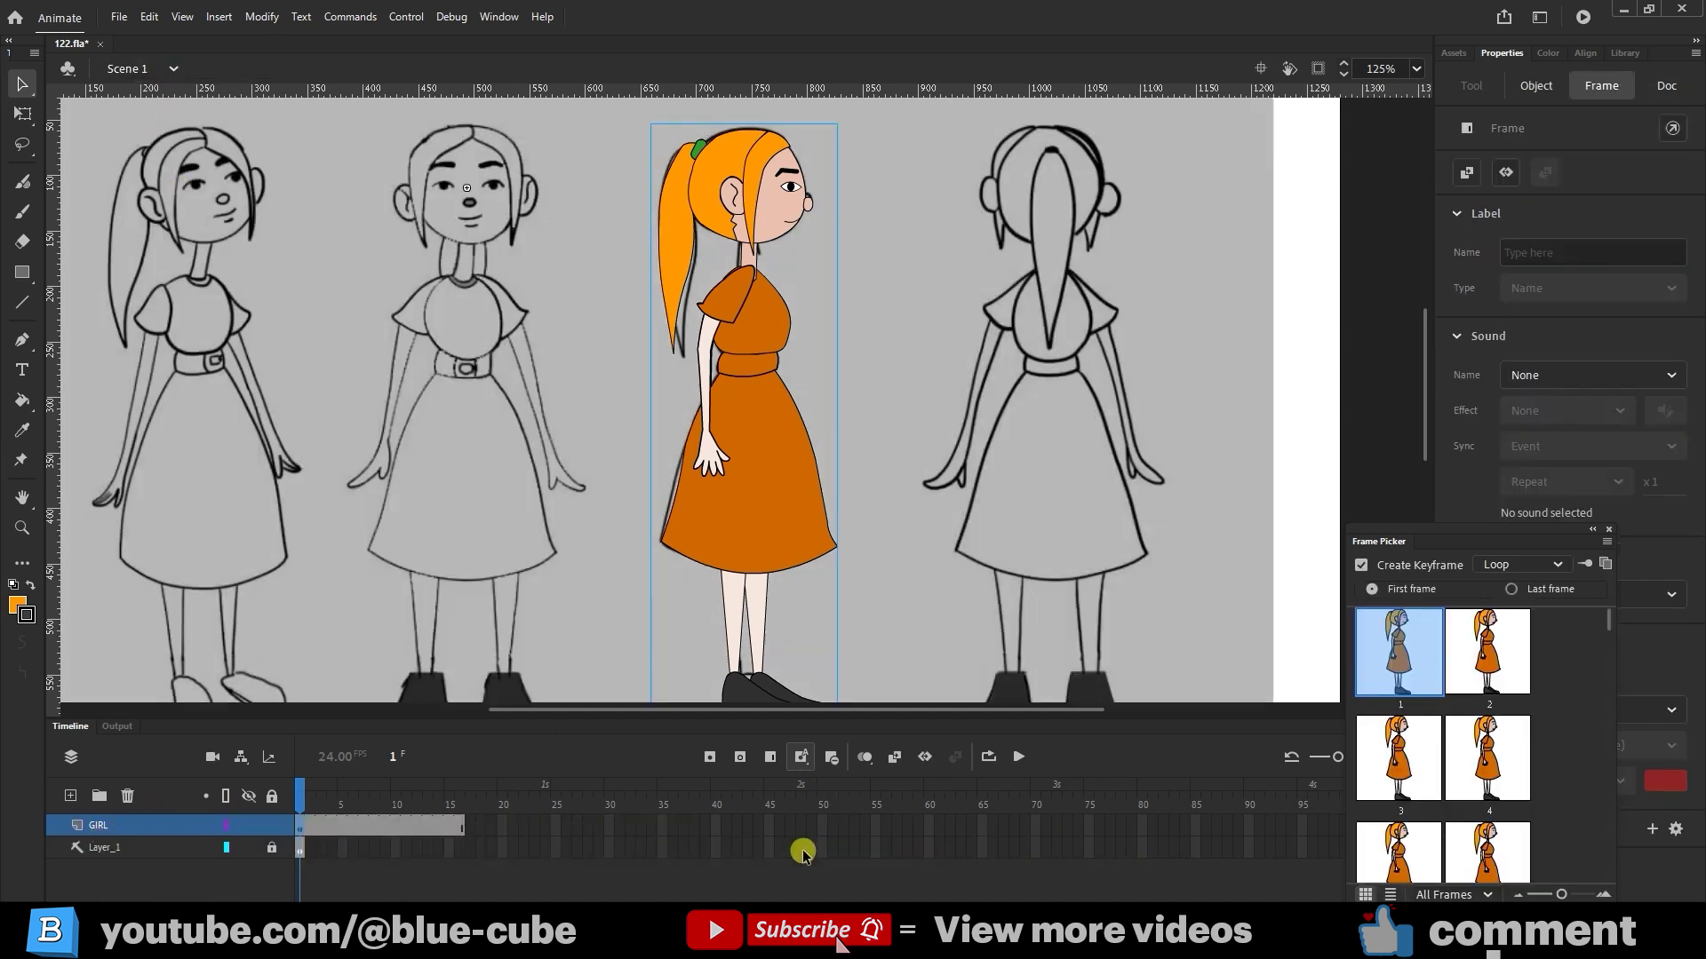
click(1142, 825)
click(820, 766)
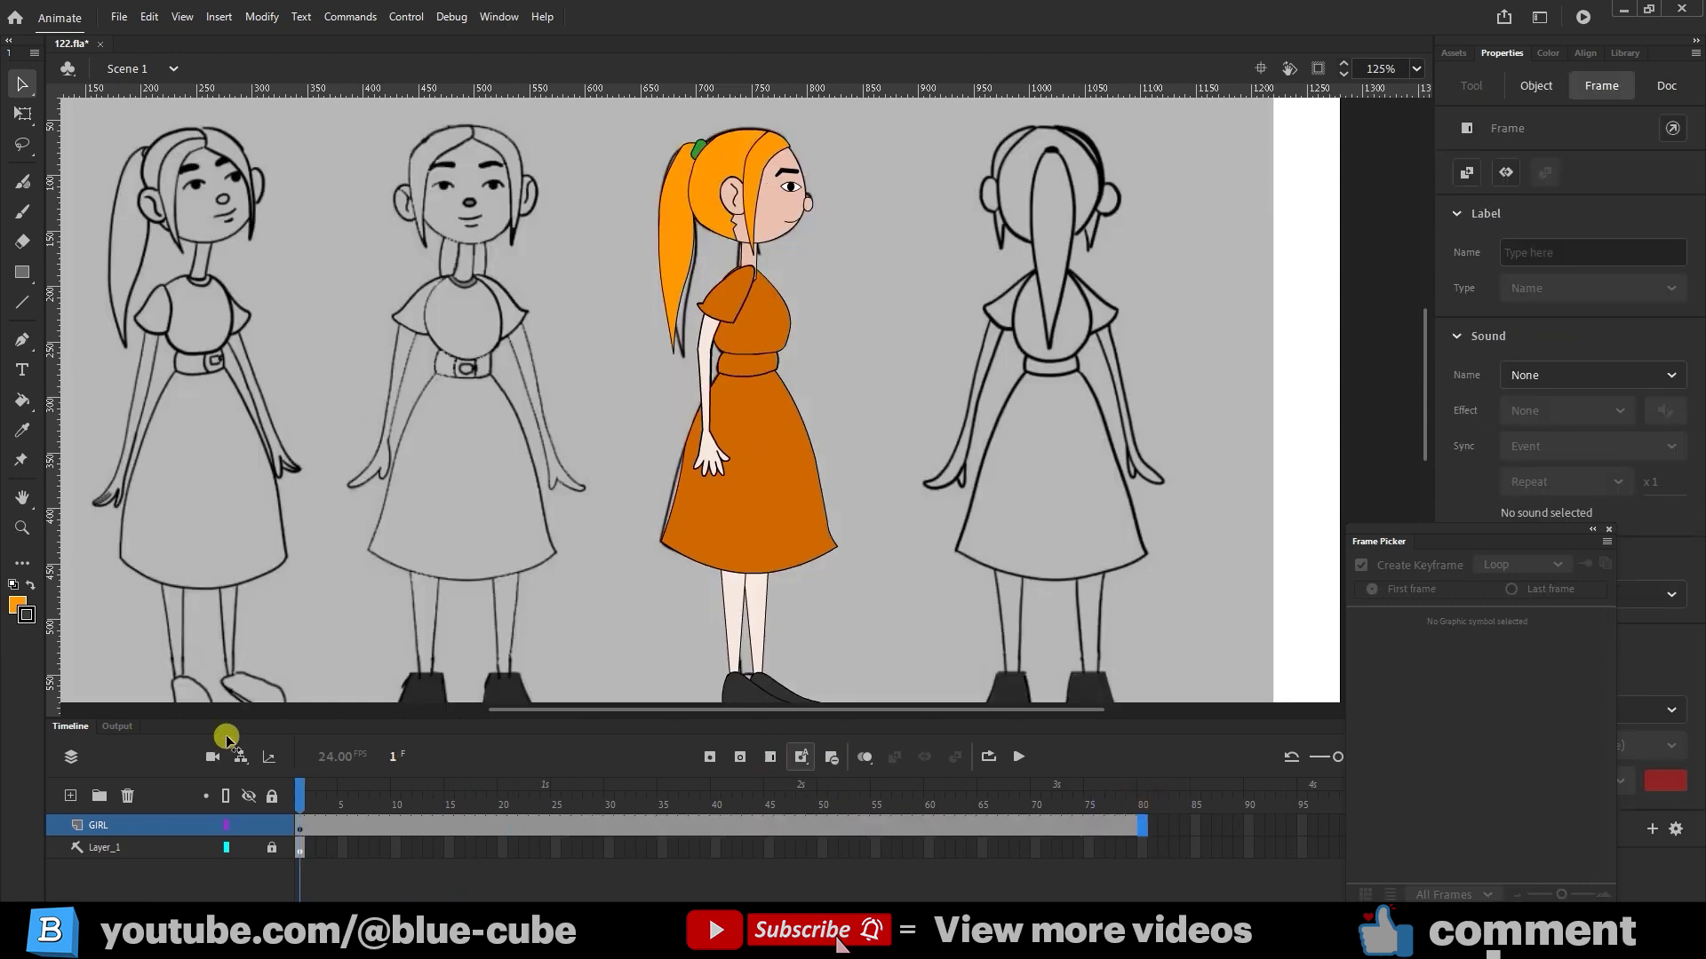
click(944, 826)
mouse_move(942, 797)
mouse_down()
mouse_move(724, 796)
mouse_move(1048, 804)
mouse_move(276, 773)
mouse_up()
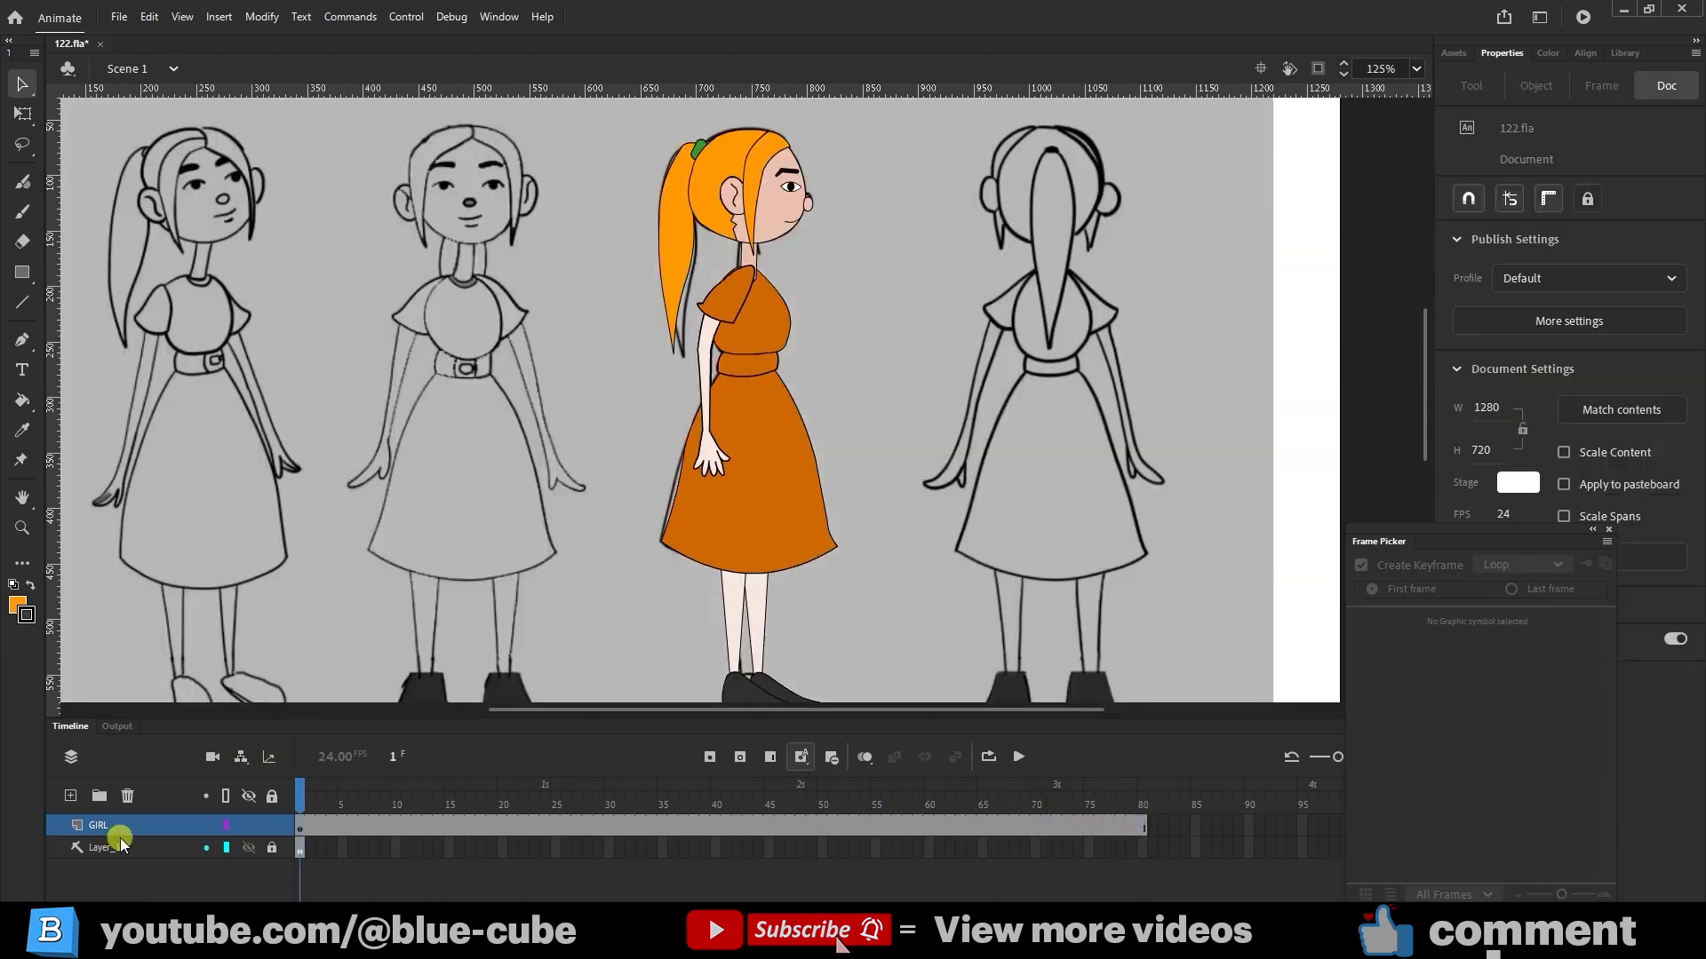
Step: Play the 80-frame animation as a test movie, then re-enter the HRAD symbol for editing
key(ctrl+Return)
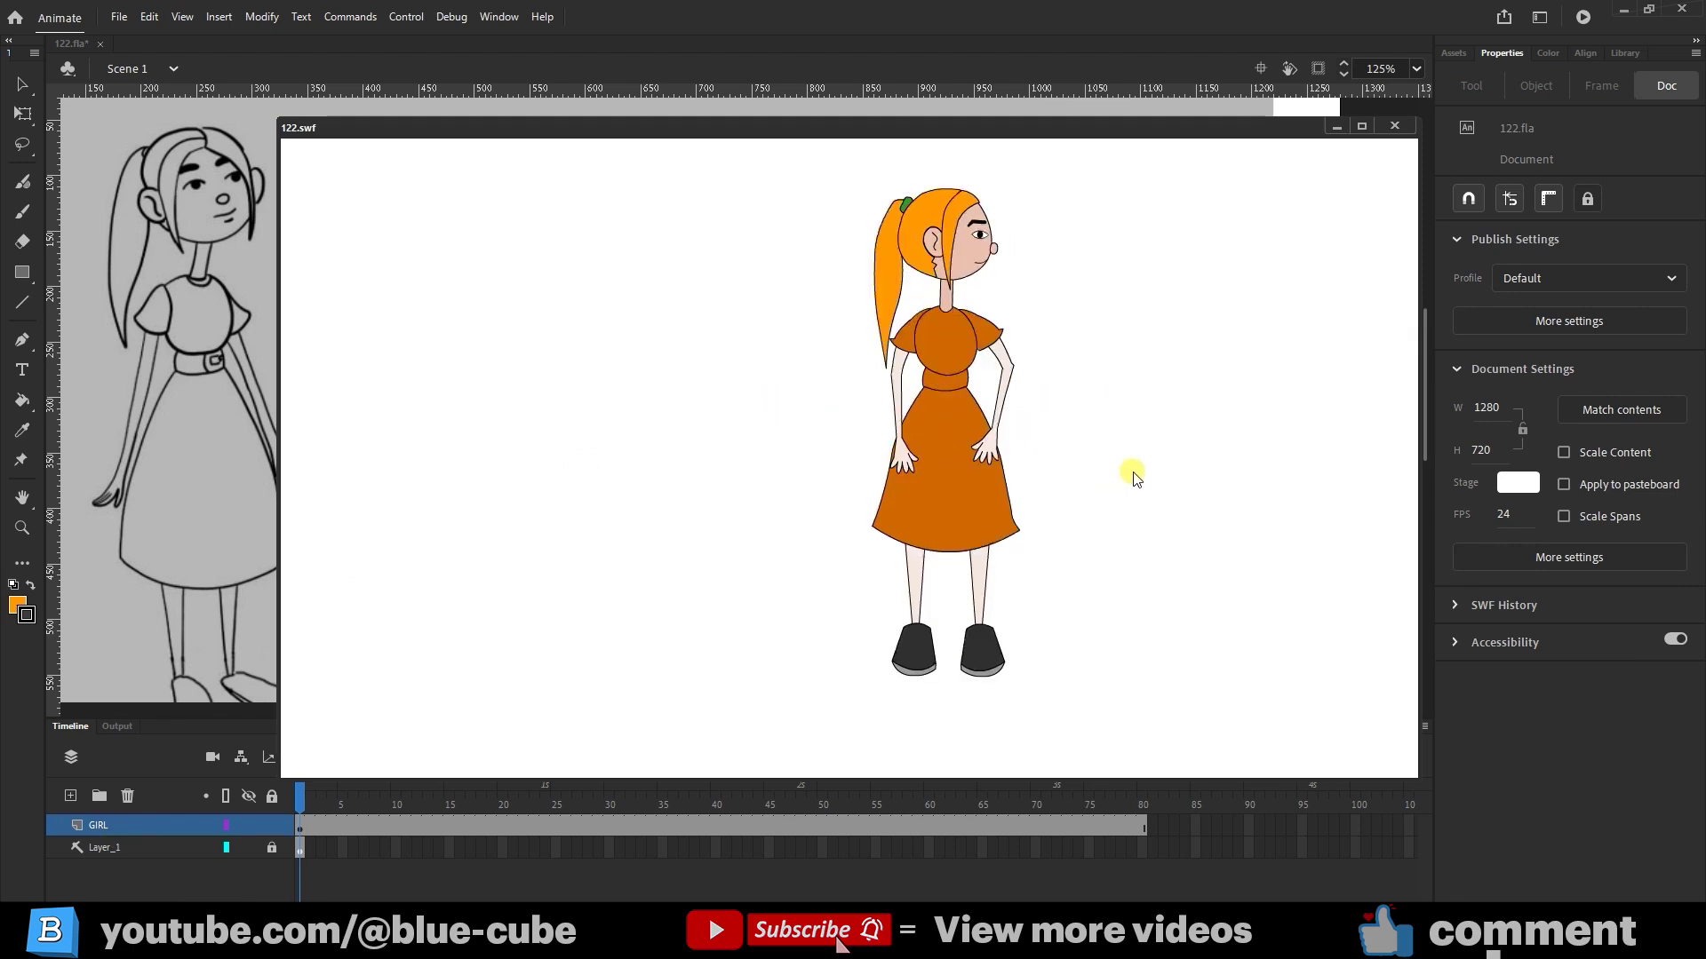
click(1394, 125)
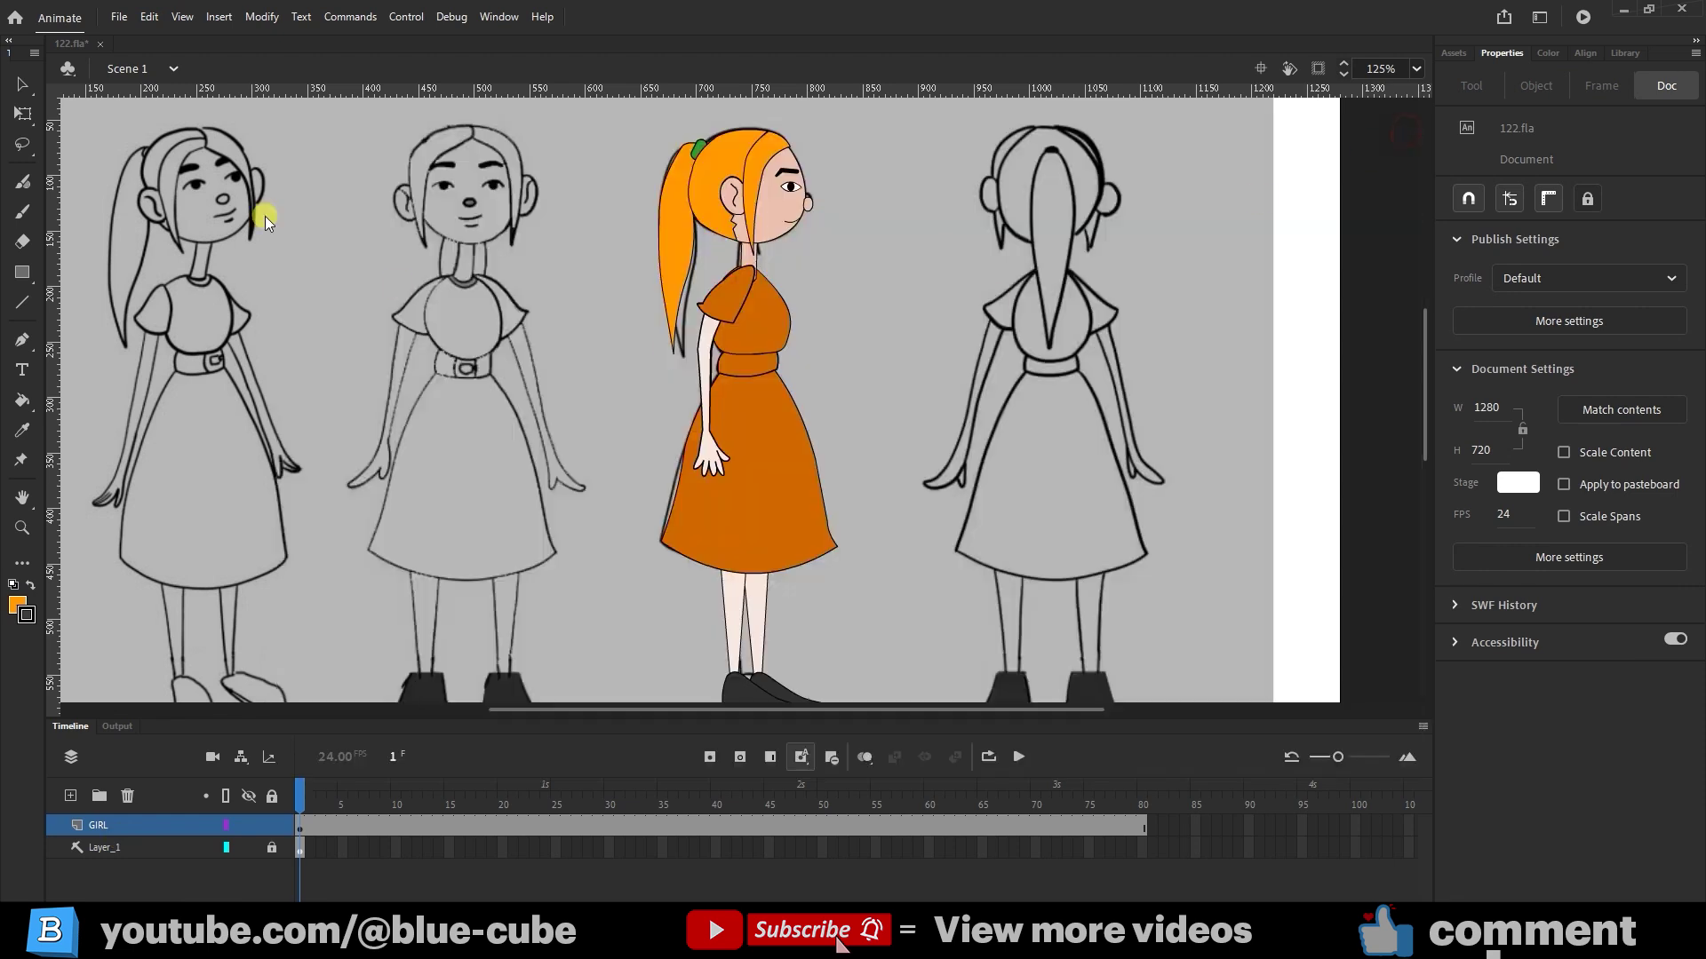
double_click(773, 231)
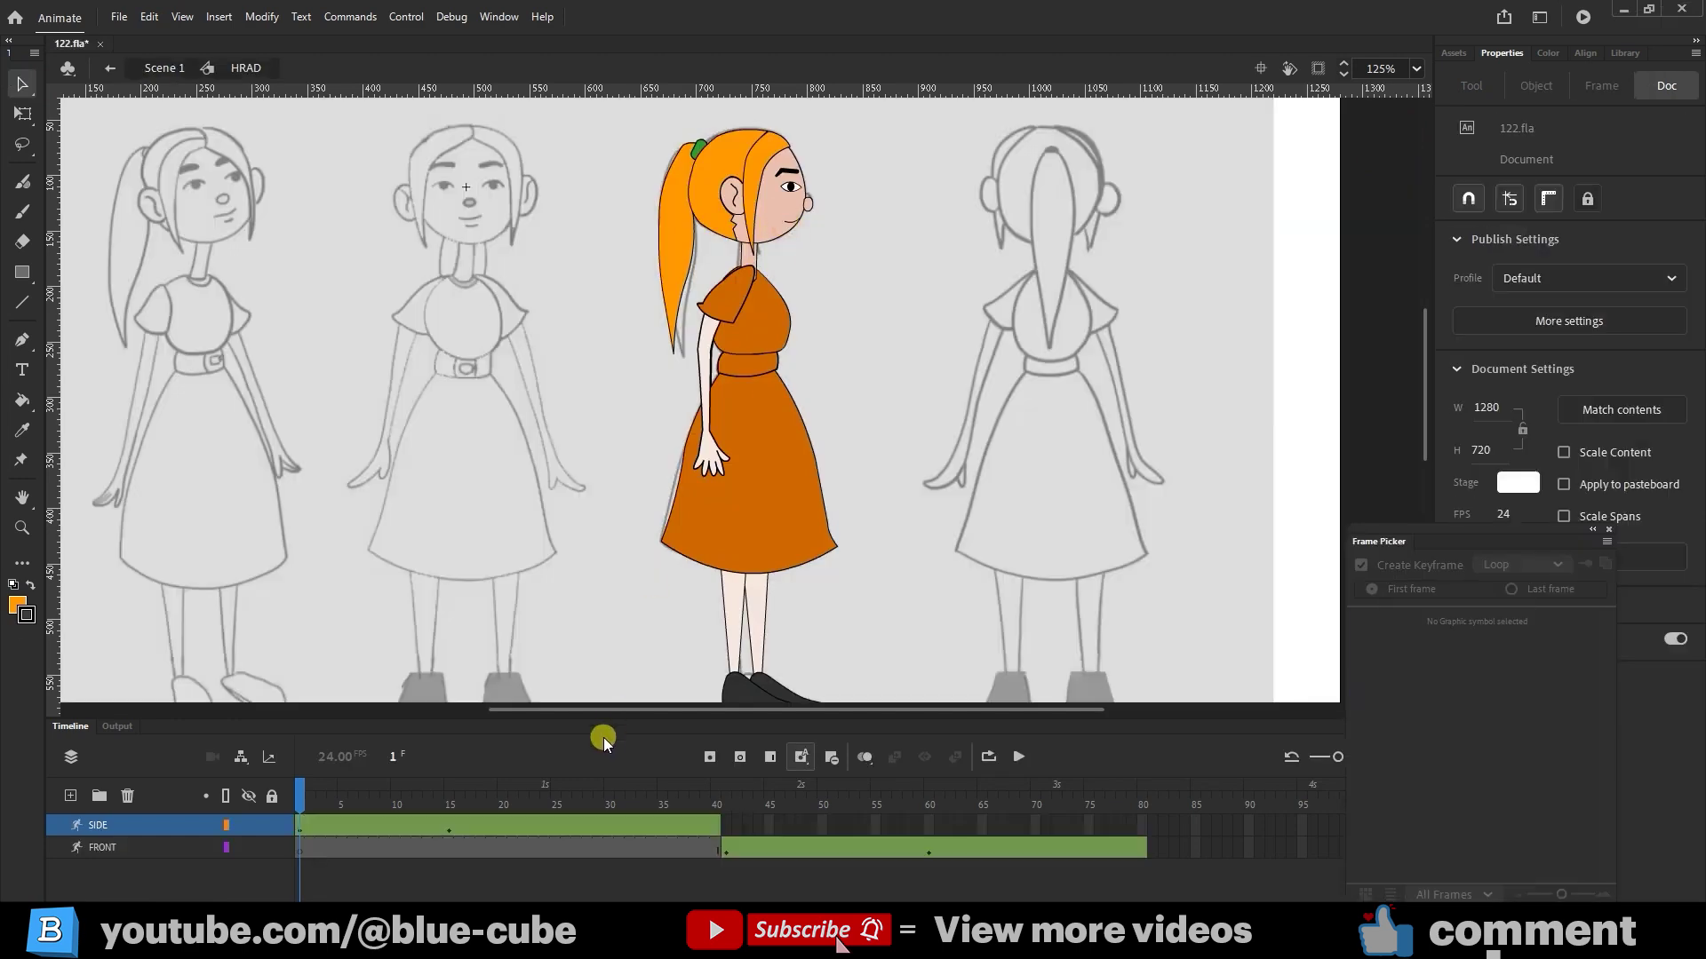